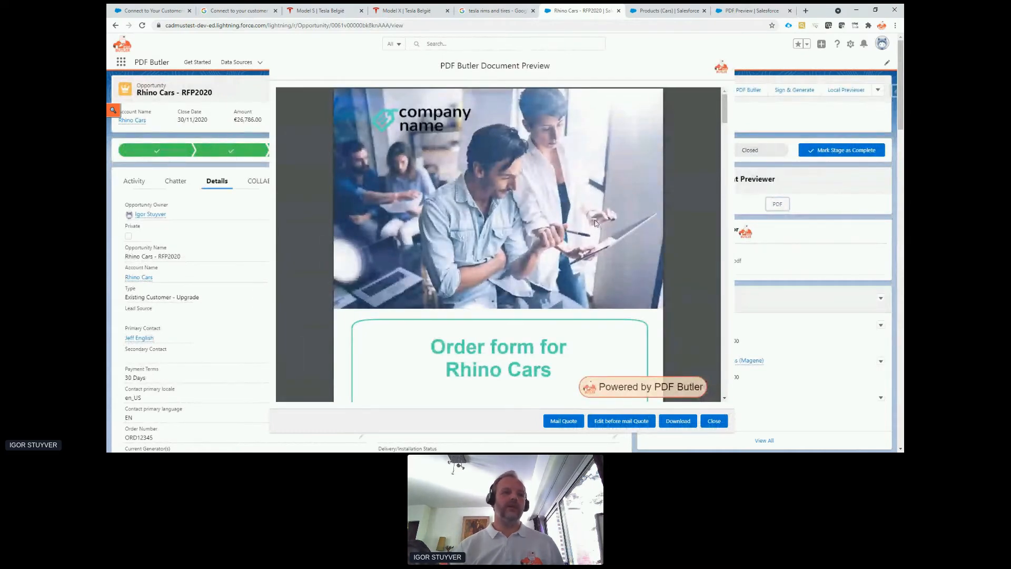
Examine the previewed order form's cover page, client information and personal text section.
scroll(598, 218, "down", 1)
scroll(598, 217, "up", 1)
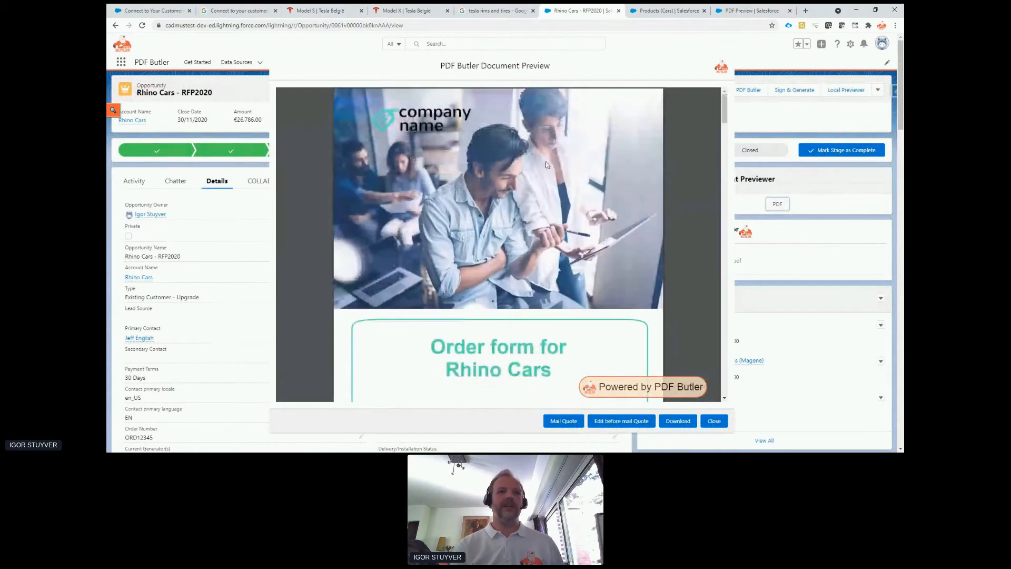
scroll(553, 213, "down", 3)
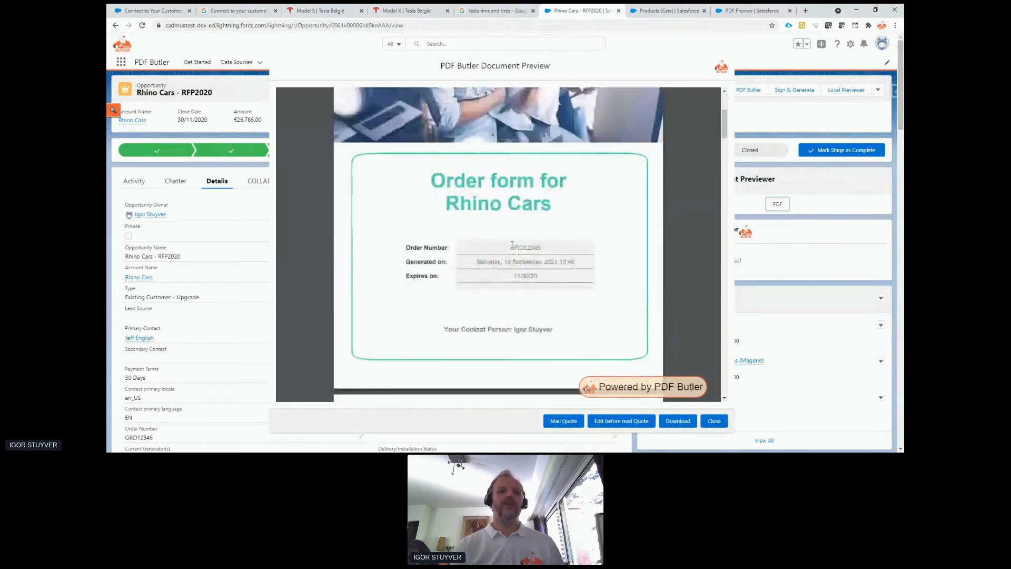
left_click_drag(476, 262, 550, 262)
scroll(533, 266, "down", 1)
scroll(533, 266, "down", 5)
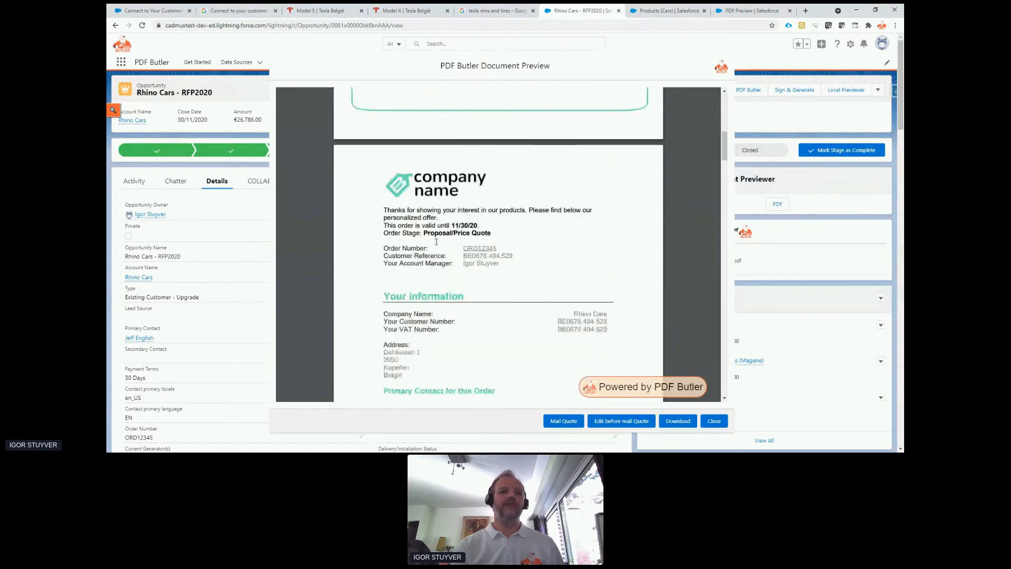
scroll(432, 237, "down", 1)
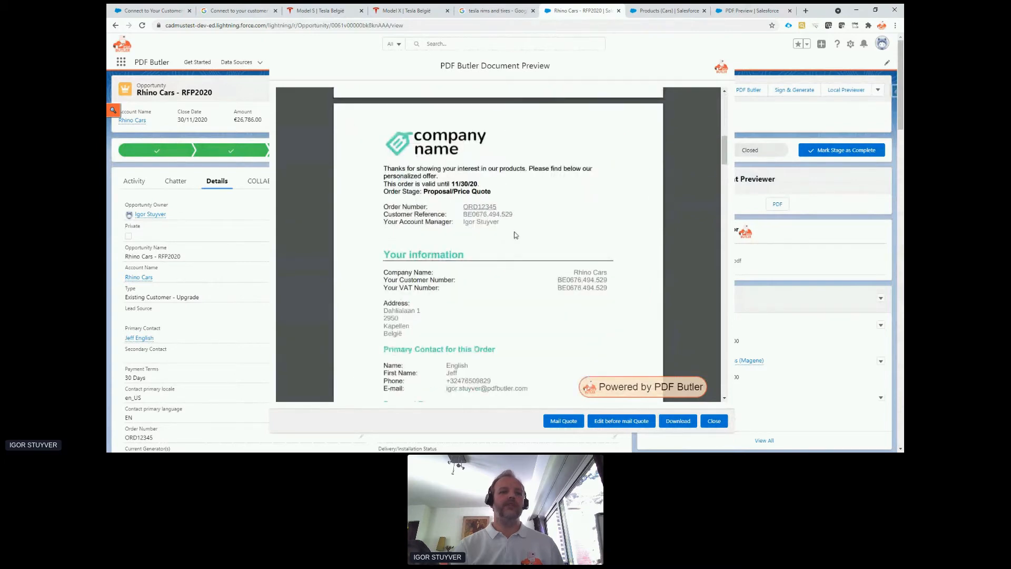
scroll(511, 237, "down", 4)
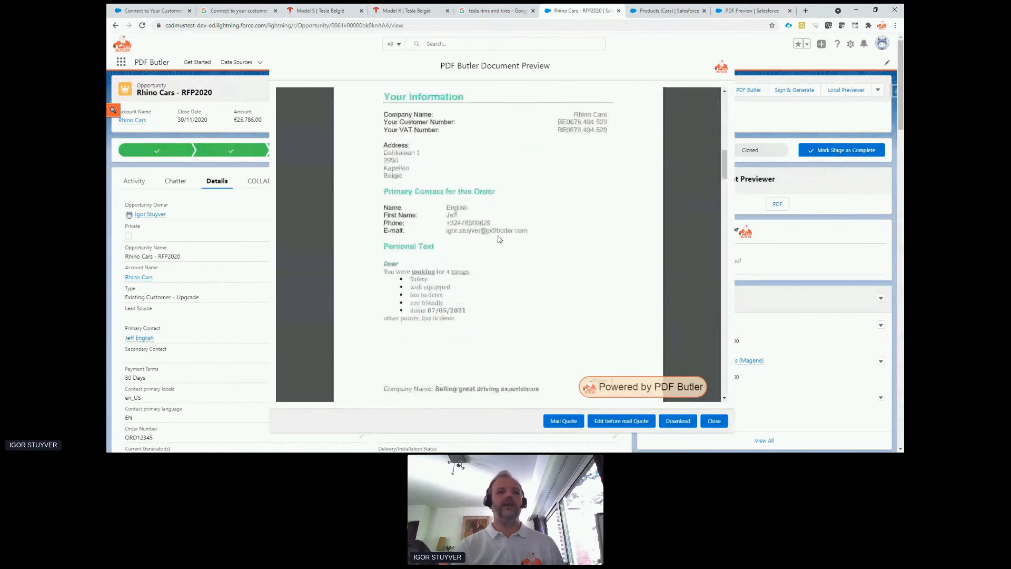
scroll(430, 239, "down", 1)
scroll(429, 274, "down", 1)
left_click_drag(383, 221, 457, 270)
scroll(457, 270, "down", 7)
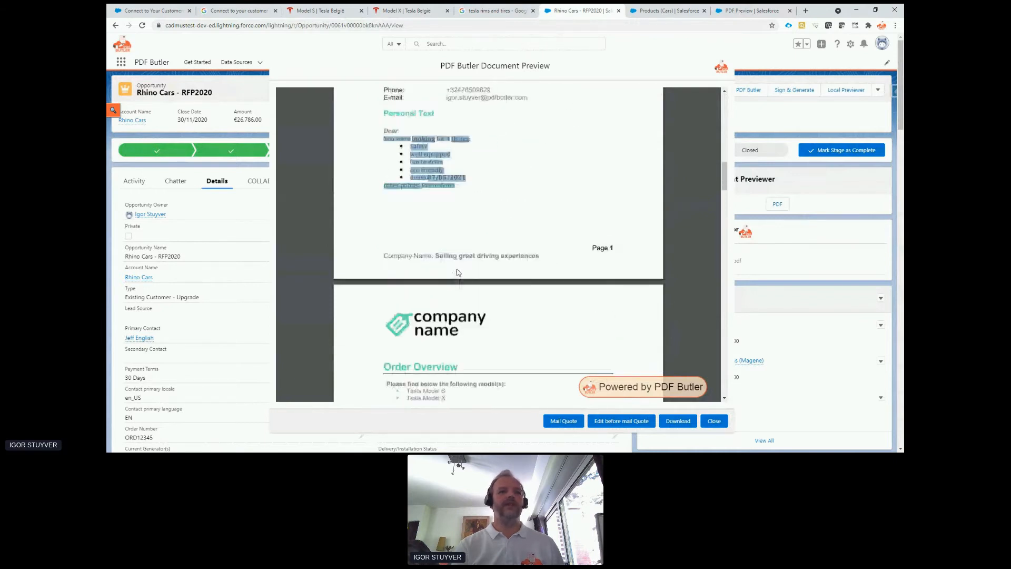
Review the order details for Tesla Model S and Tesla Model X, including the Tyres option pack prices.
scroll(453, 258, "down", 1)
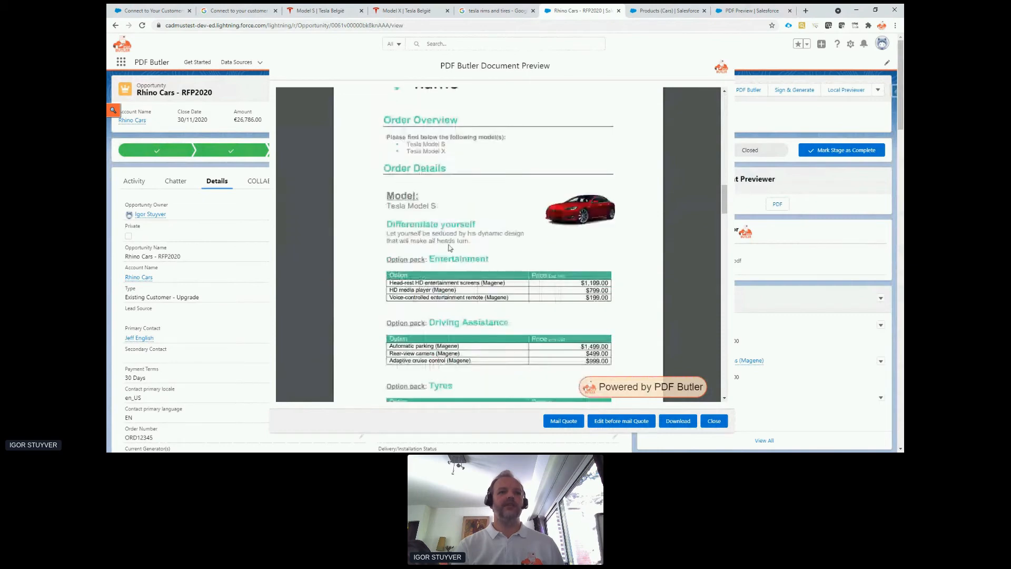
scroll(401, 207, "down", 1)
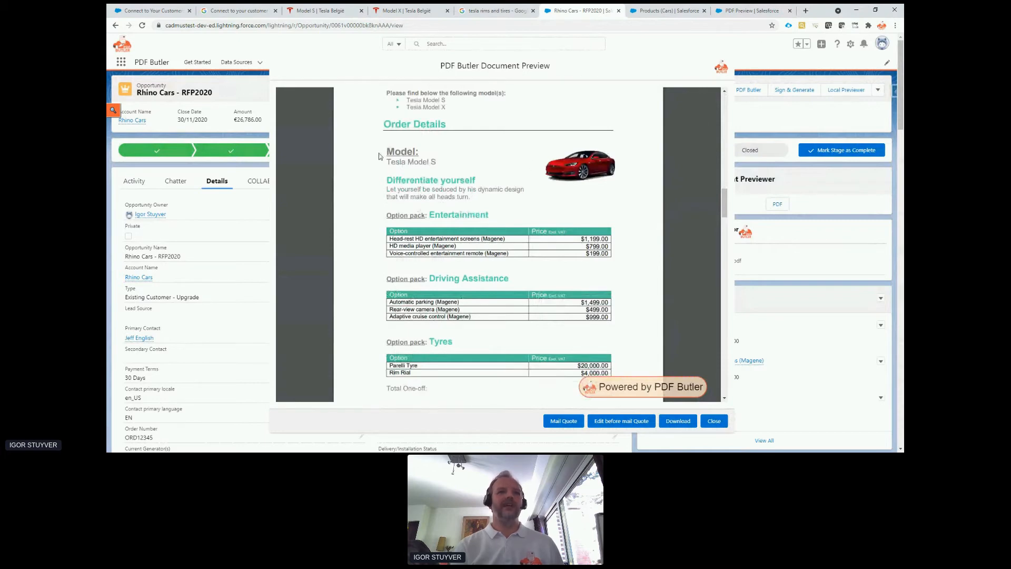
left_click_drag(378, 156, 598, 328)
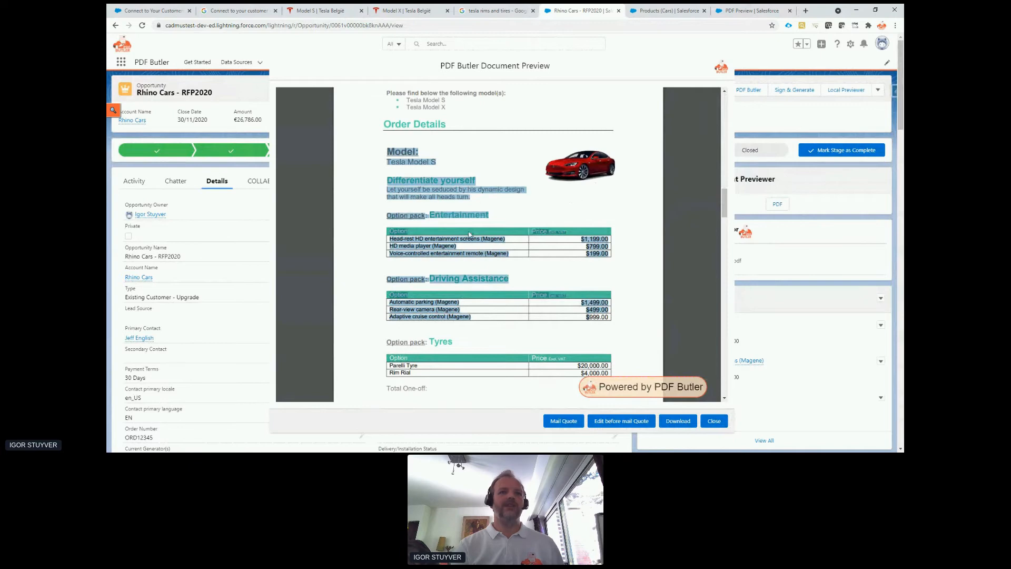
scroll(440, 286, "down", 1)
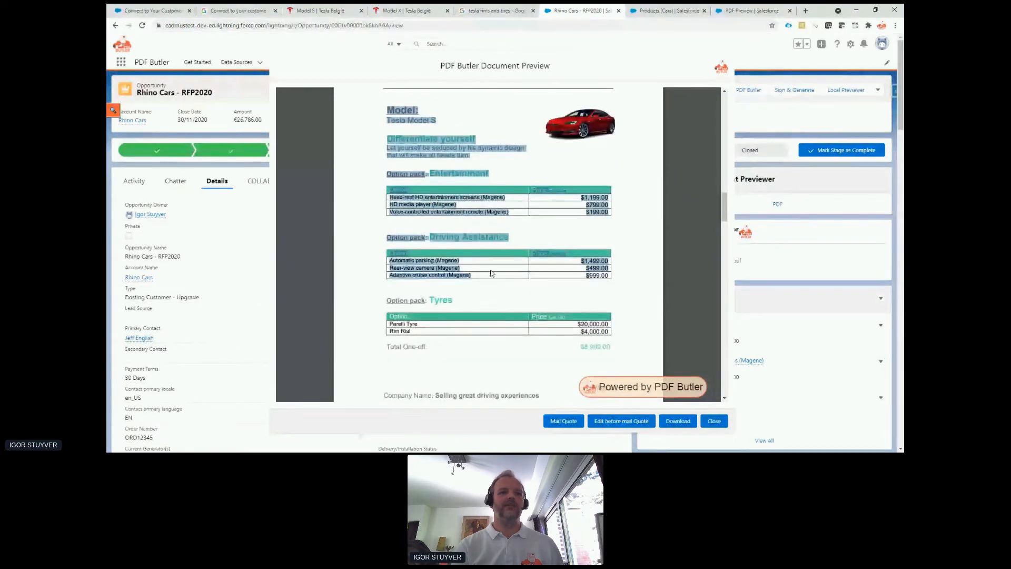
left_click(492, 298)
scroll(494, 299, "down", 4)
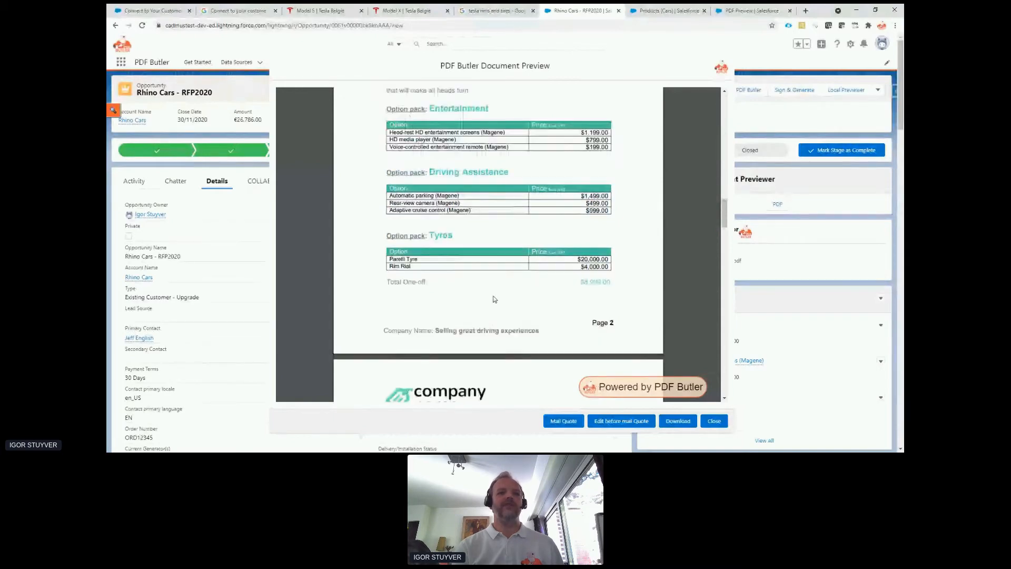
scroll(493, 299, "down", 4)
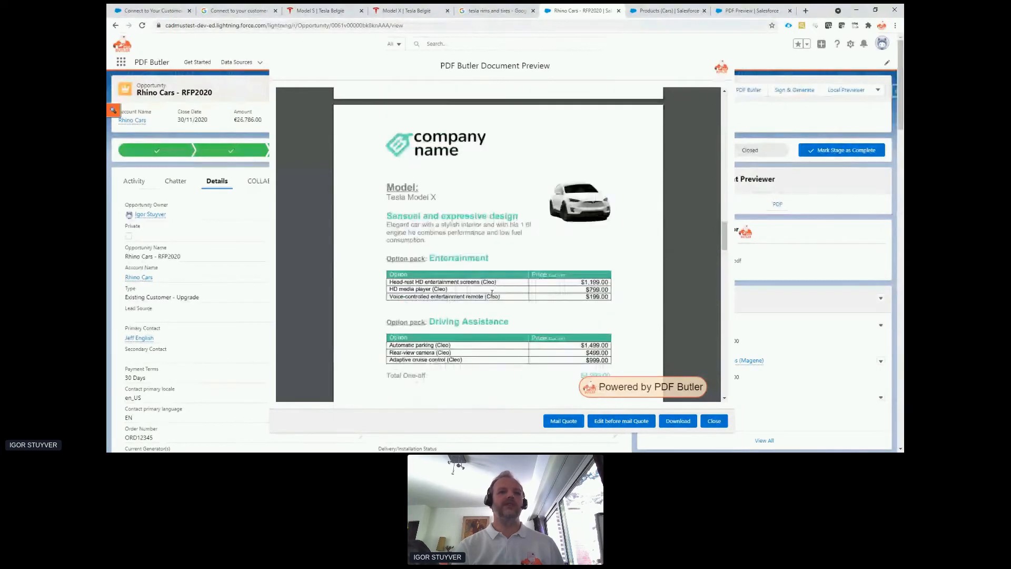
scroll(493, 294, "down", 1)
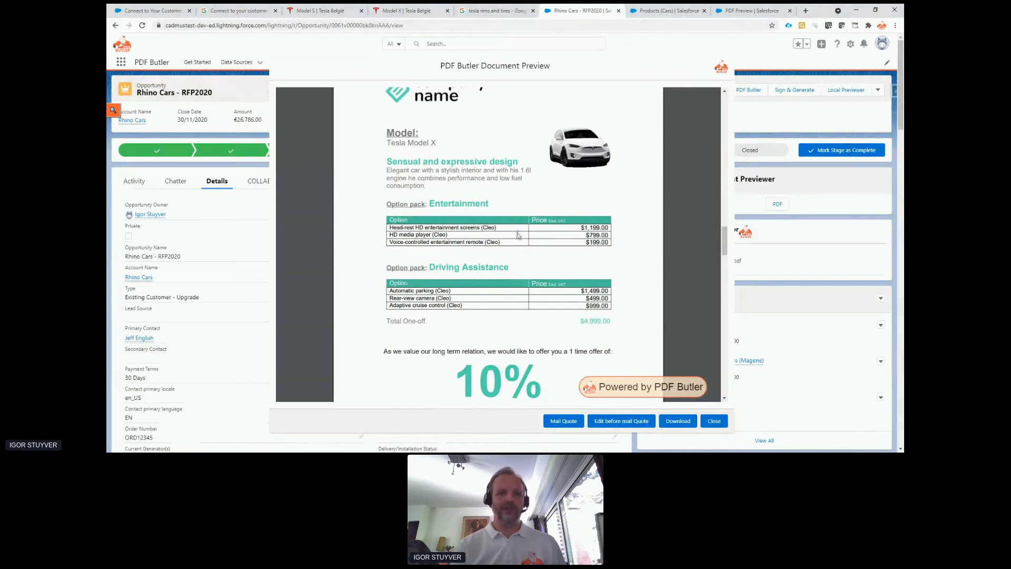
scroll(520, 238, "up", 4)
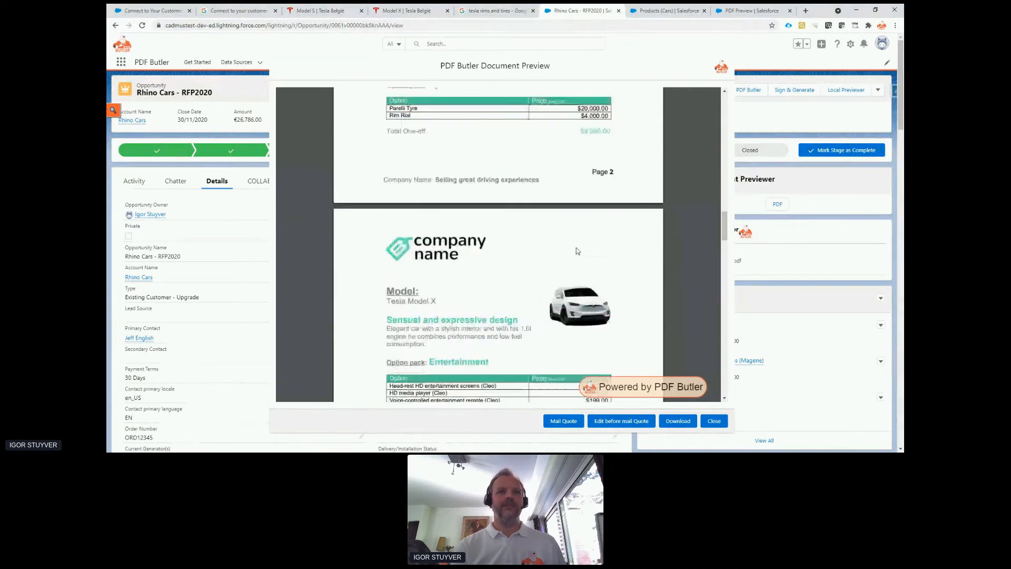
left_click_drag(396, 156, 425, 163)
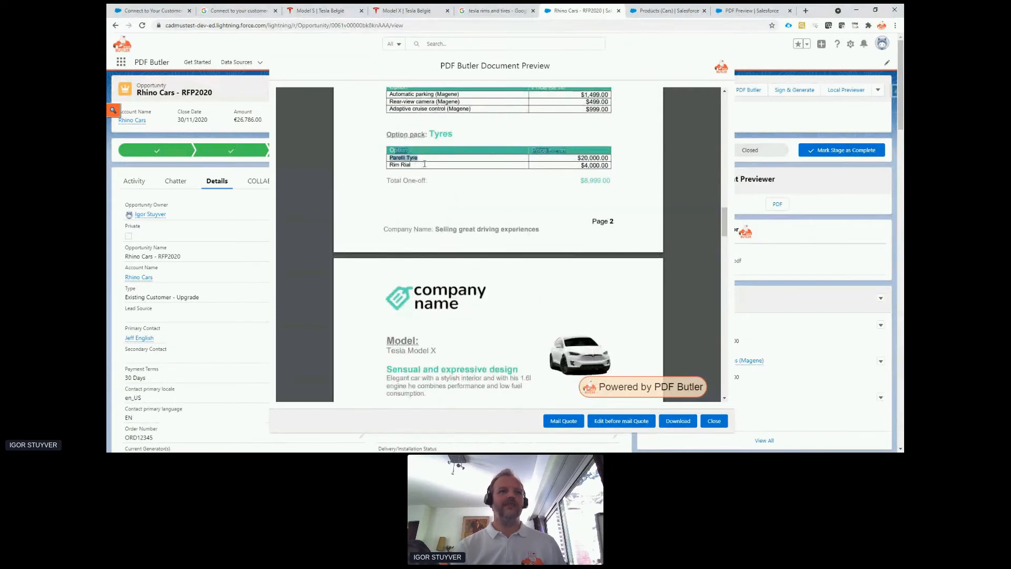
left_click_drag(582, 165, 611, 165)
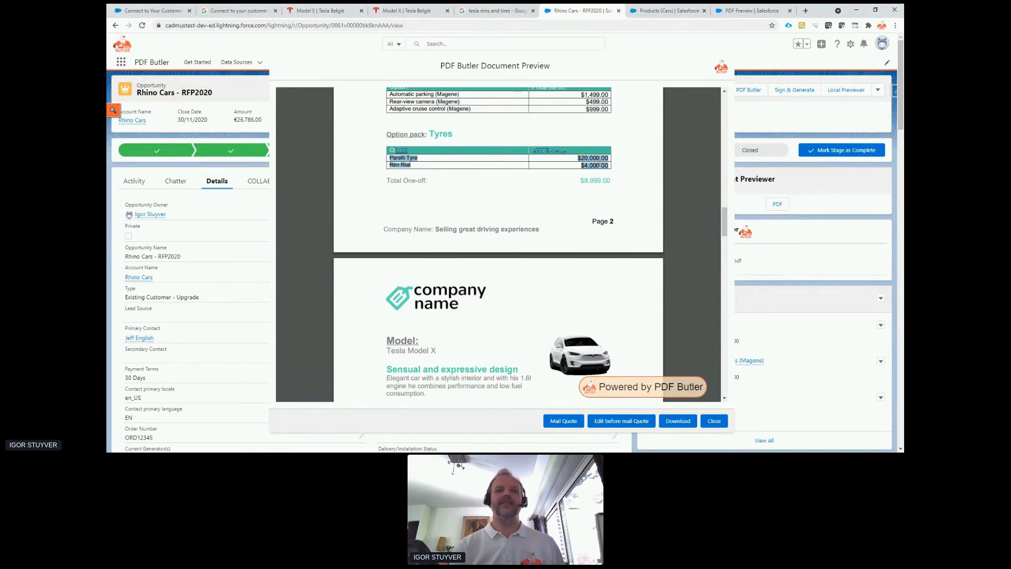
left_click(418, 157)
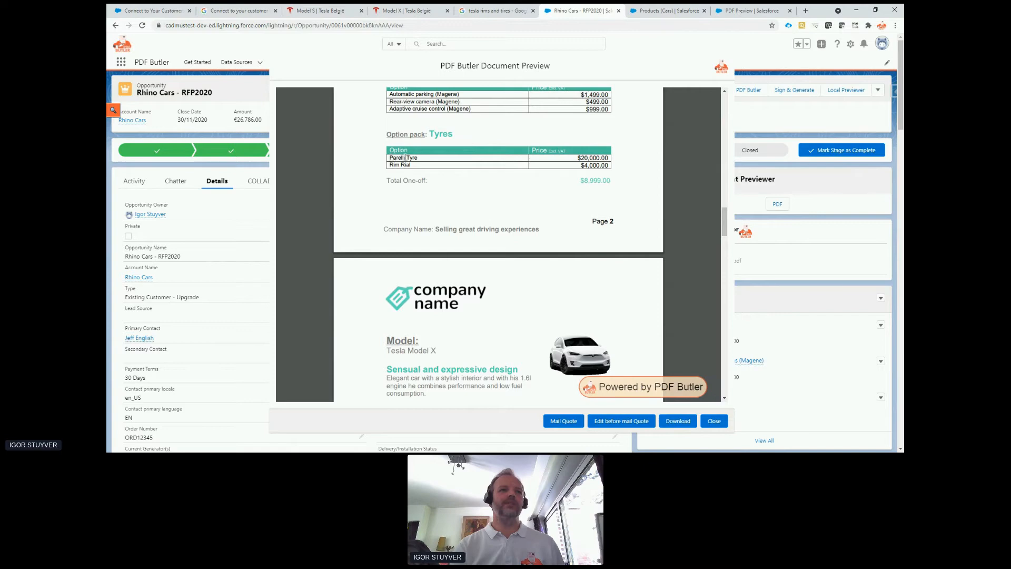
Examine the rest of the order form through the signature page and the Pirelli ZERO and Aluminum rims product pages.
scroll(447, 179, "down", 7)
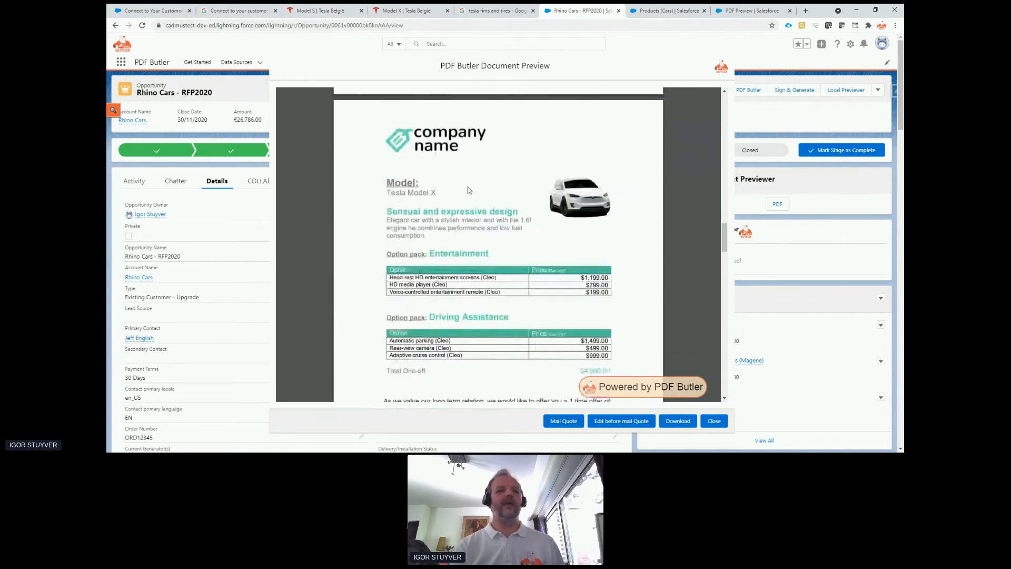
scroll(468, 187, "down", 12)
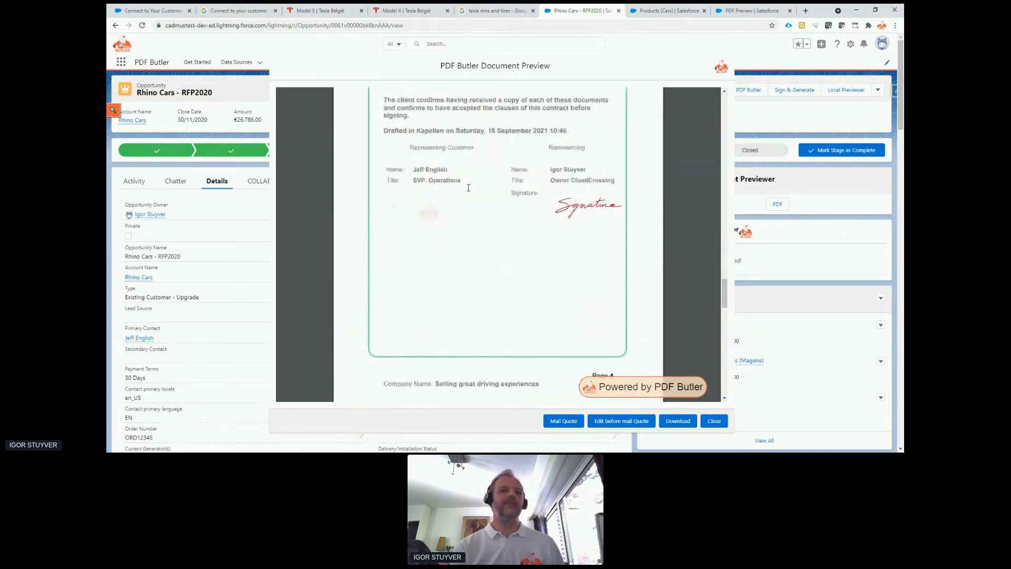
scroll(468, 188, "down", 3)
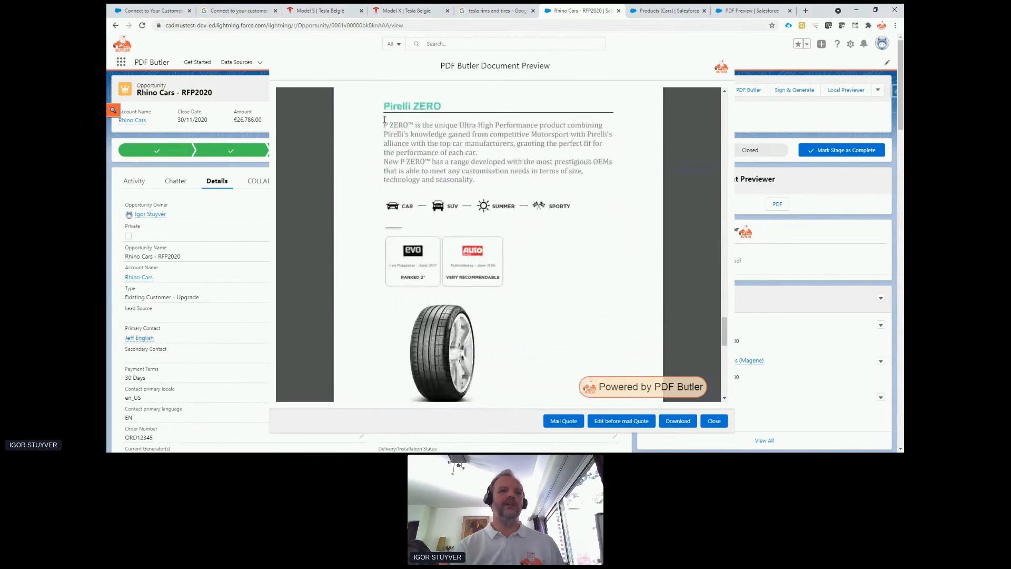
scroll(404, 135, "down", 1)
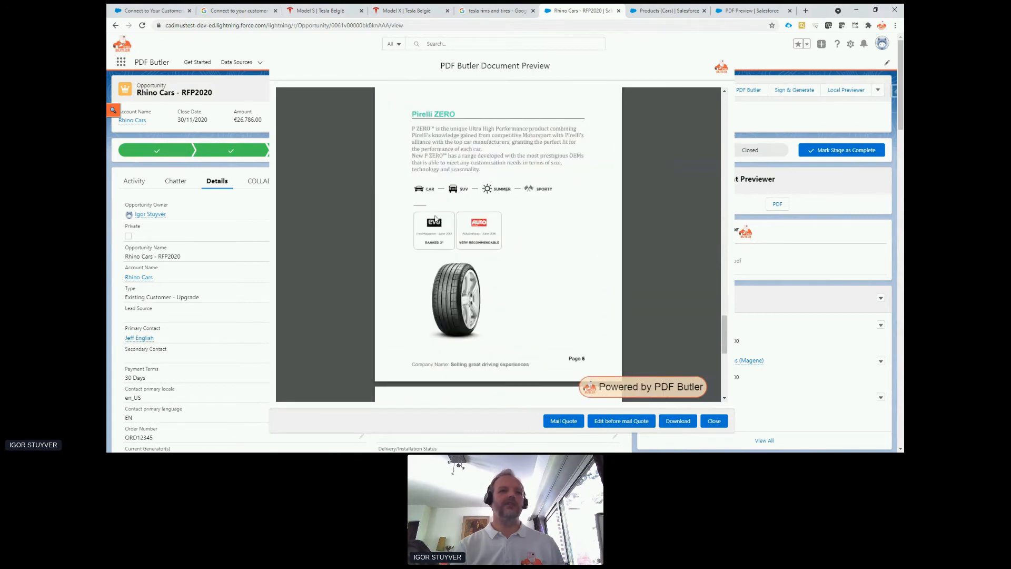
scroll(437, 242, "down", 8)
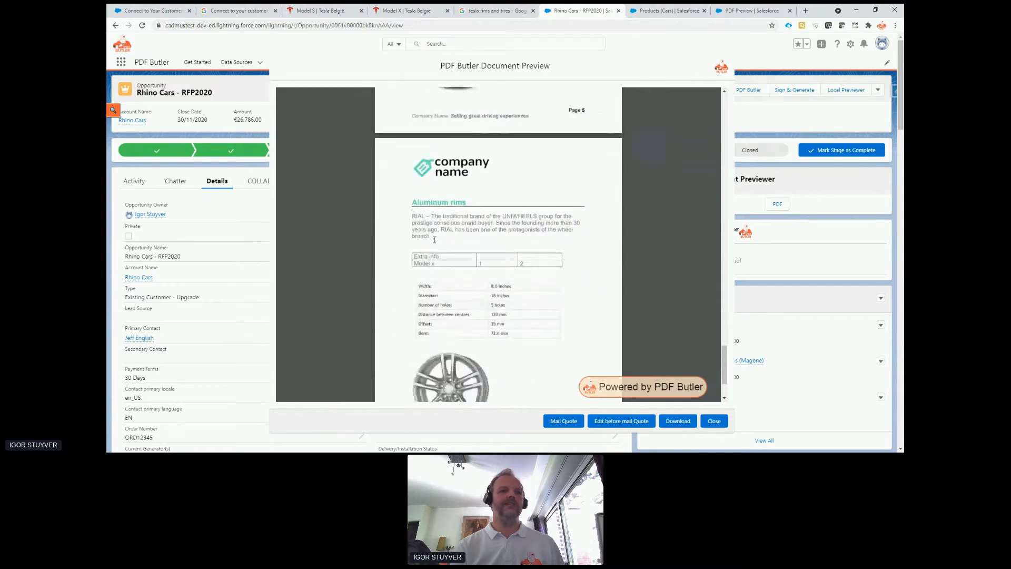
scroll(435, 240, "down", 2)
scroll(435, 239, "up", 10)
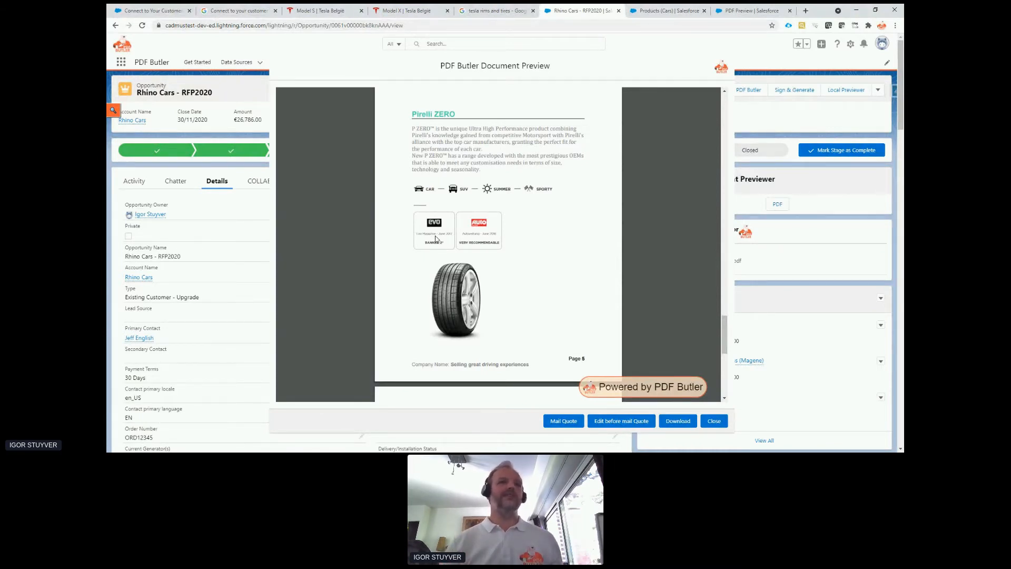
scroll(578, 268, "up", 1)
scroll(578, 269, "up", 4)
scroll(580, 259, "down", 5)
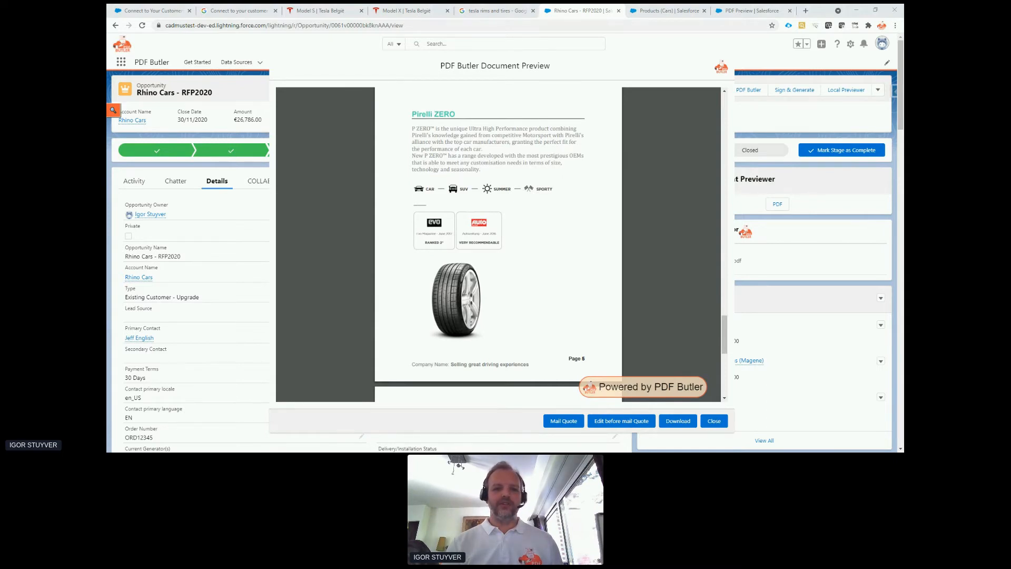
Switch to the other Salesforce window with the Rhino Cars opportunity and generate the Basel Community Demo PDF preview.
left_click_drag(494, 440, 511, 47)
double_click(511, 47)
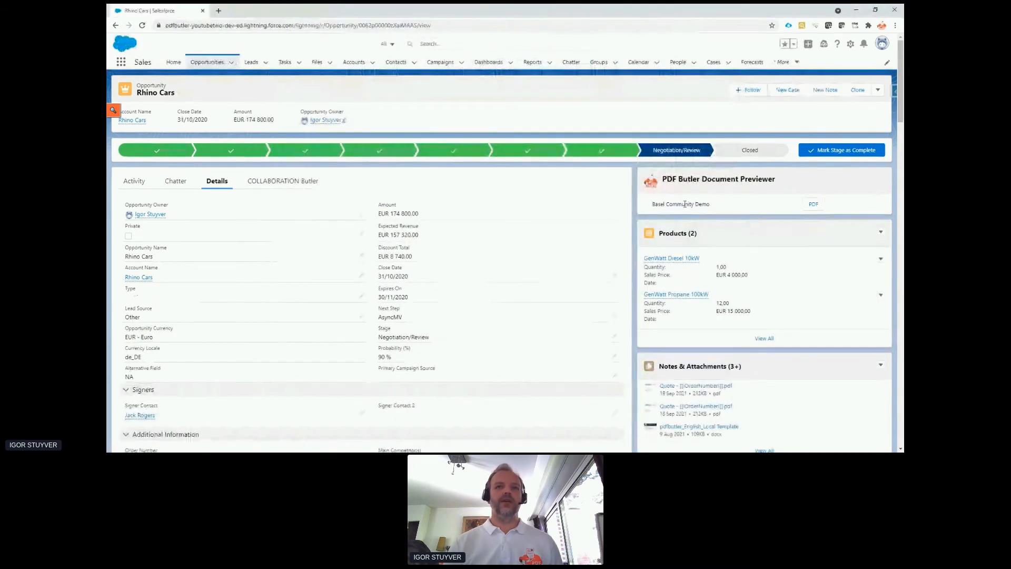
left_click_drag(652, 204, 708, 204)
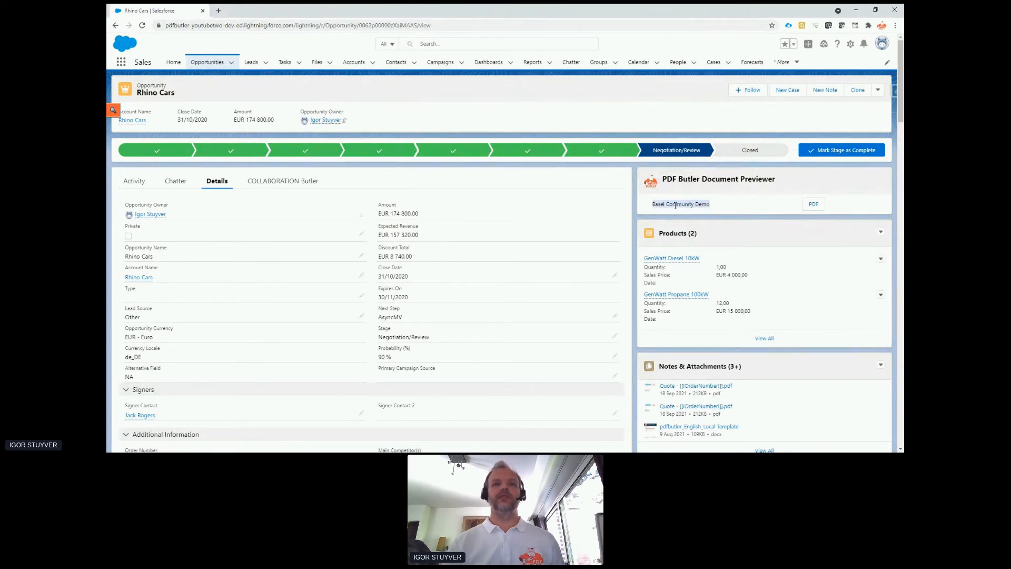
left_click(814, 205)
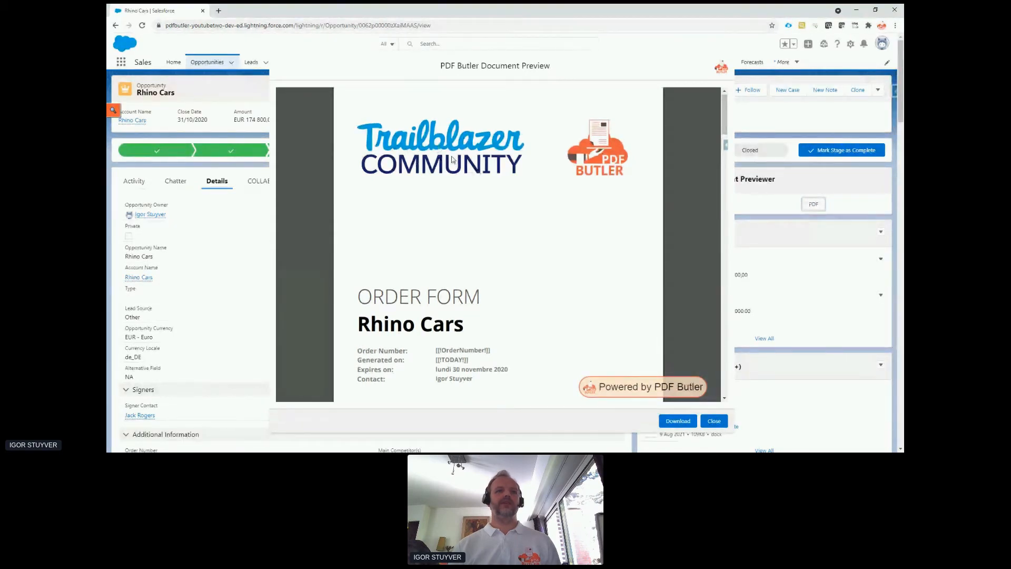
Examine the Basel Community Demo order form's unfilled merge fields, client information and GenWatt product details.
scroll(451, 160, "down", 2)
scroll(451, 158, "down", 5)
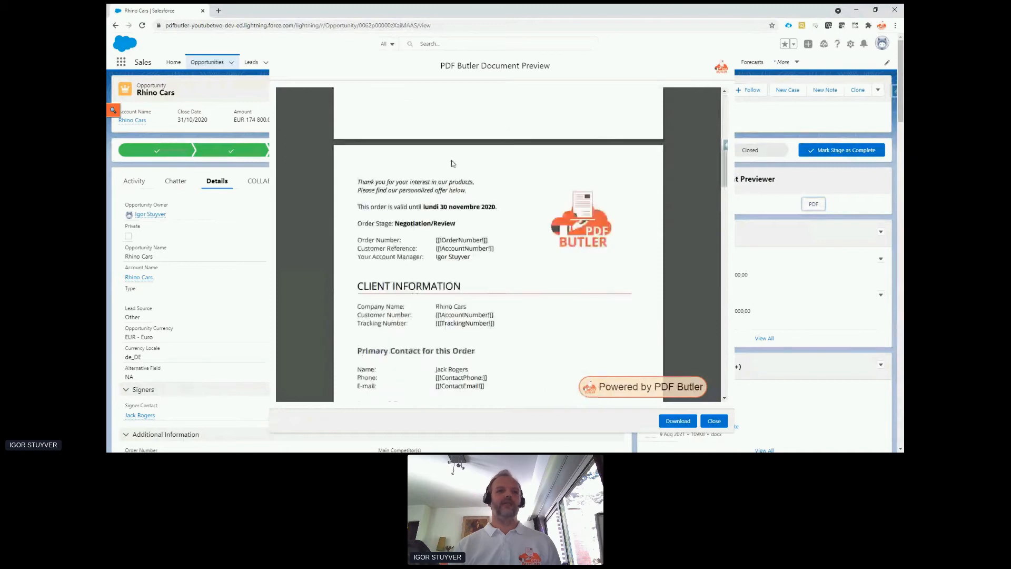
scroll(419, 194, "down", 1)
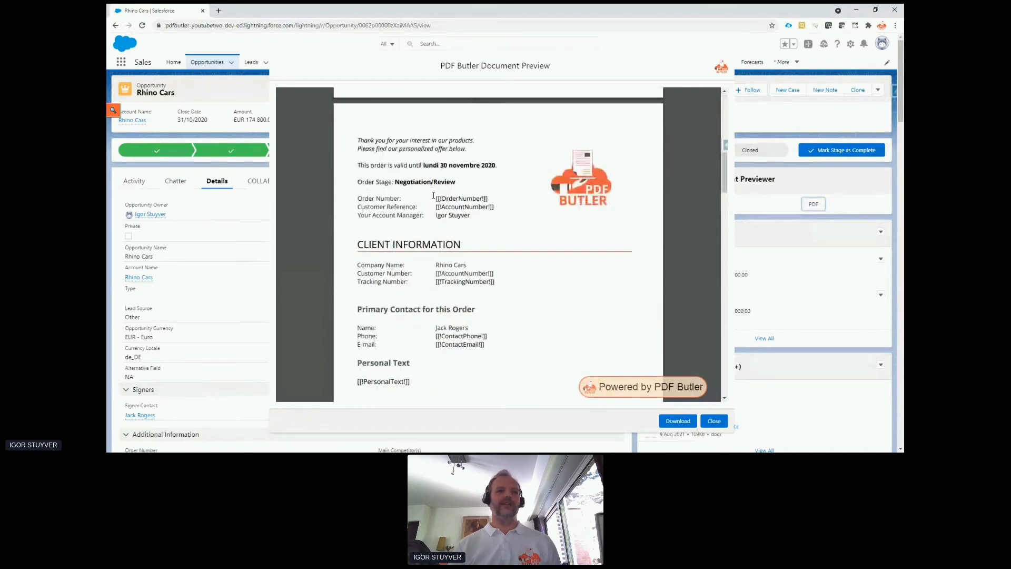
left_click_drag(436, 199, 496, 209)
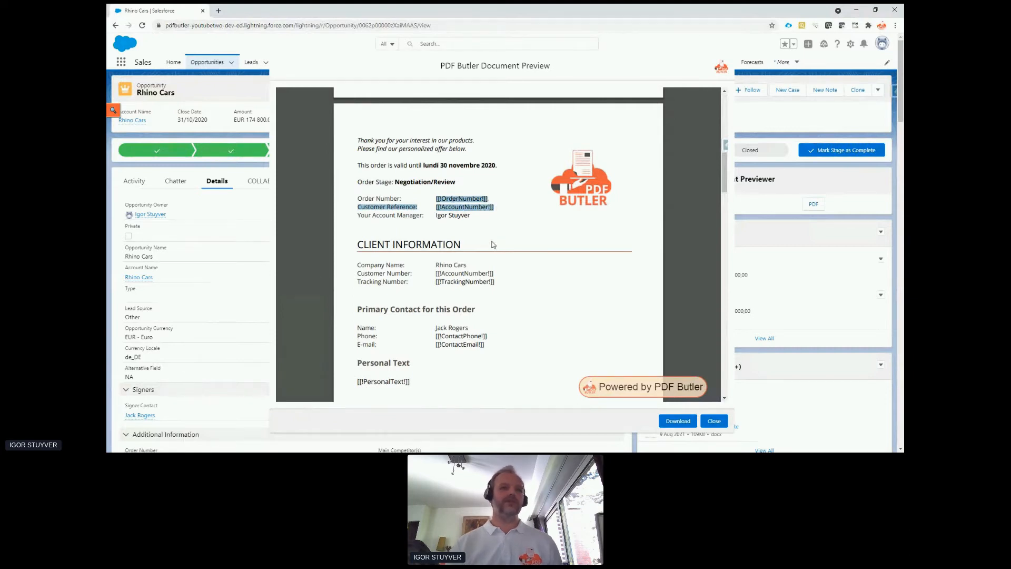
scroll(489, 244, "down", 5)
scroll(489, 243, "down", 4)
left_click_drag(358, 196, 427, 258)
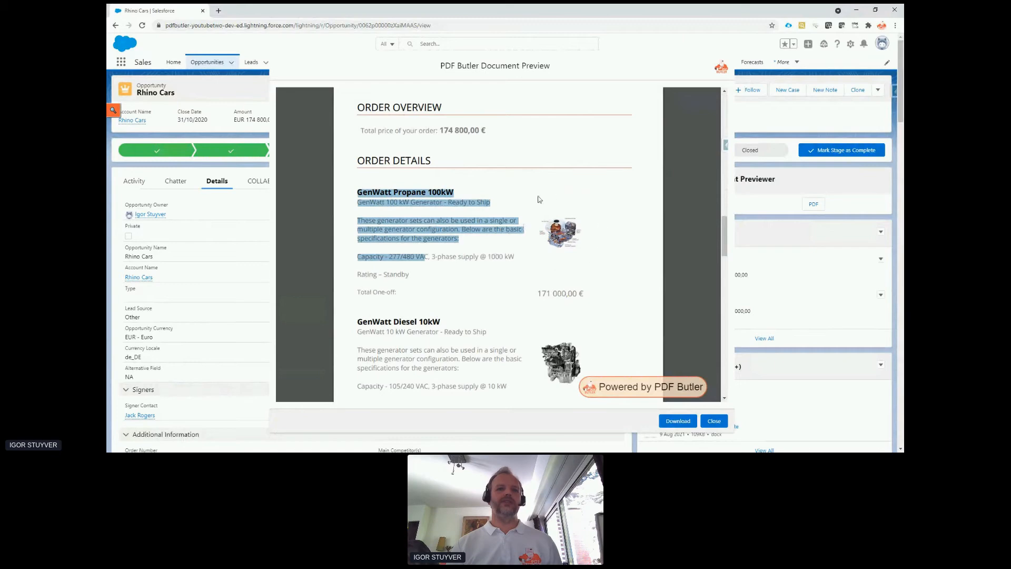
scroll(561, 234, "down", 2)
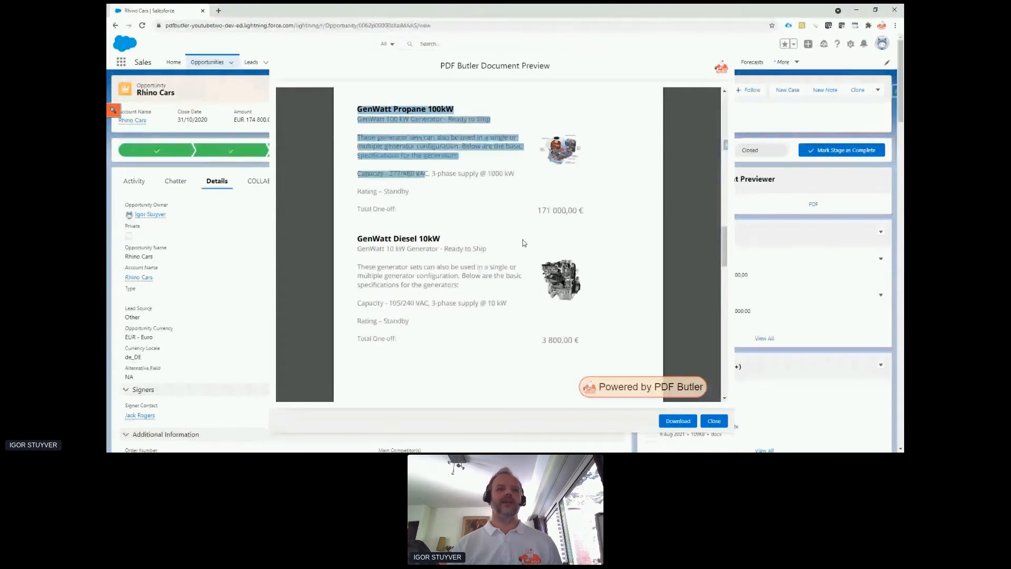
scroll(524, 243, "down", 1)
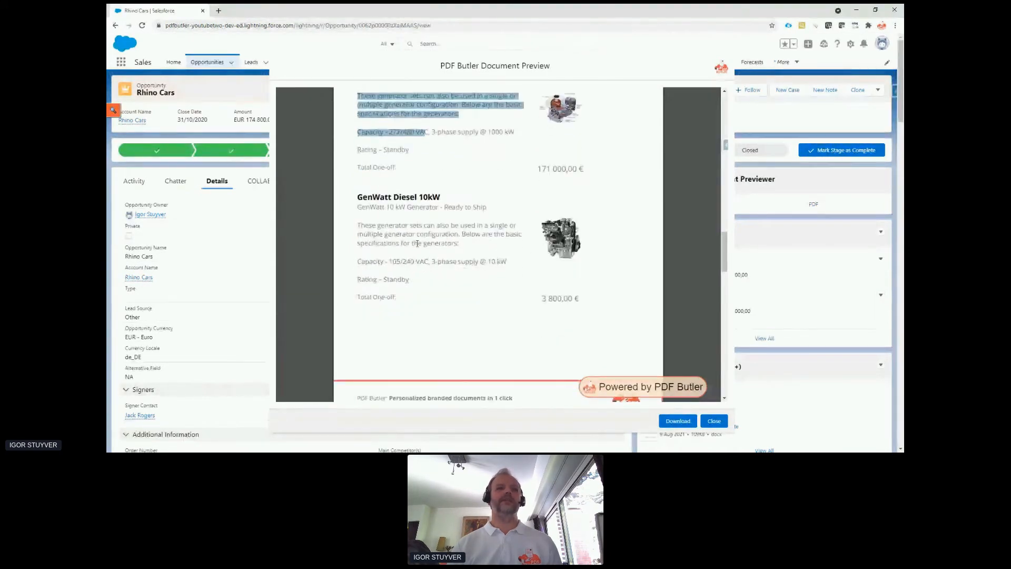
Close the document preview and open the opportunity's Products related list in a new browser tab.
left_click(724, 421)
right_click(673, 237)
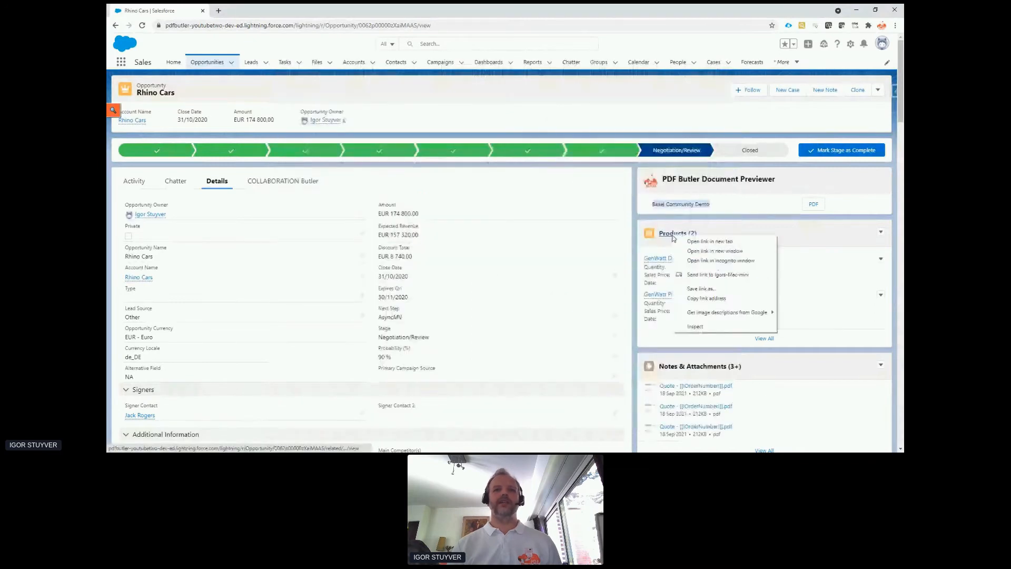
left_click(710, 241)
left_click(257, 10)
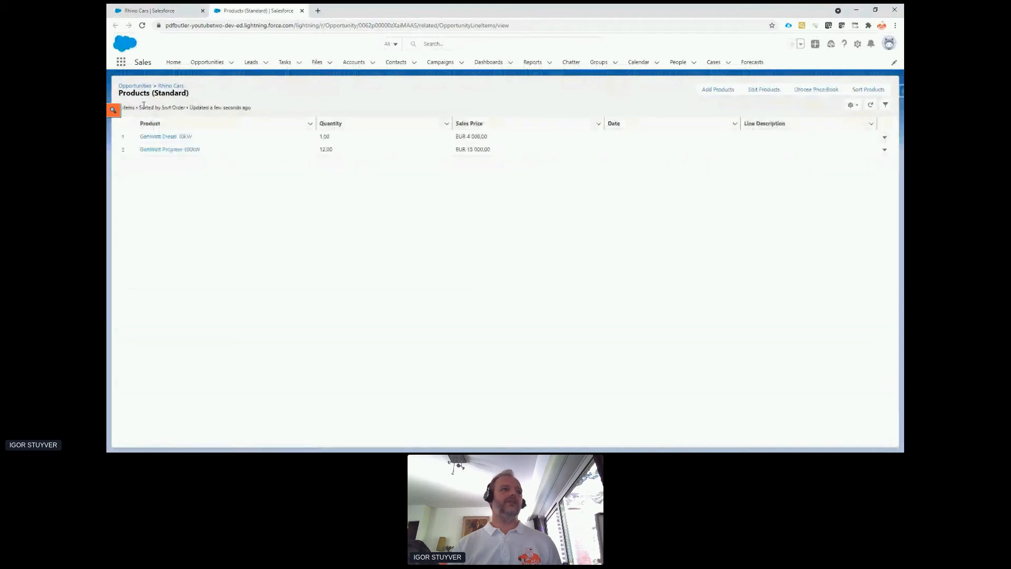
Open the GenWatt Diesel 10kW line item and its linked product record, and examine the Picture URL value.
left_click(165, 138)
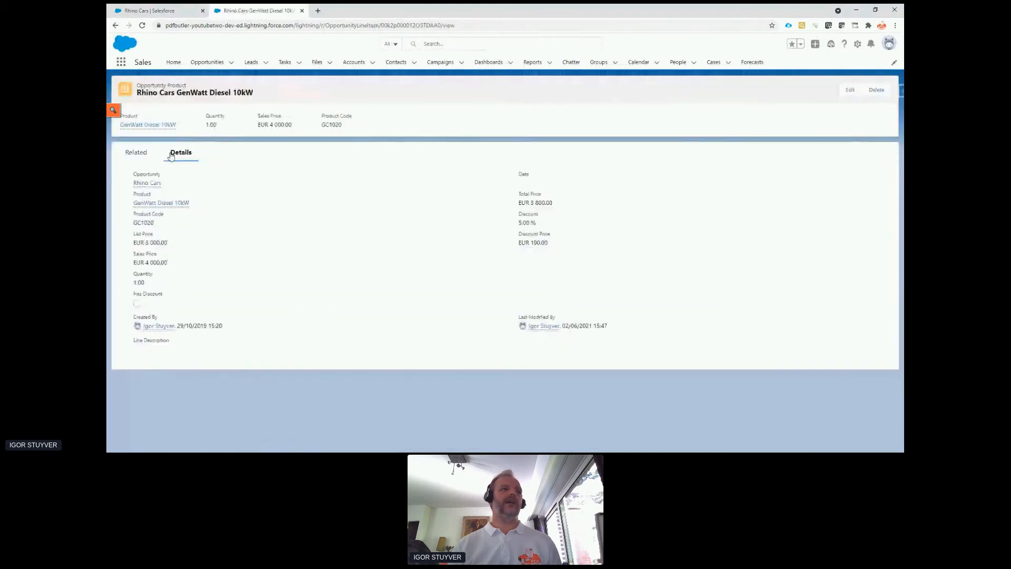
left_click(161, 204)
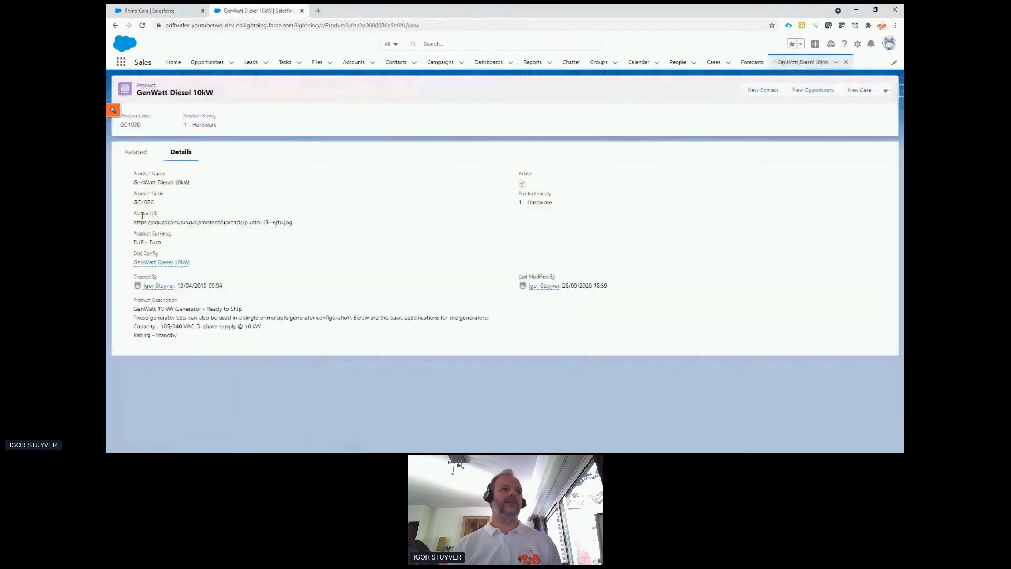
left_click_drag(136, 223, 303, 227)
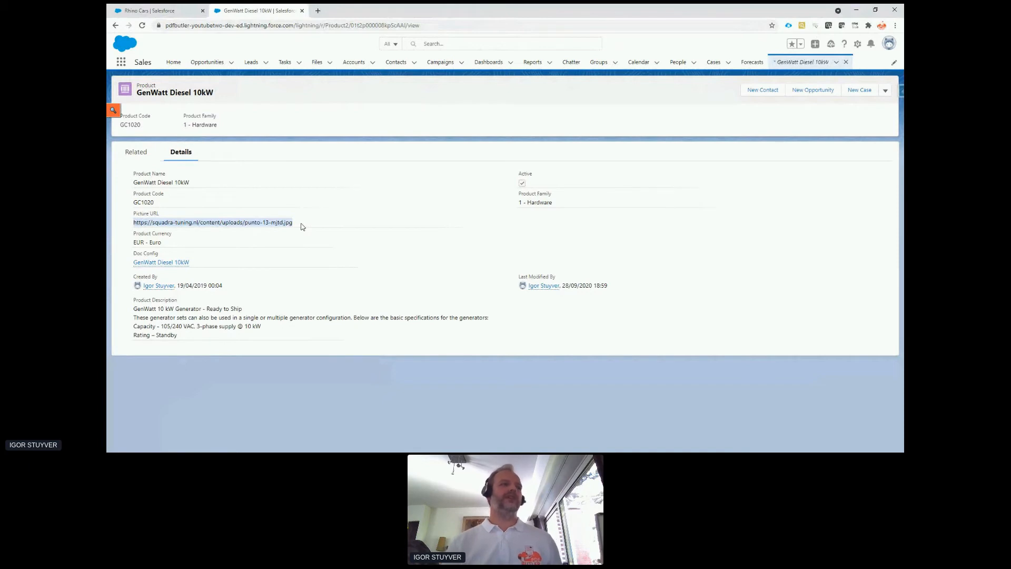
Return to the Rhino Cars opportunity, find the PDF Butler app by searching for "pdf", and open it in a new browser tab.
left_click(184, 10)
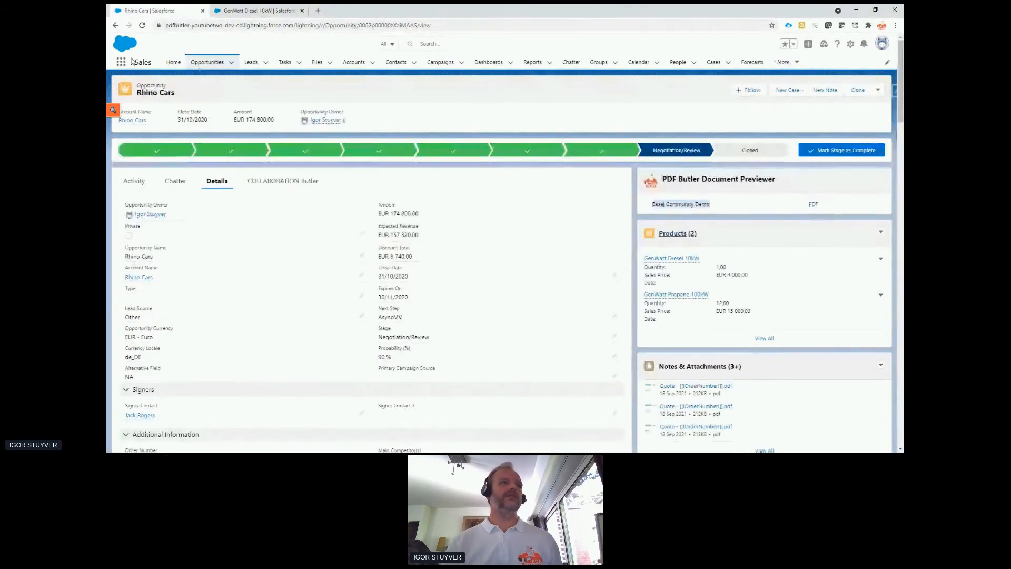
left_click(121, 62)
type("pdf")
right_click(164, 117)
left_click(166, 123)
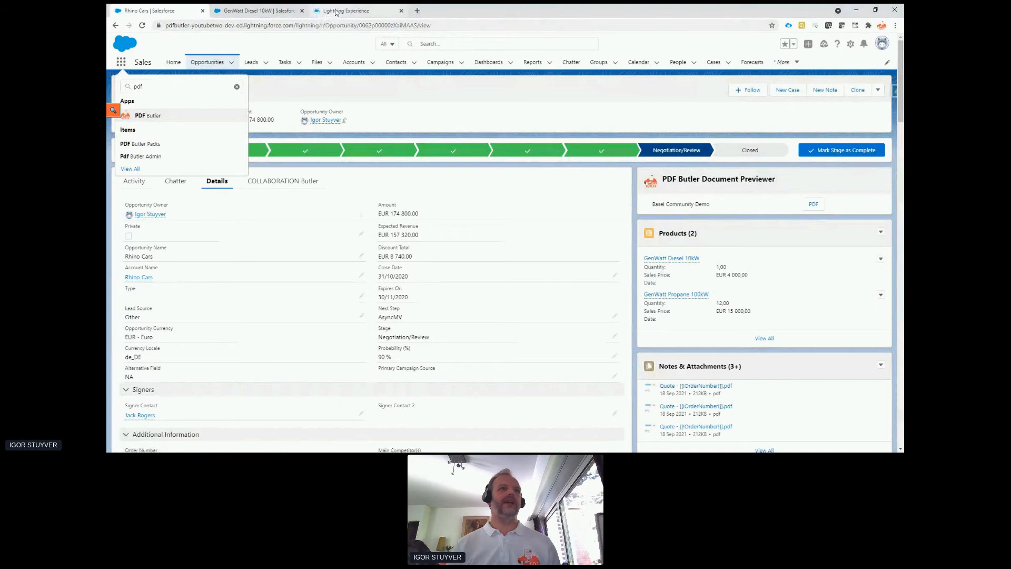
left_click(335, 12)
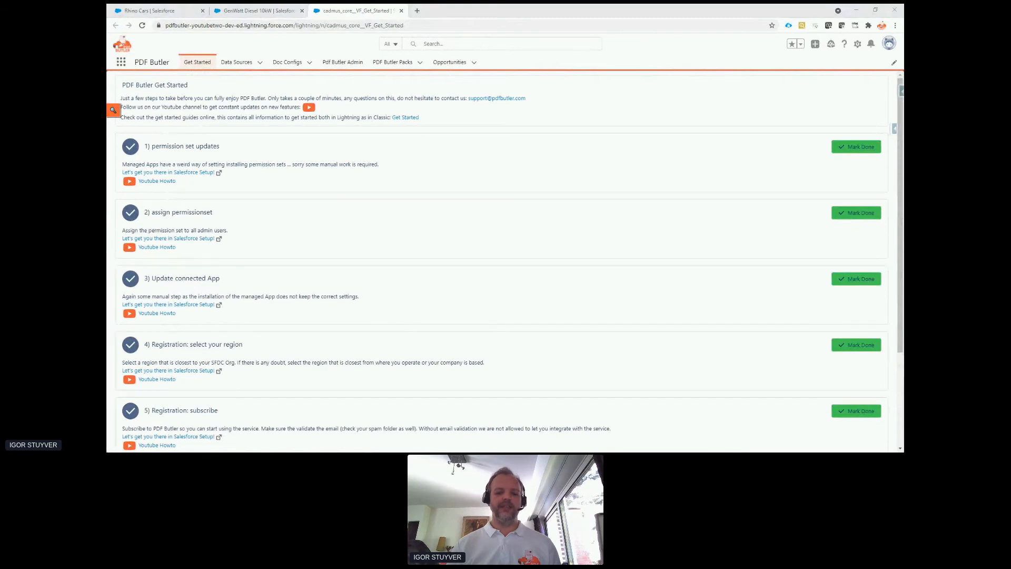
Switch to Word with Template v1.0.docx and go to the order form's cover page.
key("alt+Tab")
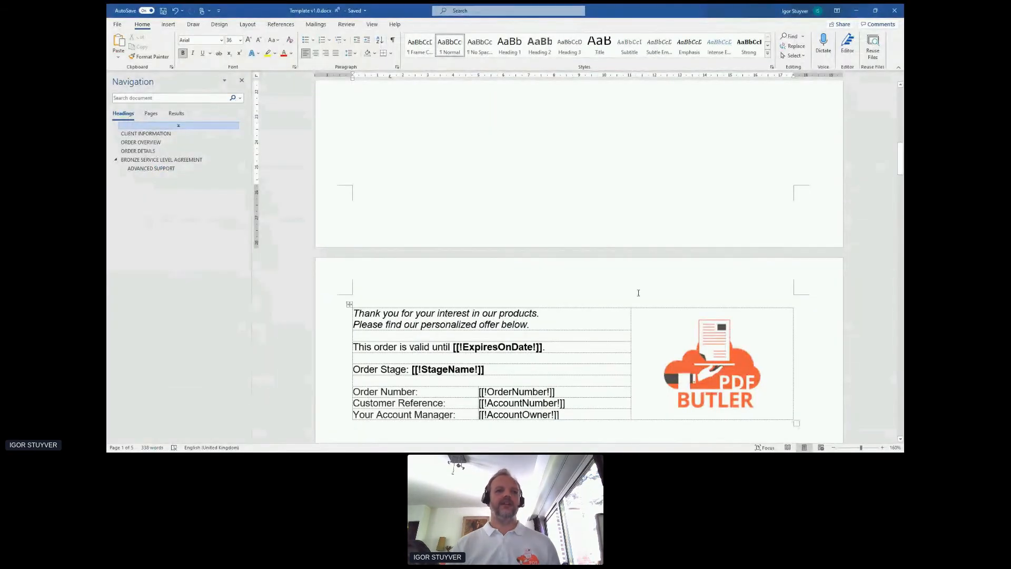
scroll(626, 260, "up", 10)
scroll(625, 260, "up", 5)
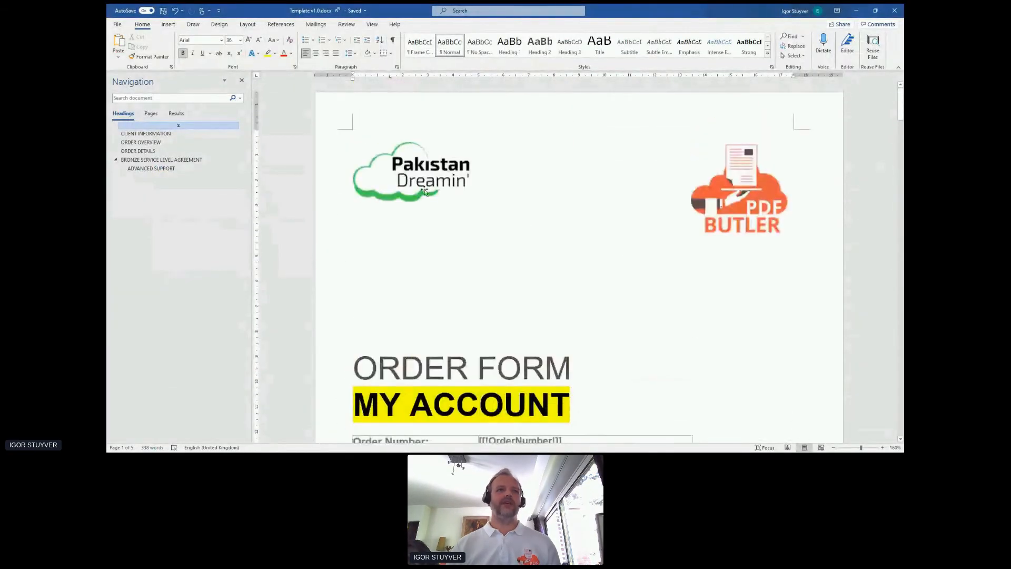
Try to move the Pakistan Dreamin' logo on the order form's cover page, and undo the change.
left_click(391, 169)
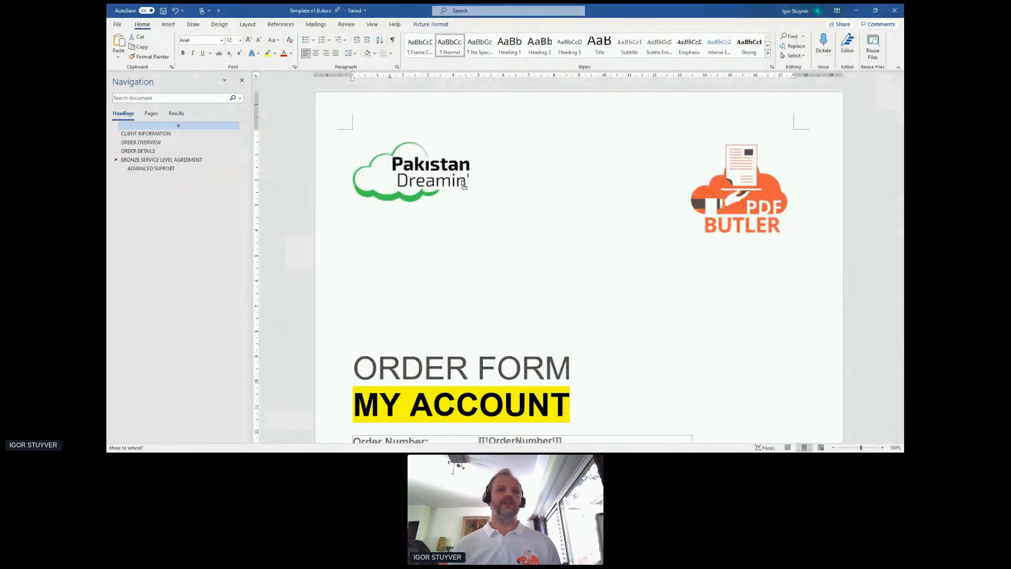
left_click(598, 174)
key("ctrl+z")
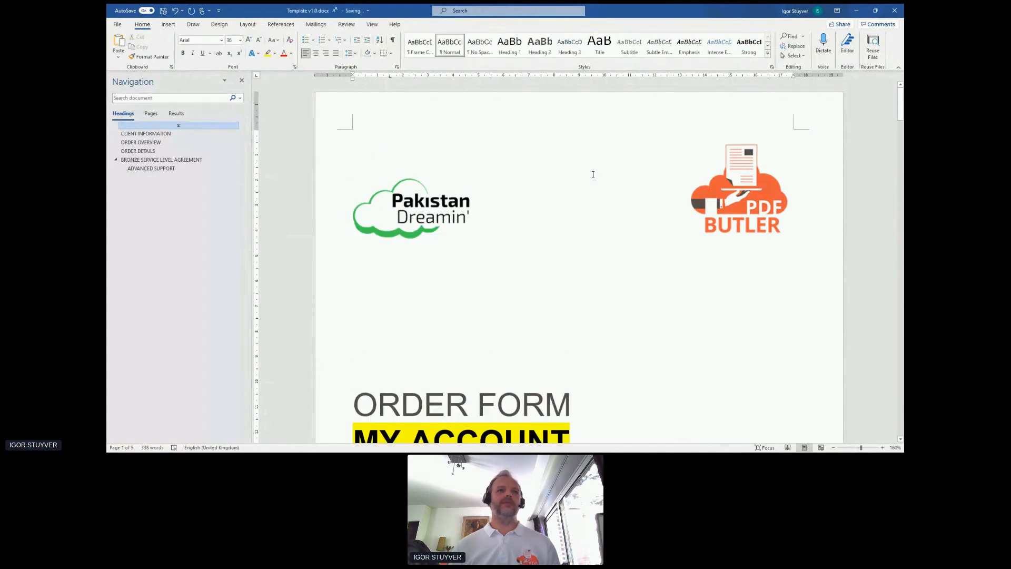
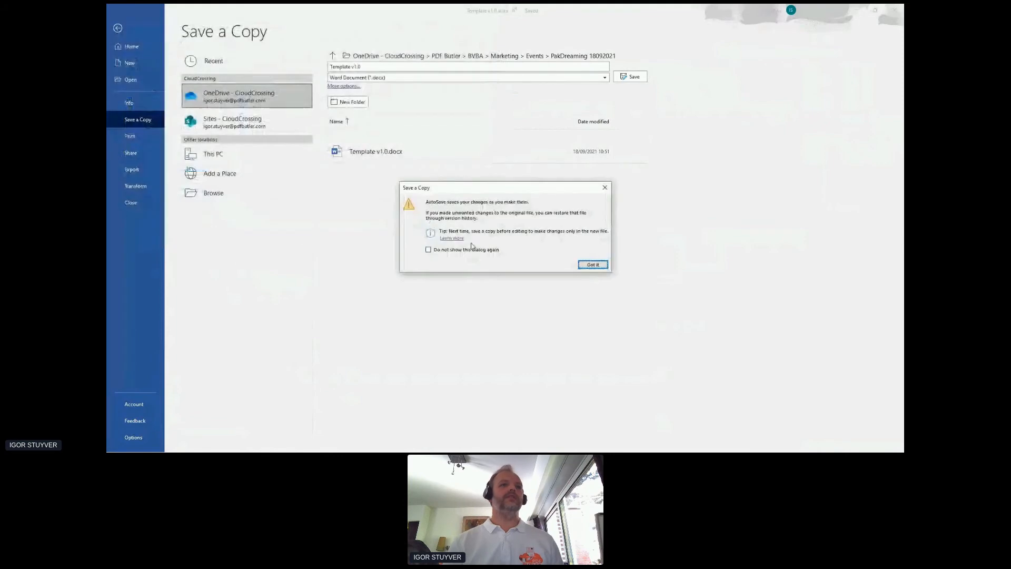
Dismiss the Save a Copy notice and examine the merge fields on the order form's cover page.
left_click(592, 265)
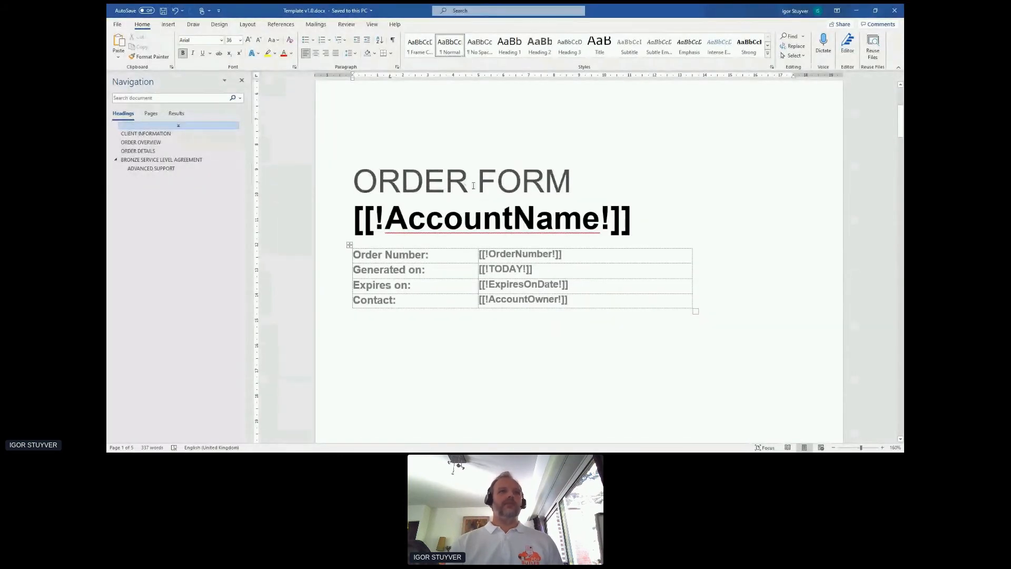
scroll(473, 197, "up", 2)
scroll(470, 196, "up", 1)
scroll(466, 206, "down", 2)
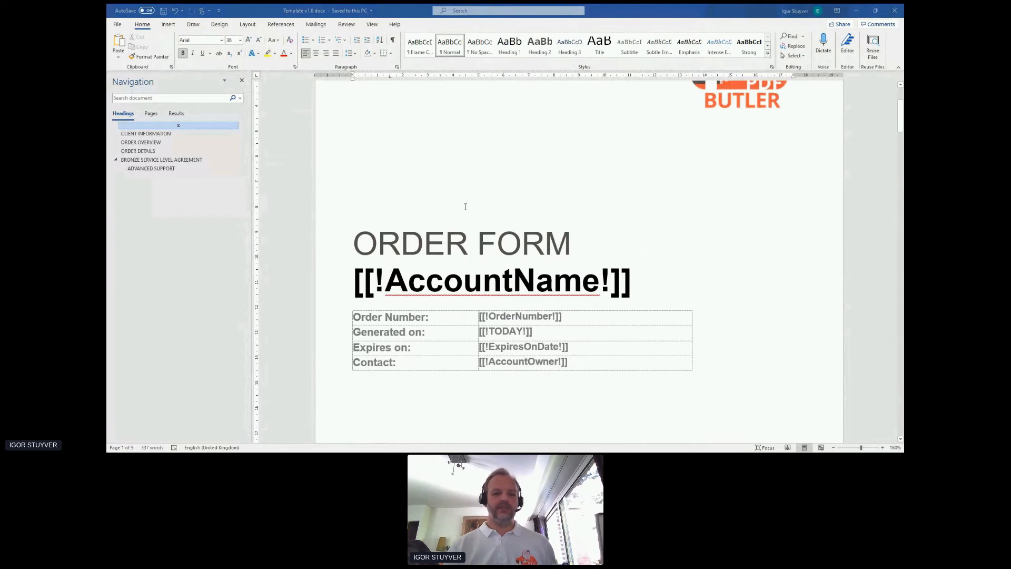
Switch to PDF Butler in Salesforce and start a new data source with the SOQL record type.
key("alt+Tab")
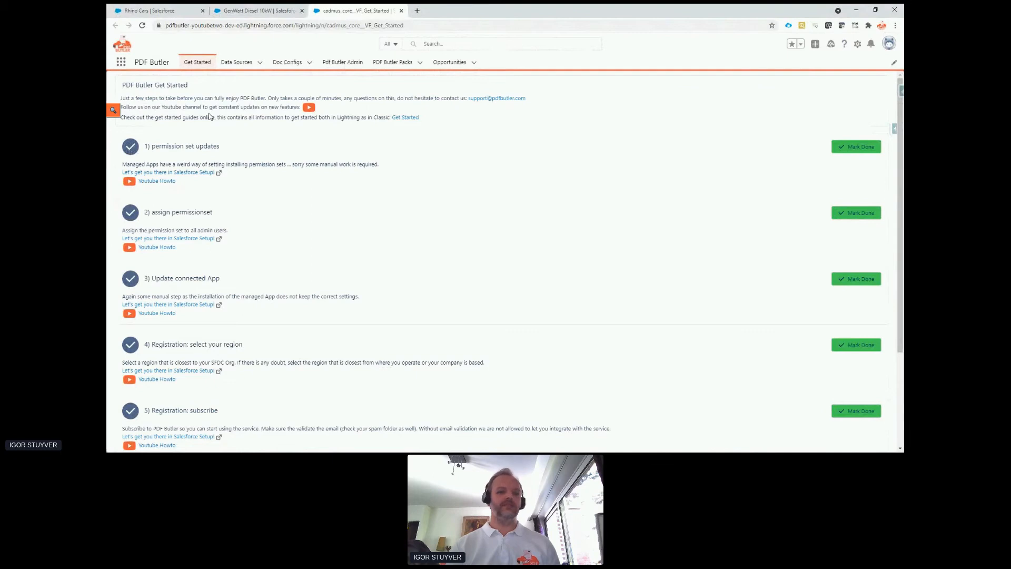
left_click(260, 63)
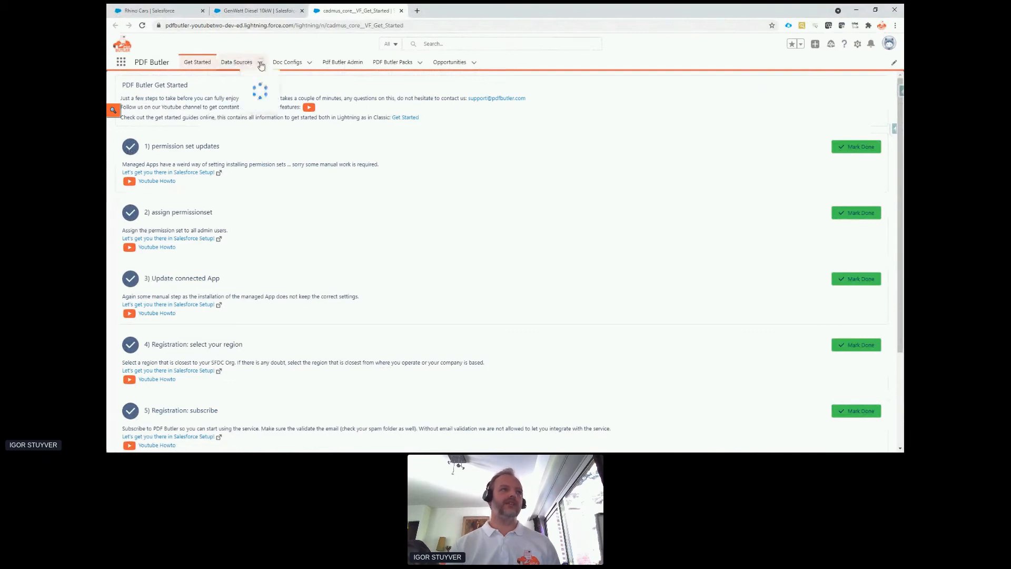
left_click(259, 77)
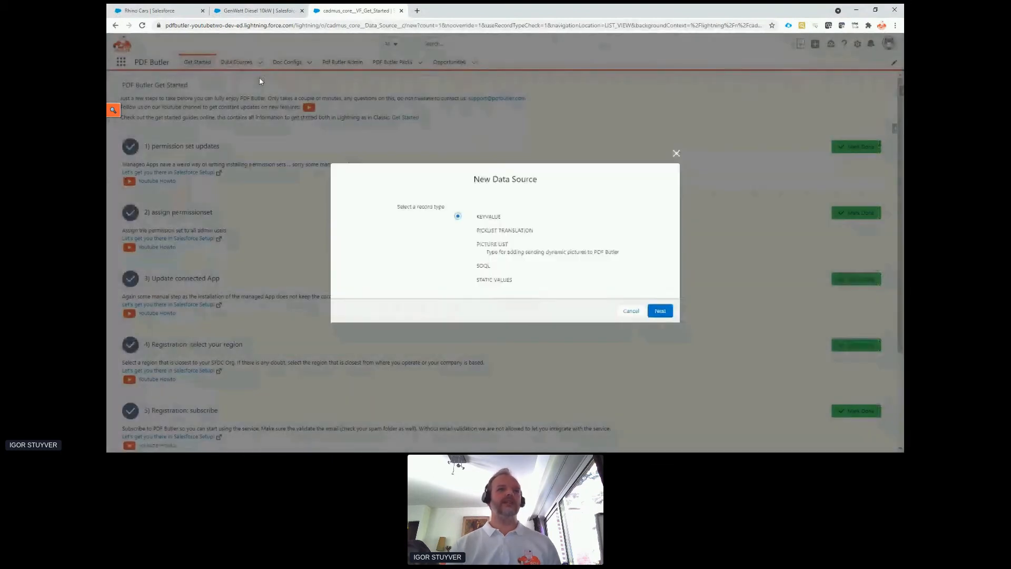
left_click(482, 267)
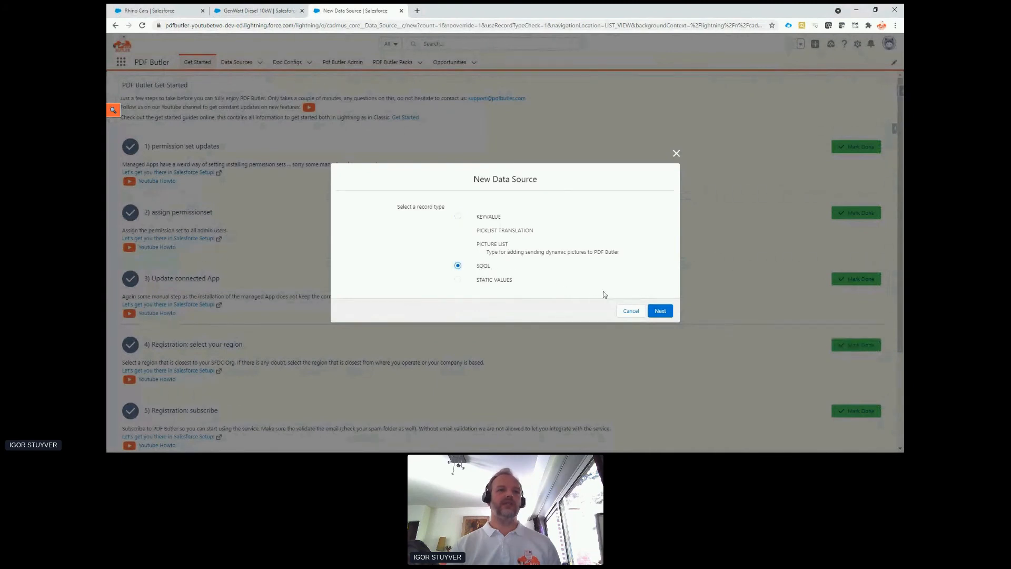
left_click(659, 312)
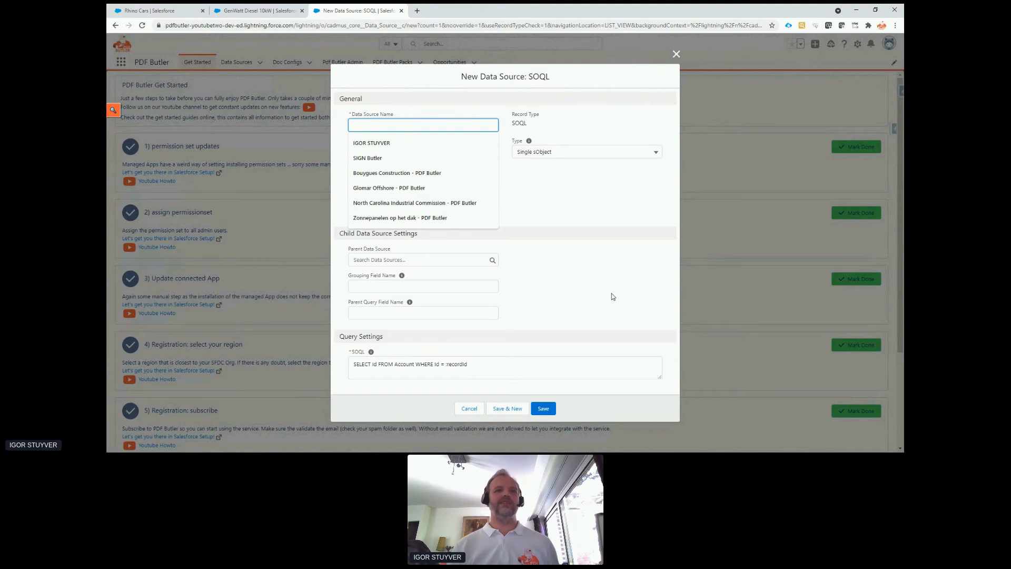
Name the SOQL data source "PakDreamin Opportunity" and save it with the default query.
type("PakDre")
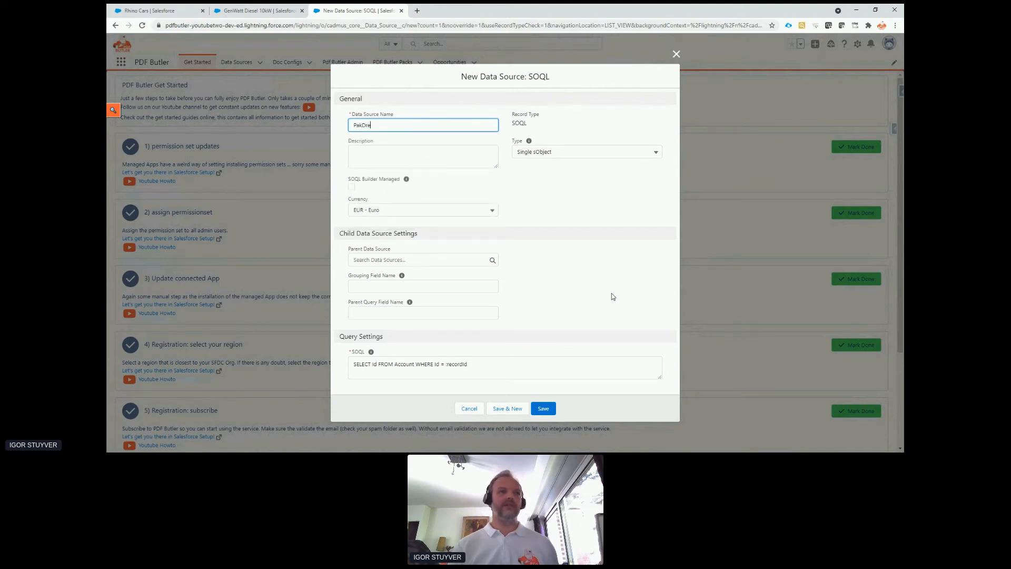
type("amin Oppor")
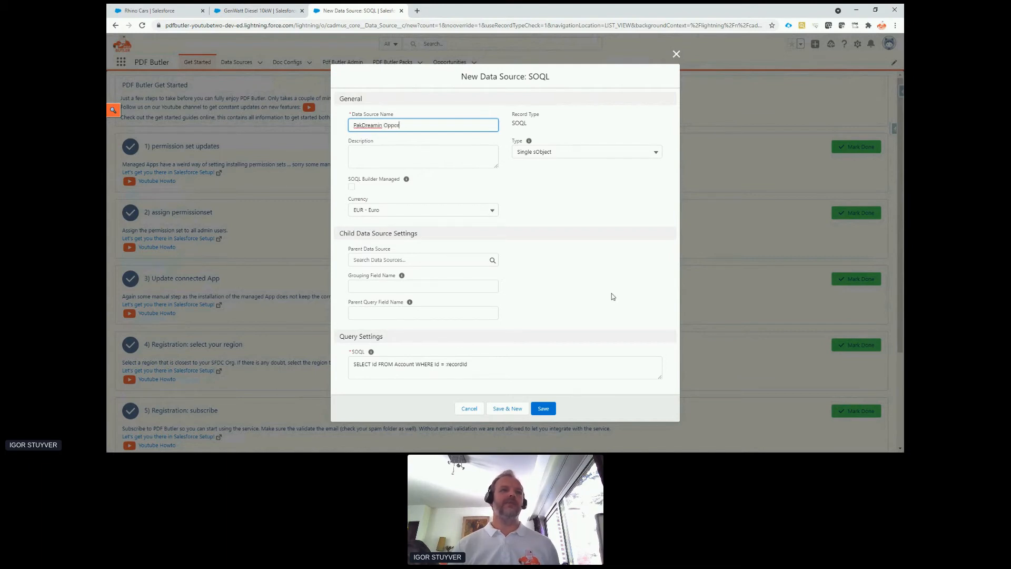
type("tunity")
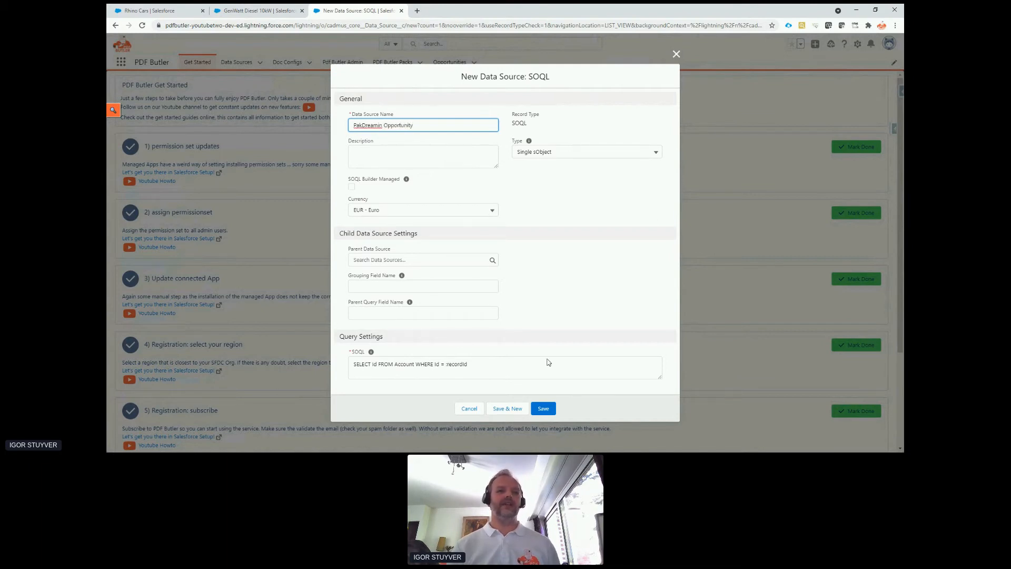
left_click(547, 410)
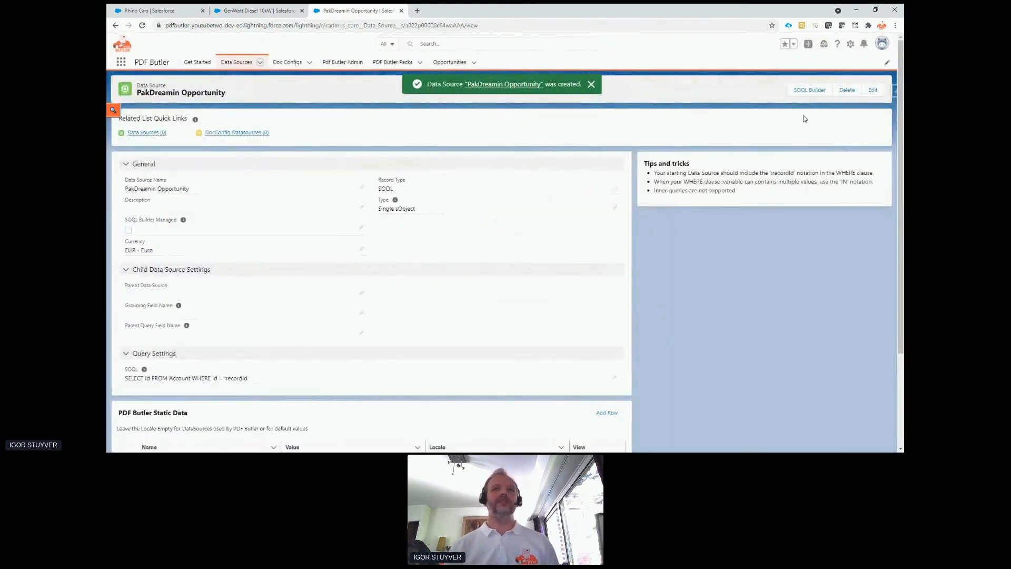
Open the SOQL Builder for the data source, filter objects by "opp", and choose Opportunity as the query object.
left_click(814, 92)
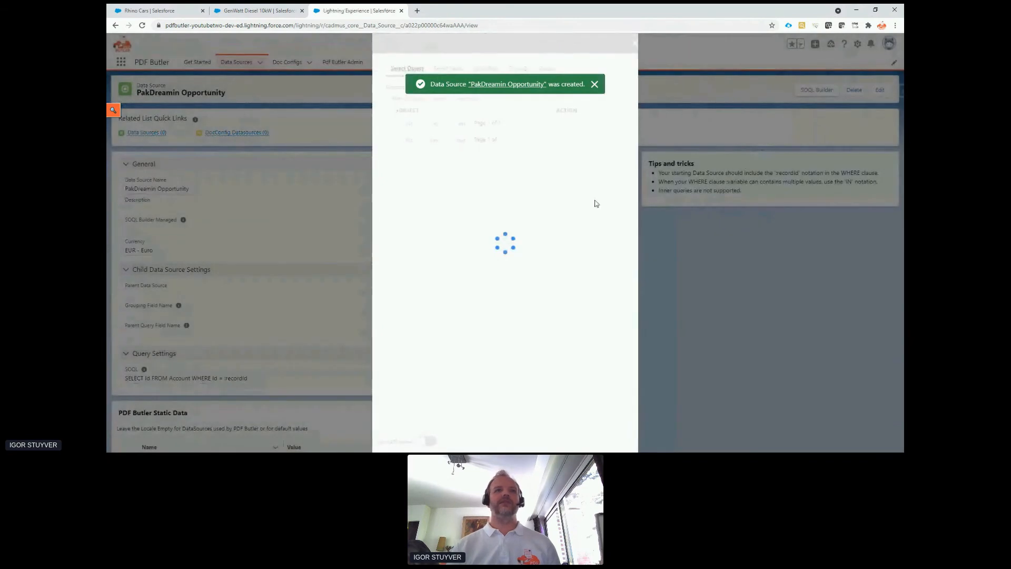
left_click(457, 98)
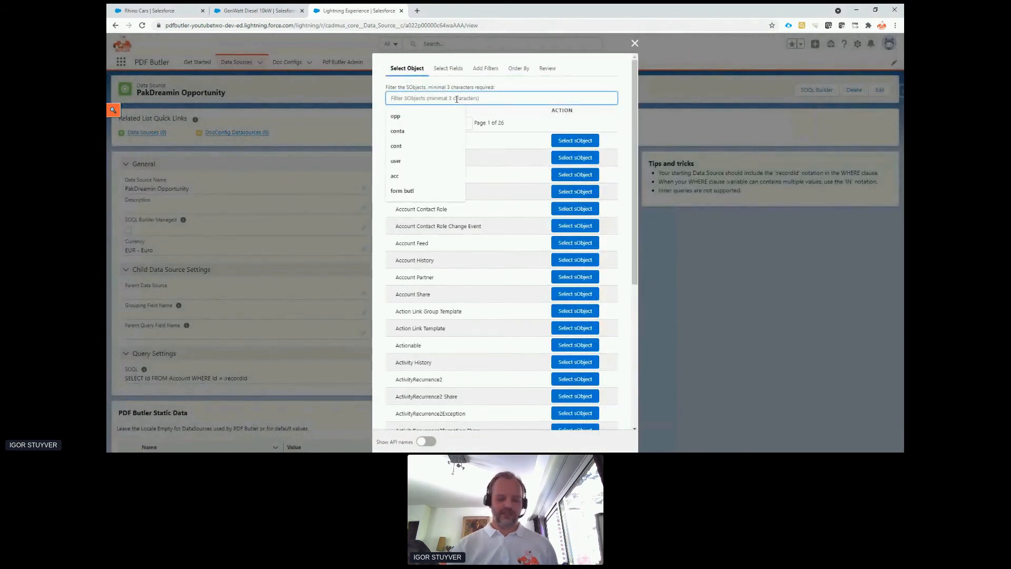
type("opp")
left_click(492, 139)
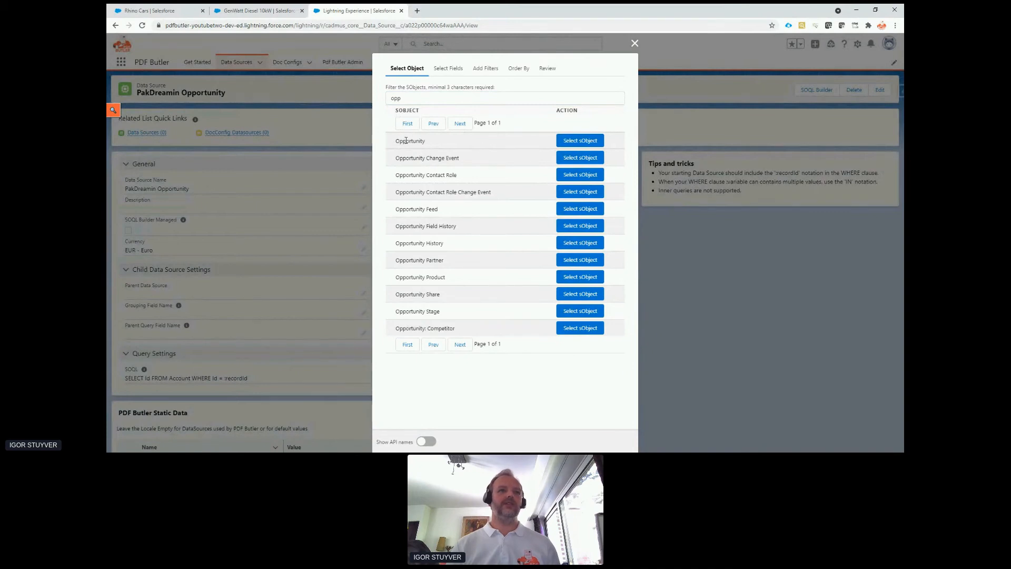
left_click(574, 142)
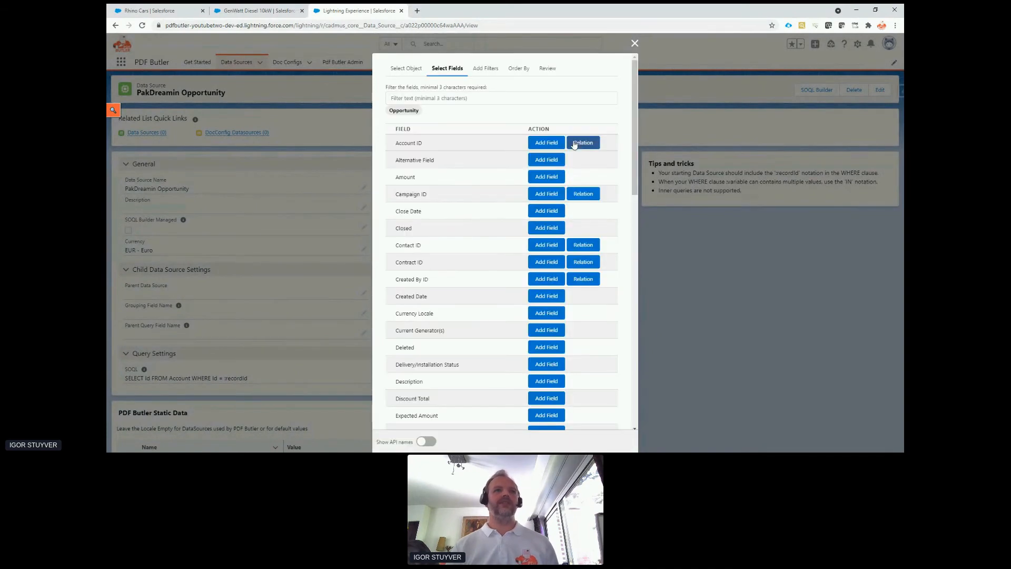
Add the Opportunity ID and Order Number fields to the Opportunity query, filtering by "opp" and "ord".
left_click(485, 98)
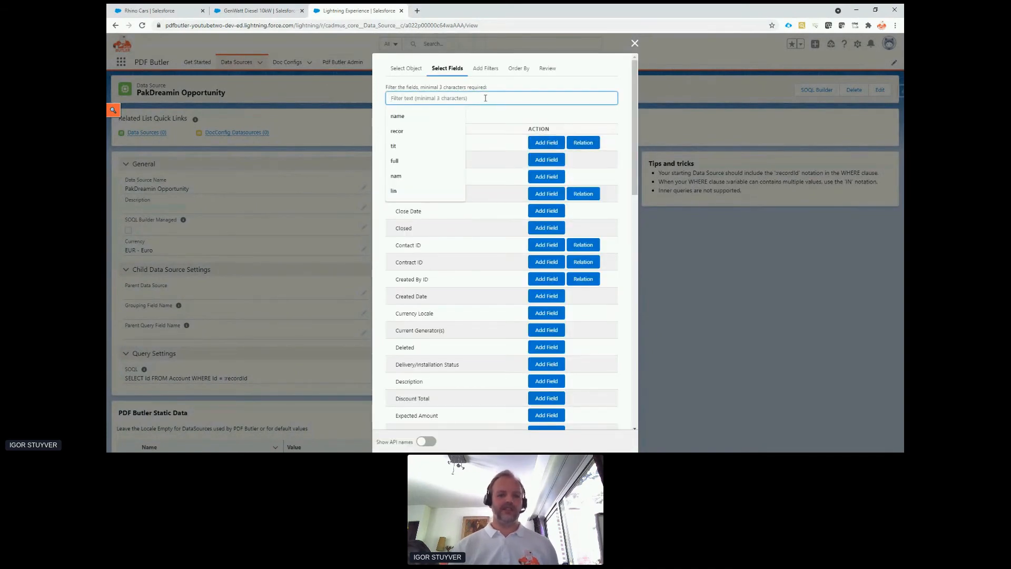
type("opp")
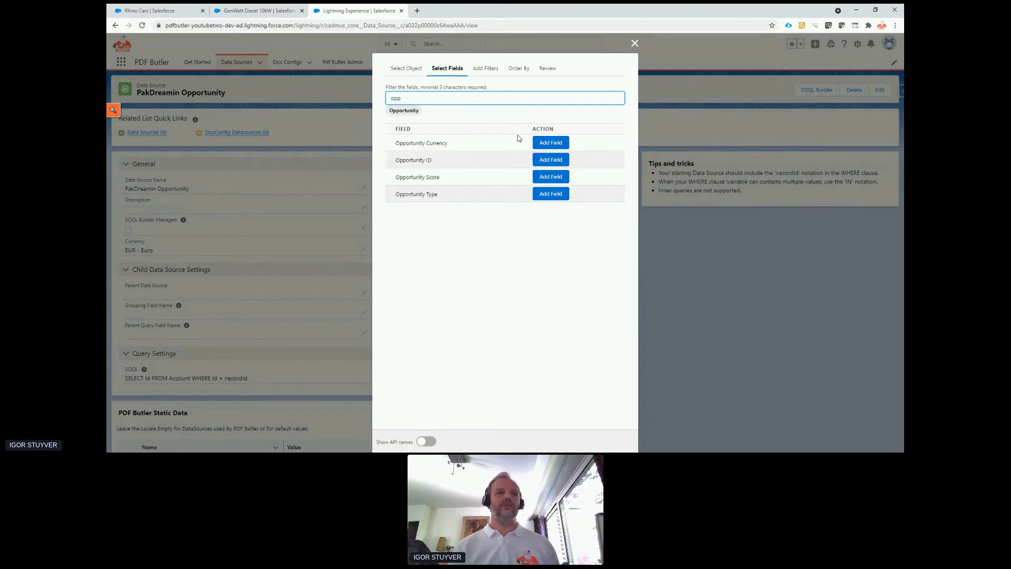
left_click(542, 164)
double_click(447, 98)
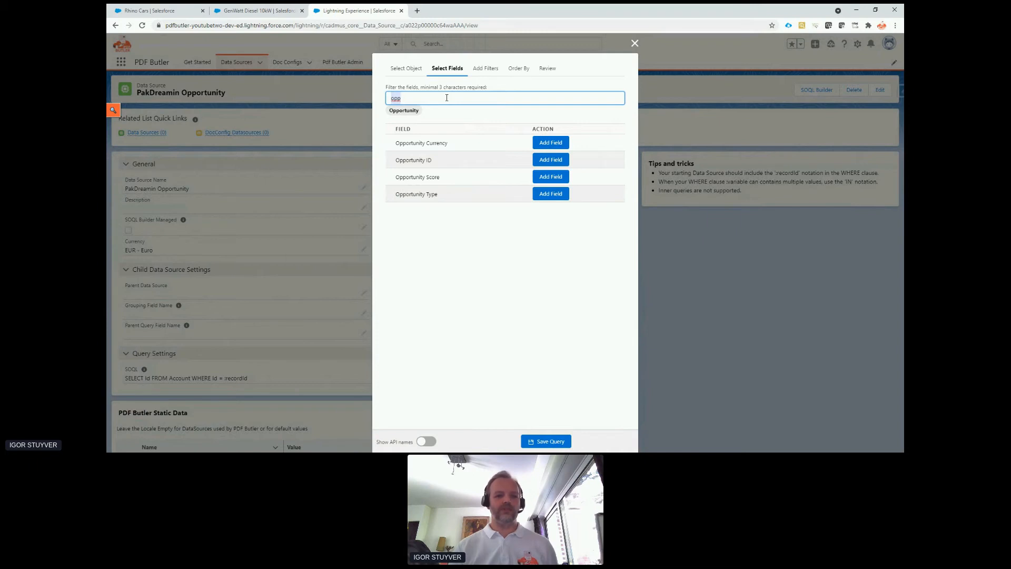
type("ord")
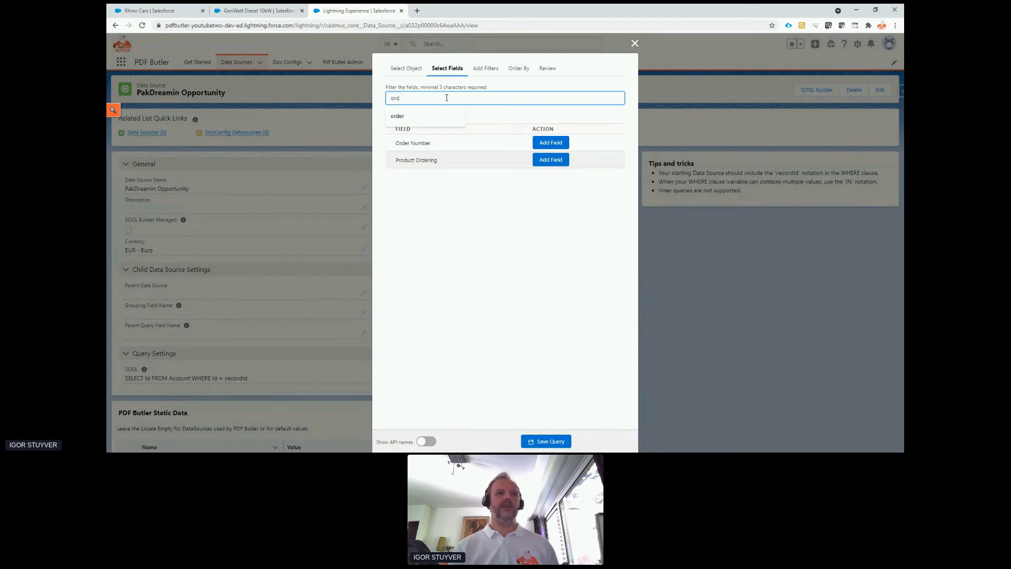
left_click(547, 144)
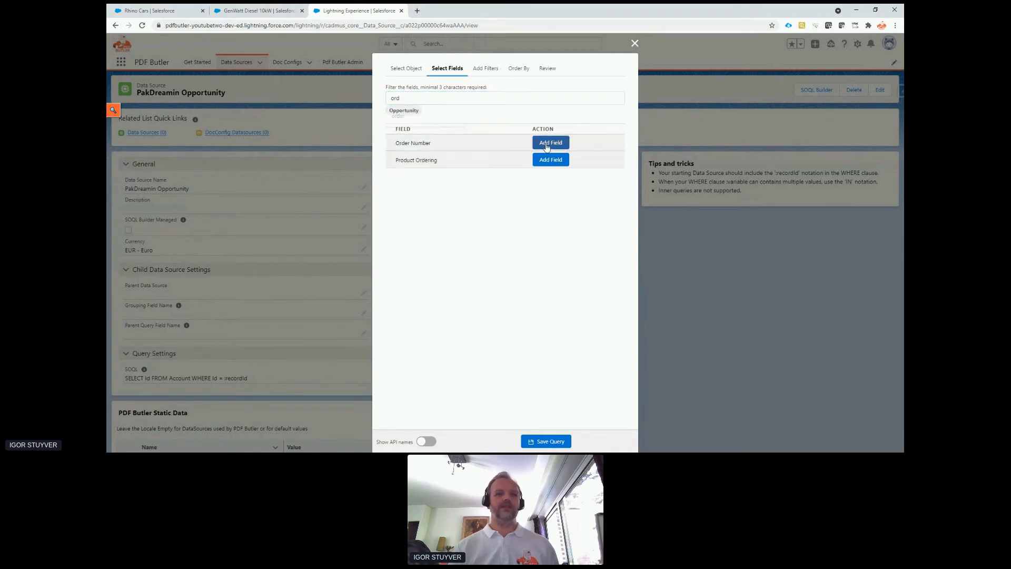
Add the Expires On and Stage fields to the Opportunity query, filtering by "exp" and "stage".
double_click(402, 97)
type("exp")
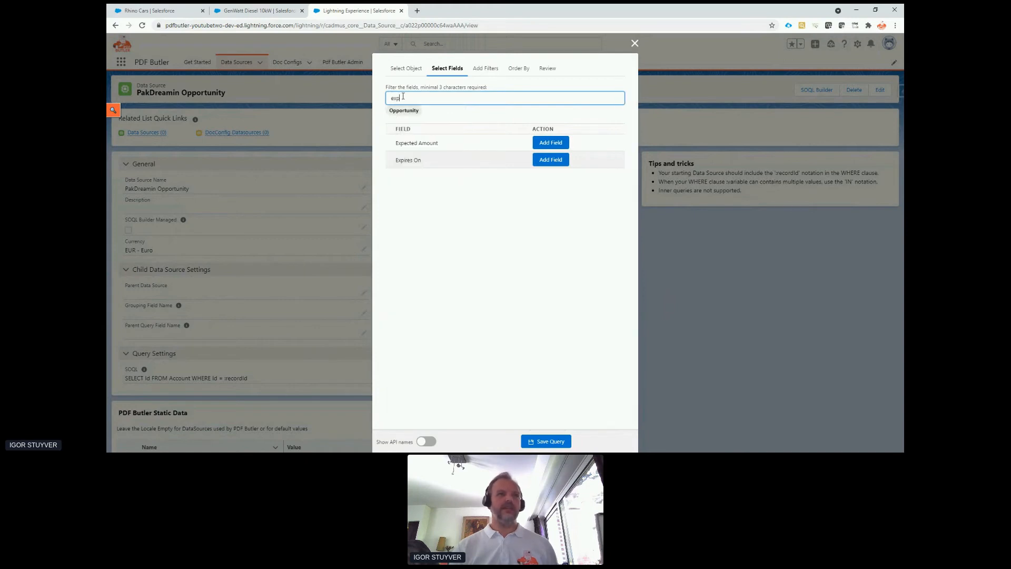
left_click(550, 159)
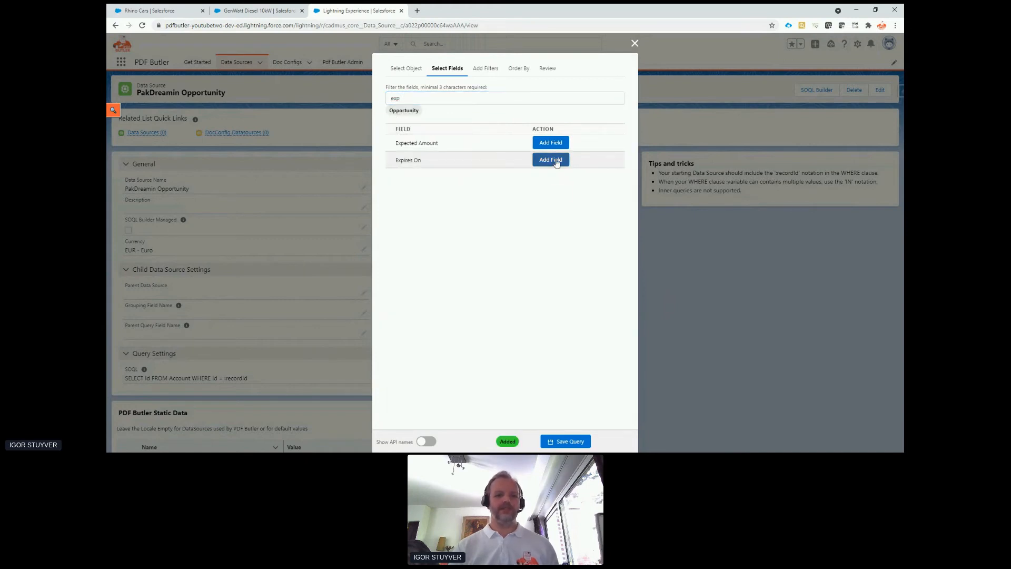
double_click(489, 100)
type("stage")
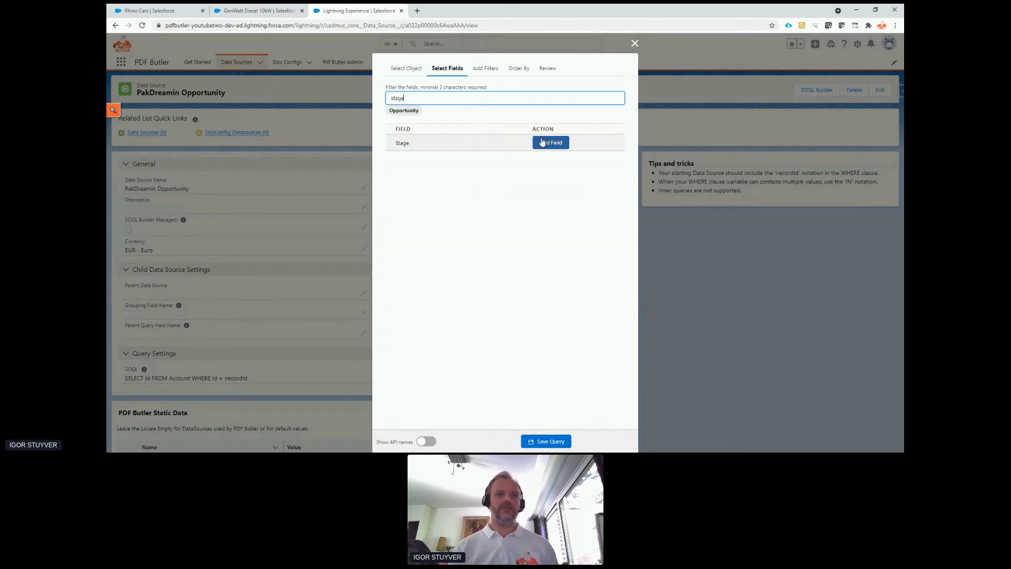
left_click(545, 142)
Add the Tracking Number and Free Text fields to the Opportunity query, filtering by "track" and "free".
double_click(516, 97)
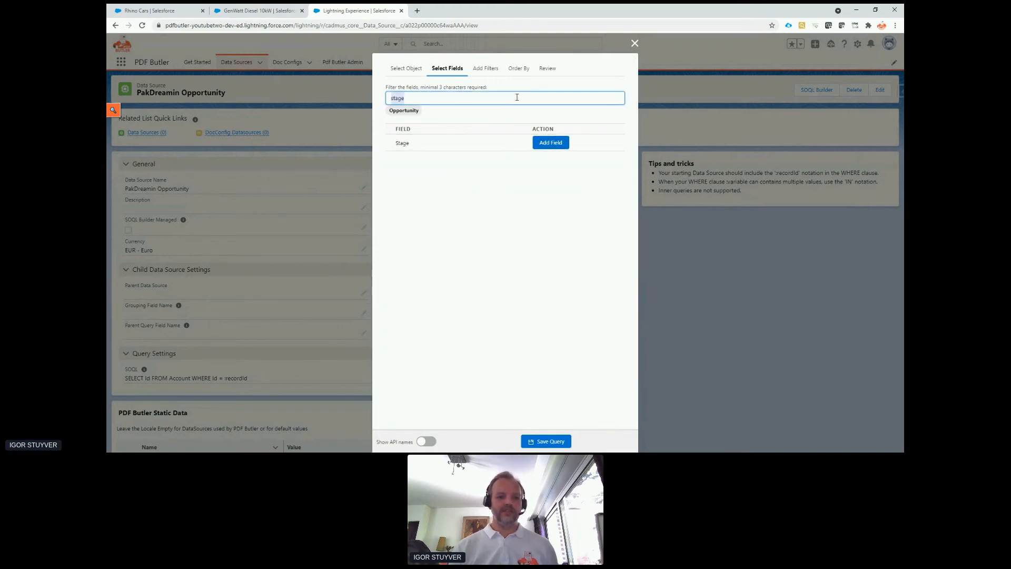
type("track")
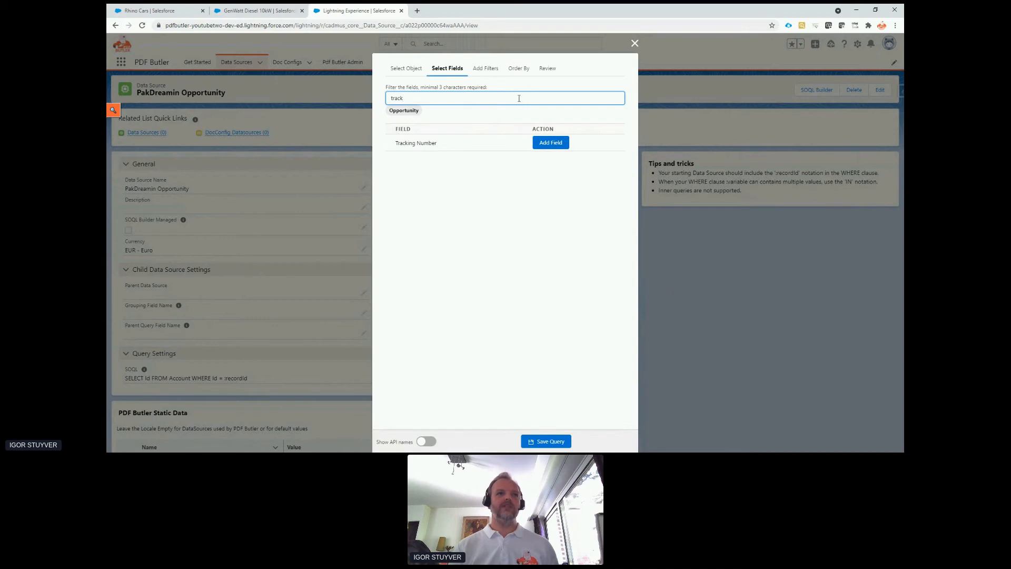
left_click(560, 143)
left_click(531, 97)
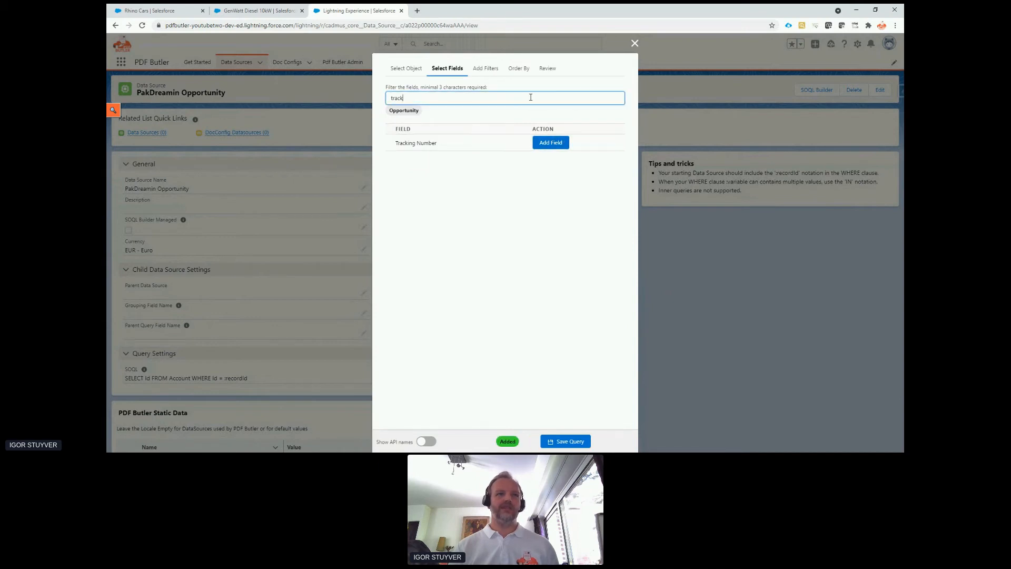
double_click(531, 98)
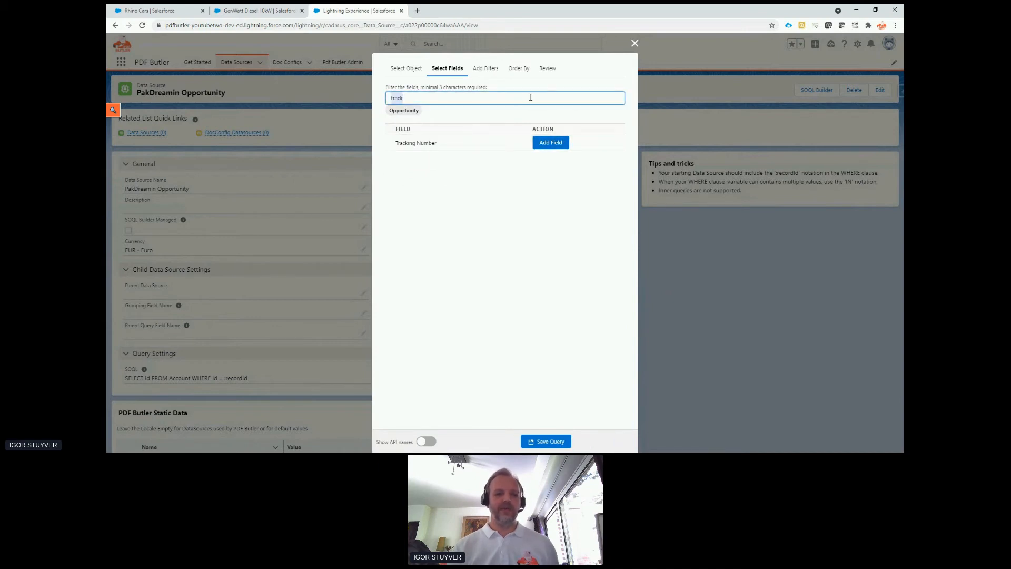
type("free")
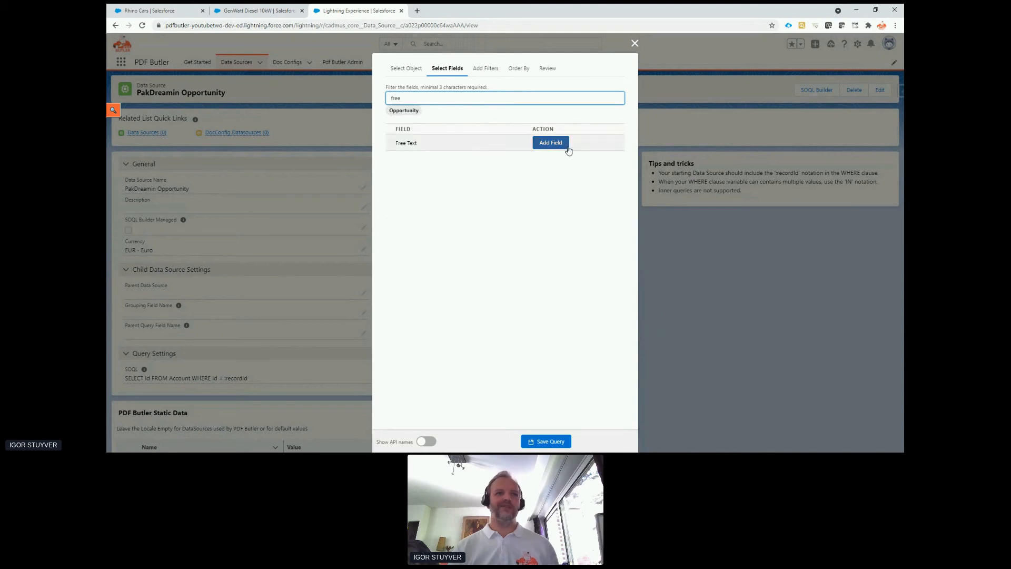
left_click(550, 142)
Filter the fields by "amou" and add the Amount field to the Opportunity query.
left_click(515, 97)
double_click(515, 95)
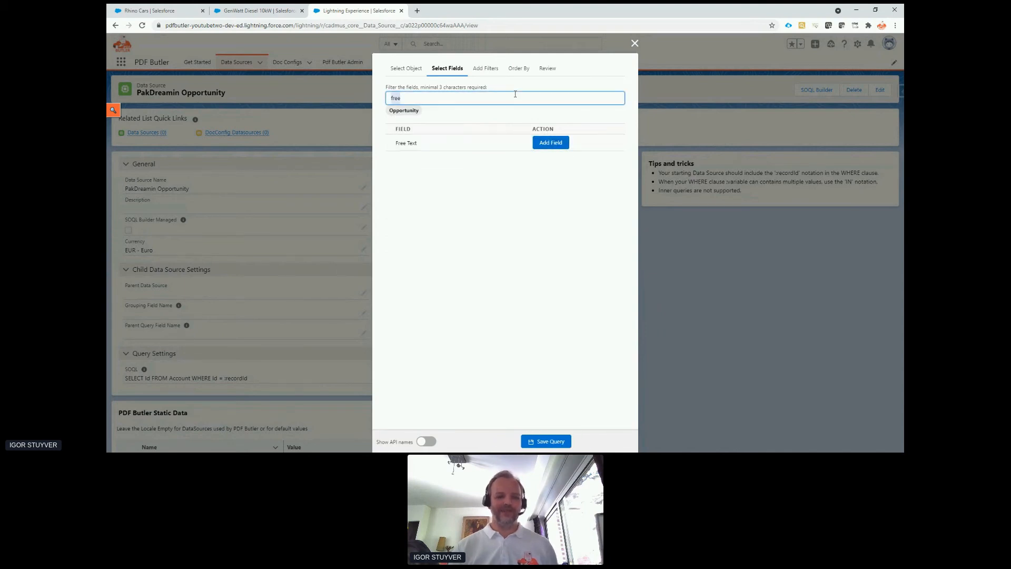
type("amou")
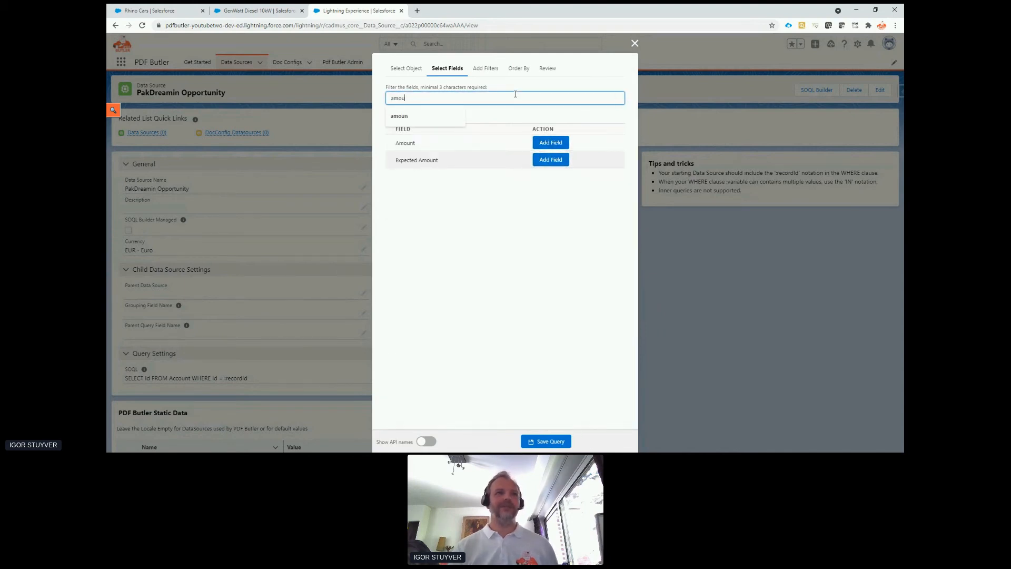
left_click(551, 142)
left_click(507, 97)
double_click(508, 97)
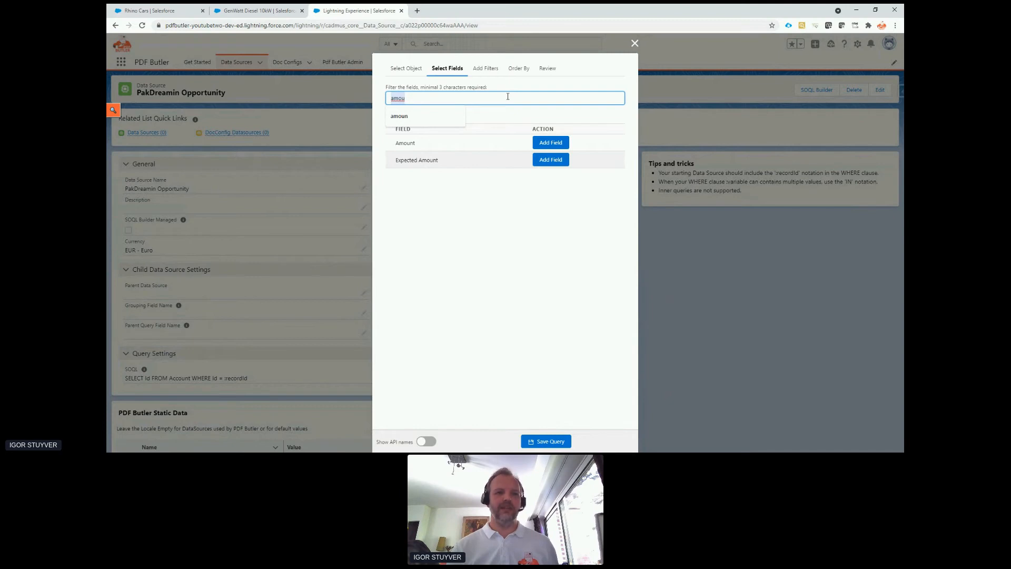
Examine the API names of the filtered and full Opportunity field lists, and return to the field labels.
left_click(427, 441)
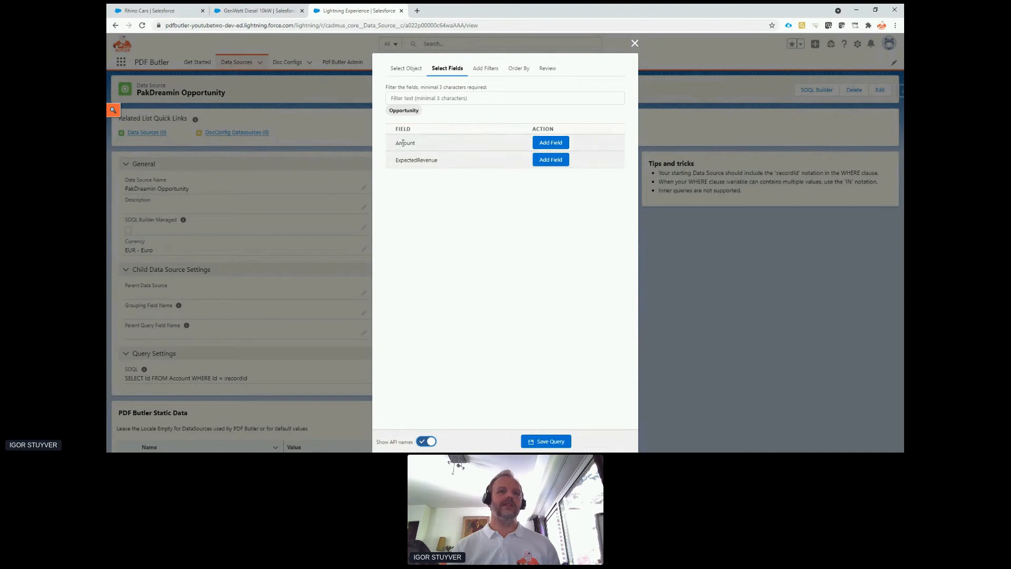
left_click(429, 443)
left_click(454, 99)
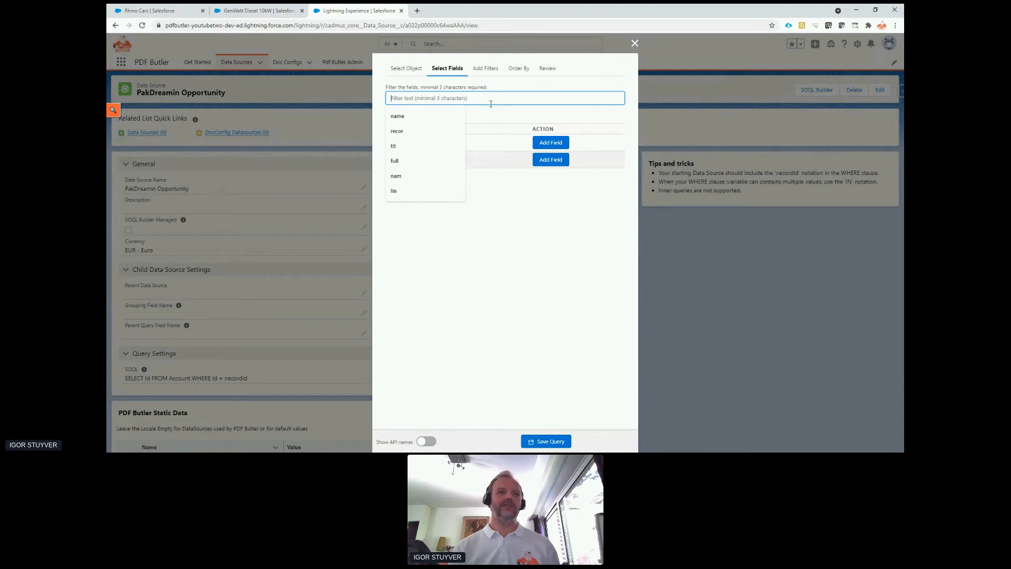
type("d")
key("BackSpace")
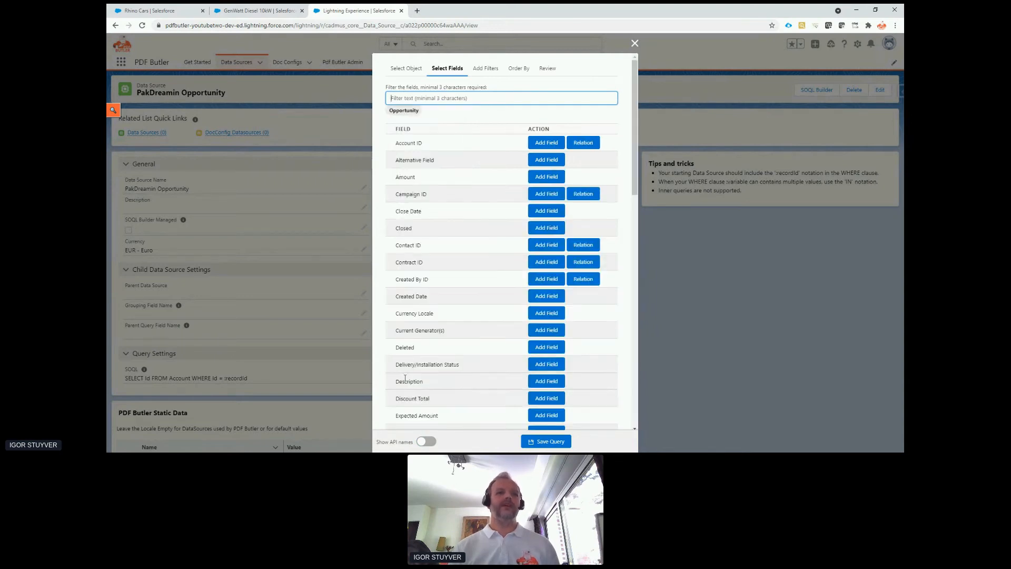
left_click(432, 444)
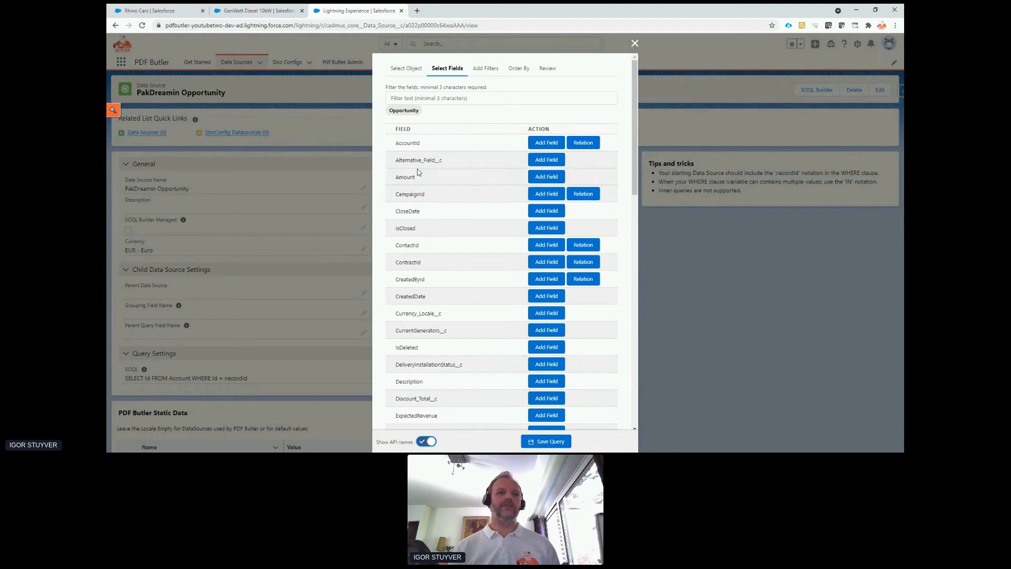
left_click(428, 443)
left_click(481, 98)
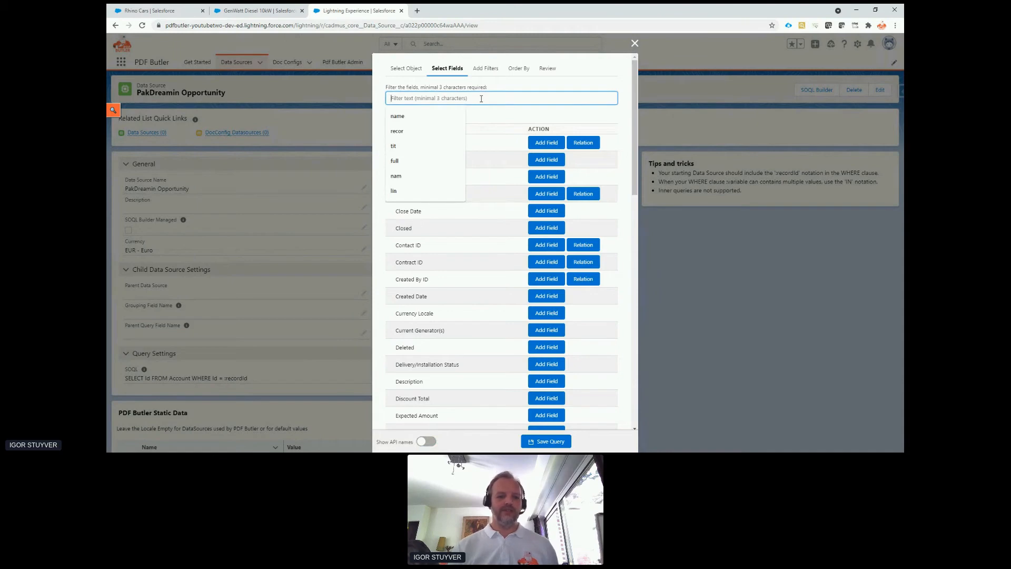
Add the Amount field to the Opportunity query using the filter "amou", and open the Account ID relation using the filter "accou".
type("amou")
left_click(552, 142)
left_click(497, 96)
double_click(498, 96)
type("accou")
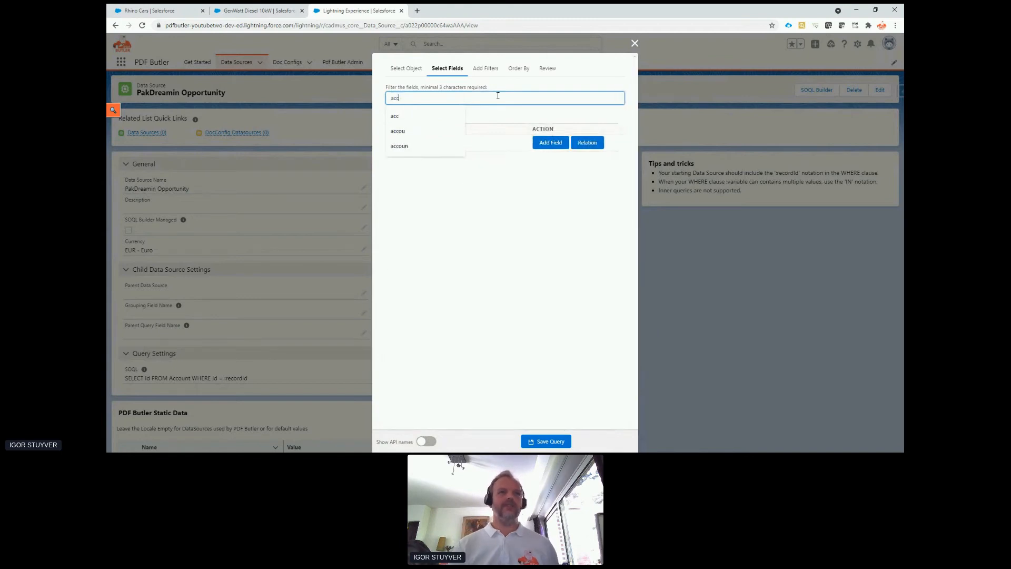
left_click(510, 149)
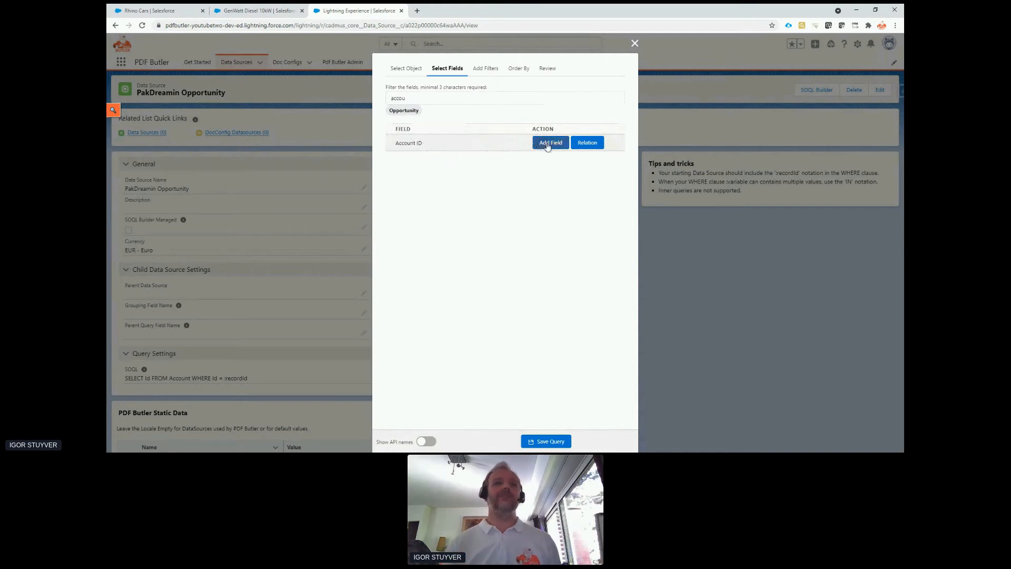
left_click(587, 142)
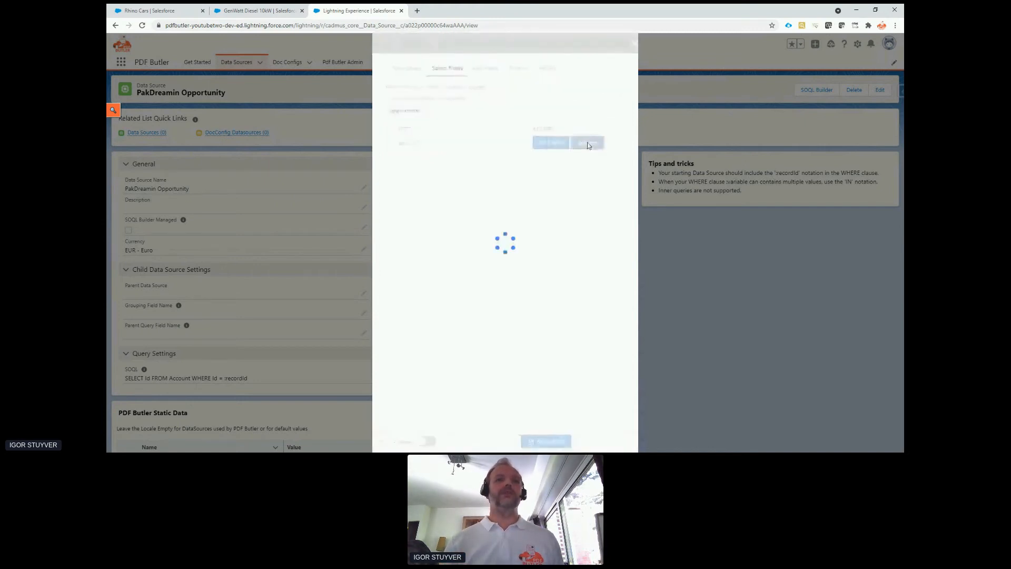
Add the related account's Account Name and Account Number fields to the query, filtering by "name" and "num".
left_click(472, 99)
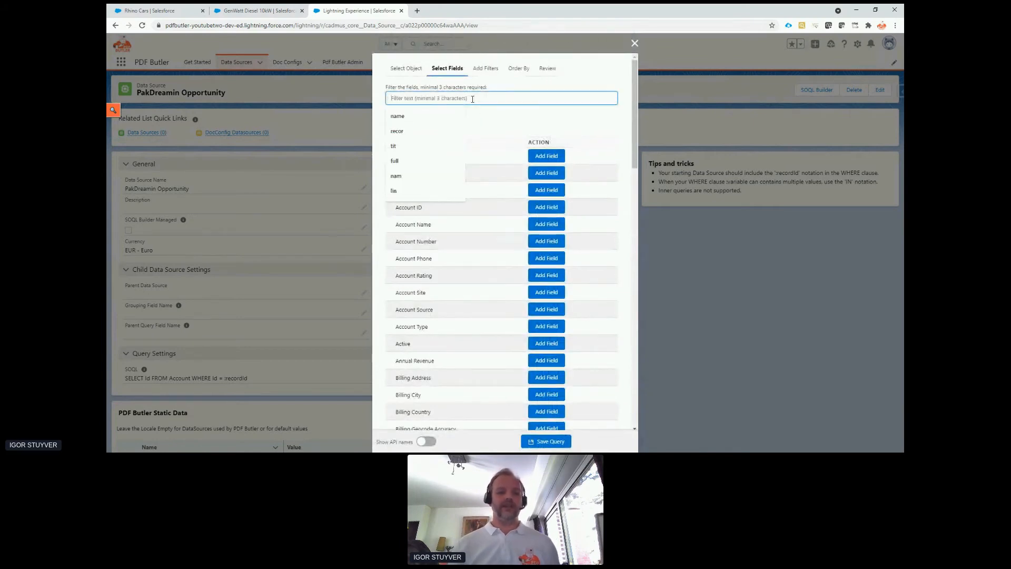
type("name")
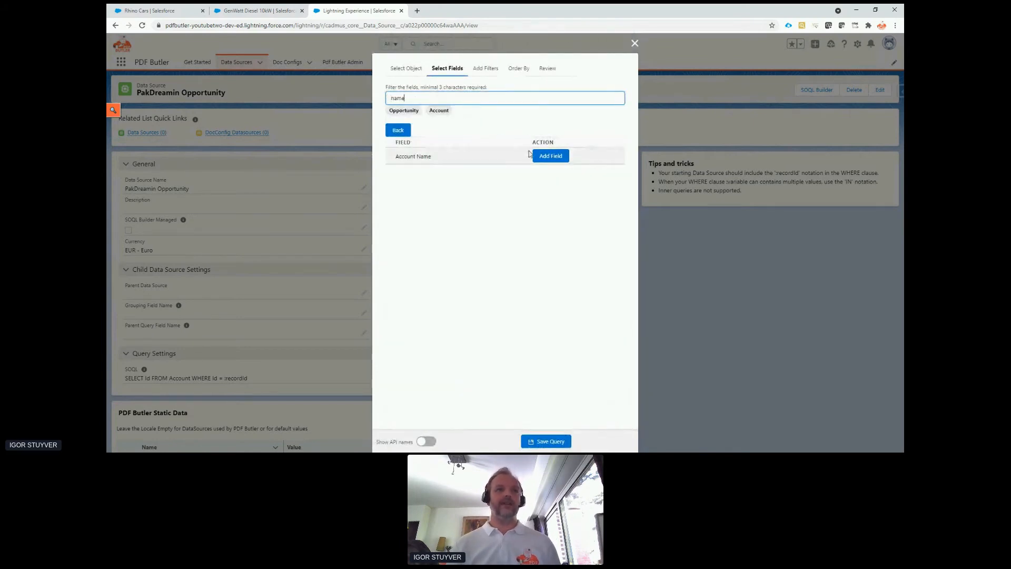
left_click(548, 155)
left_click(490, 98)
key("ctrl+a")
type("num")
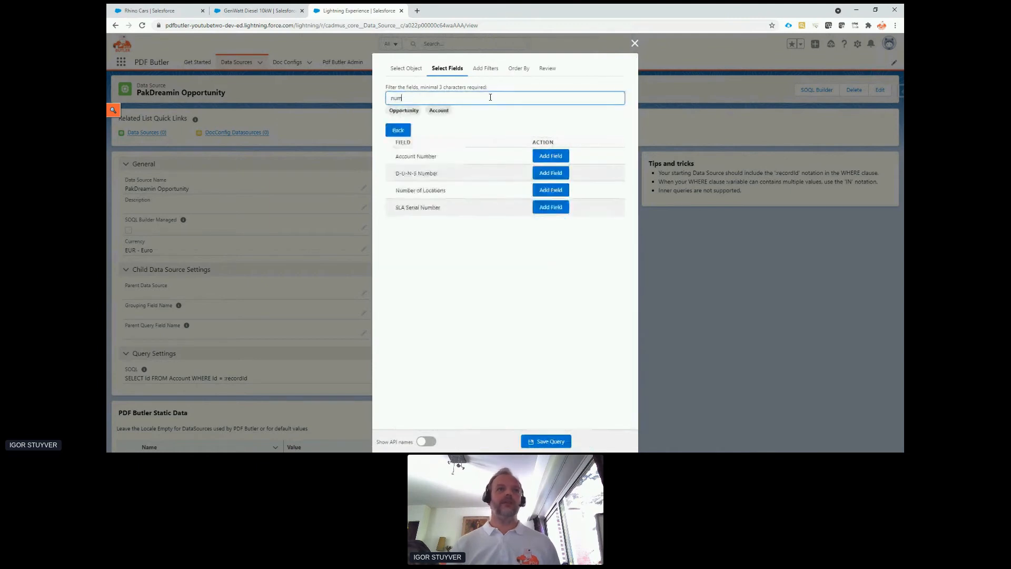
left_click(550, 155)
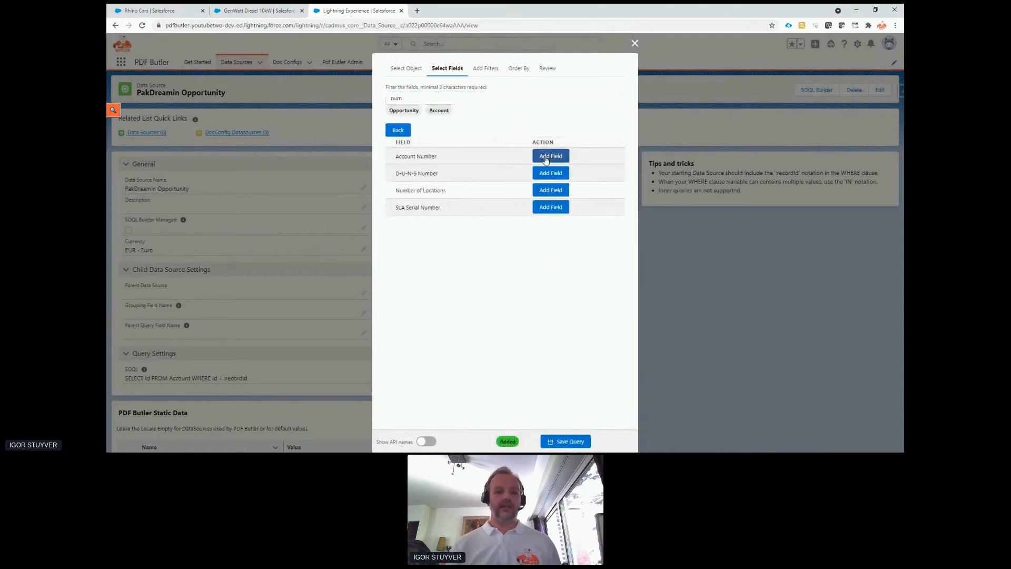
Add the account owner's Full Name to the query through the Owner ID relation, filtering by "owner" and "name".
left_click(458, 98)
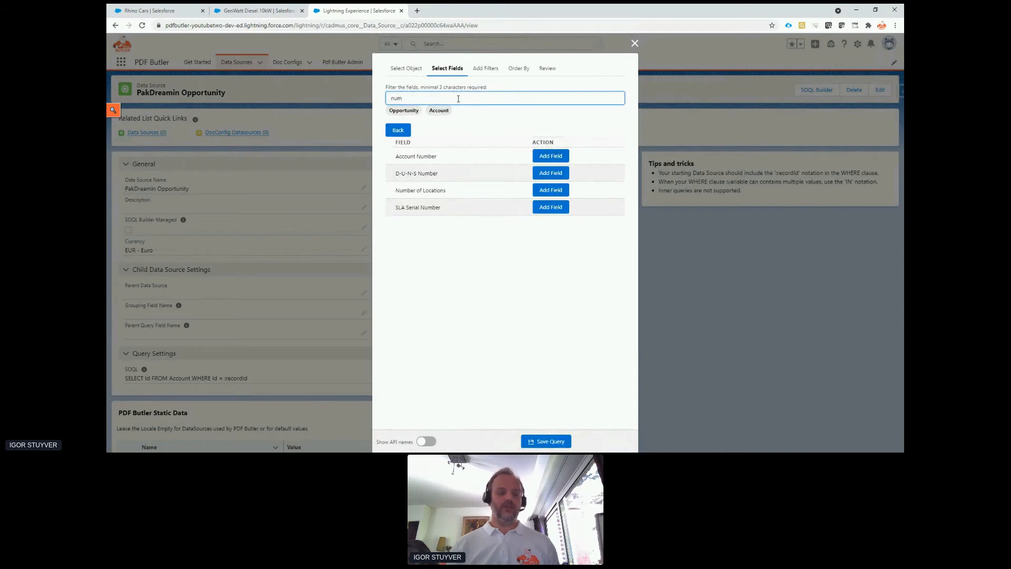
key("BackSpace")
key("BackSpace")
key("BackSpace")
type("o")
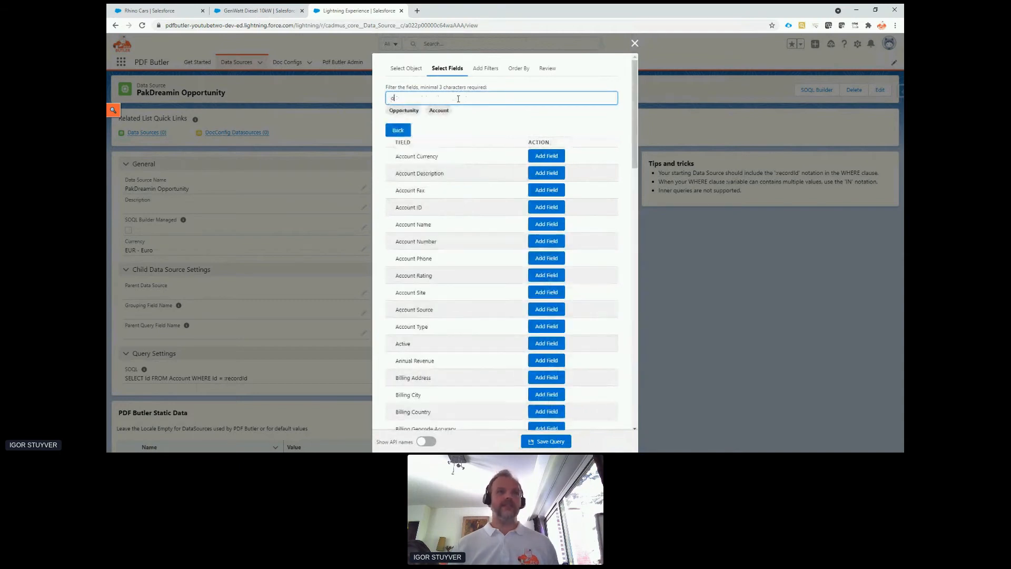
type("wner")
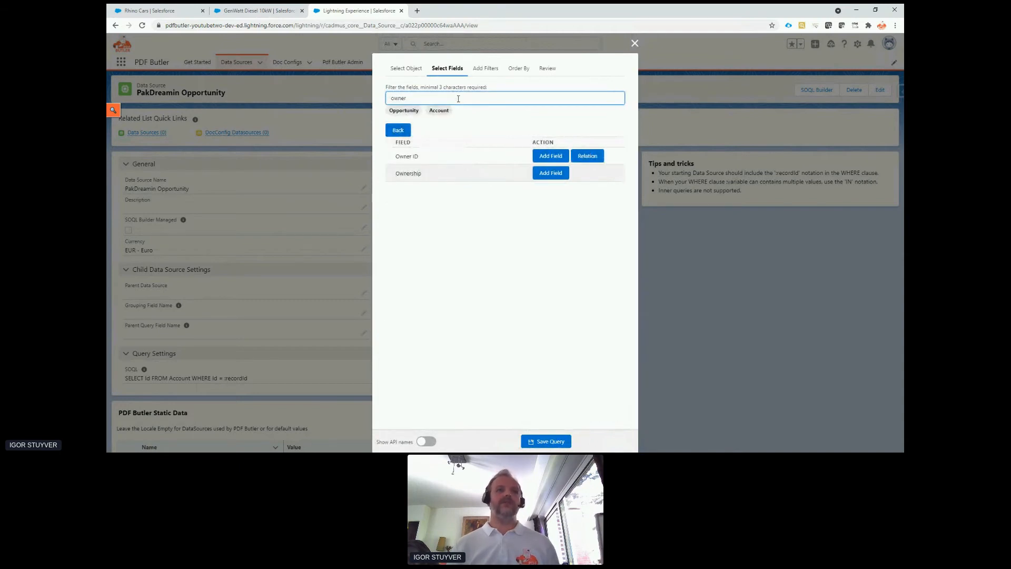
triple_click(409, 156)
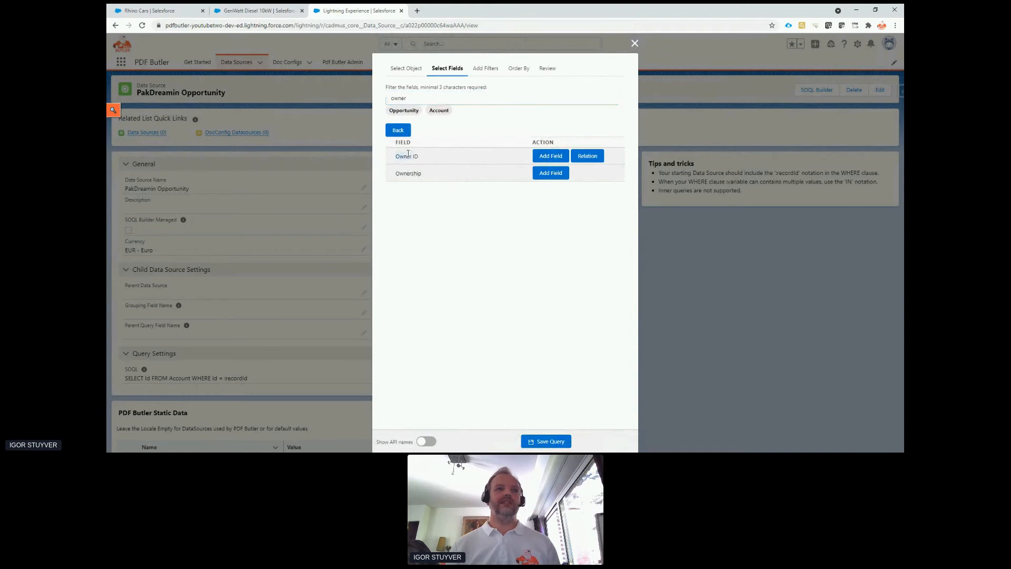
left_click(589, 155)
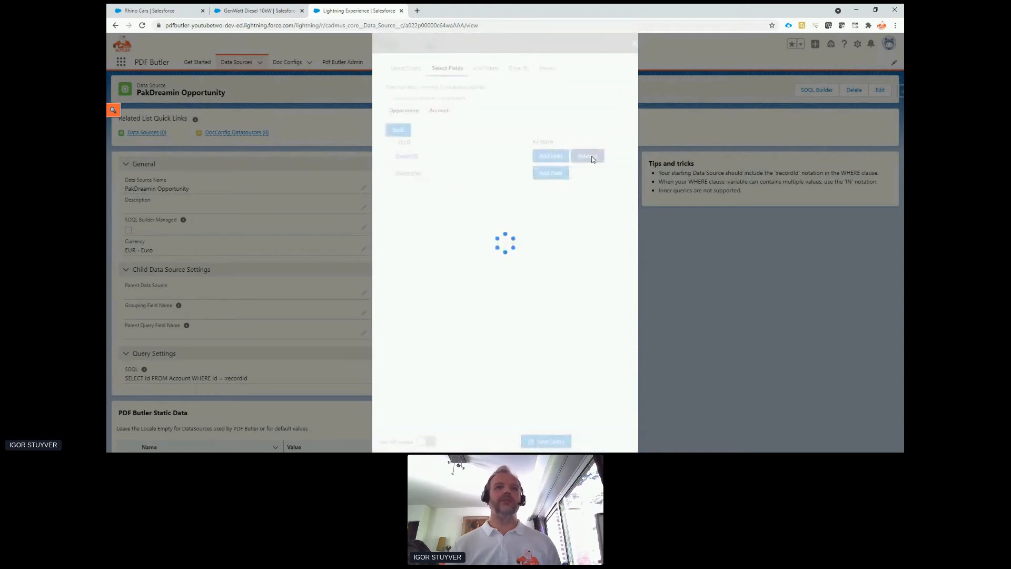
left_click(530, 101)
type("n")
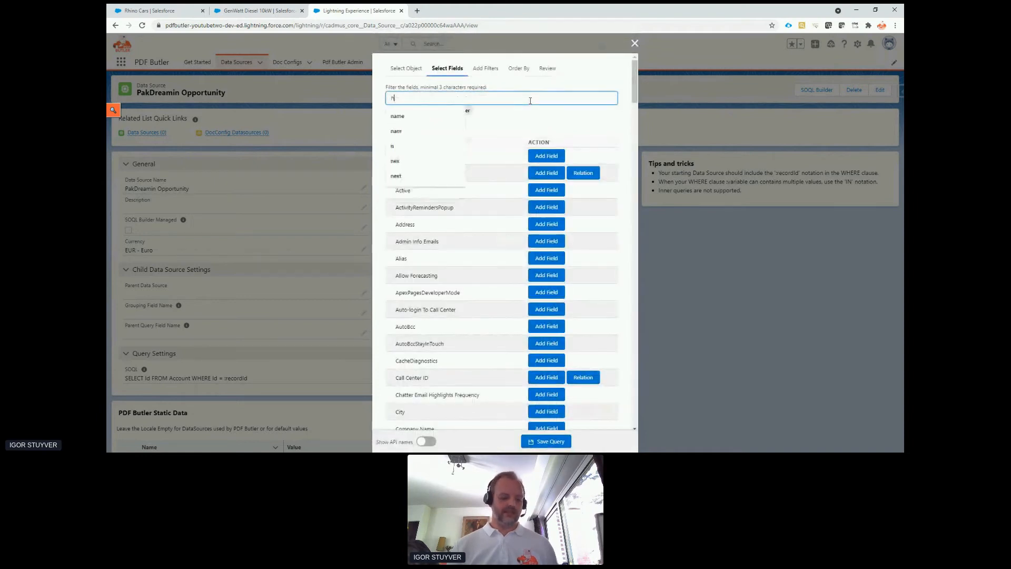
type("ame")
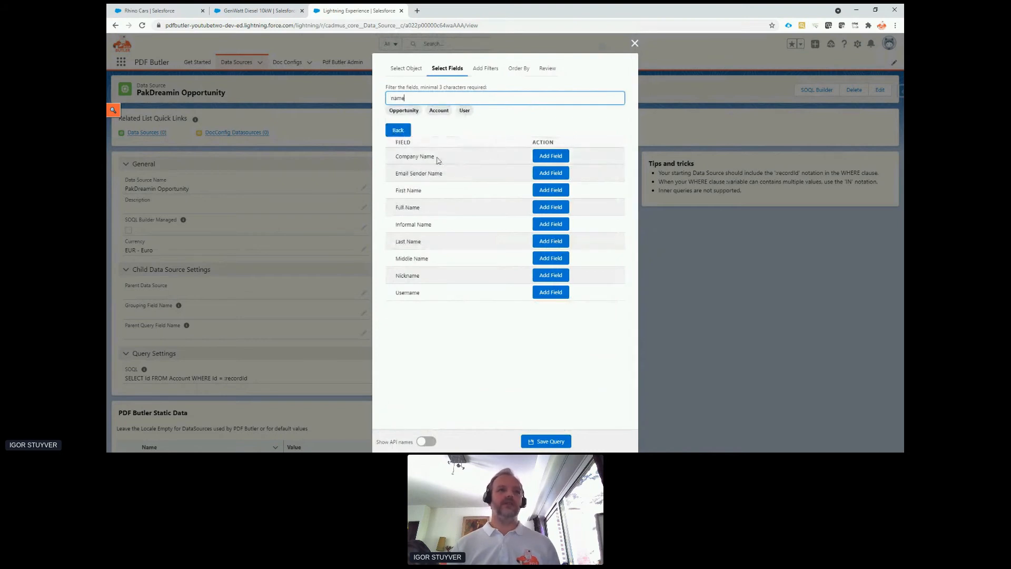
left_click(544, 209)
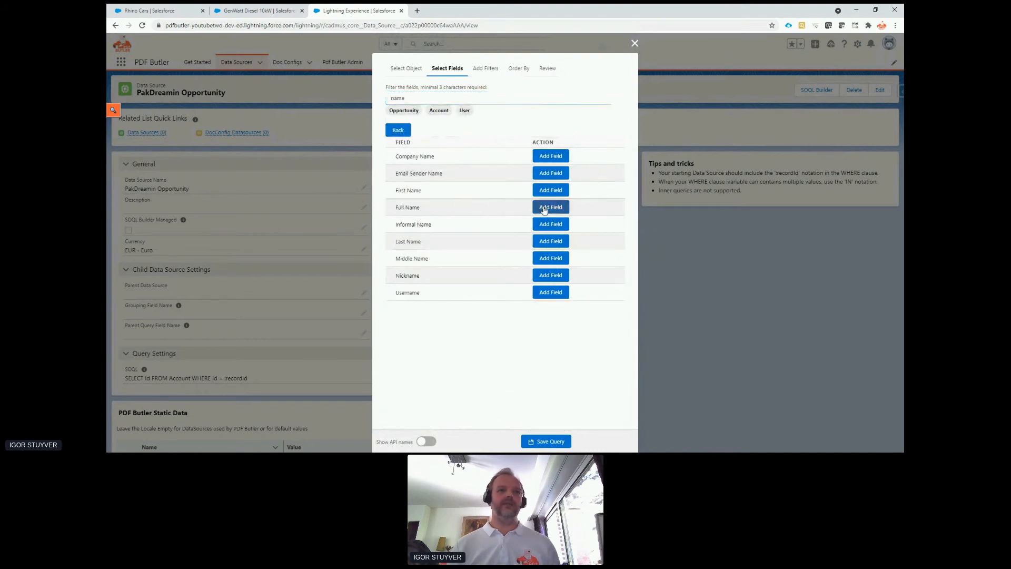
Go back to the Opportunity fields and add the contact's Full Name through the Contact ID relation, filtering by "cont" and "name".
left_click(399, 130)
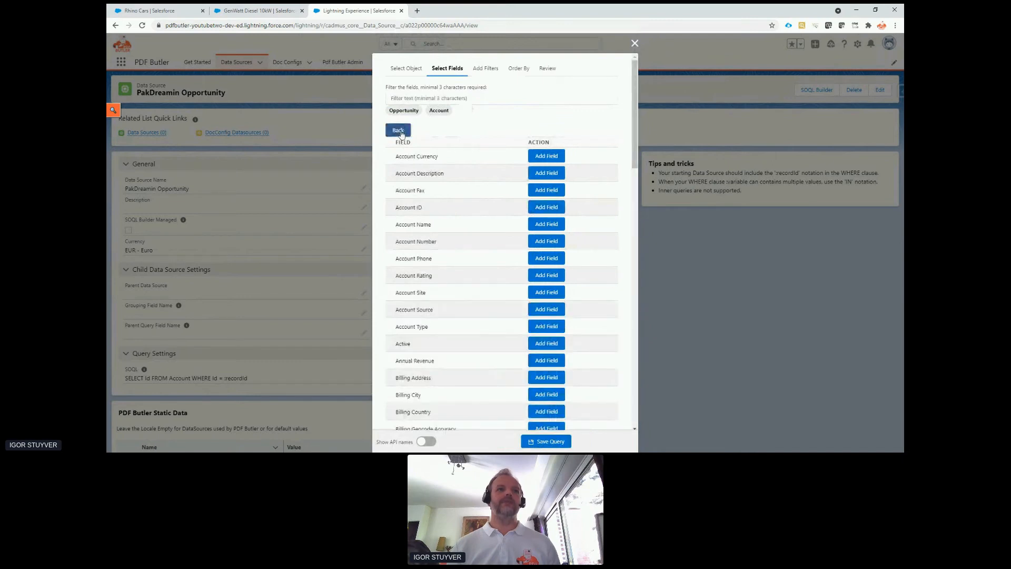
left_click(401, 131)
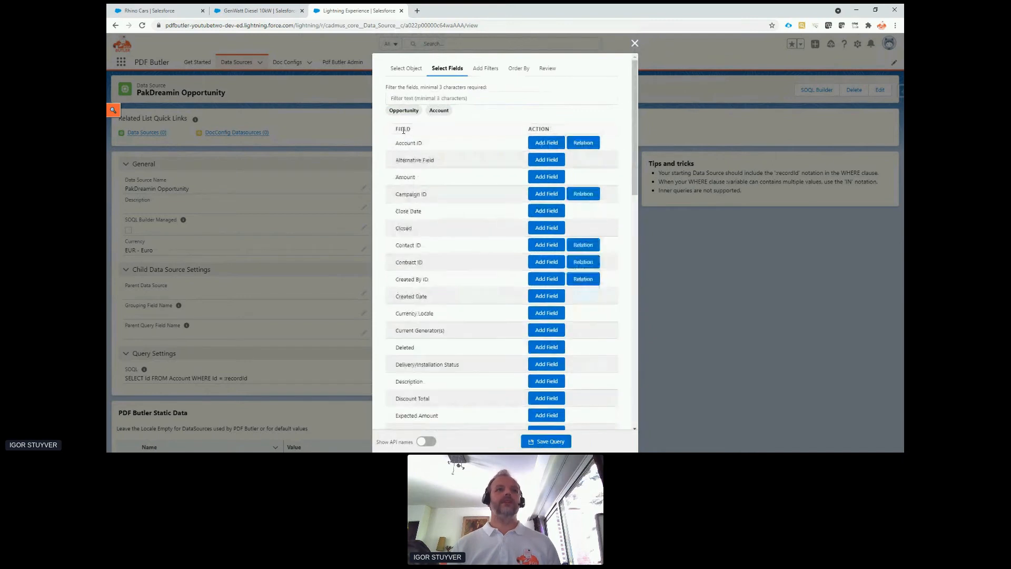
left_click(417, 98)
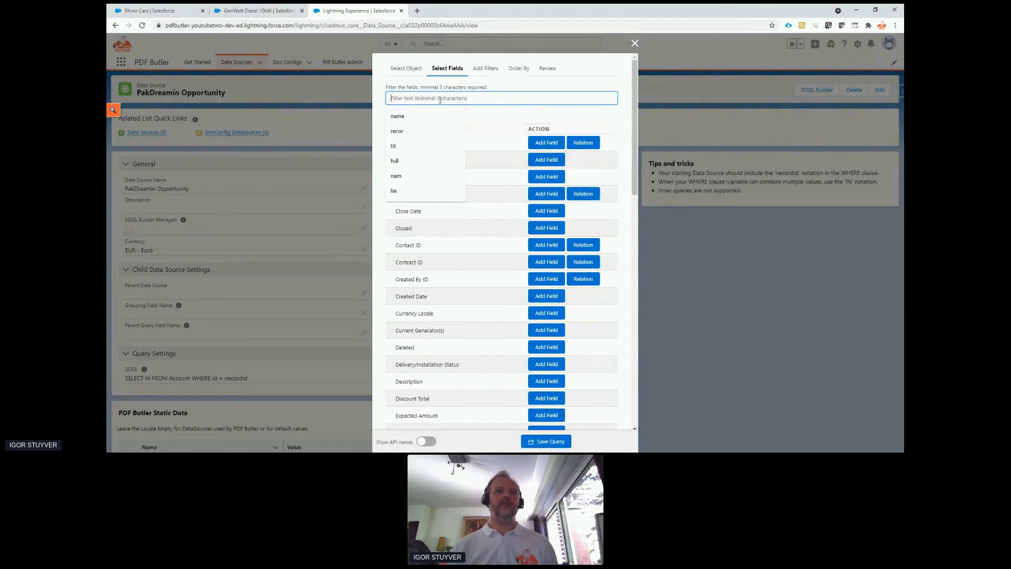
type("cont")
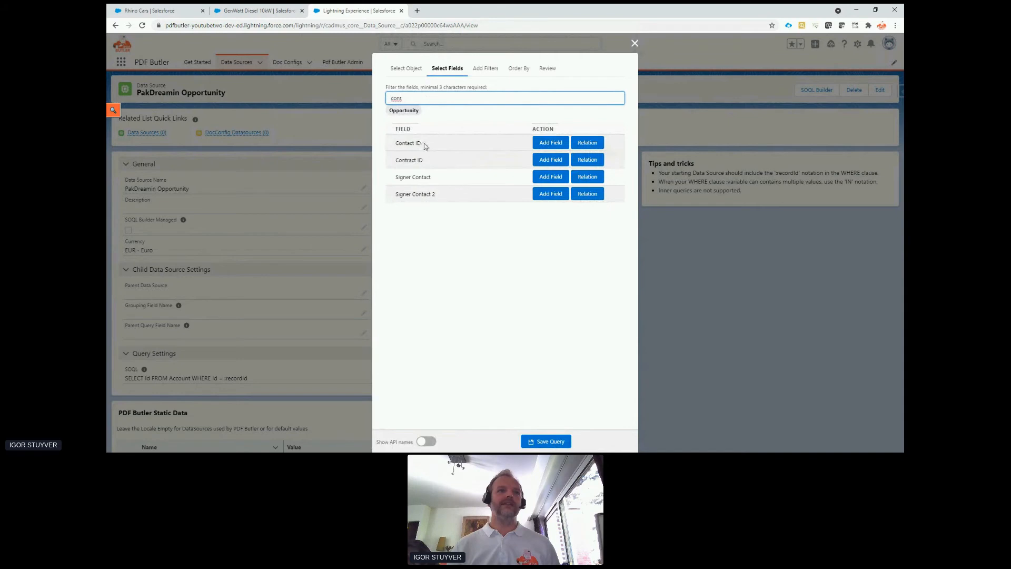
left_click(404, 143)
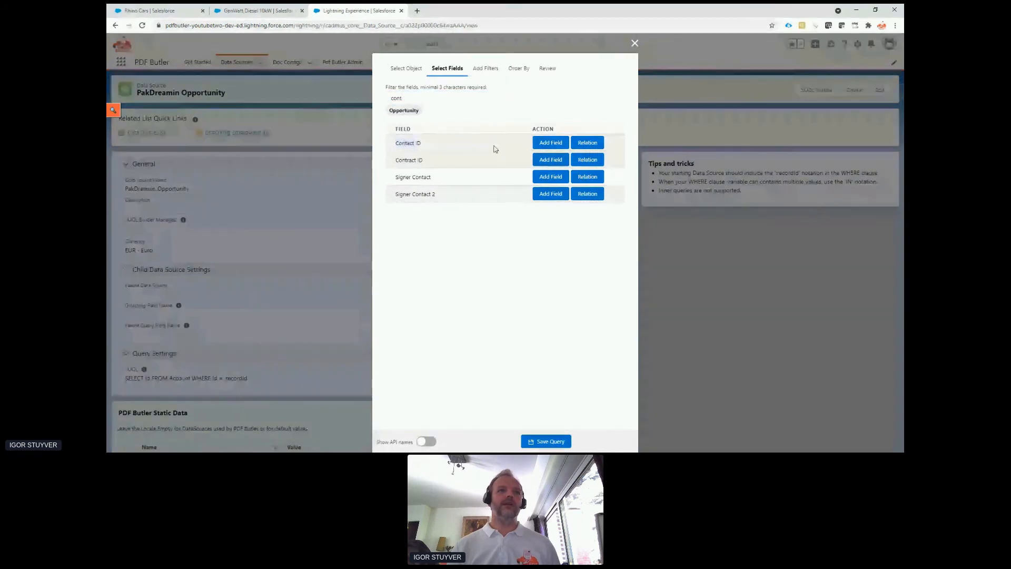
left_click(588, 143)
left_click(495, 96)
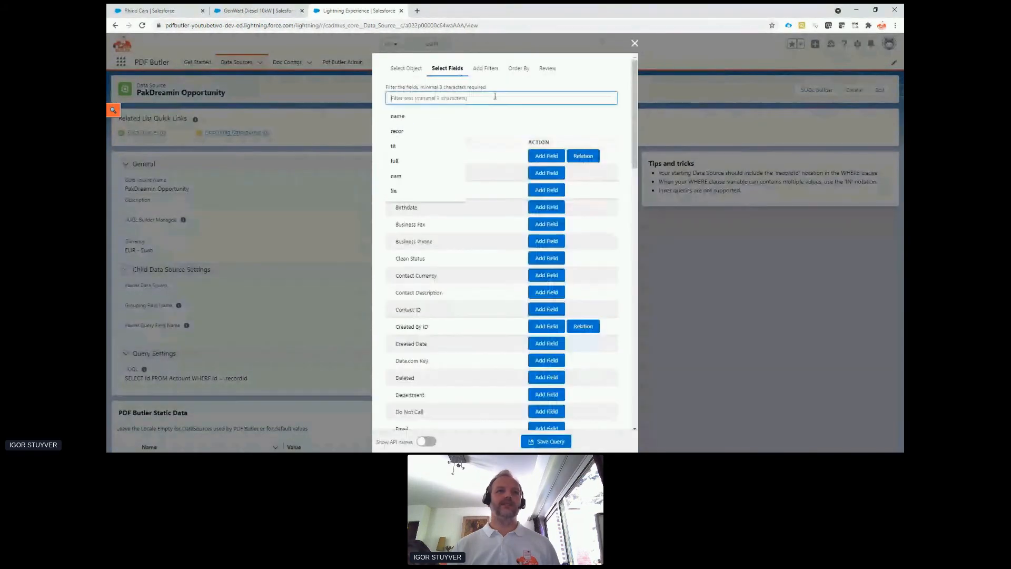
type("name")
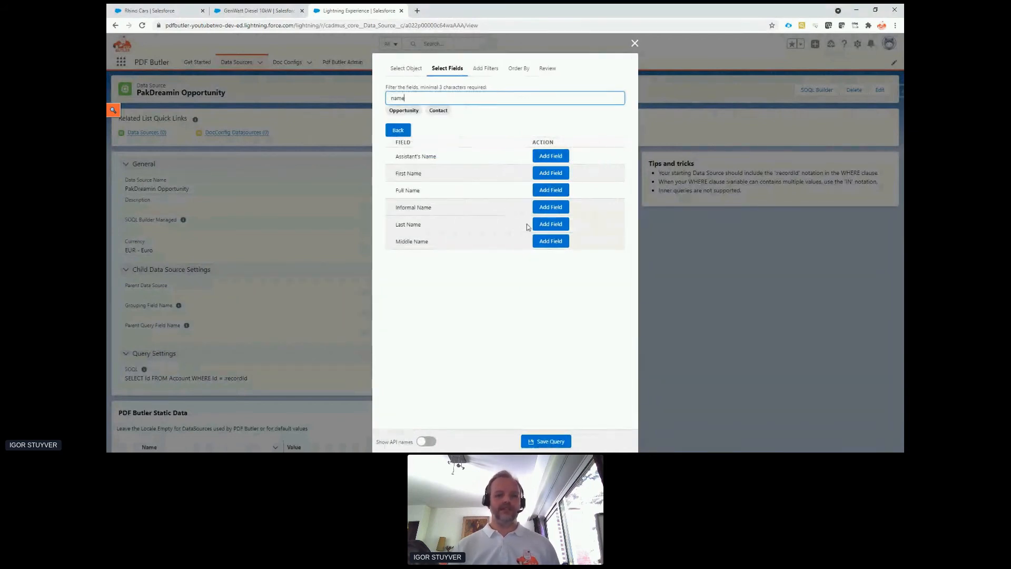
left_click(547, 193)
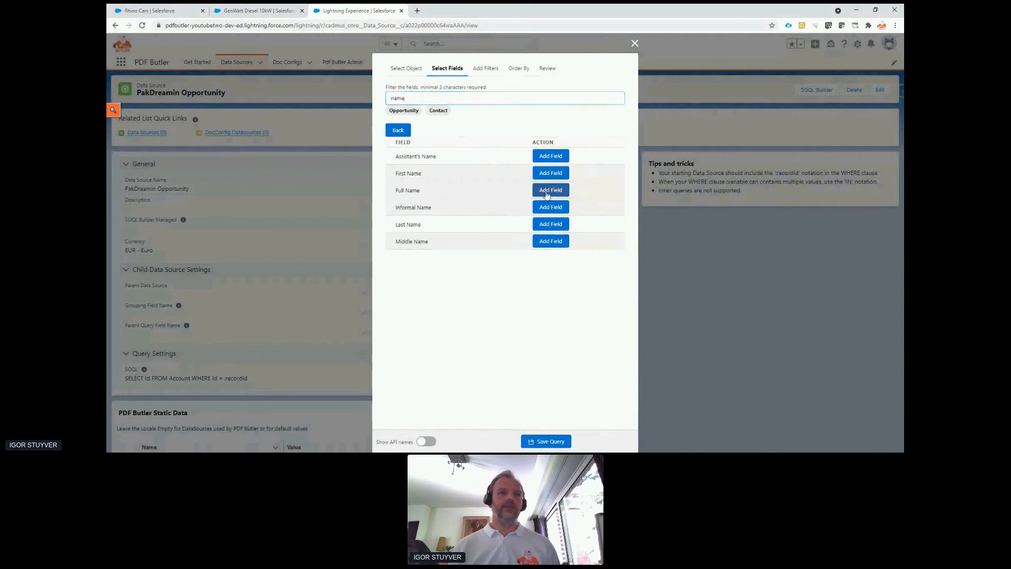
Add a Where clause to the query that matches Opportunity ID with the operator = to the recordId.
left_click(488, 71)
left_click(463, 122)
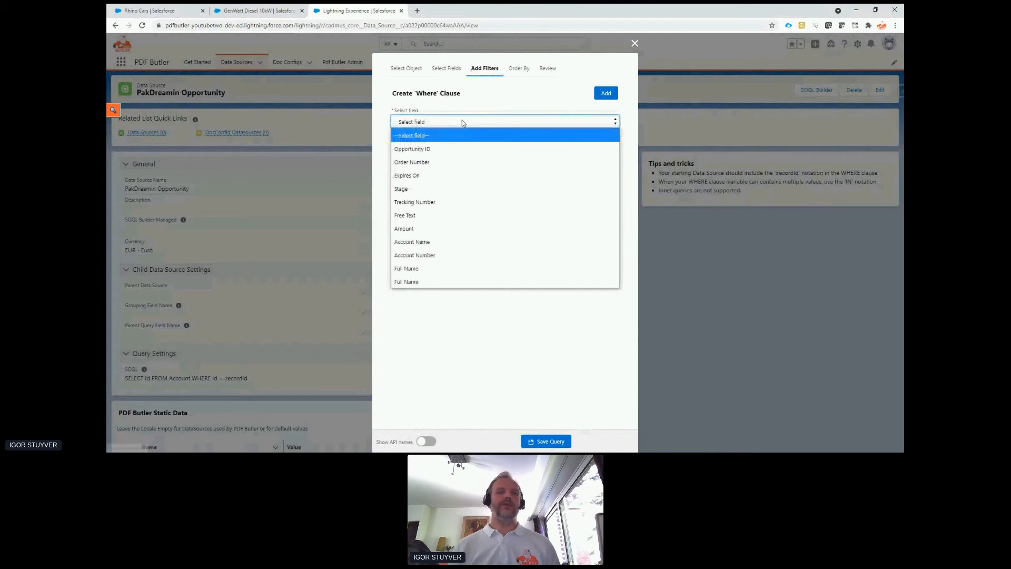
left_click(465, 149)
left_click(464, 145)
left_click(465, 173)
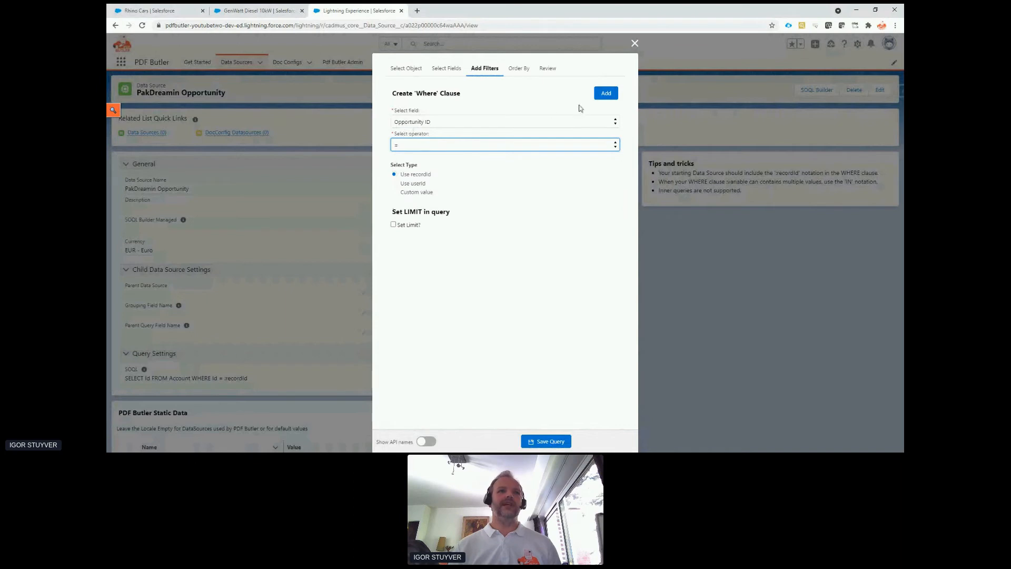
left_click(606, 94)
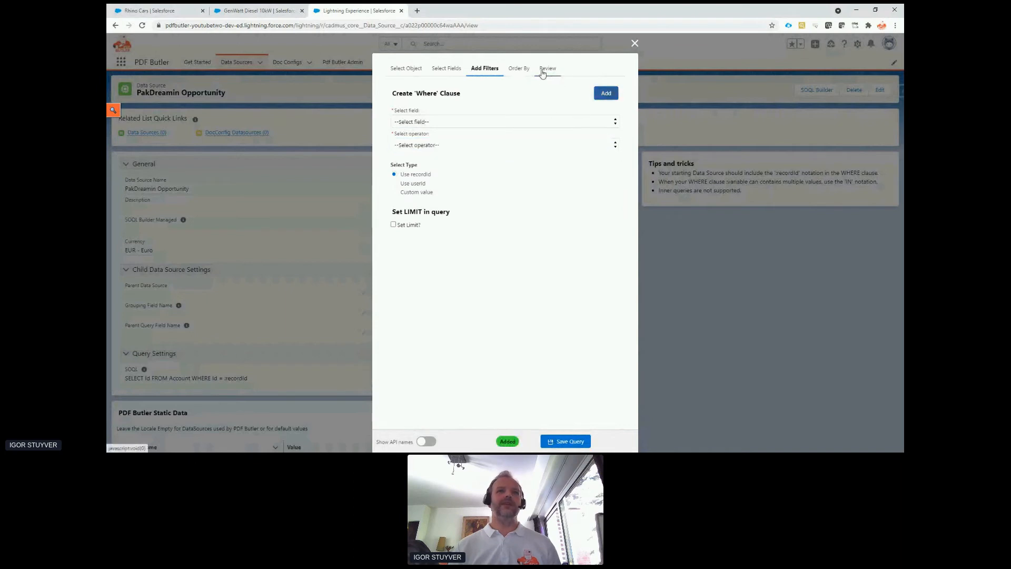
Review the selected fields, Where clause and generated SOQL of the Opportunity query, and save the query.
left_click(544, 70)
scroll(480, 179, "down", 2)
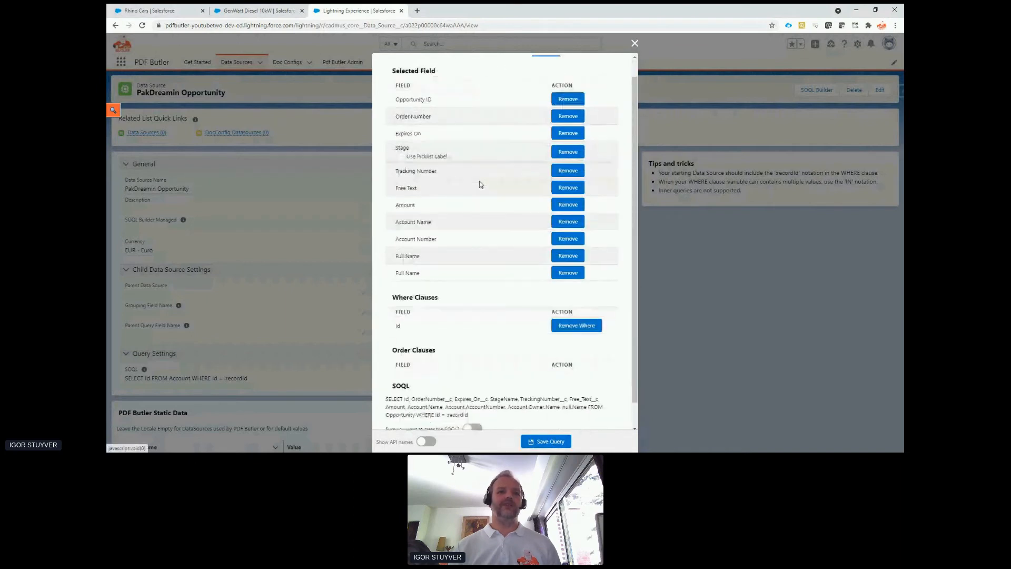
left_click_drag(395, 374, 478, 395)
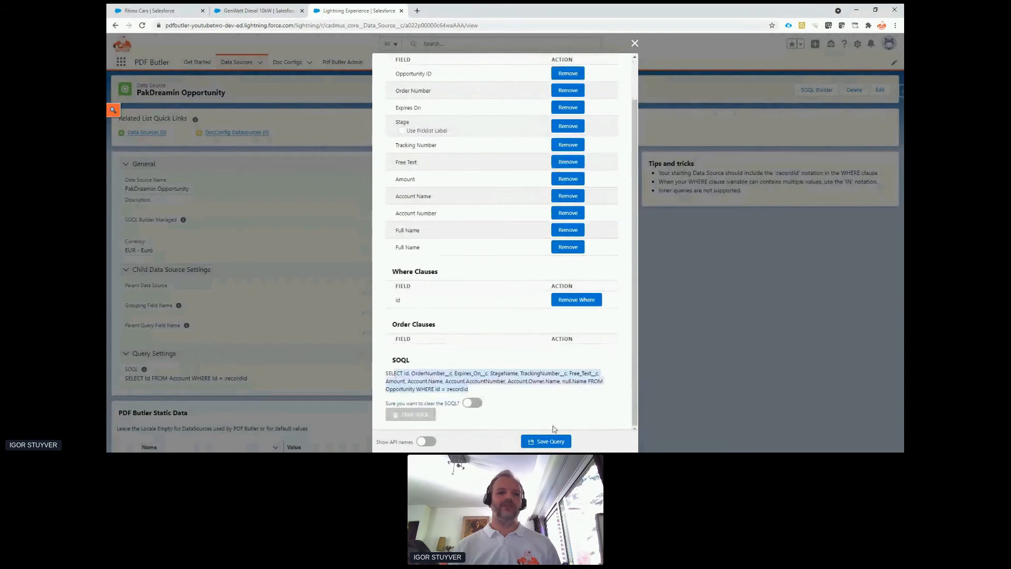
left_click(553, 442)
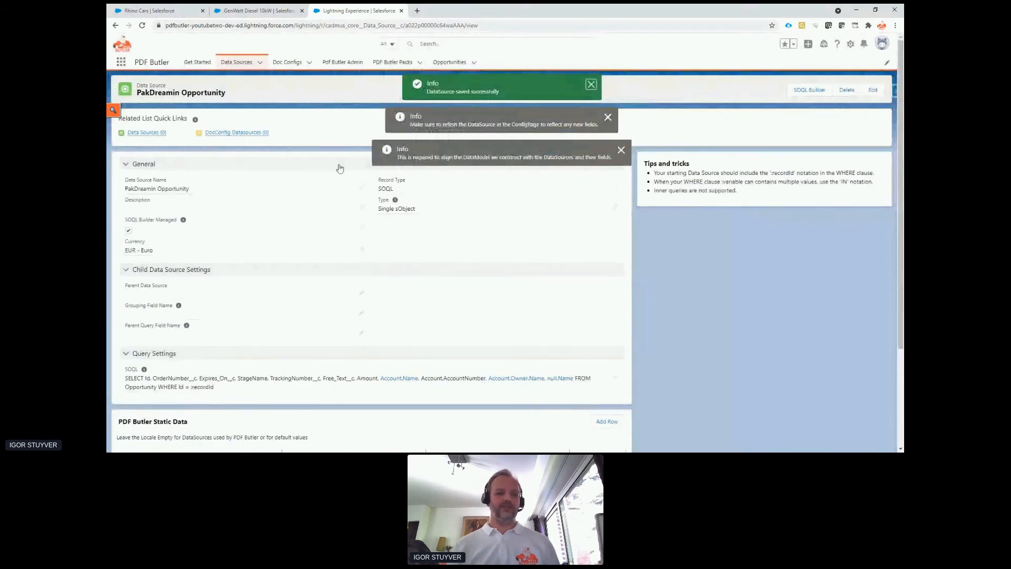
View the Rhino Cars opportunity's product list in the other Salesforce tab, and return to the PakDreamin Opportunity data source.
left_click(261, 10)
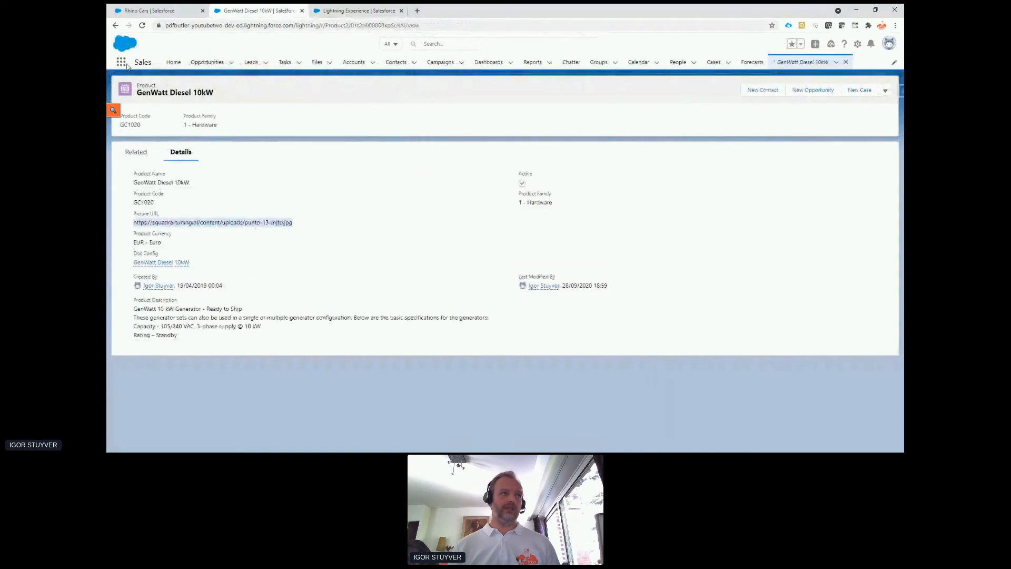
left_click(115, 25)
left_click(115, 25)
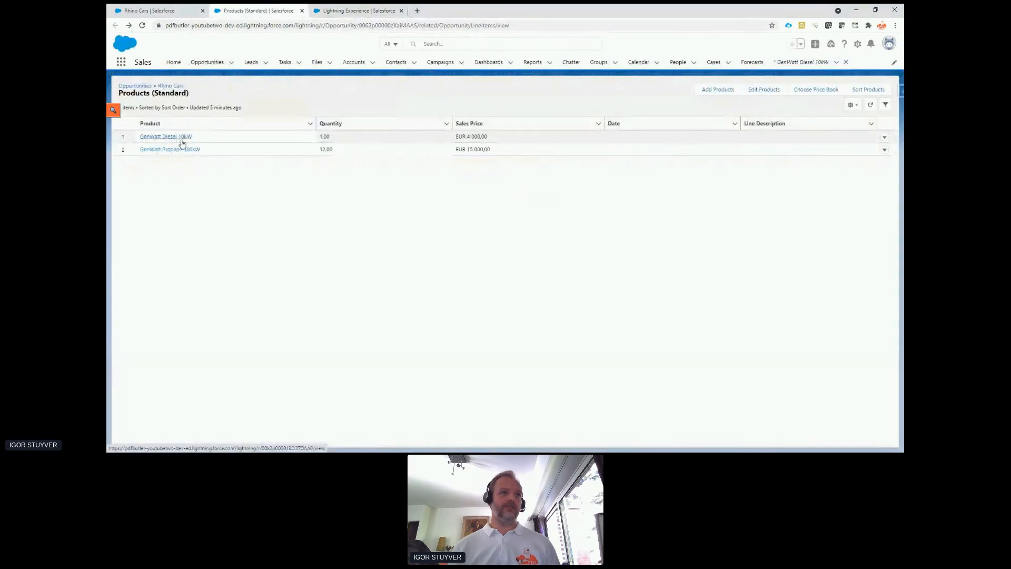
left_click(358, 11)
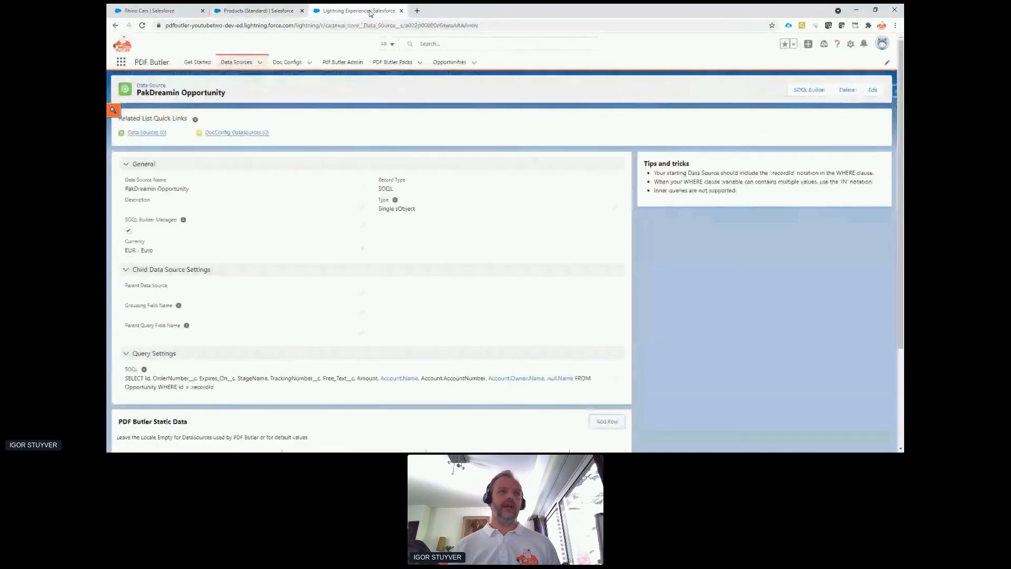
Start a new data source with the SOQL record type.
left_click(261, 63)
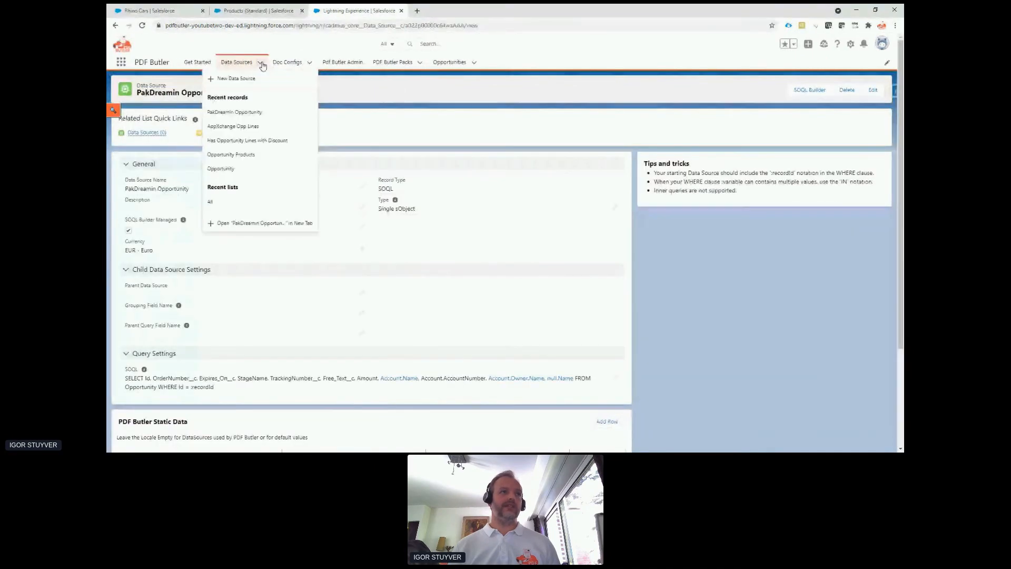
left_click(248, 77)
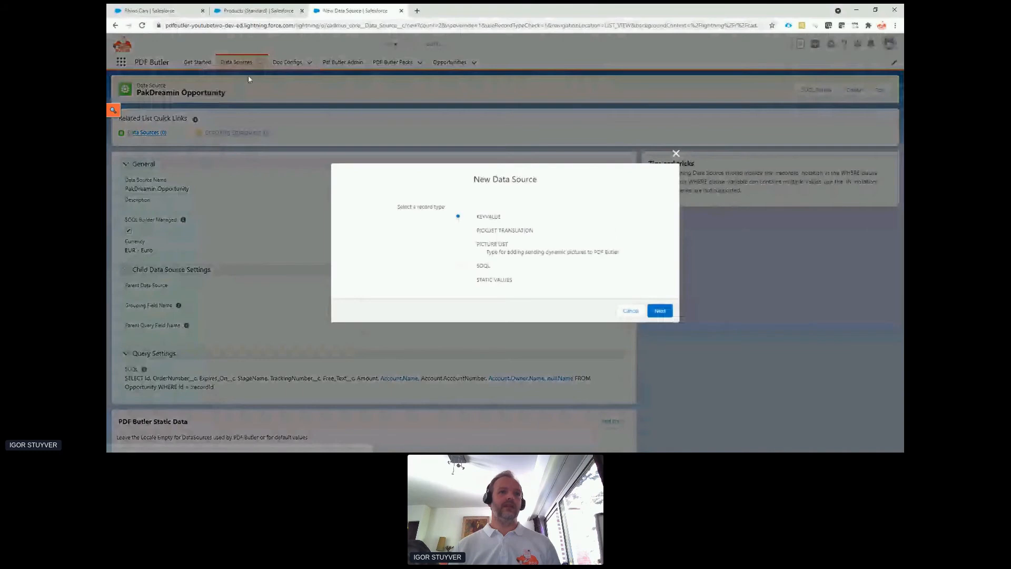
left_click(485, 269)
left_click(658, 310)
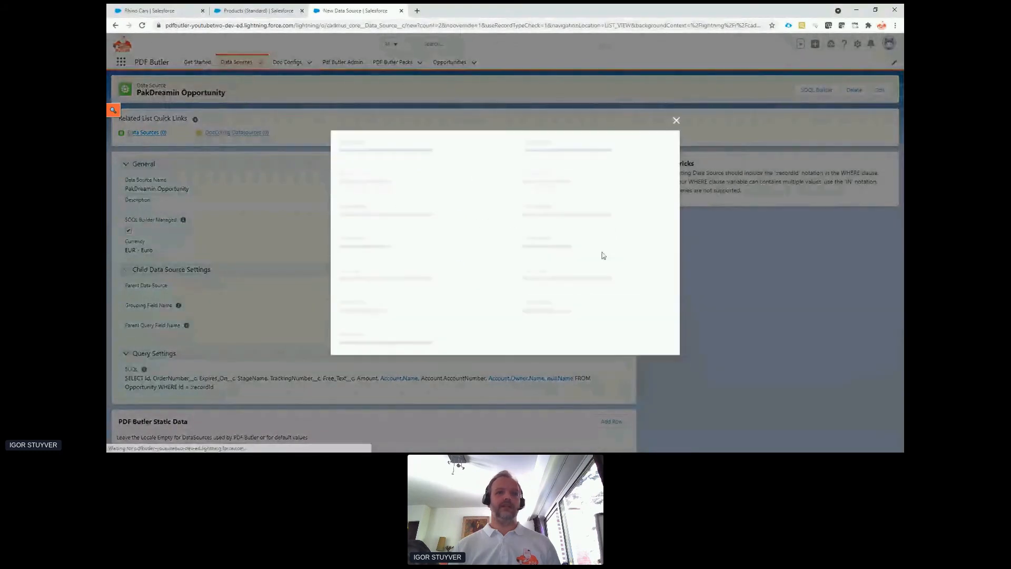
Name the data source PakDreamin Opp Lines, set its type to List of sObjects, and save it.
type("Pak")
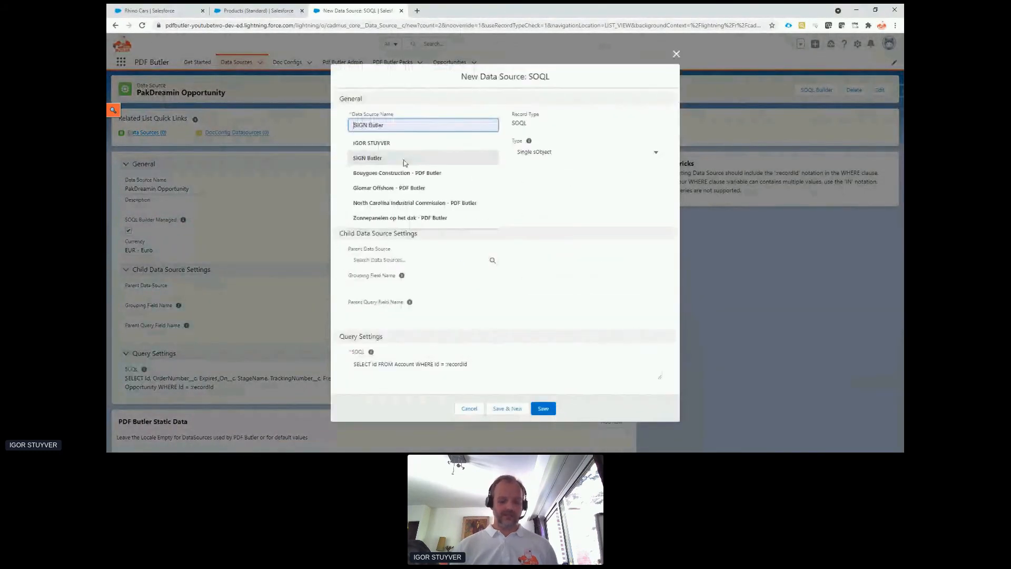
type("Dreamin Opp Lines")
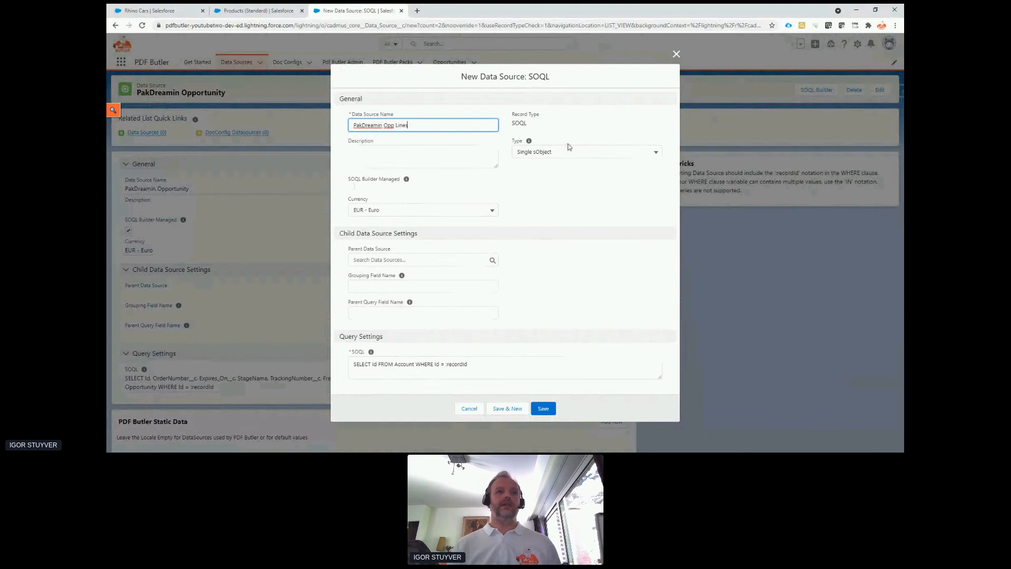
left_click(571, 151)
left_click(569, 182)
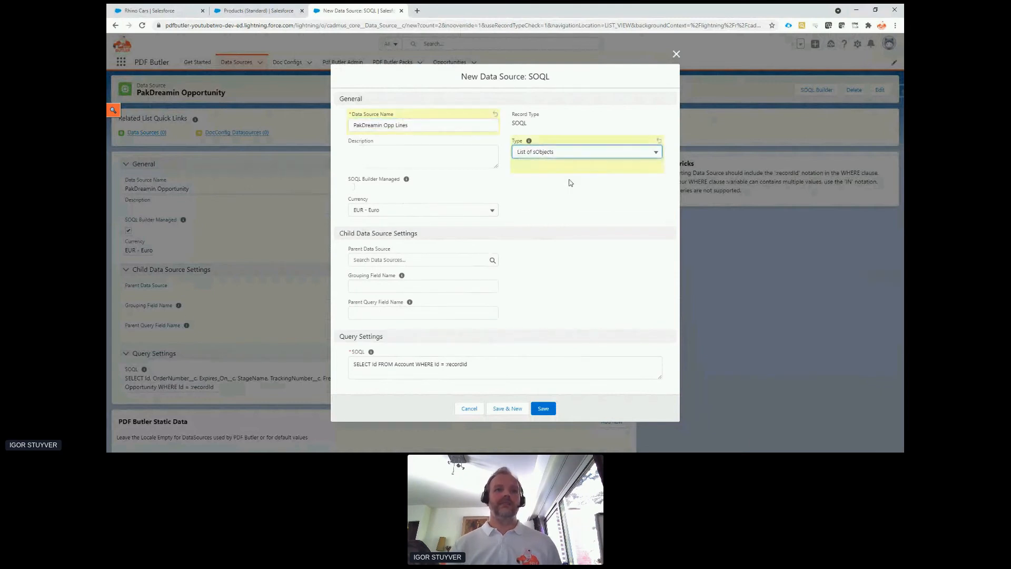
left_click(543, 408)
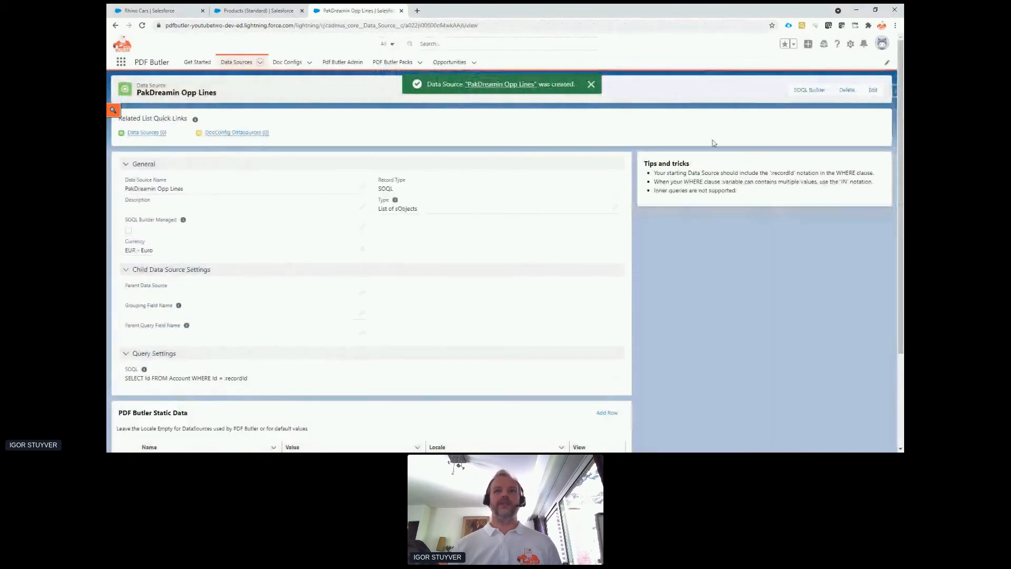
Open the SOQL Builder for PakDreamin Opp Lines and select Opportunity Product as the query's object.
left_click(797, 89)
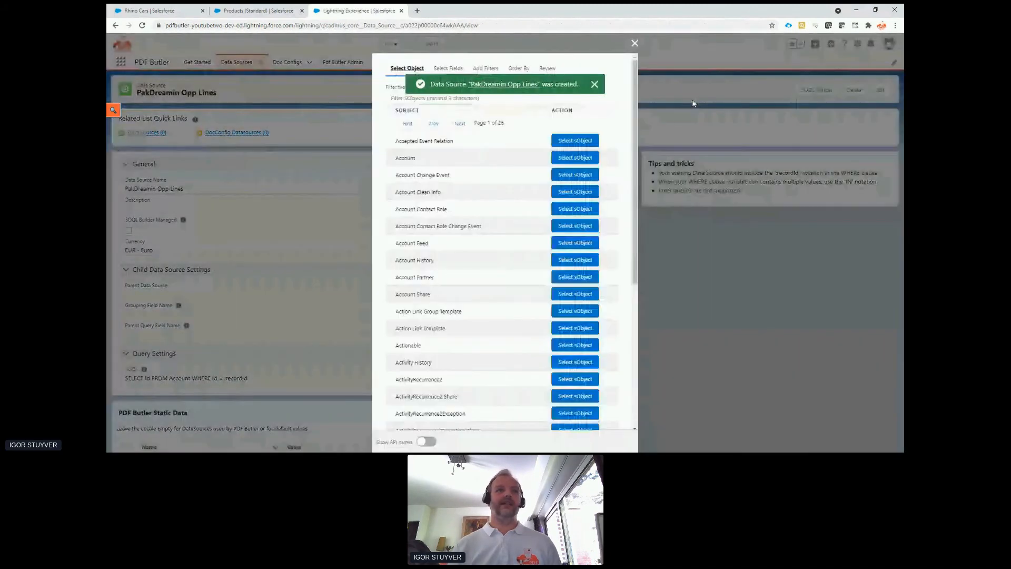
left_click(463, 99)
type("opp")
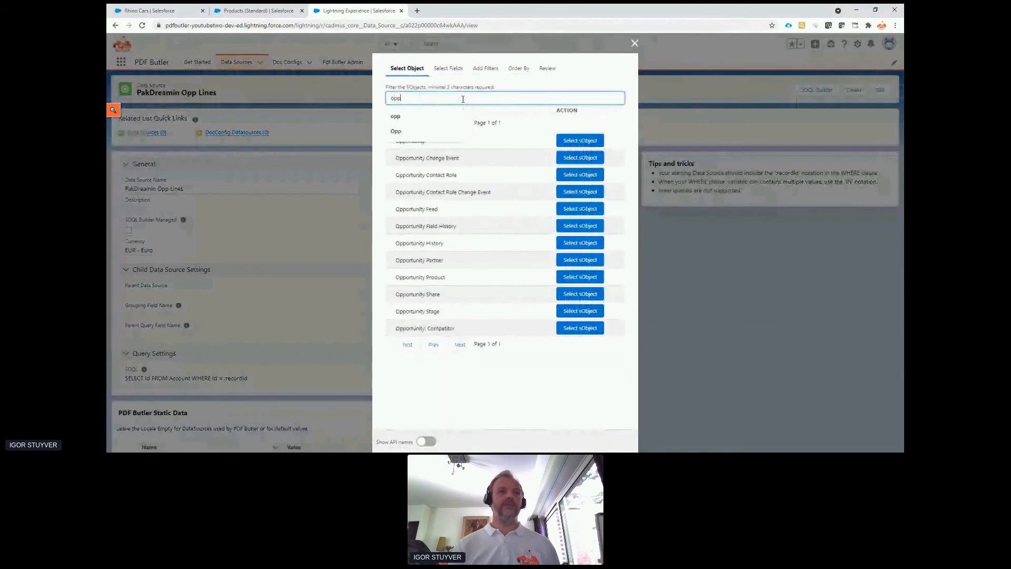
left_click(500, 384)
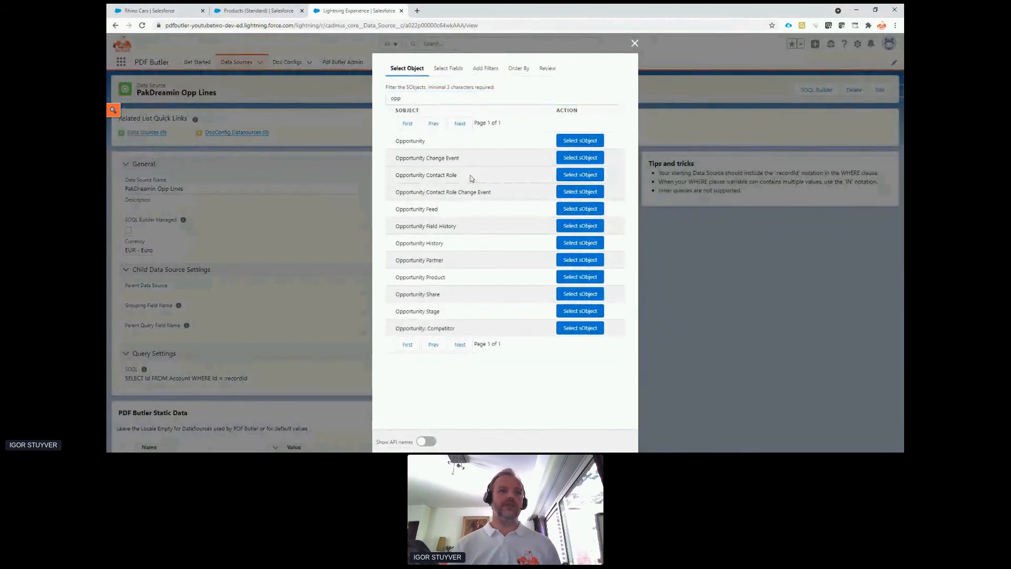
left_click(581, 277)
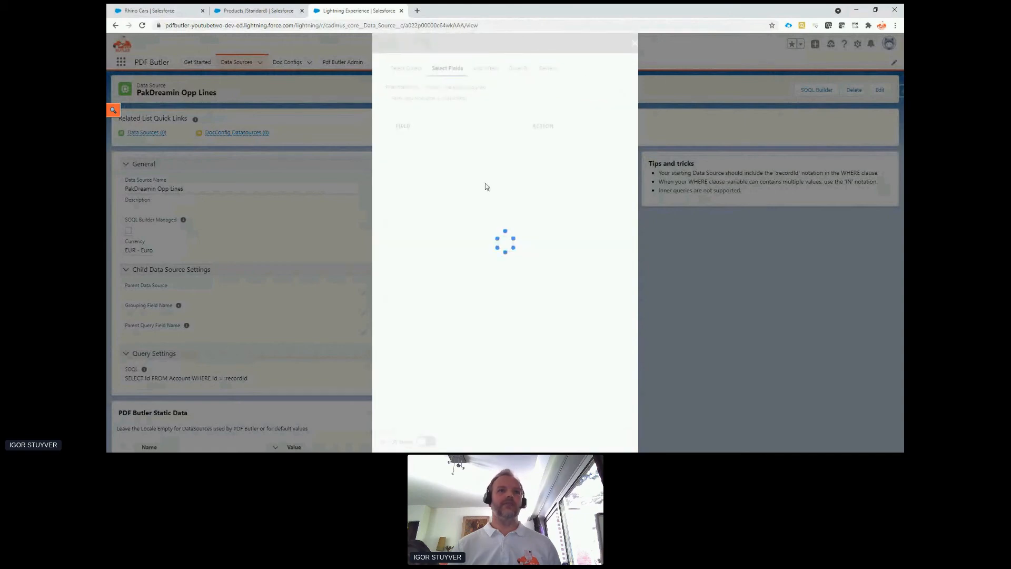
Add the Line Item ID, Opportunity ID and Total Price fields of Opportunity Product to the query.
left_click(418, 98)
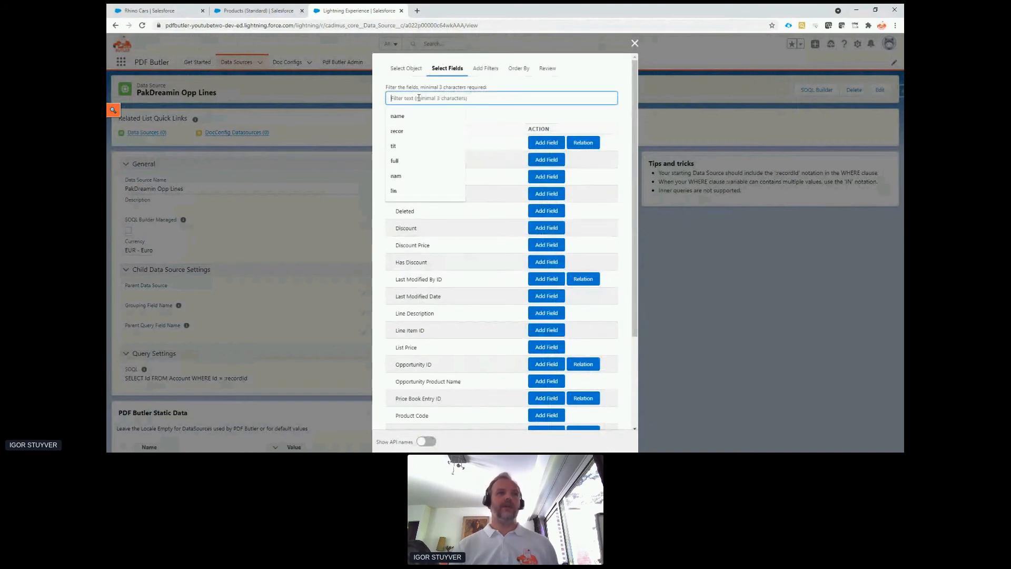
type("lin")
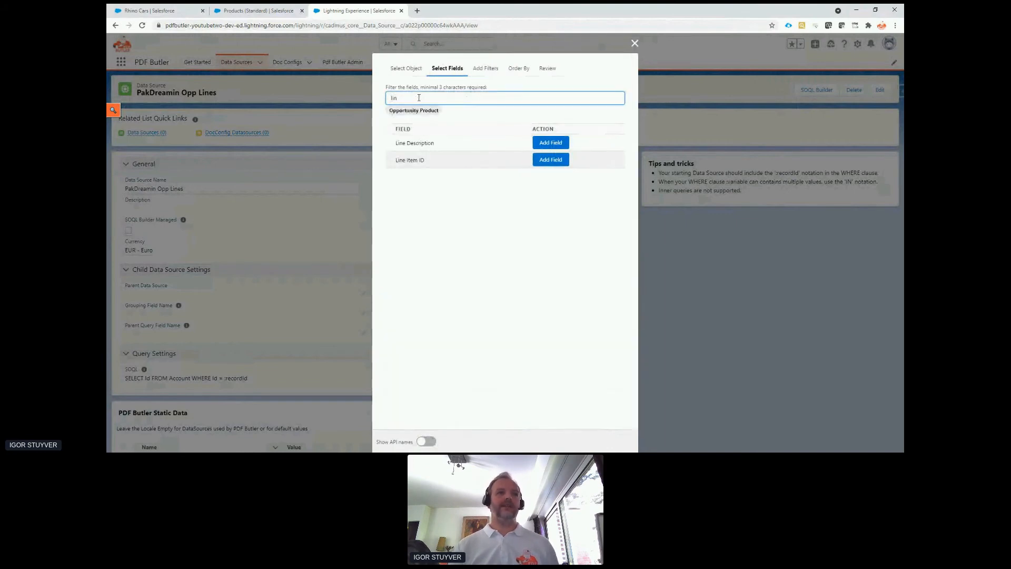
left_click(549, 159)
left_click(514, 99)
type("opp")
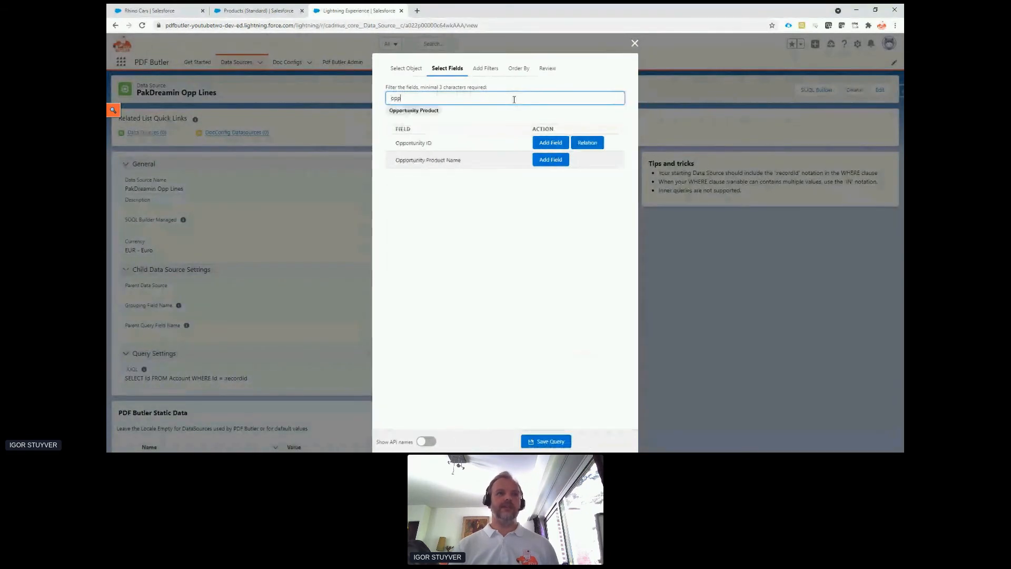
left_click(553, 142)
left_click(523, 101)
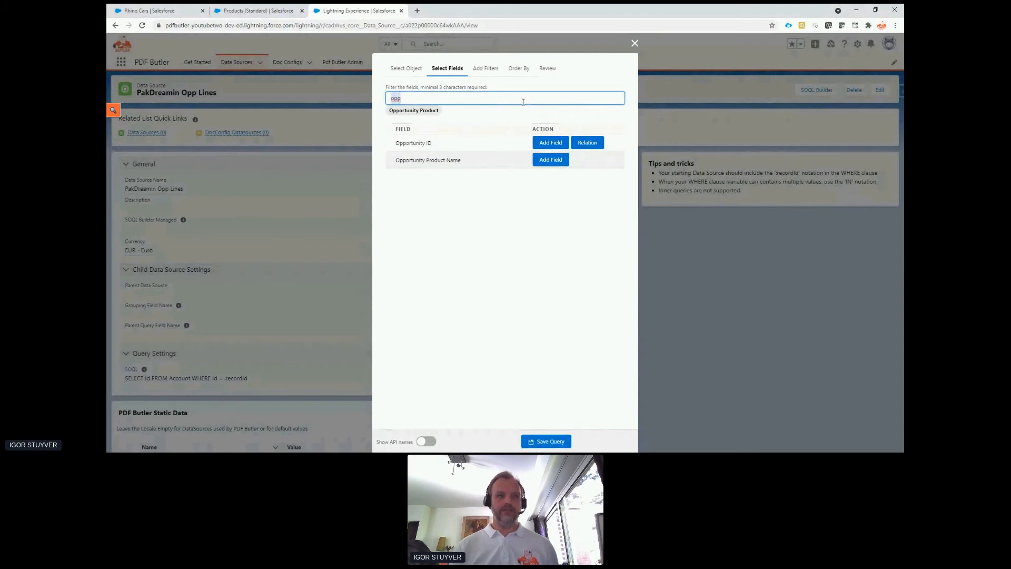
type("tot")
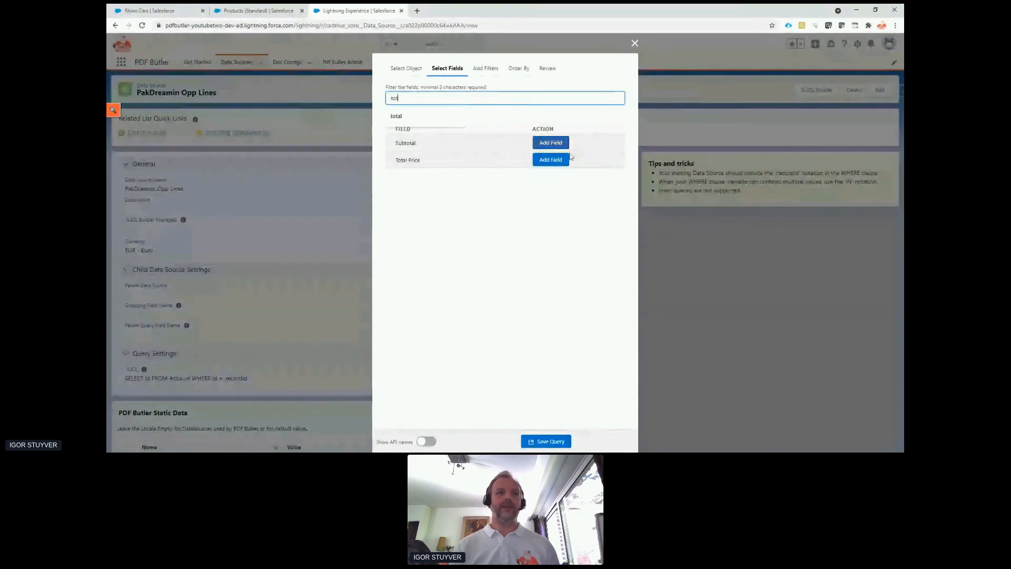
left_click(551, 160)
Follow the Product ID relation to the Product object and add its Product Name field to the query.
double_click(537, 100)
type("poro")
key("BackSpace")
key("BackSpace")
key("BackSpace")
type("rod")
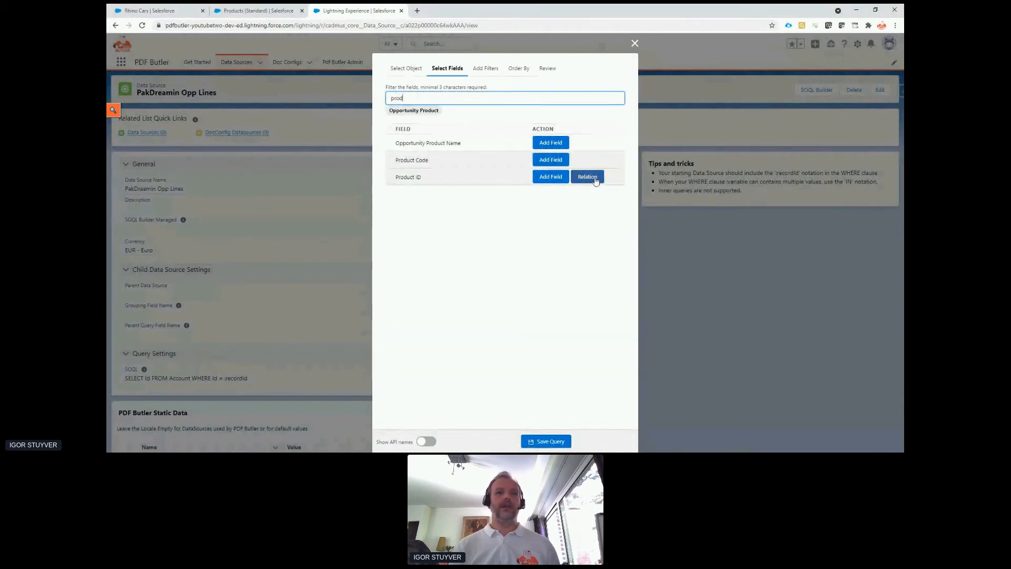
left_click(592, 177)
left_click(524, 100)
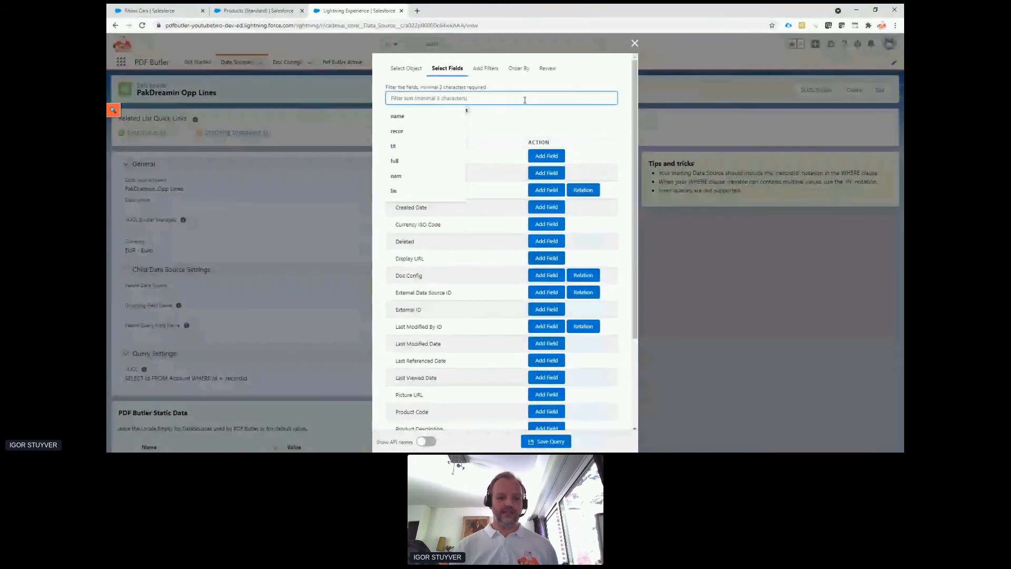
type("name")
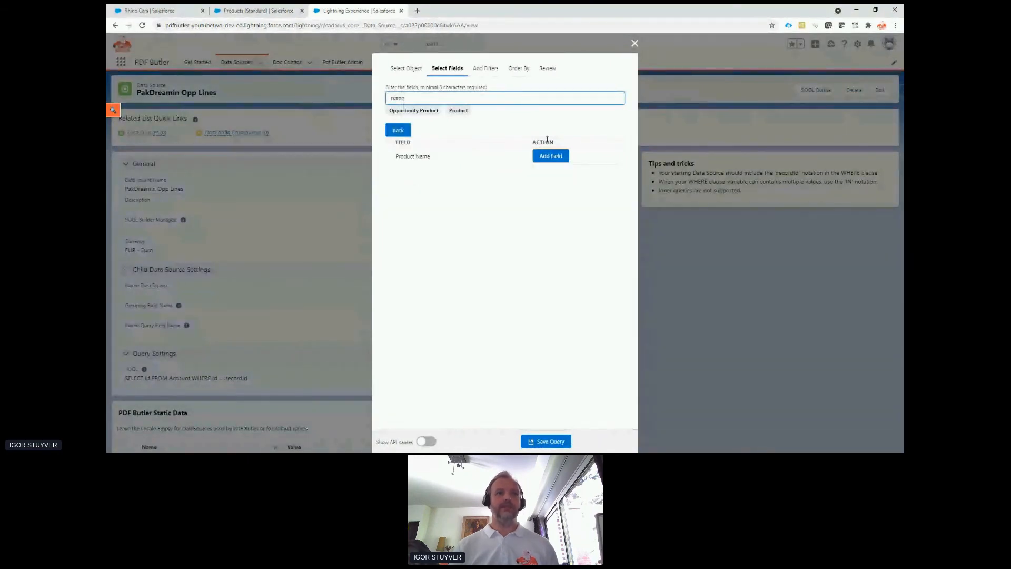
left_click(549, 156)
Add the related product's Product Description and Picture URL fields to the query.
left_click(539, 100)
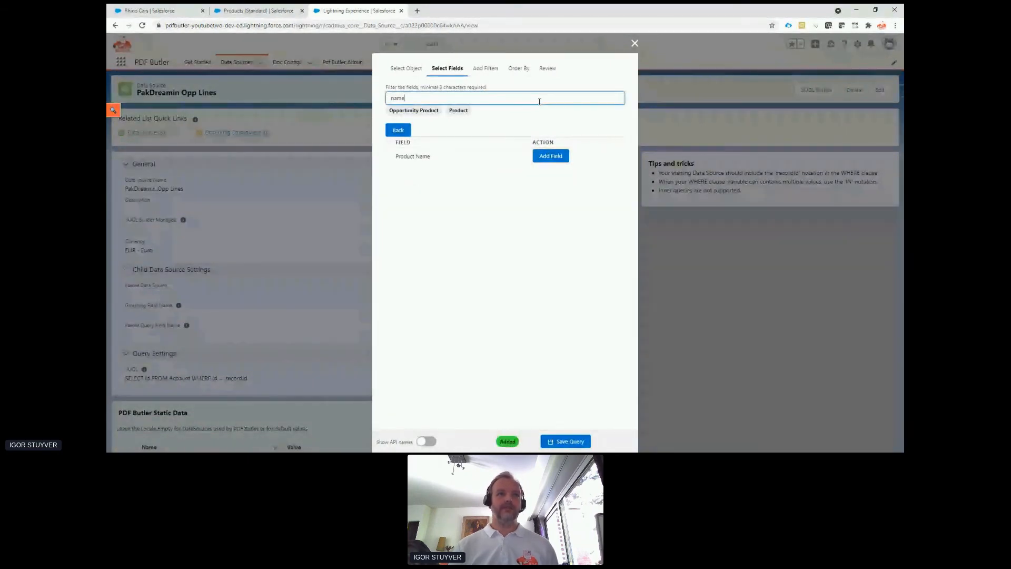
double_click(539, 102)
type("desc")
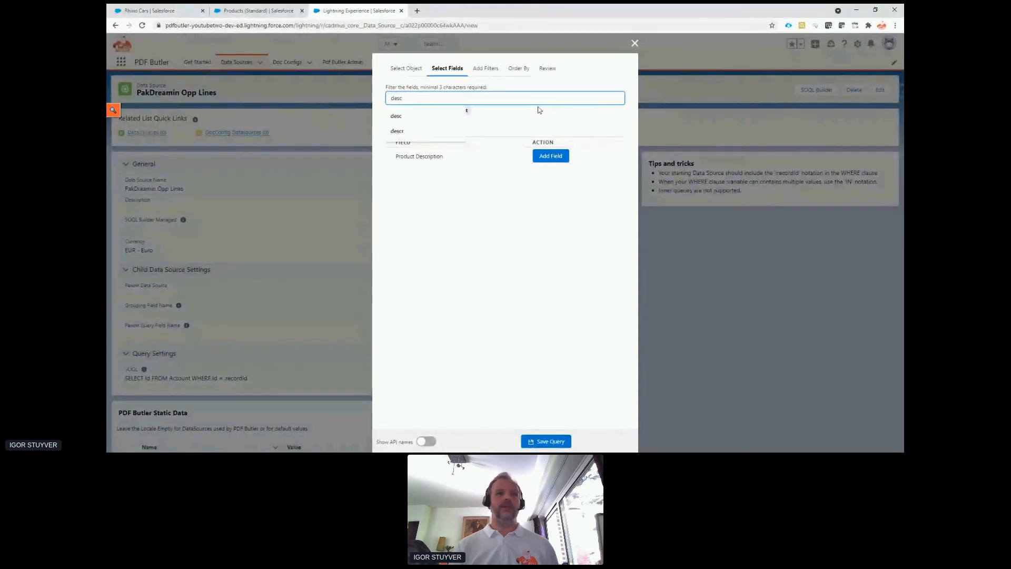
left_click(551, 155)
double_click(532, 98)
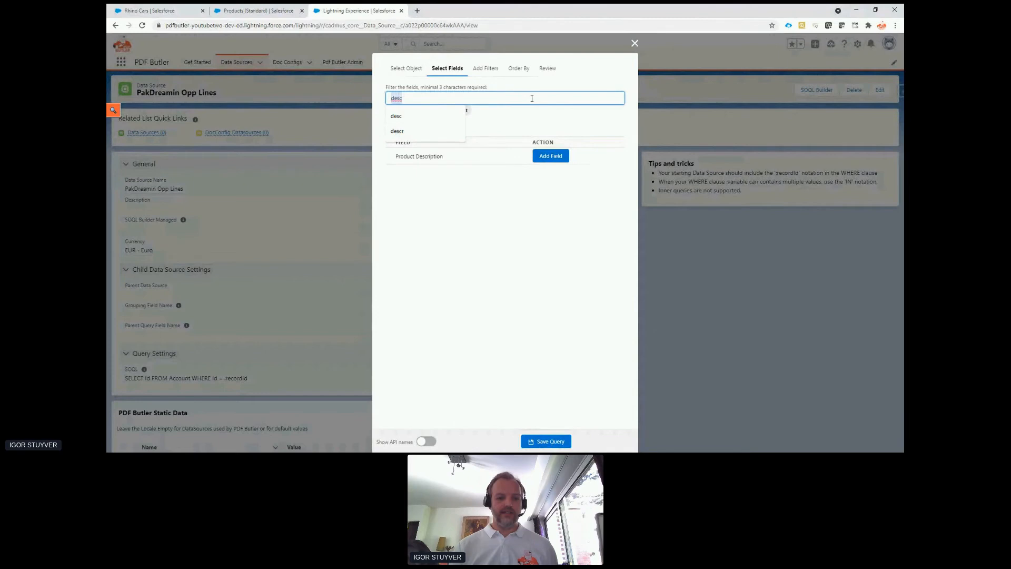
type("pict")
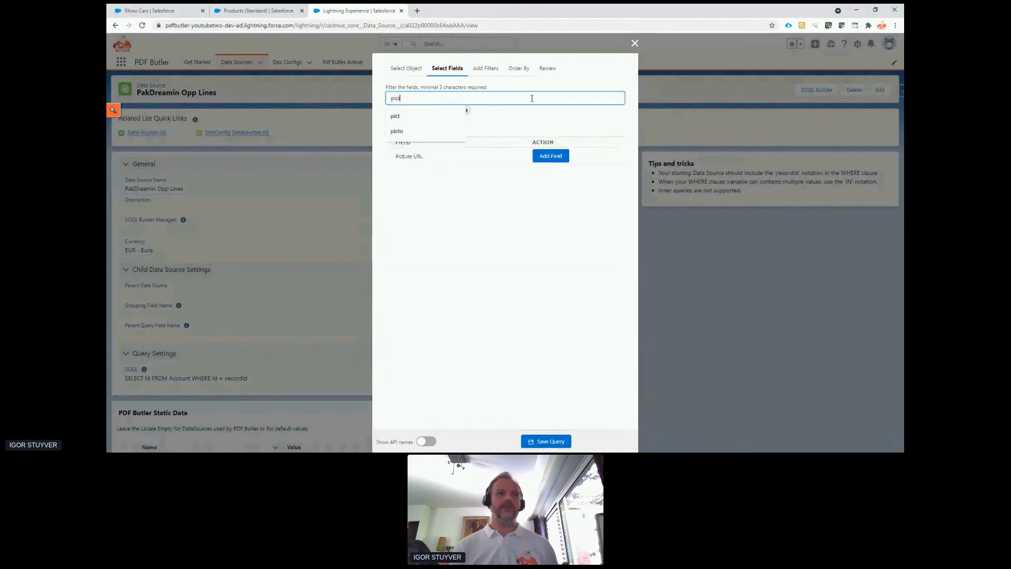
left_click(552, 156)
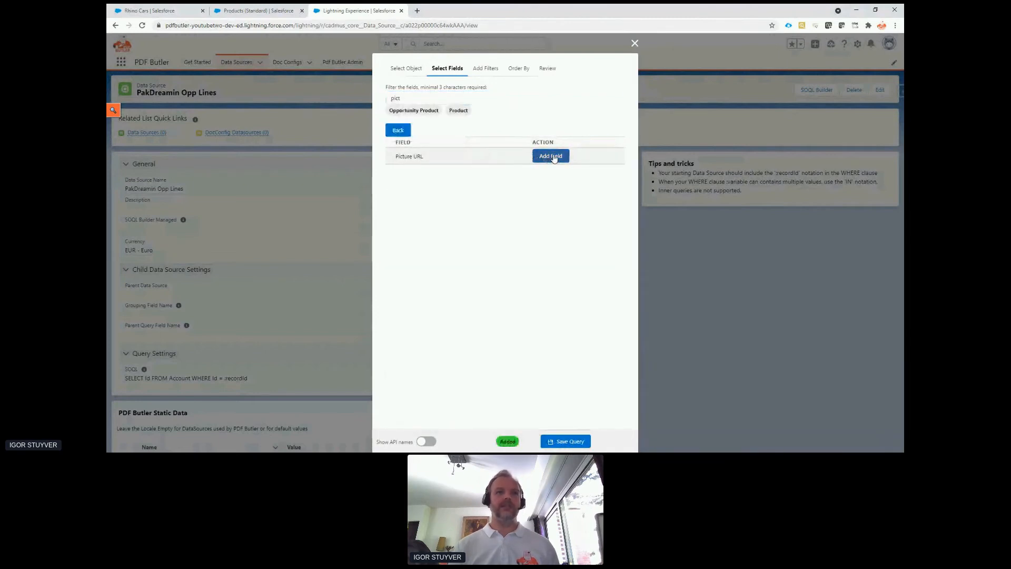
Add a Where clause that matches Opportunity ID with the operator = to the recordId, and save the opportunity lines query.
left_click(485, 69)
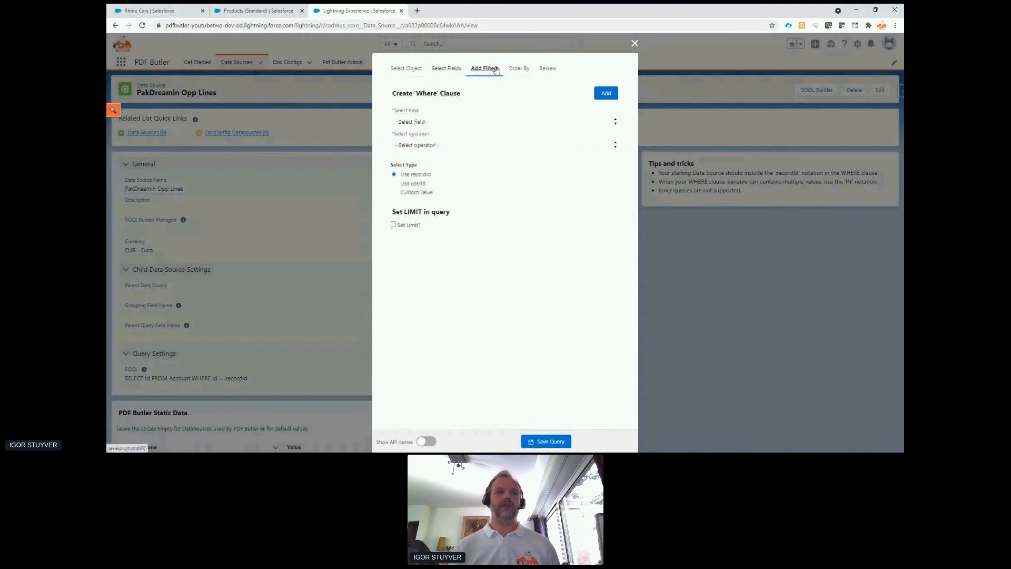
left_click(496, 122)
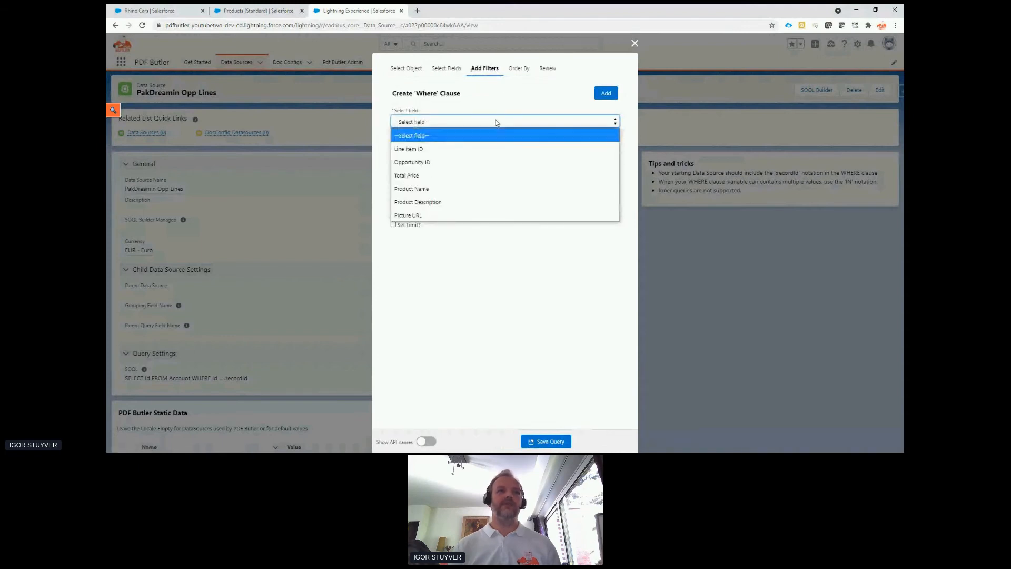
left_click(501, 162)
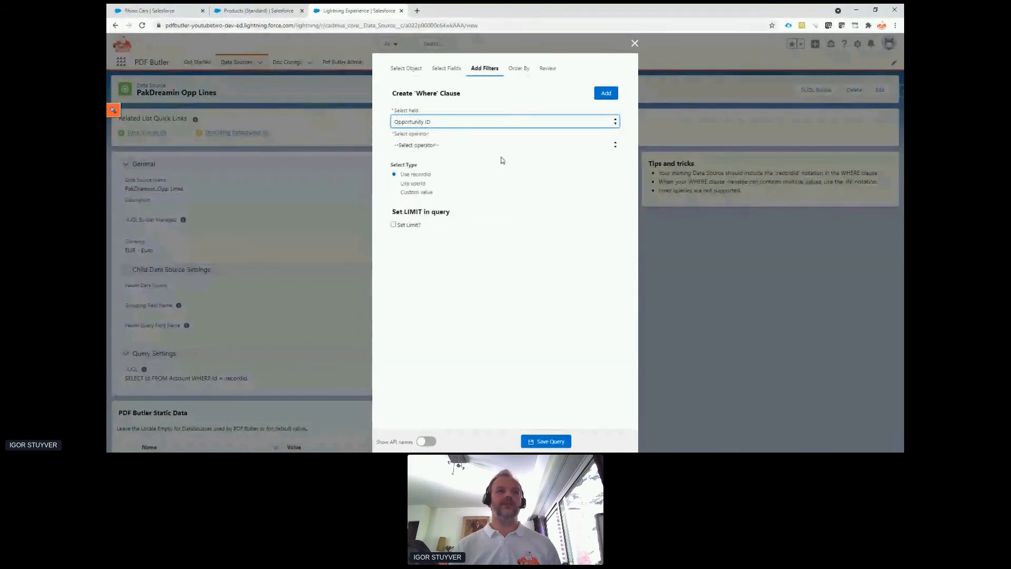
left_click(472, 143)
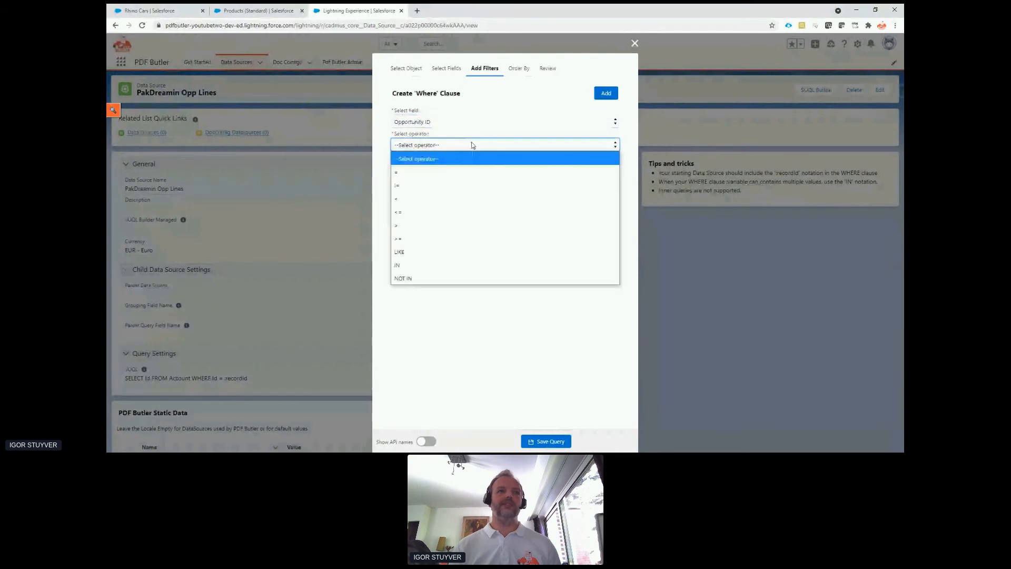
left_click(485, 171)
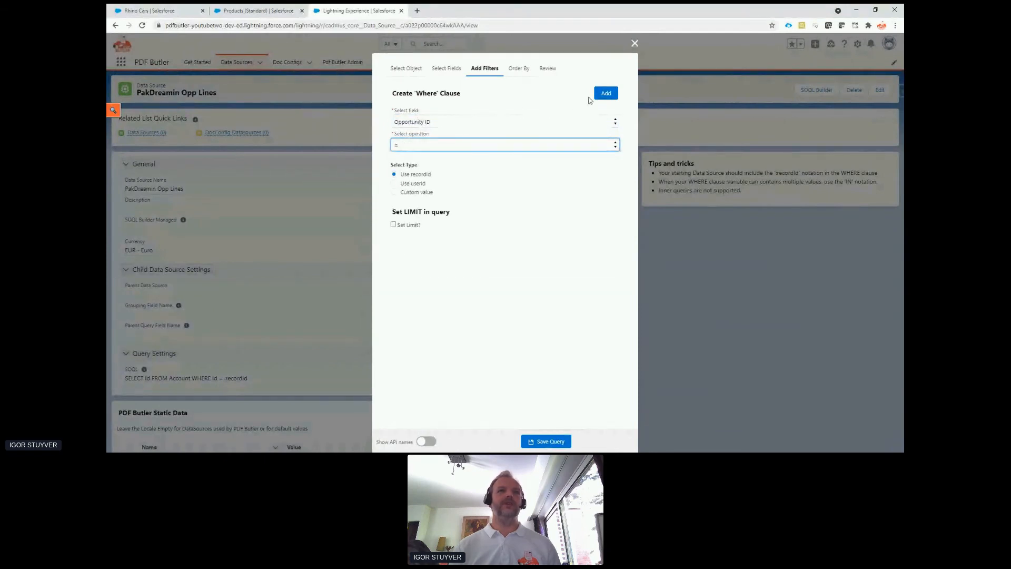
left_click(607, 94)
left_click(547, 69)
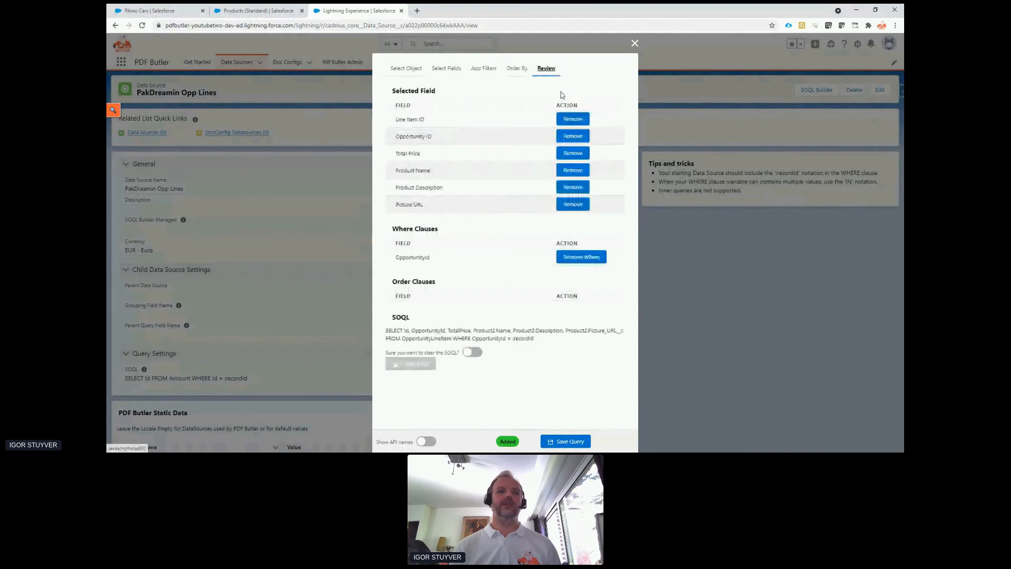
left_click(544, 443)
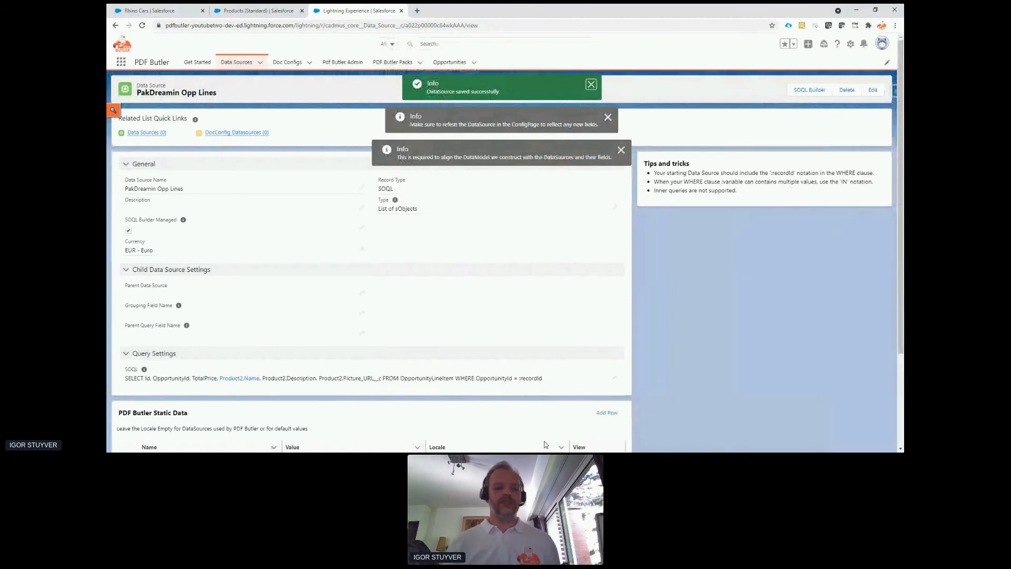
Start a new Doc Config with the Main Word Document record type.
left_click(310, 62)
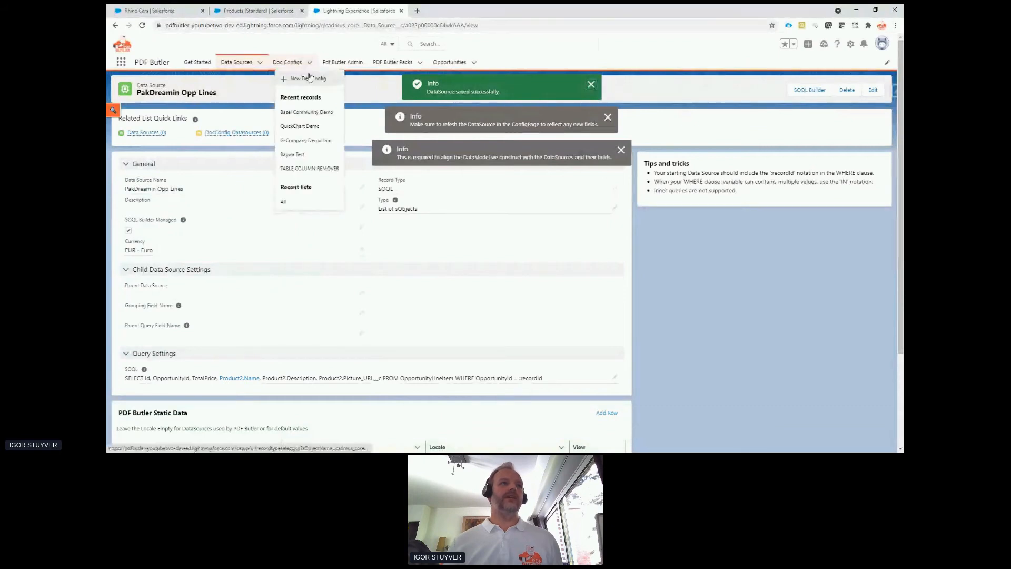
left_click(309, 78)
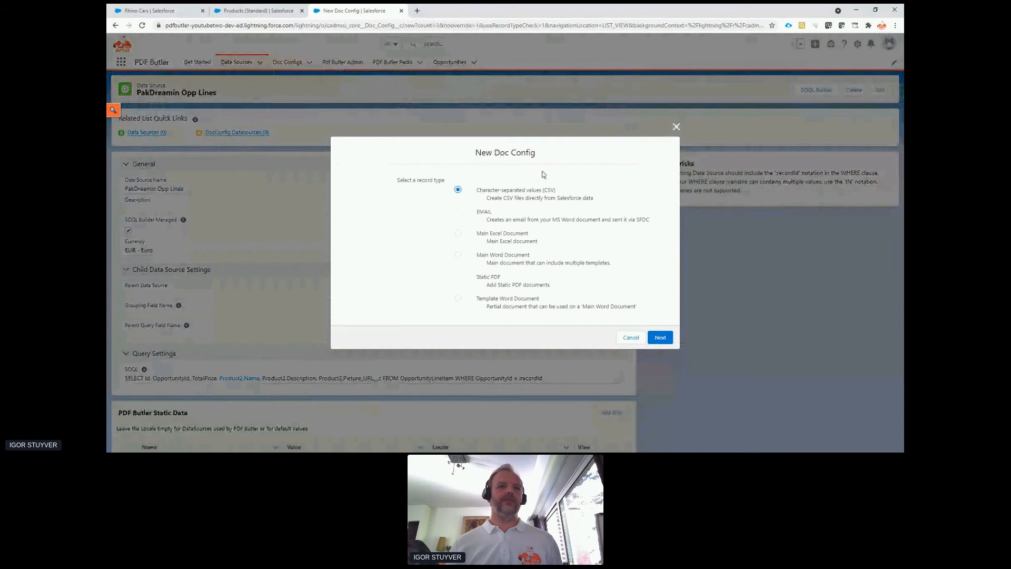
left_click(502, 257)
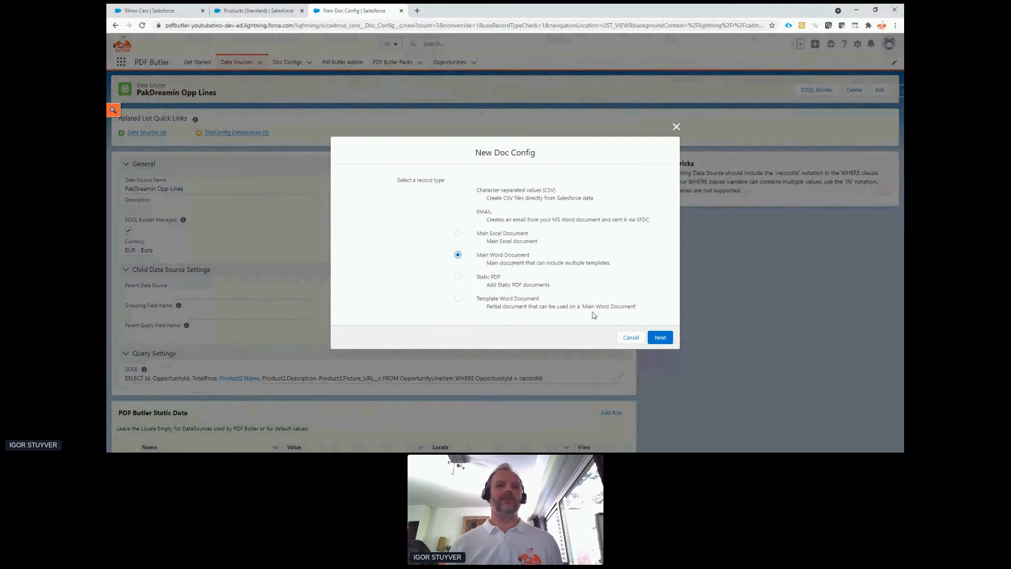
left_click(660, 337)
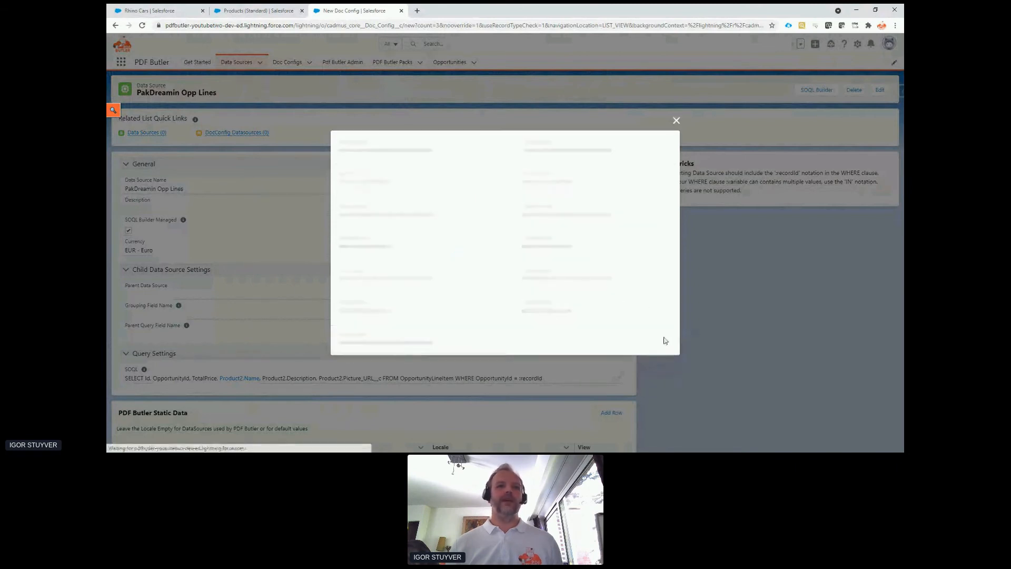
Enter PakDreamin Quote as the Document Config Name.
type("PakD")
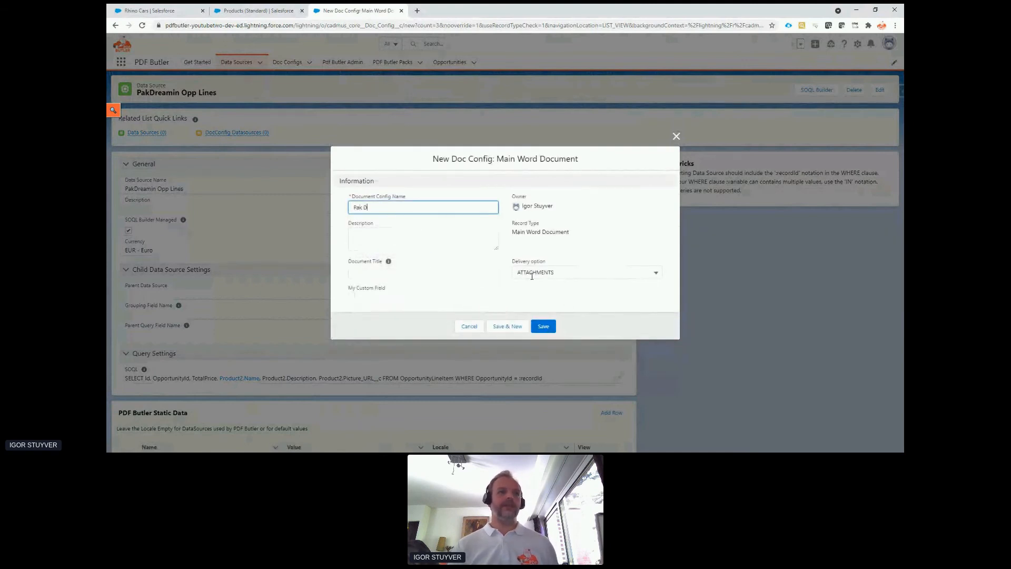
type("reamin ")
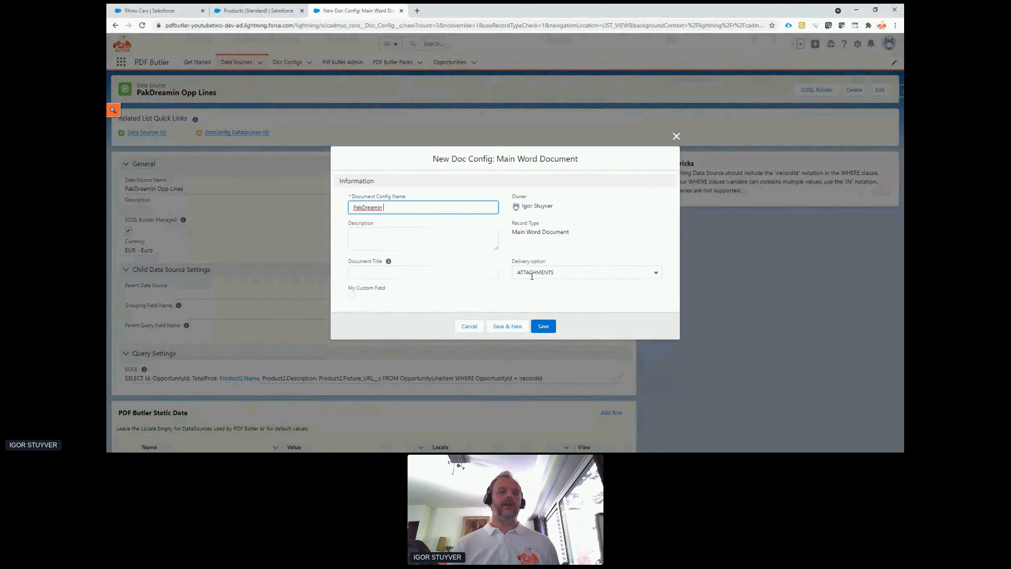
type("Quote")
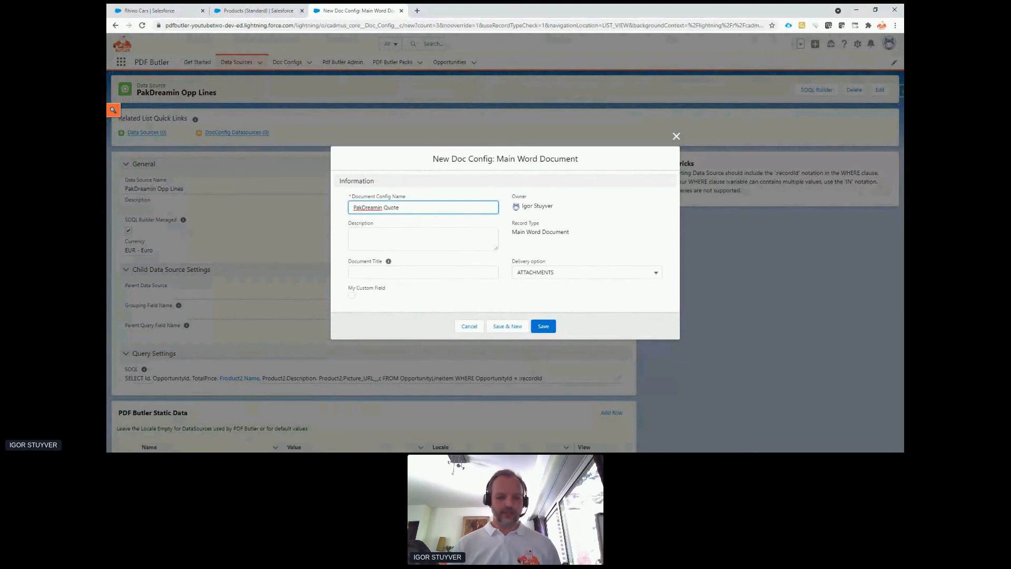
Set the Document Title to "Quote - [[!OrderNumber!]]" and the delivery option to FILES, and save the doc config.
key("alt+Tab")
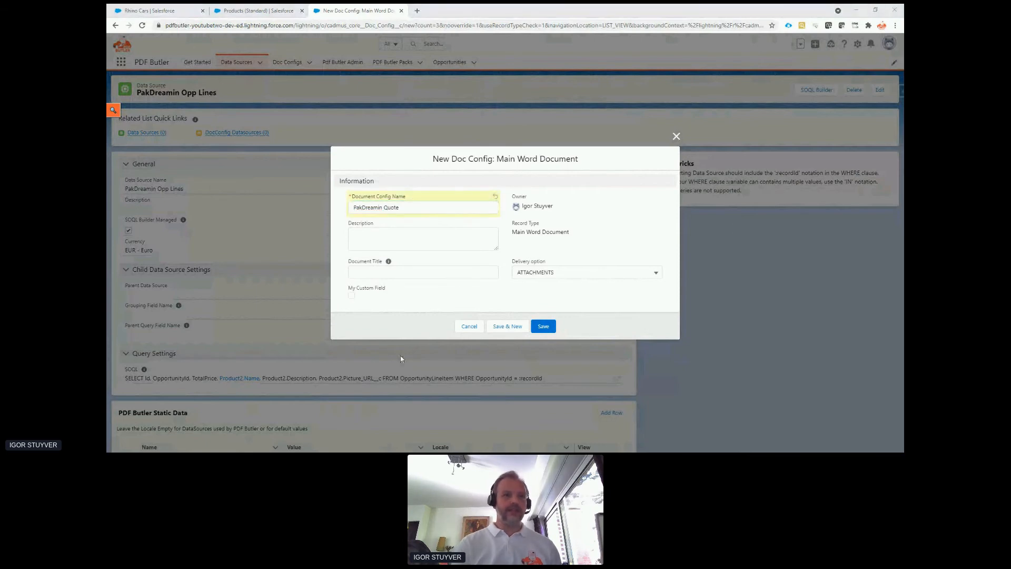
left_click(418, 274)
type("Quote - [[!OrderNumber!]]")
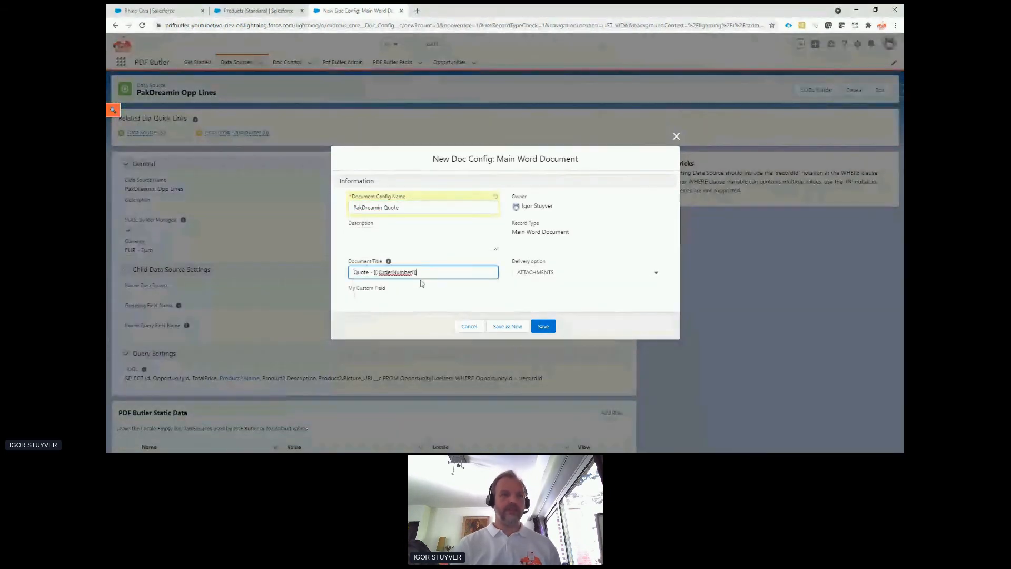
left_click(546, 272)
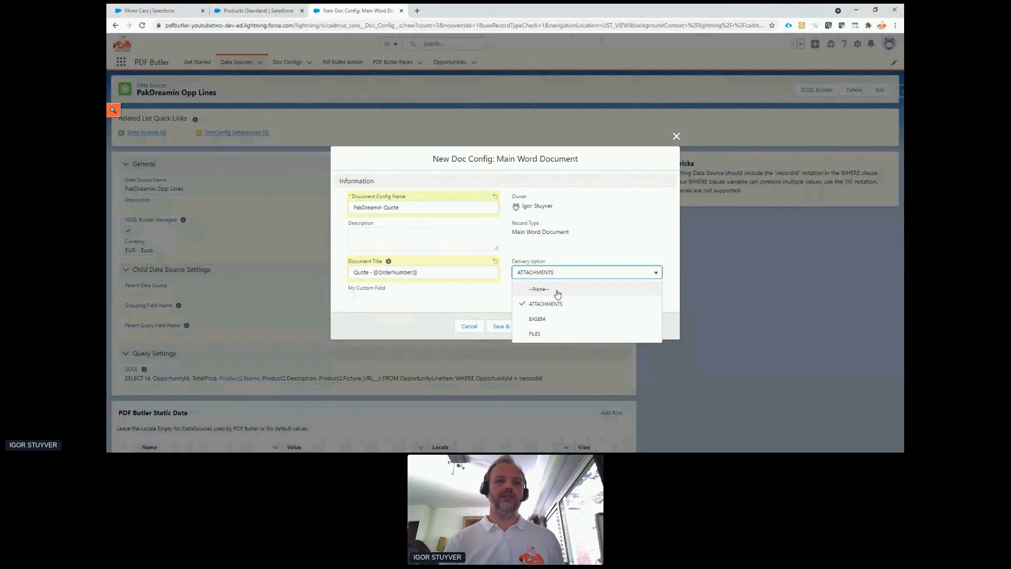
left_click(547, 333)
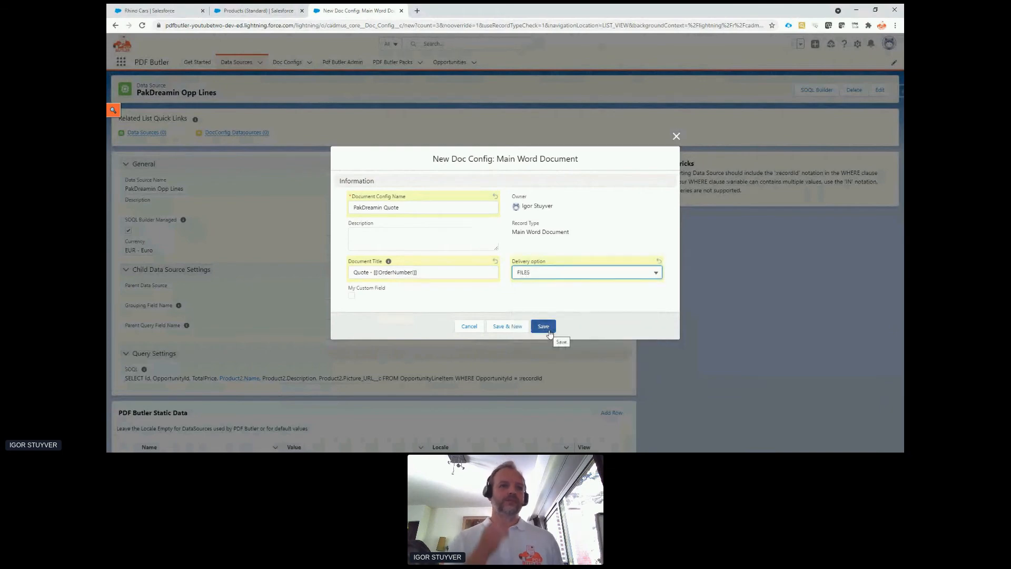
left_click(547, 331)
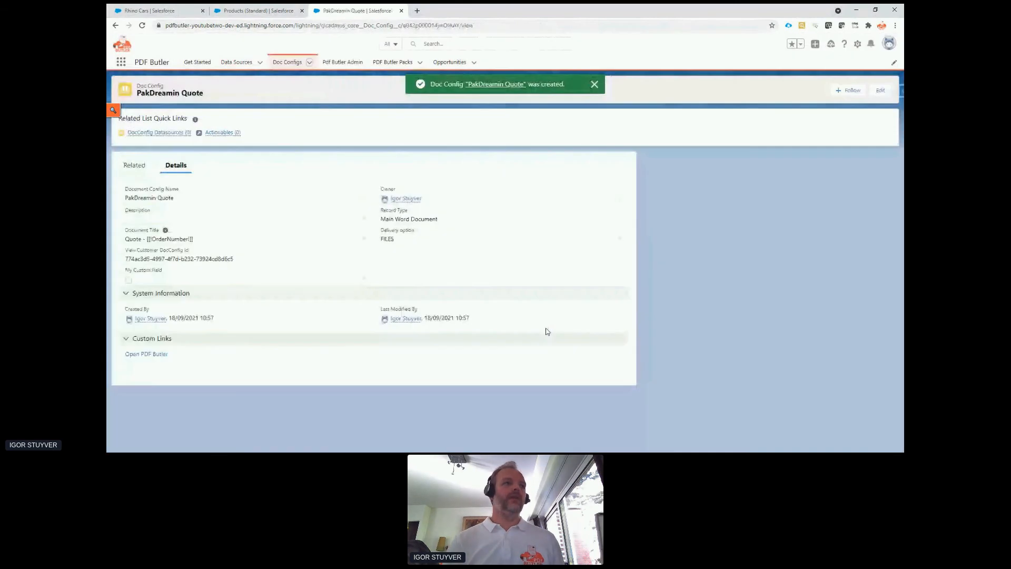
Open the saved config's Doc Config Documents section in PDF Butler, and switch to Word to review the order form template's AccountName merge field.
left_click(150, 358)
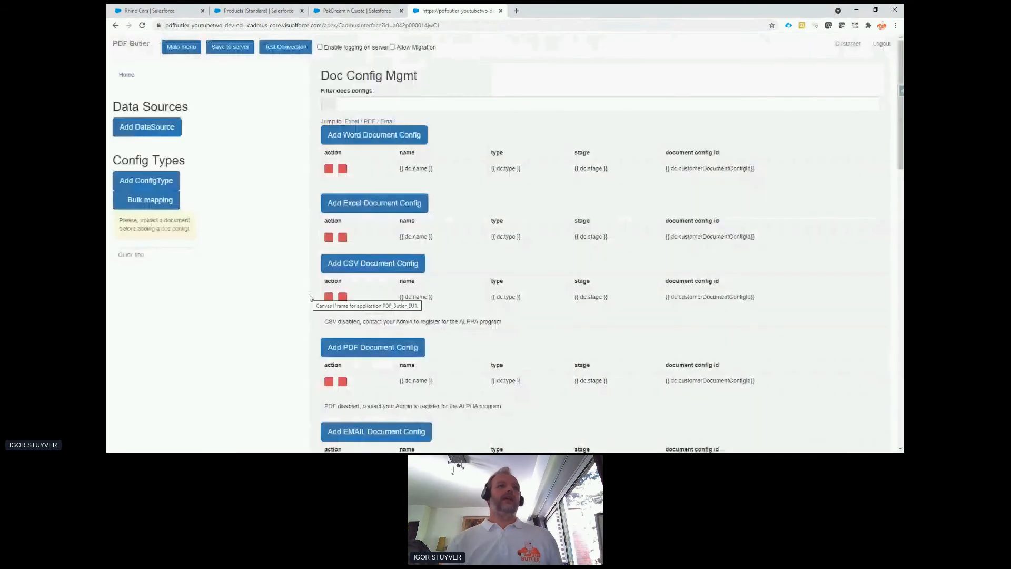
left_click(339, 104)
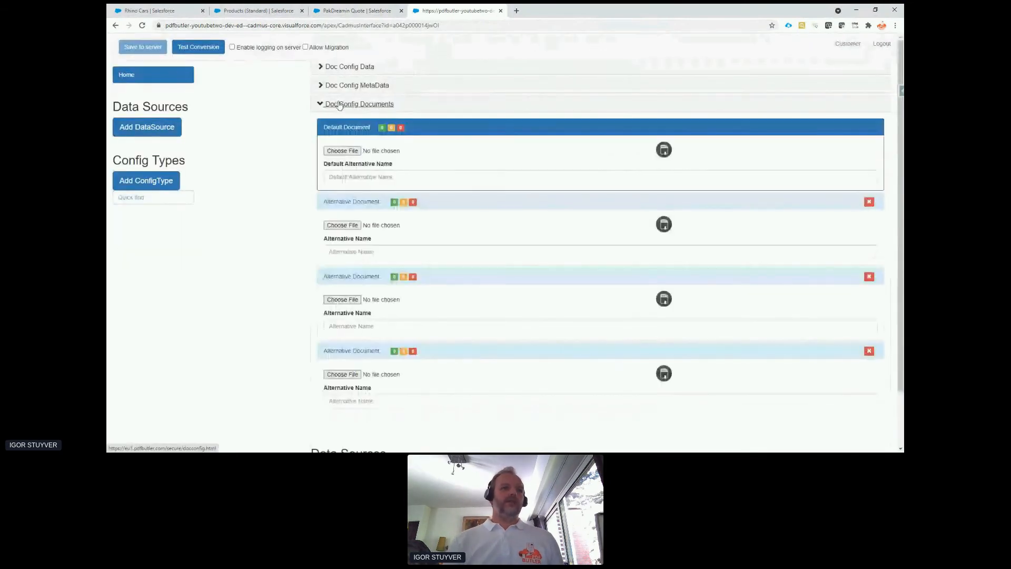
key("alt+Tab")
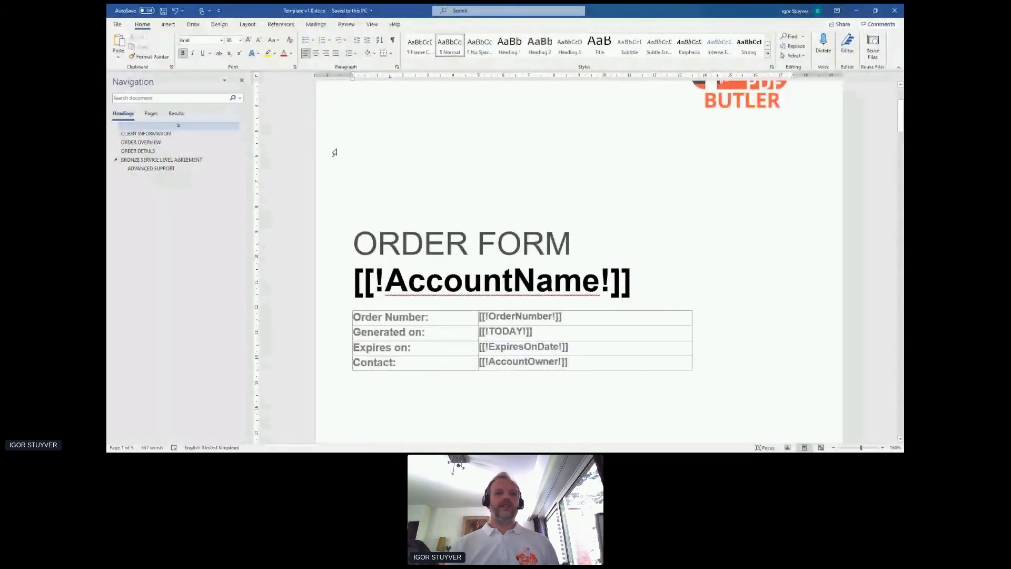
scroll(508, 257, "up", 1)
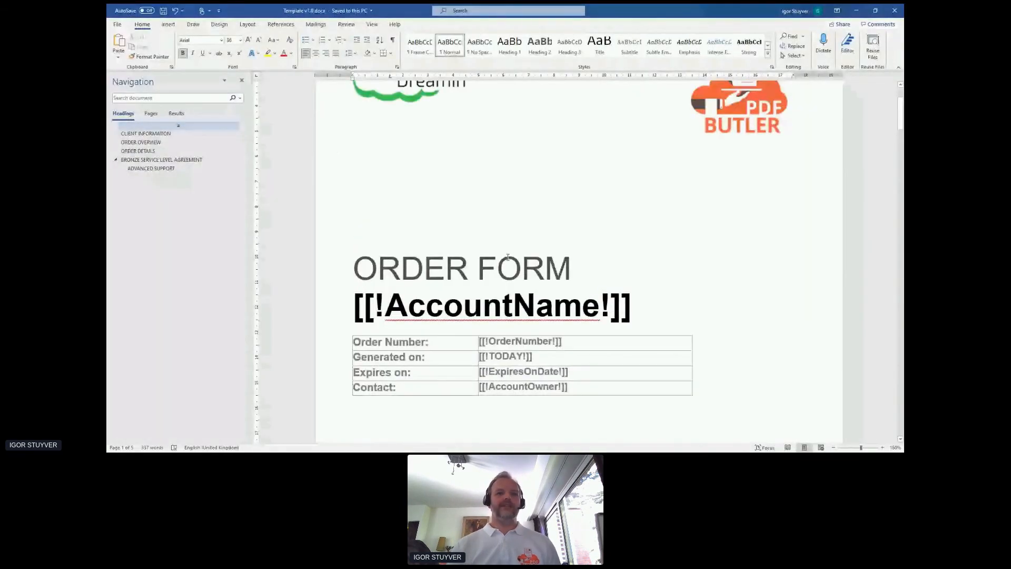
triple_click(488, 316)
scroll(488, 316, "down", 1)
scroll(487, 315, "up", 4)
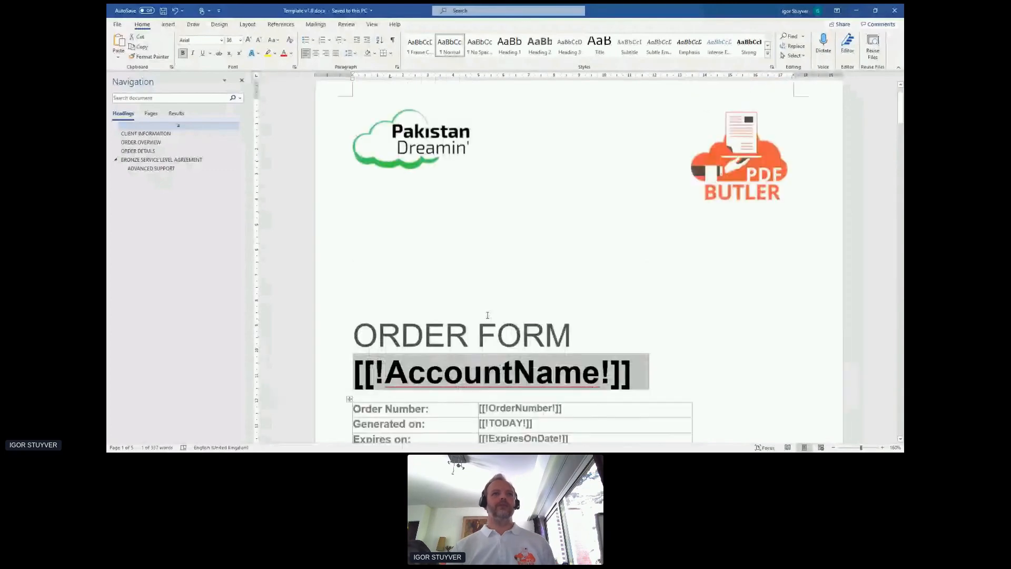
Return to the PDF Butler page in the browser, choose Template v1.0.docx as the default document and name it v1.
key("alt+Tab")
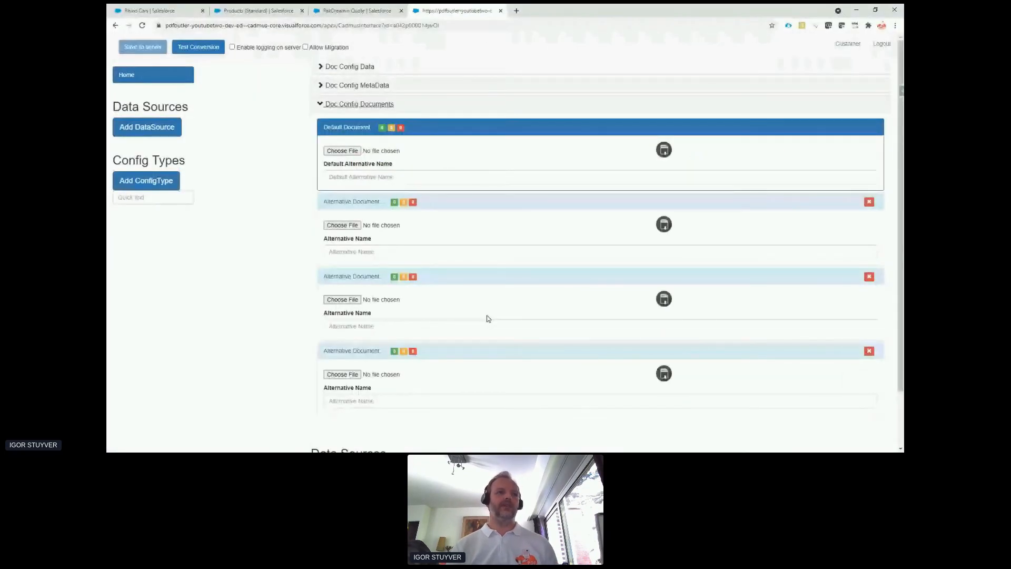
left_click(337, 151)
double_click(258, 76)
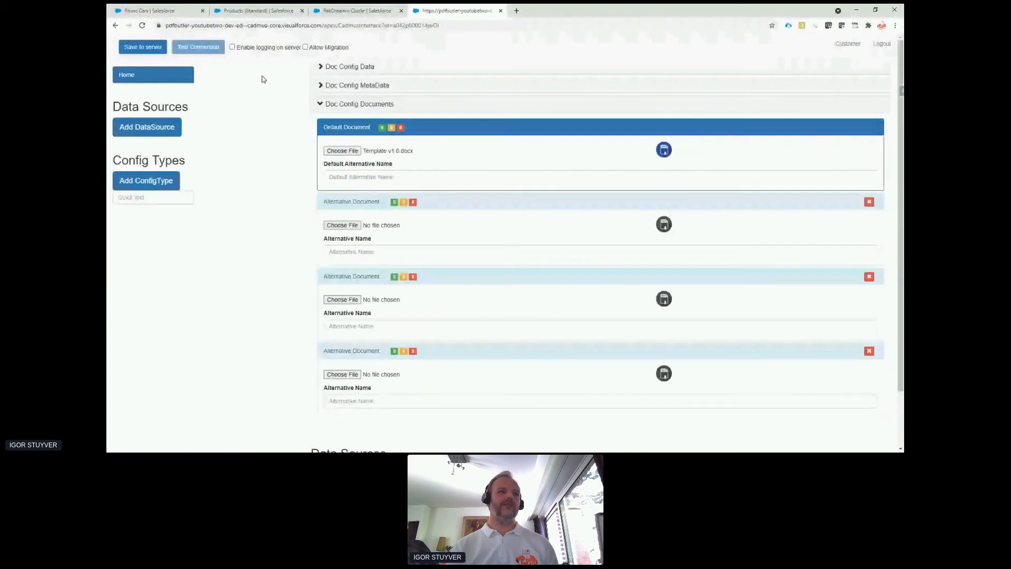
left_click(355, 175)
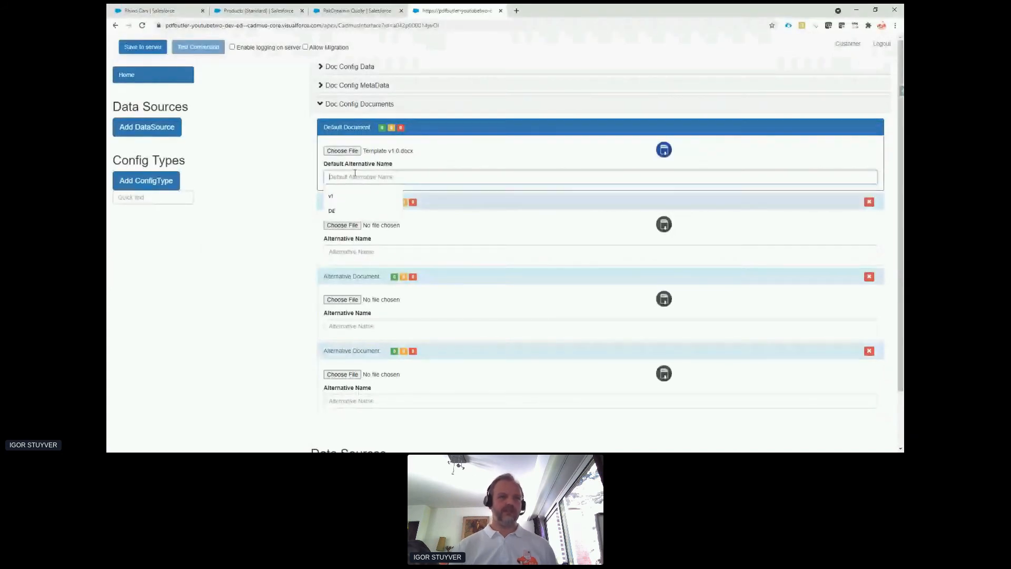
type("v1")
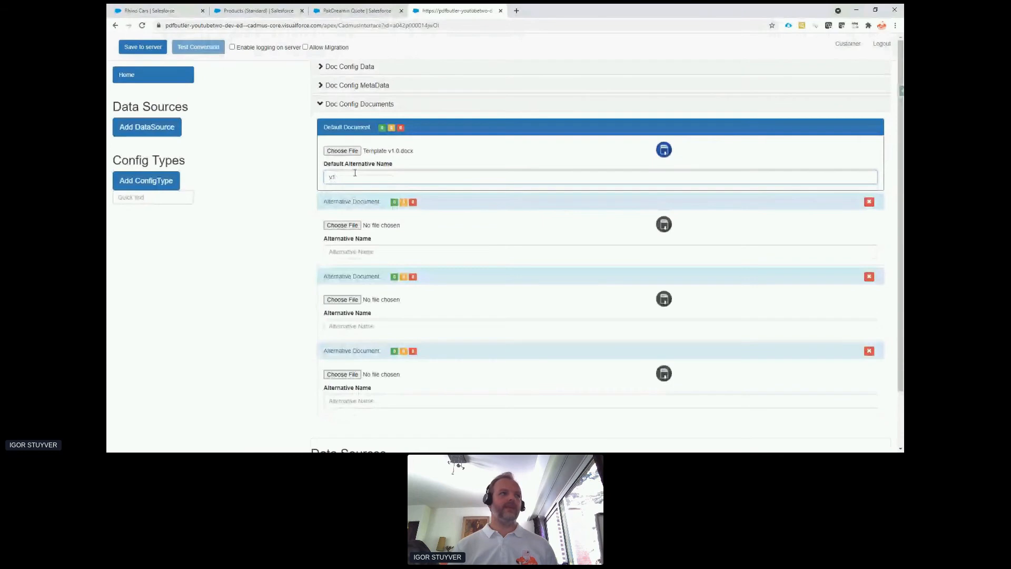
Add the PakDreamin Opp Lines data source to the doc config, accepting its listed fields.
left_click(158, 129)
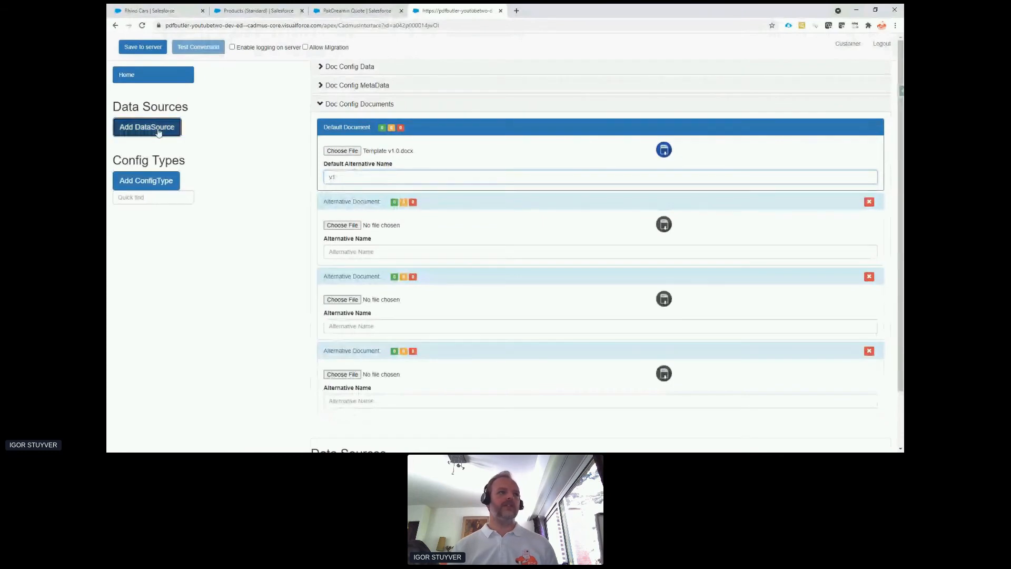
key("ctrl+f")
type("pak")
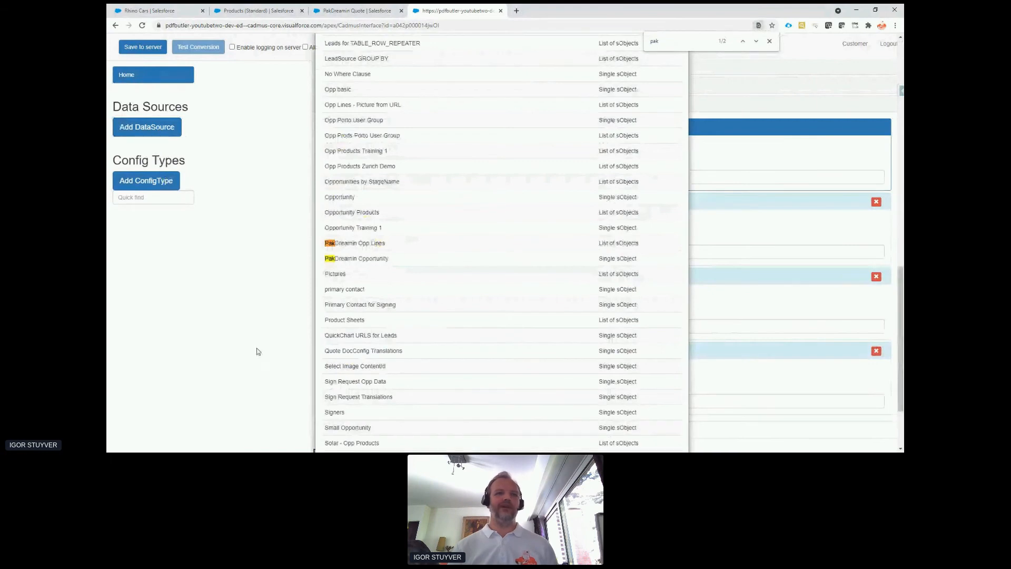
left_click(355, 244)
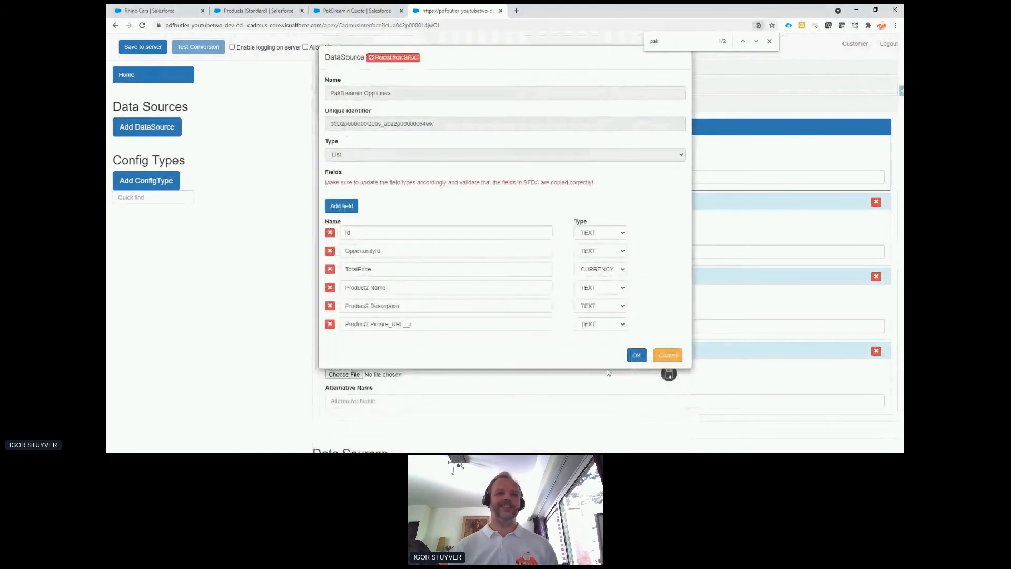
left_click(636, 356)
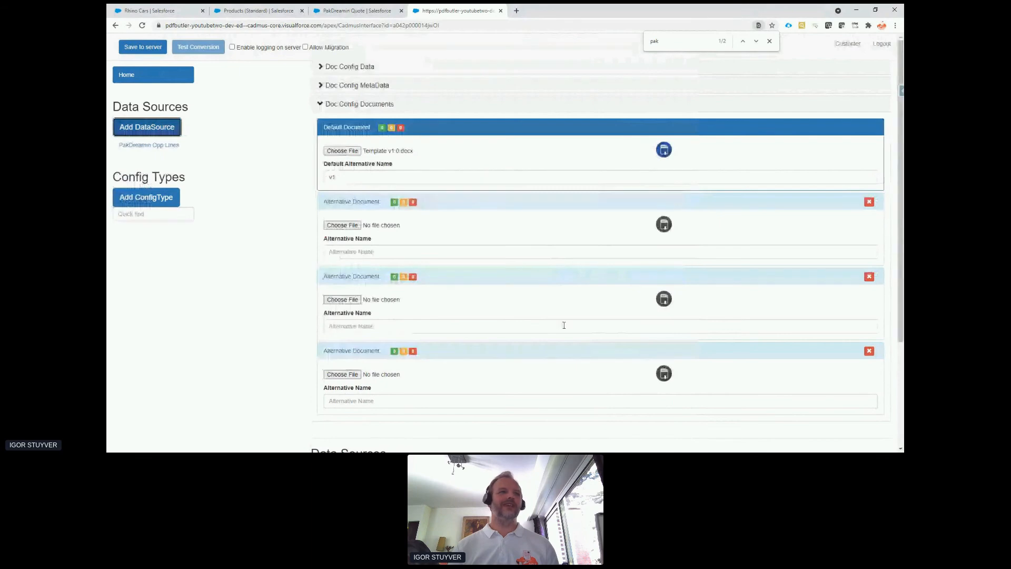
Add the PakDreamin Opportunity data source to the doc config, accepting its listed fields.
left_click(163, 132)
key("ctrl+f")
type("pak")
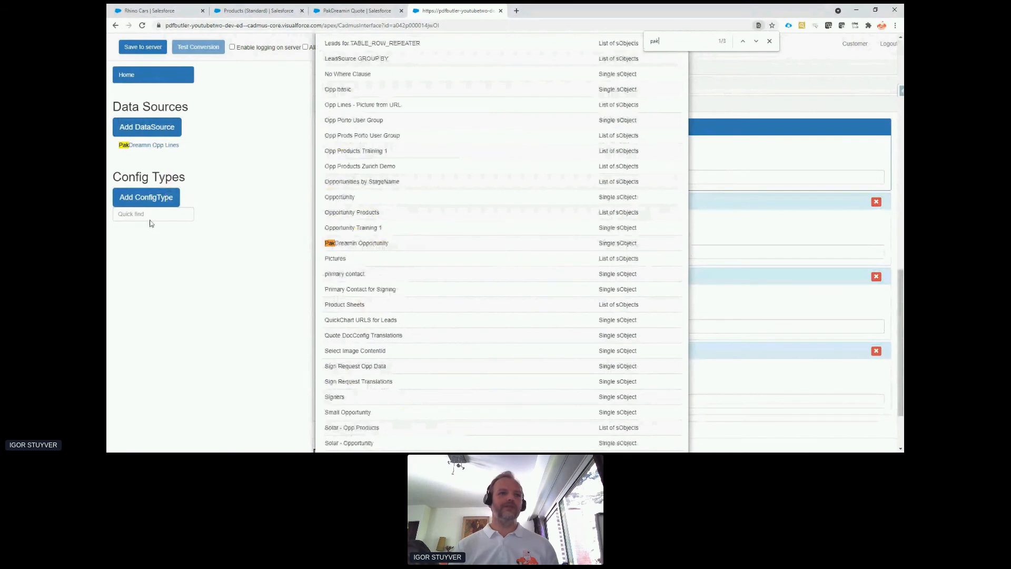
left_click(379, 244)
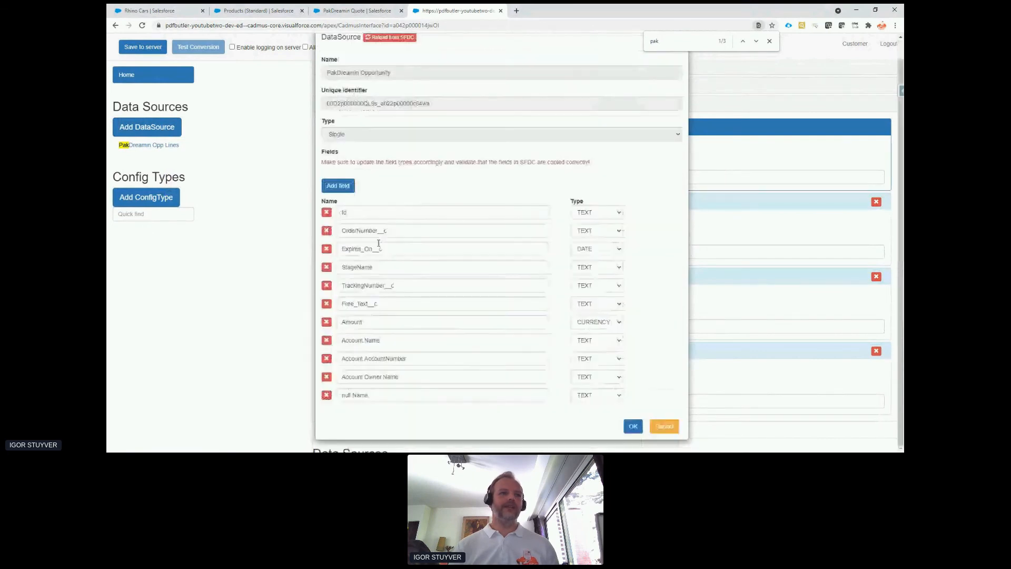
left_click(633, 426)
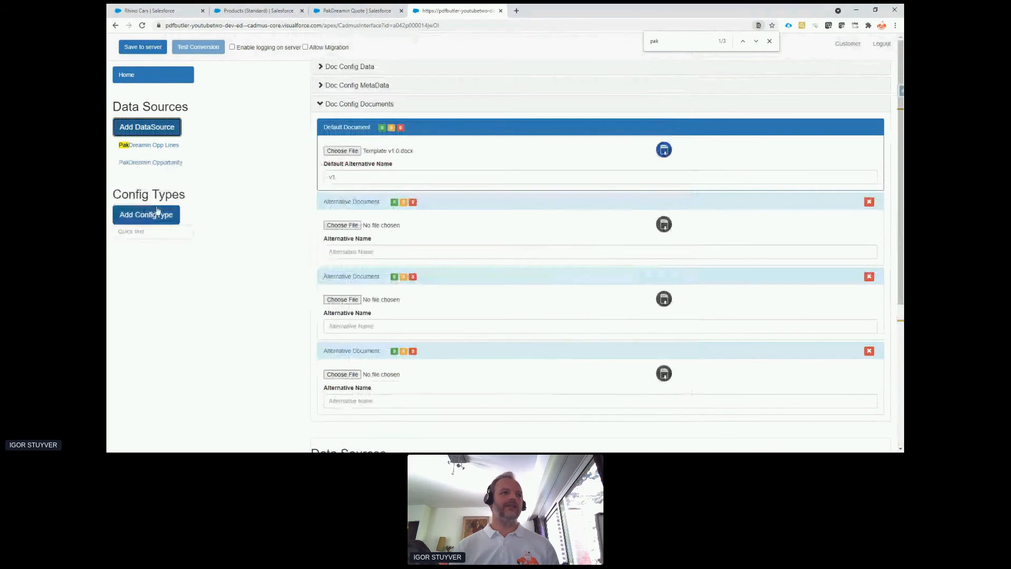
Start a new config type named AccountName after checking the merge field in the Word template, keeping the type SINGLE.
left_click(156, 215)
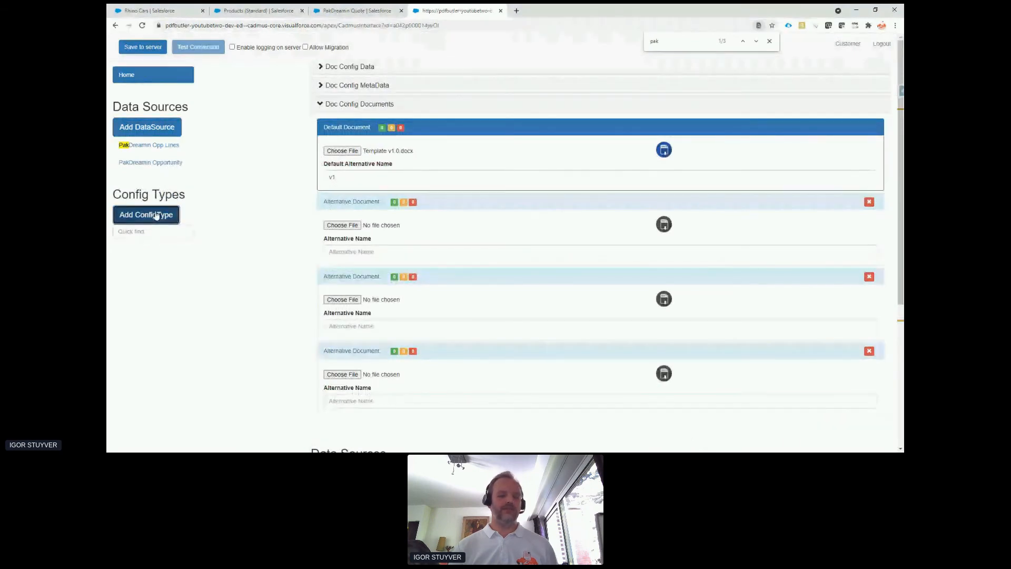
key("alt+Tab")
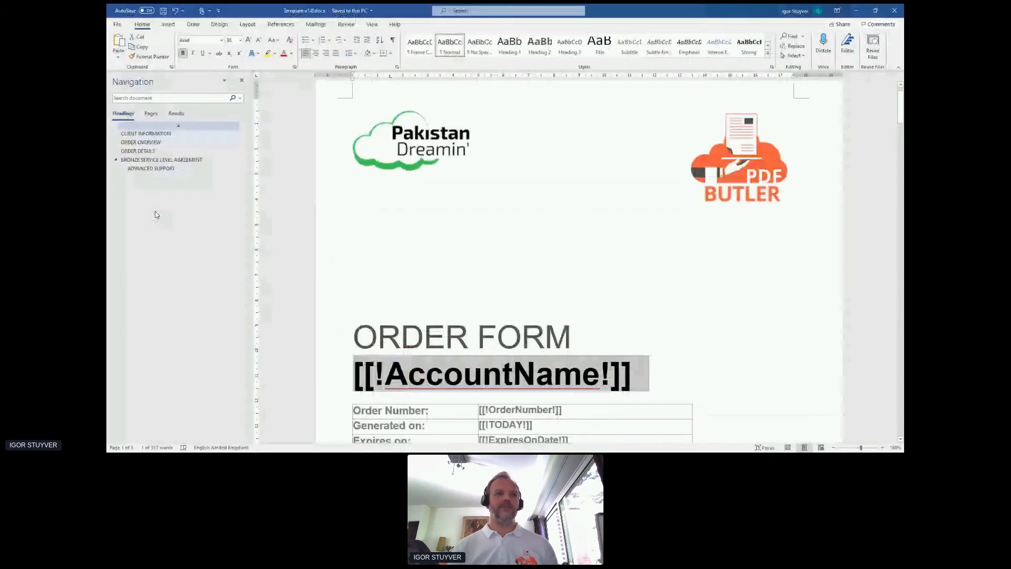
scroll(475, 293, "down", 3)
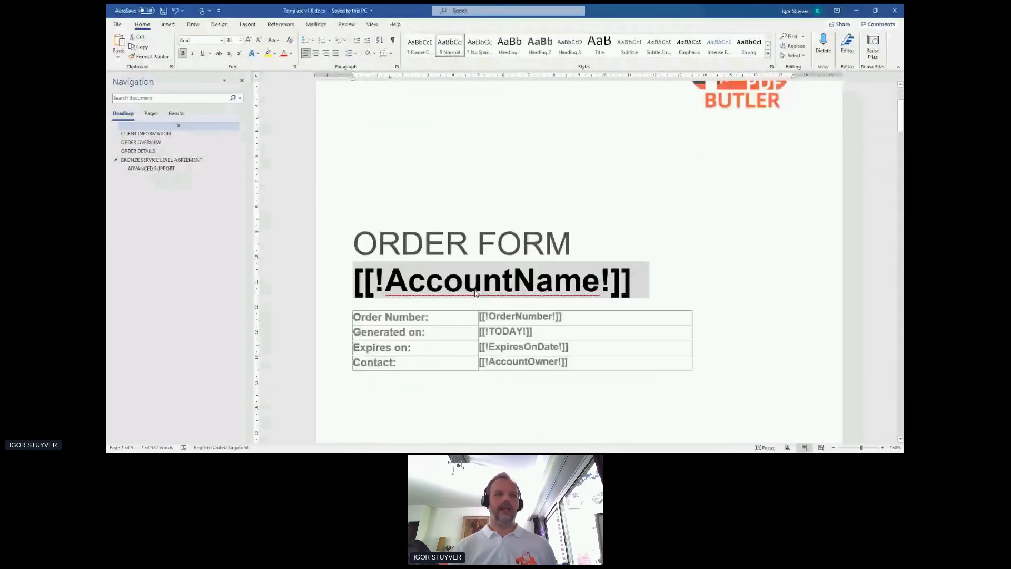
key("alt+Tab")
left_click(356, 91)
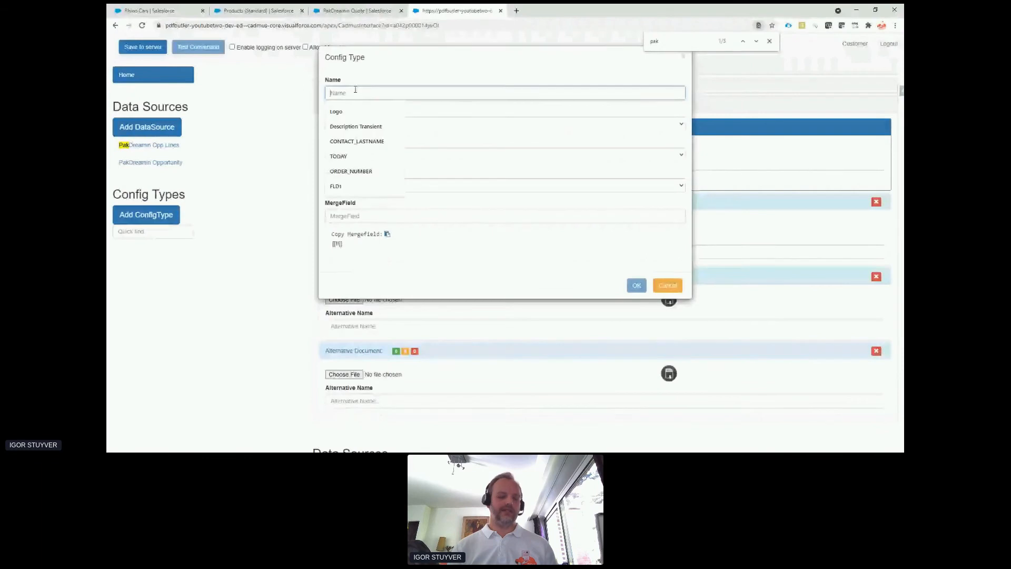
type("AccountName")
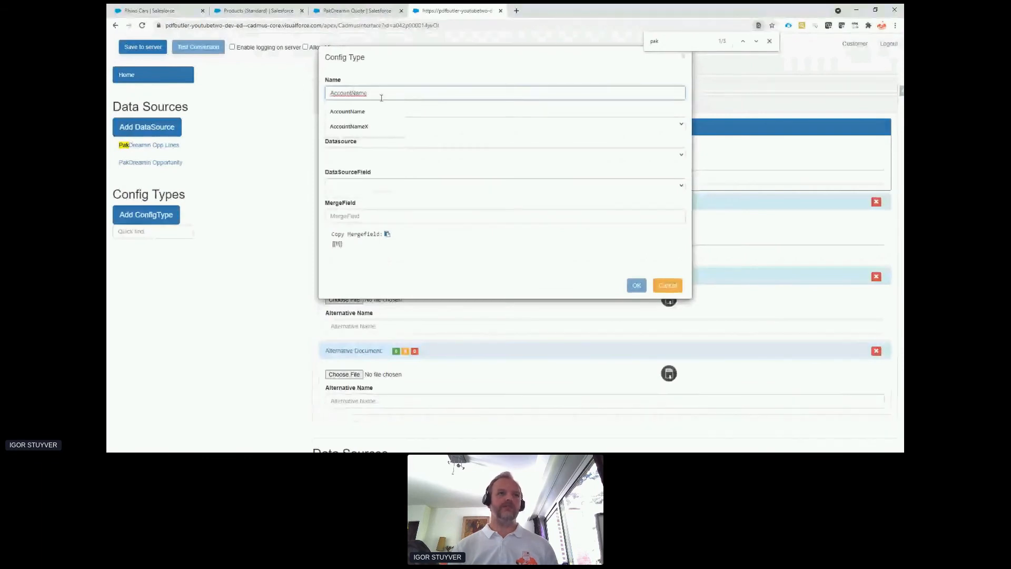
left_click(440, 124)
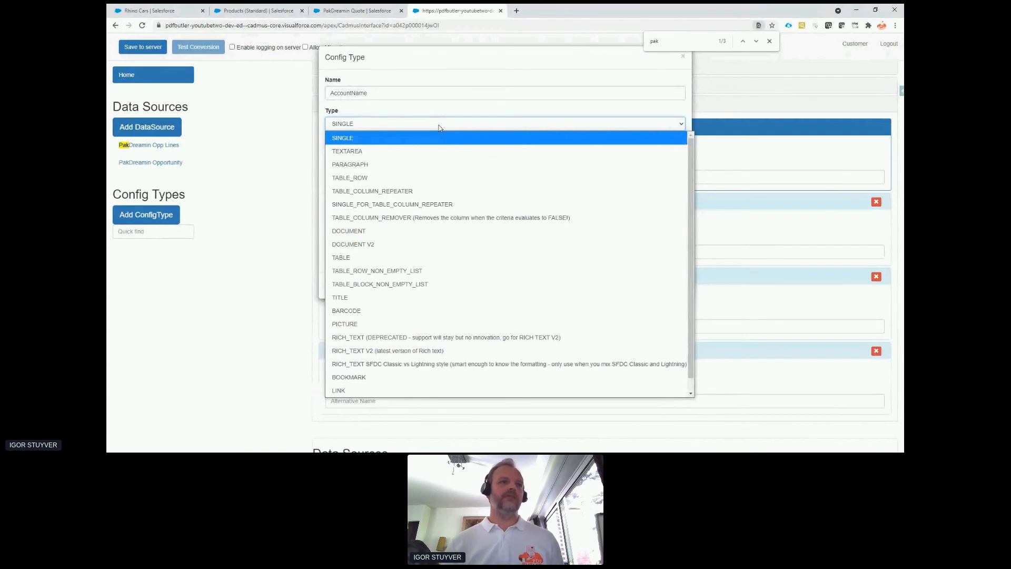
left_click(440, 128)
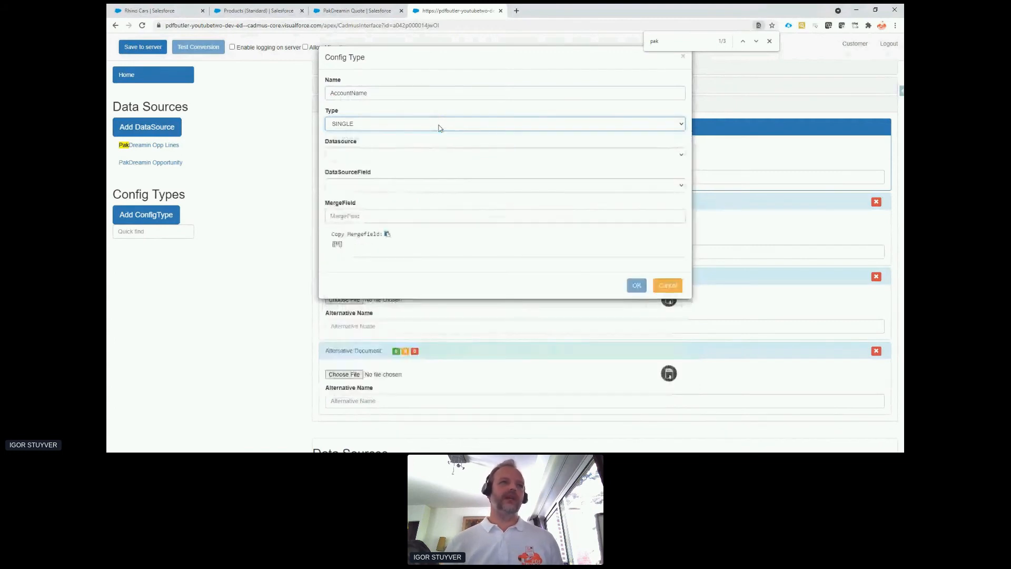
Map the AccountName config type to the PakDreamin Opportunity data source and its Account.Name field.
left_click(443, 155)
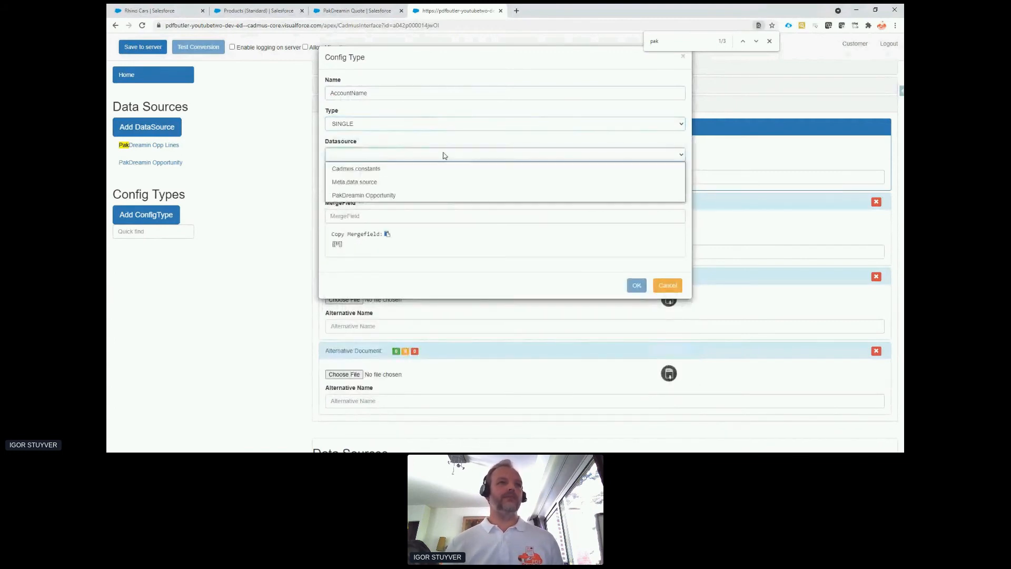
left_click(429, 195)
left_click(428, 184)
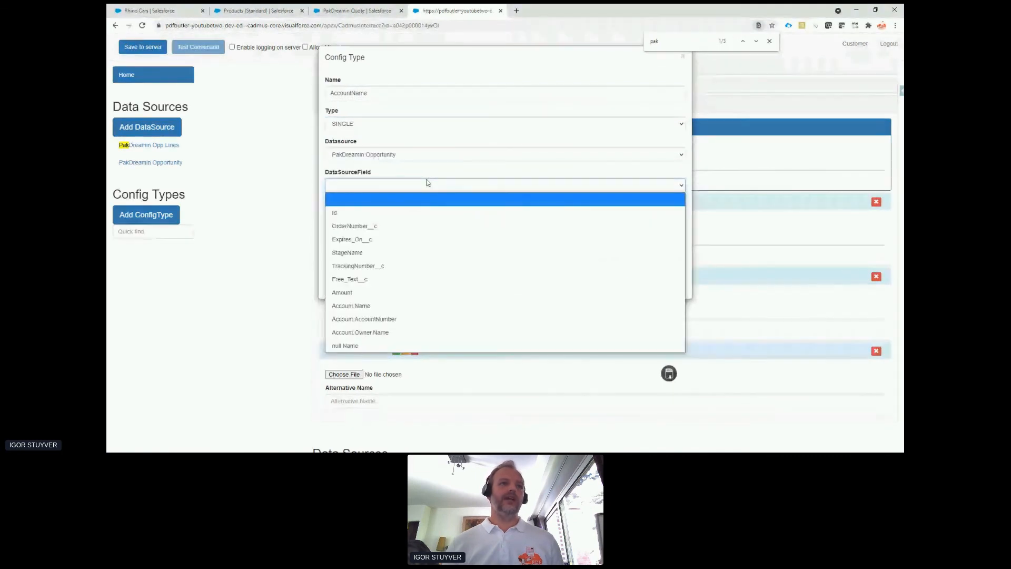
left_click(432, 305)
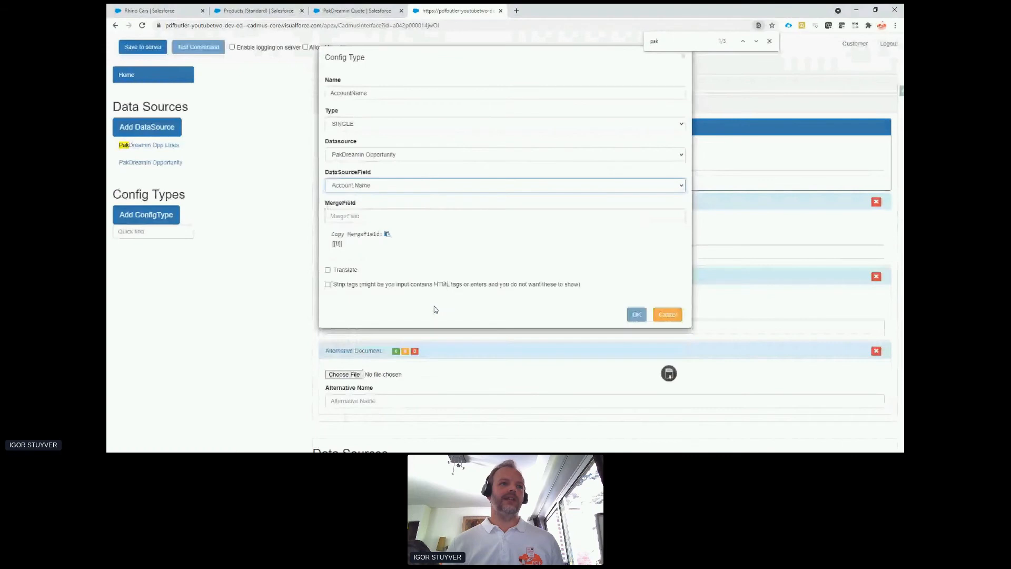
Set the merge field to AccountName, confirm the config type, and save the doc config to the server.
left_click(410, 216)
type("AccountName")
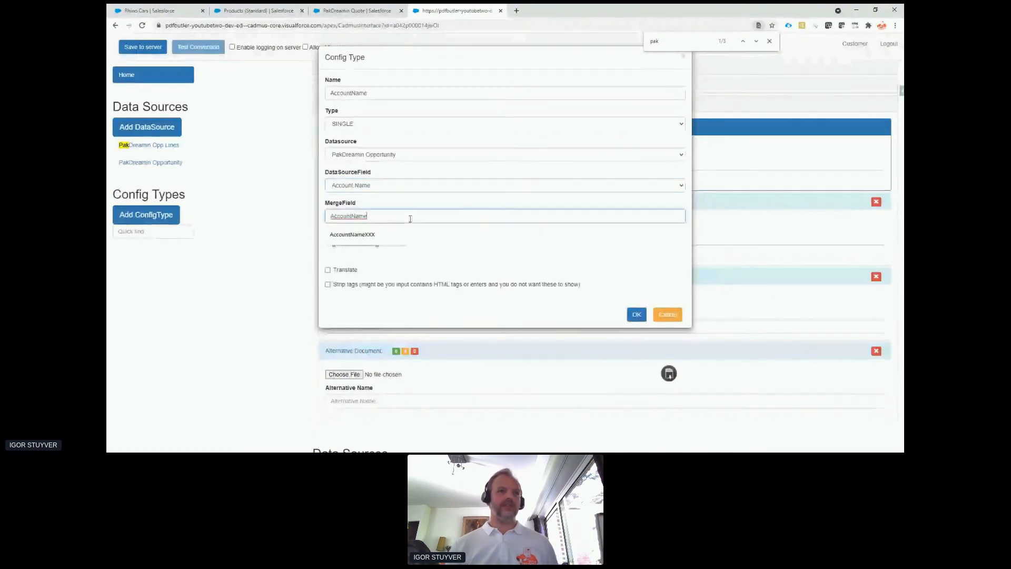
left_click(445, 236)
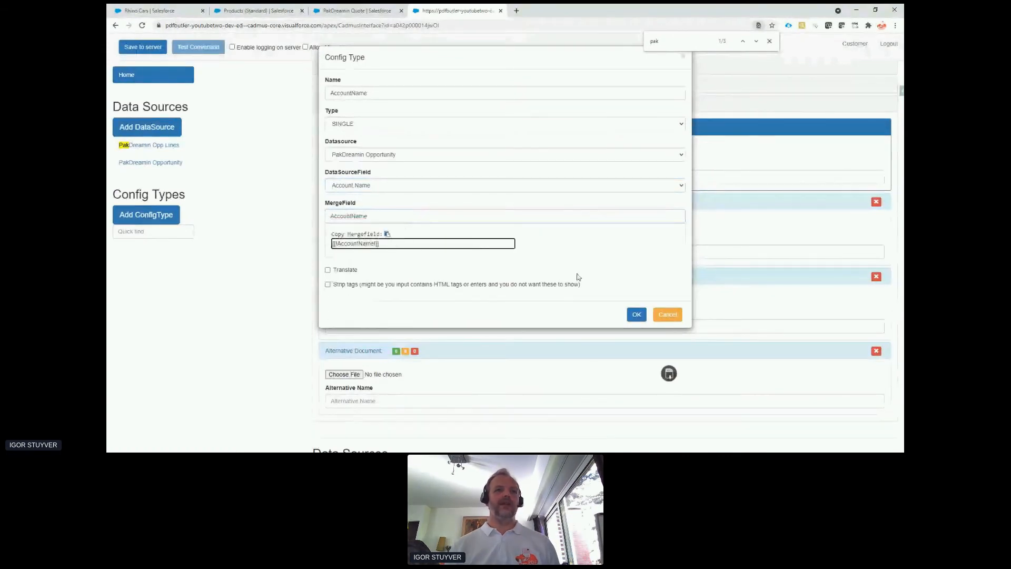
left_click(635, 315)
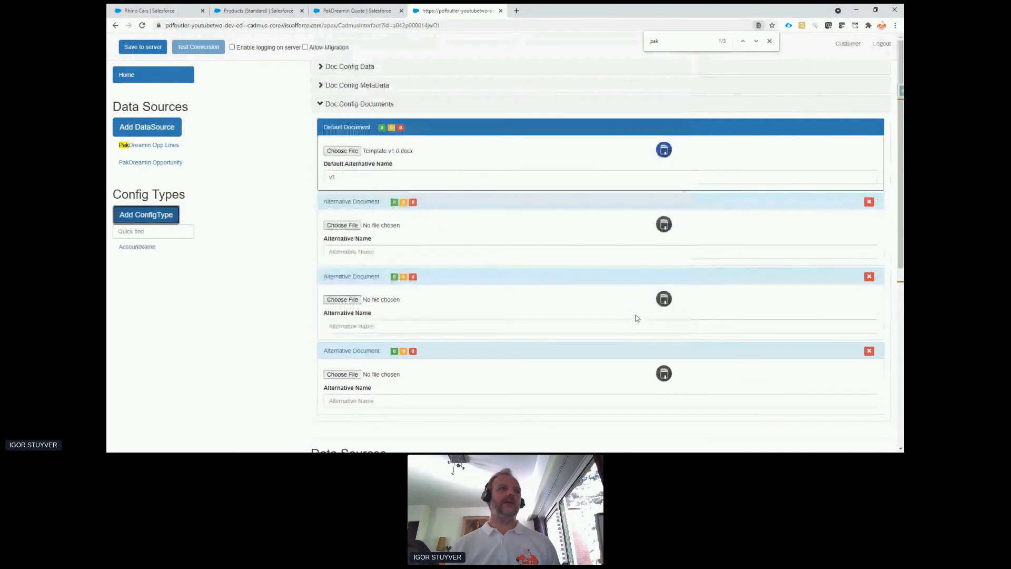
left_click(136, 50)
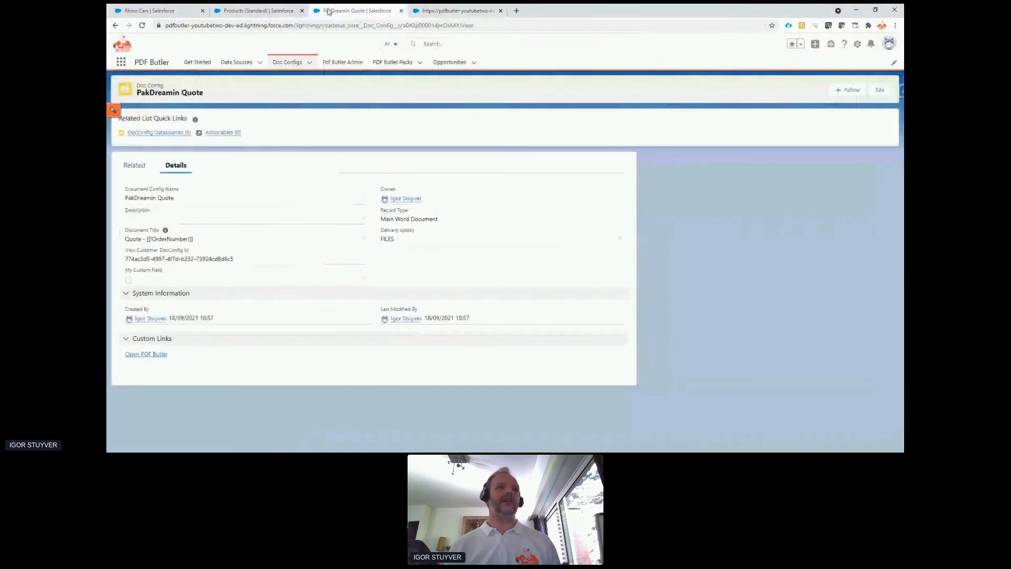
Copy the record ID of the PakDreamin Quote doc config from its page address.
left_click(337, 11)
left_click(416, 29)
double_click(432, 26)
key("ctrl+c")
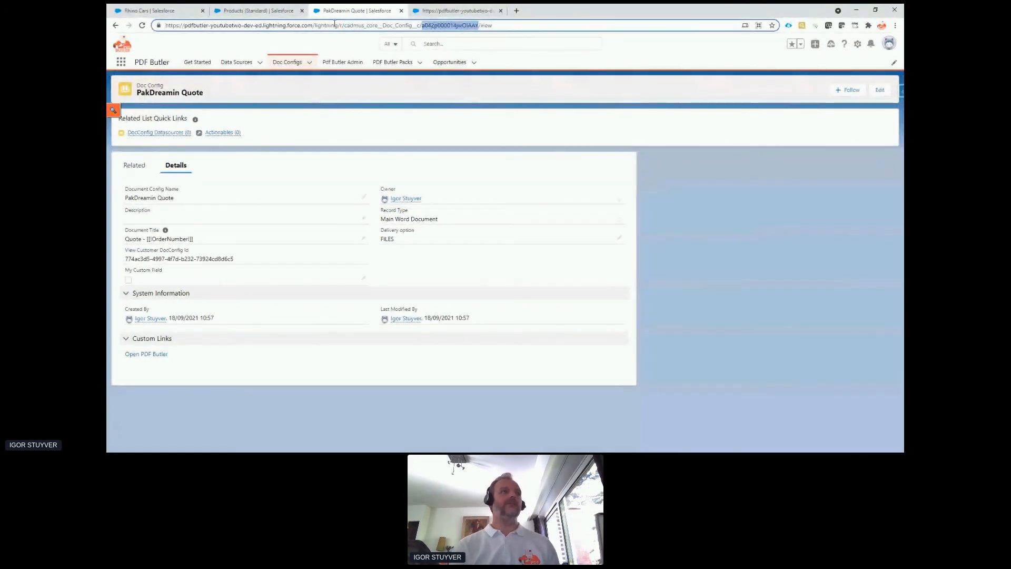
In the Rhino Cars opportunity page layout, set the PDF Butler Document Previewer's DocConfig to retrieve to the copied PakDreamin Quote ID and save.
left_click(148, 11)
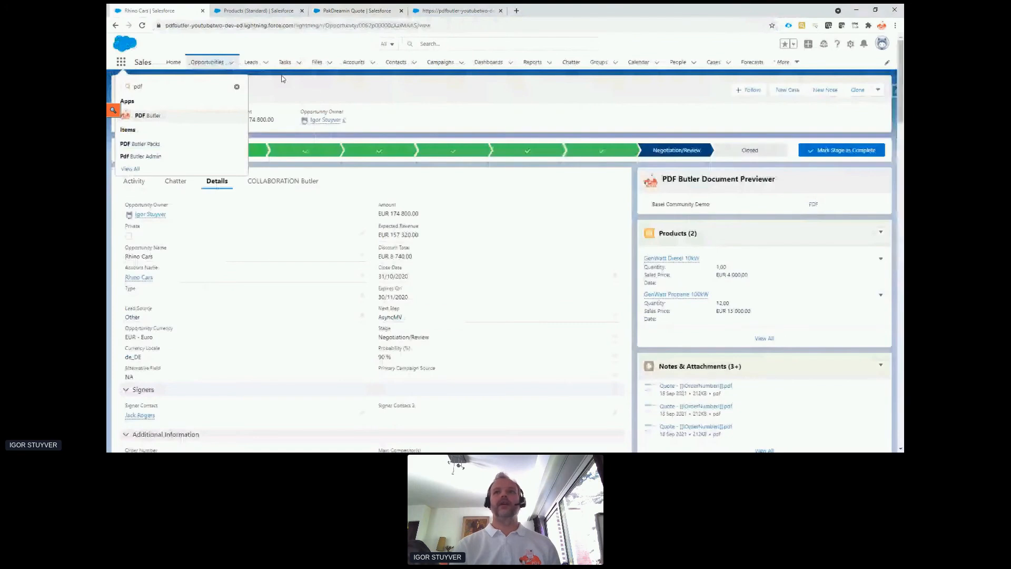
left_click(850, 44)
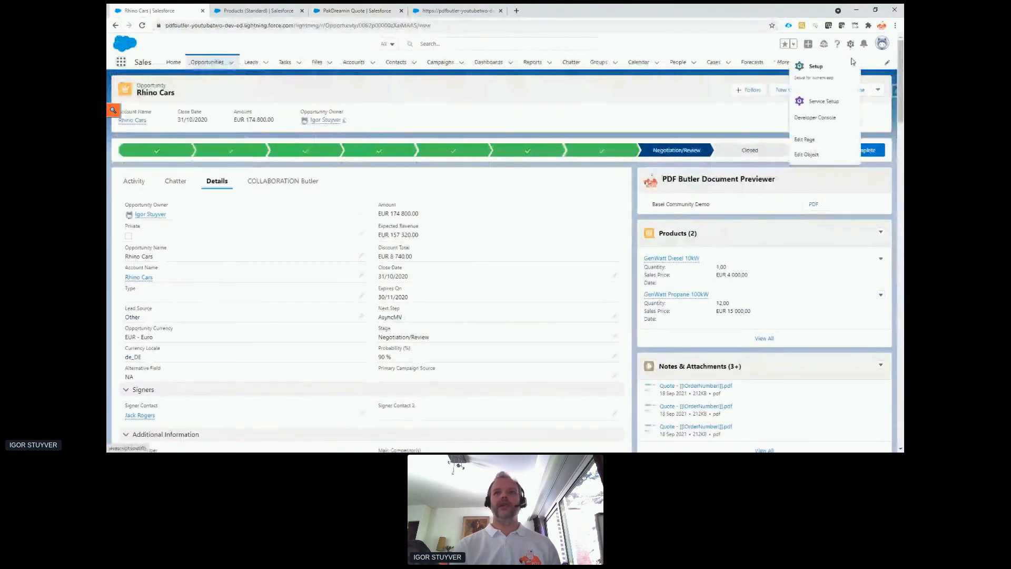
left_click(821, 139)
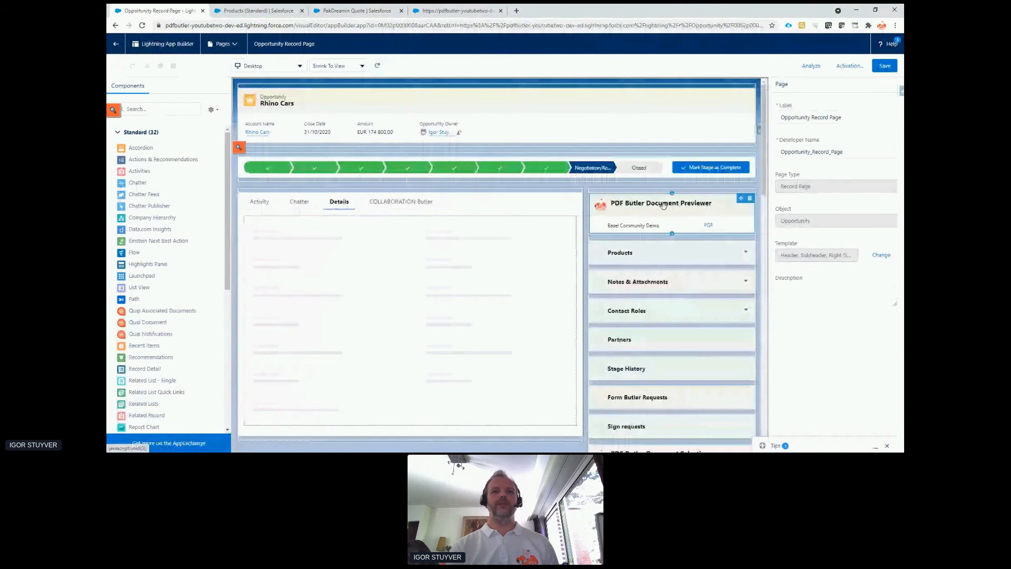
left_click(663, 206)
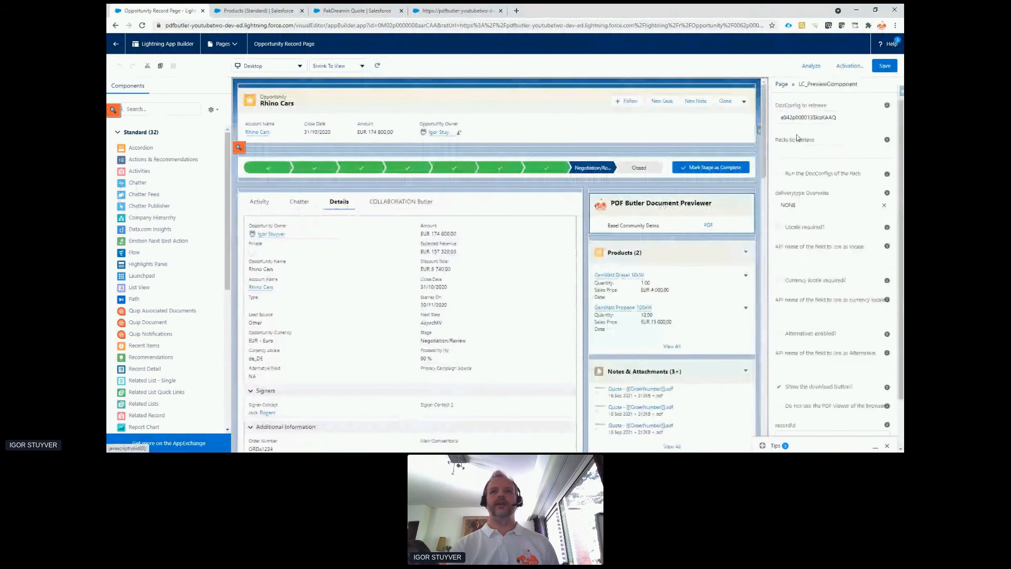
left_click(804, 118)
key("BackSpace")
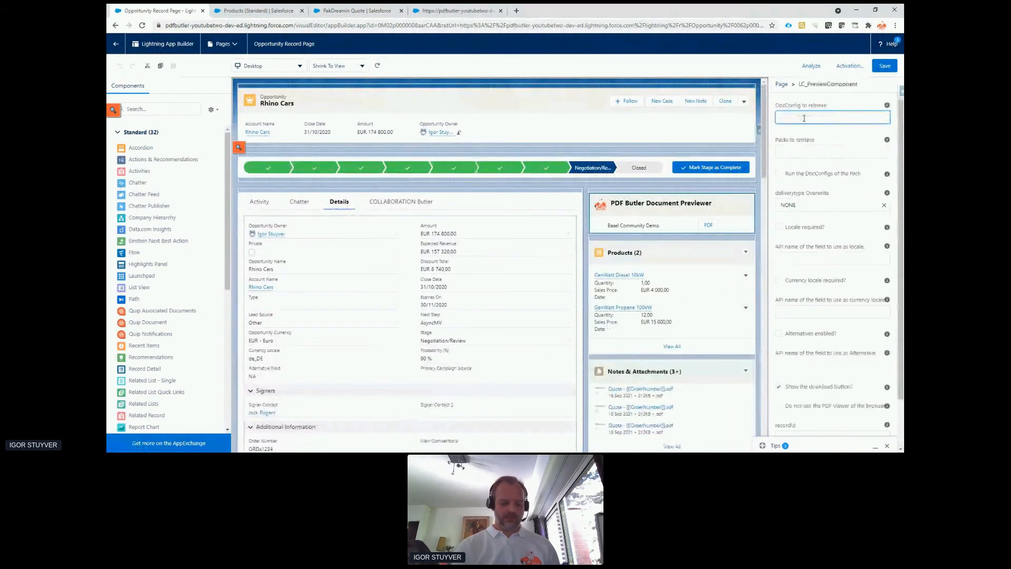
key("ctrl+v")
left_click(886, 65)
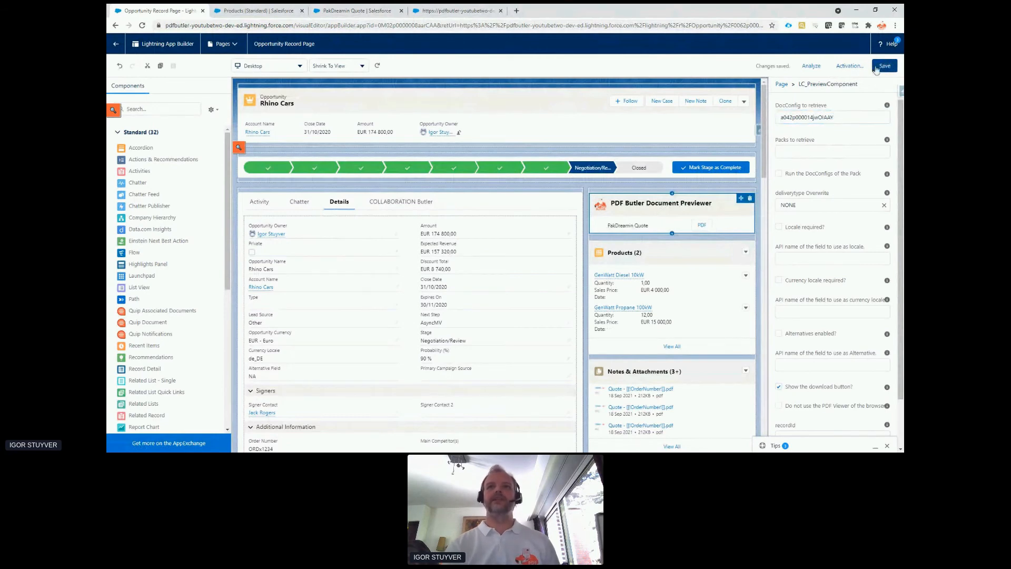
Return to the Rhino Cars opportunity, preview the PakDreamin Quote as PDF, and close the preview.
left_click(115, 45)
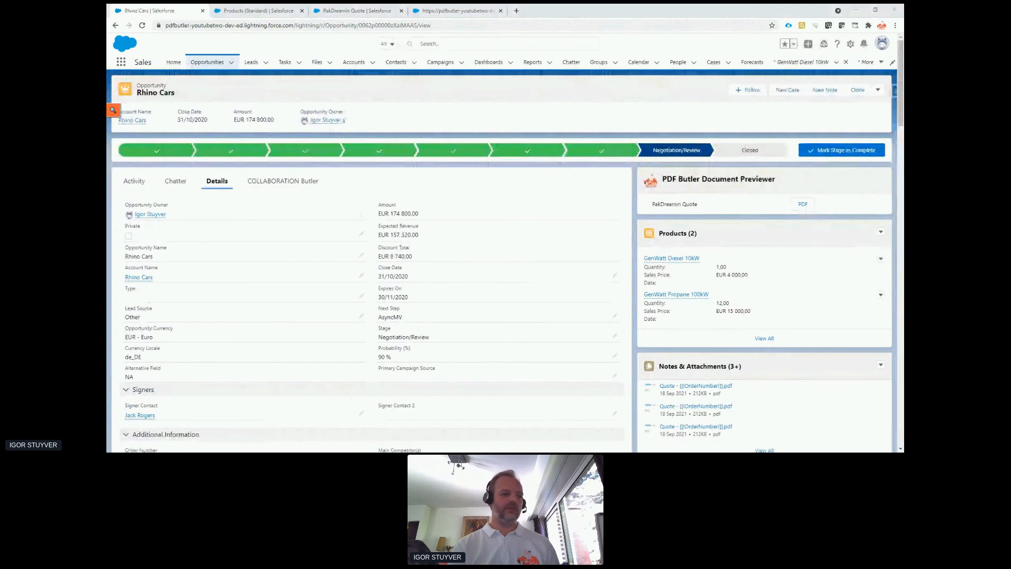
left_click(803, 206)
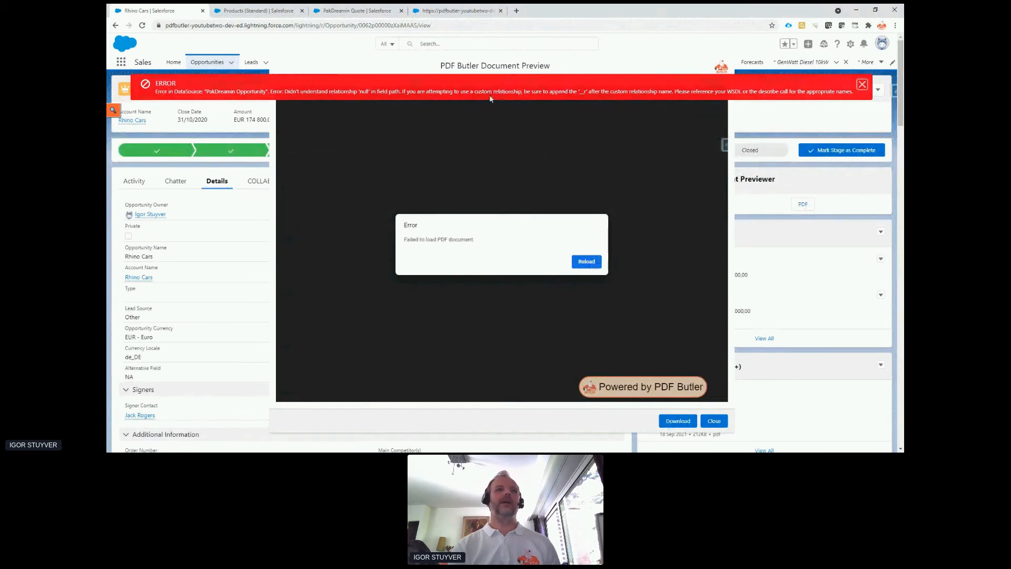
left_click(715, 420)
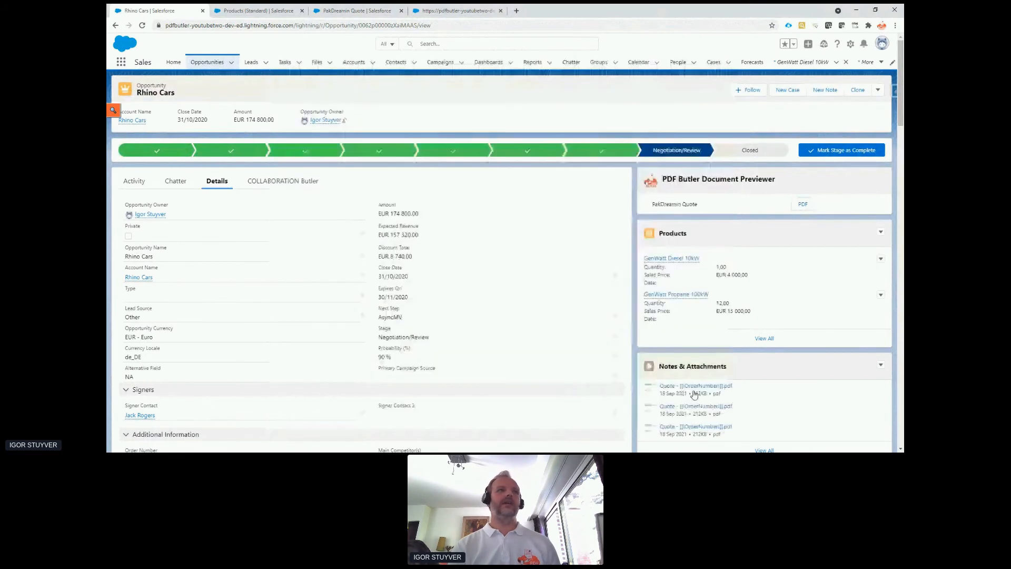
Remove null.Name and its preceding comma from the PakDreamin Opportunity data source's SOQL query and save the record.
left_click(287, 12)
left_click(337, 12)
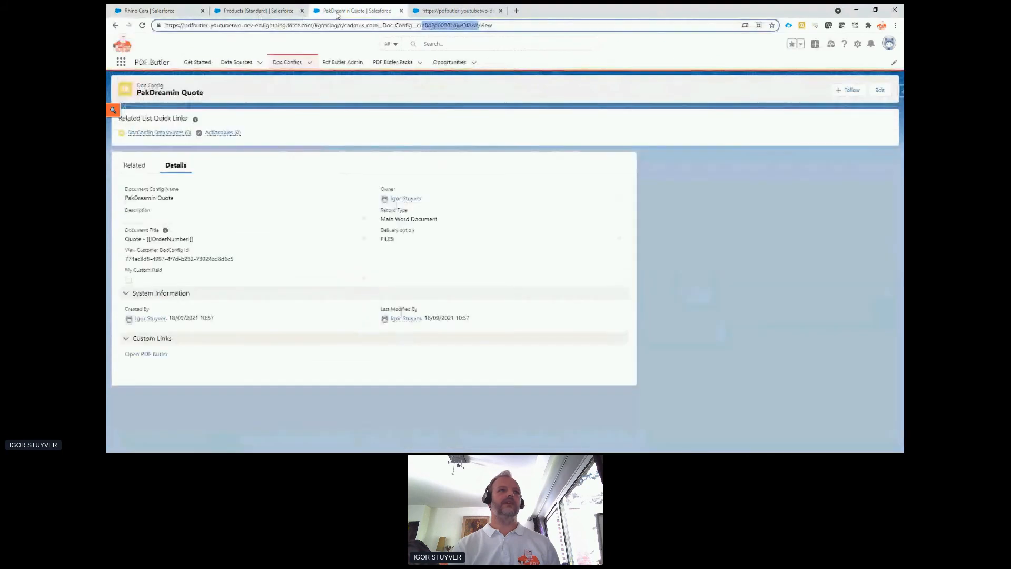
left_click(261, 64)
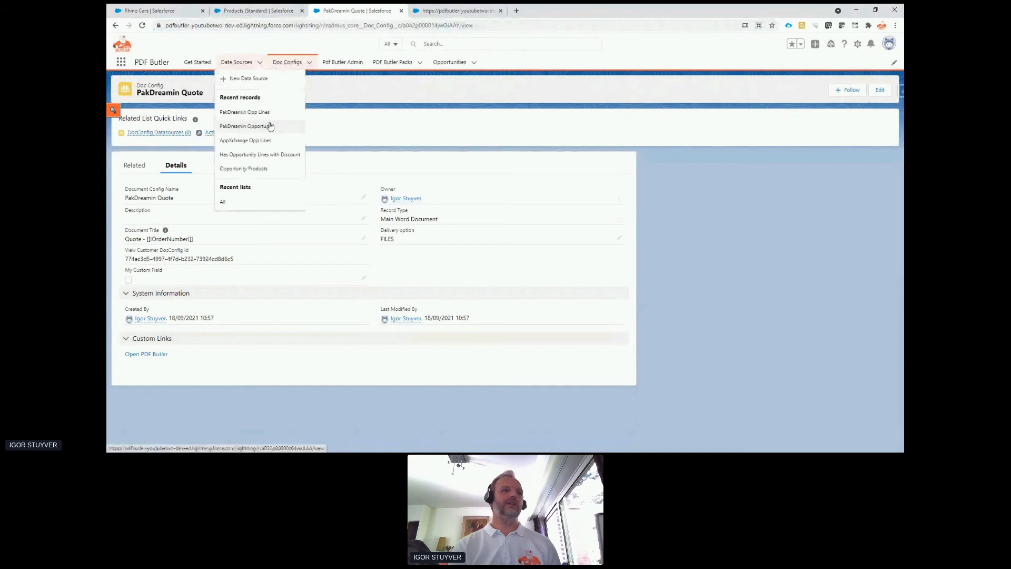
left_click(268, 131)
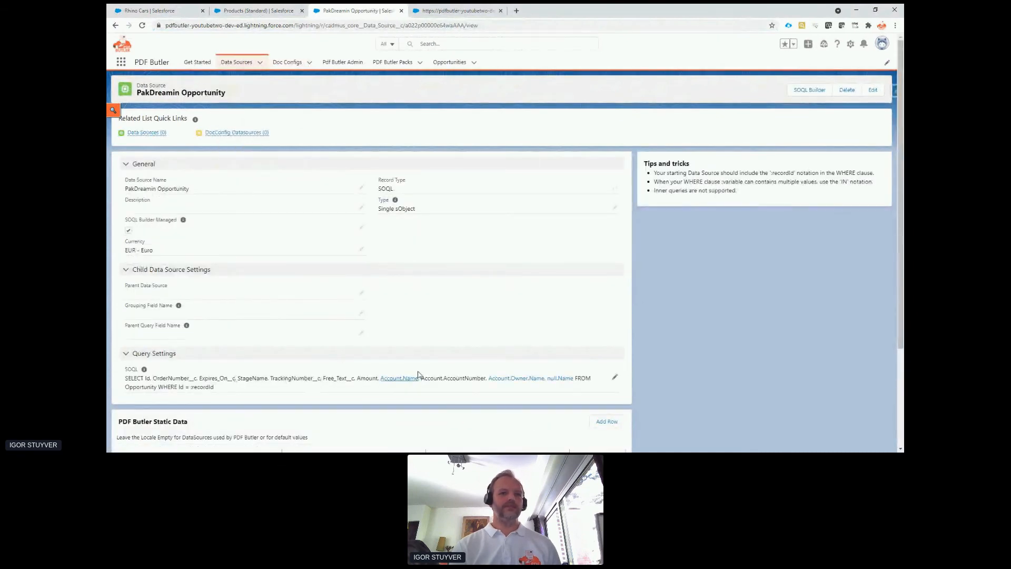
left_click(614, 377)
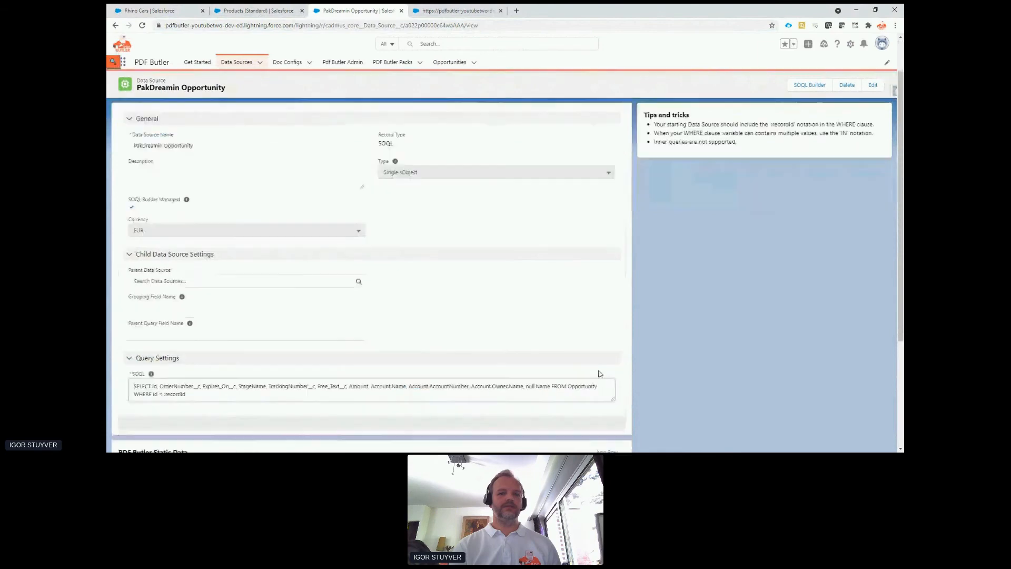
double_click(540, 386)
key("BackSpace")
key("BackSpace")
key("BackSpace")
left_click(387, 430)
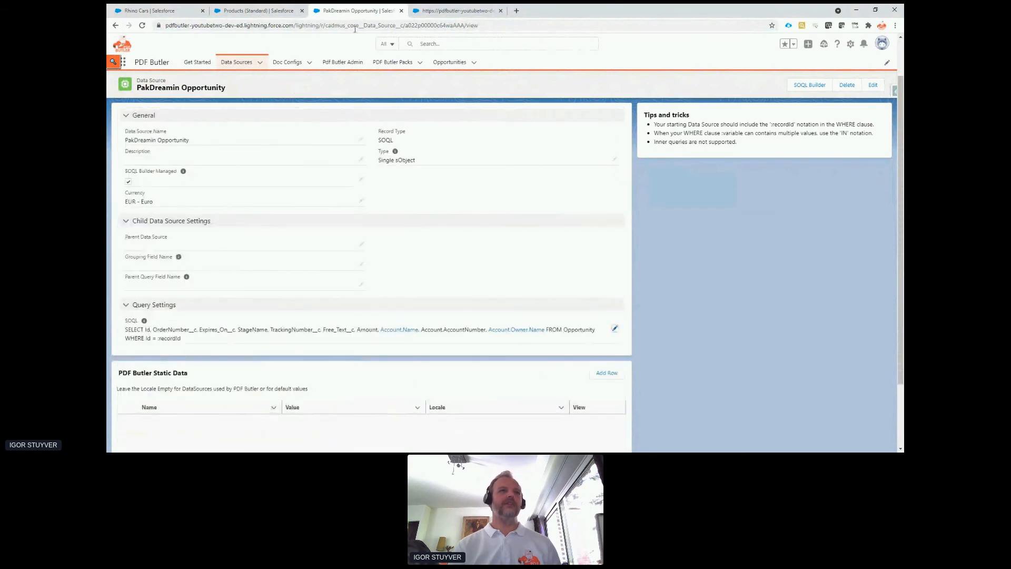
Preview the PakDreamin Quote PDF for Rhino Cars again, check the account name and remaining merge fields, and close it.
left_click(434, 10)
left_click(167, 11)
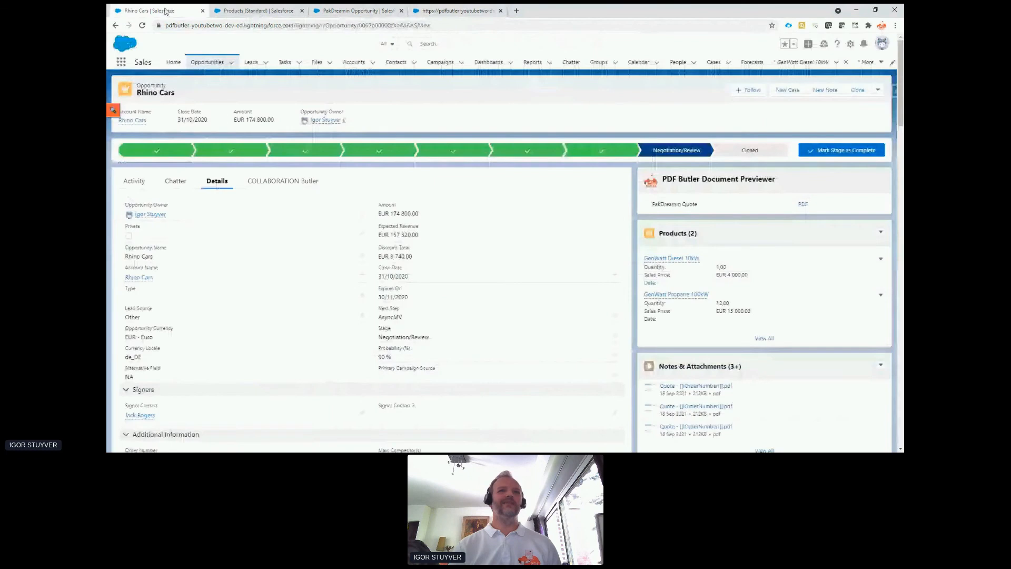
left_click(802, 205)
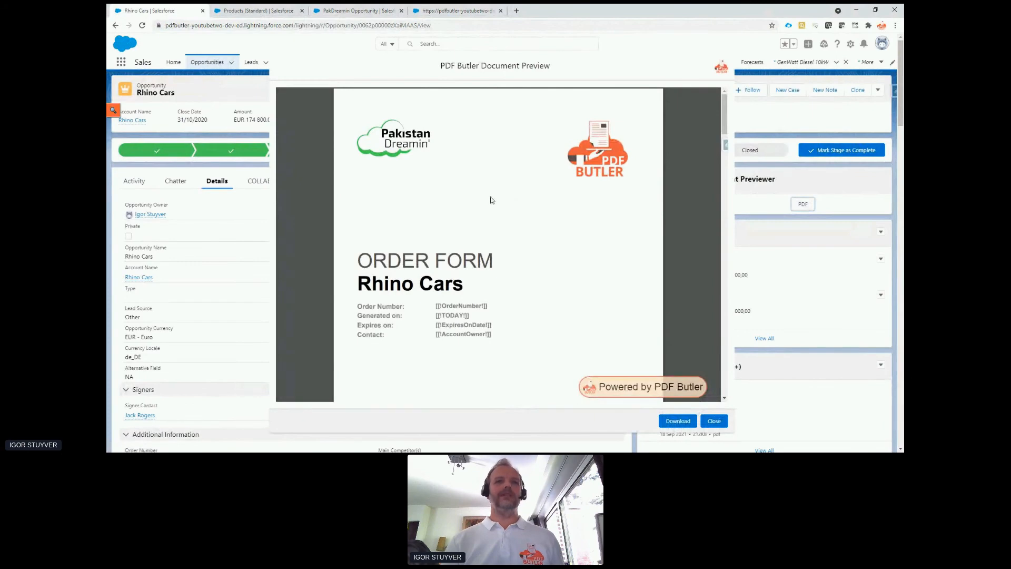
scroll(414, 258, "down", 1)
left_click_drag(358, 242, 459, 243)
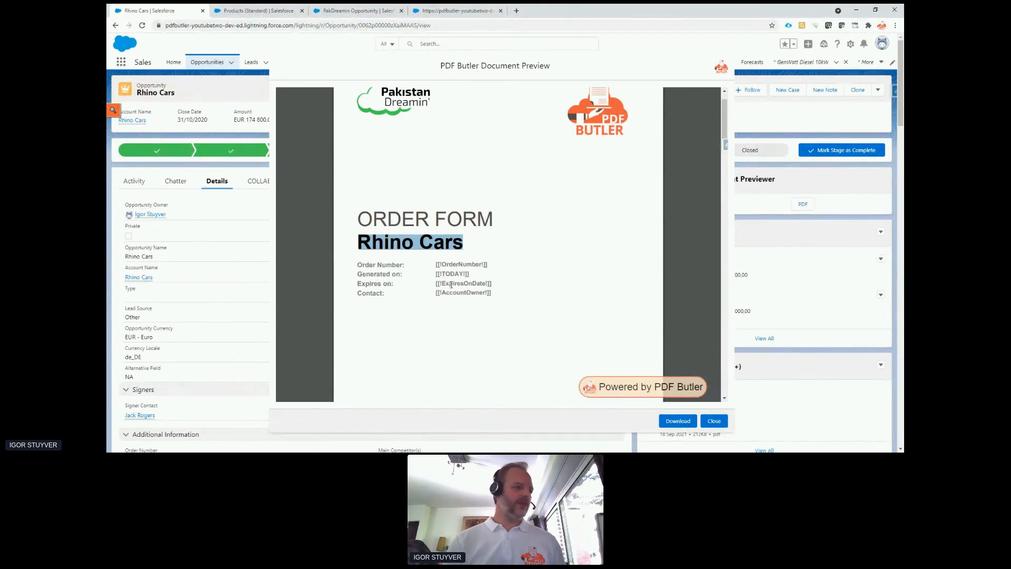
scroll(457, 284, "down", 8)
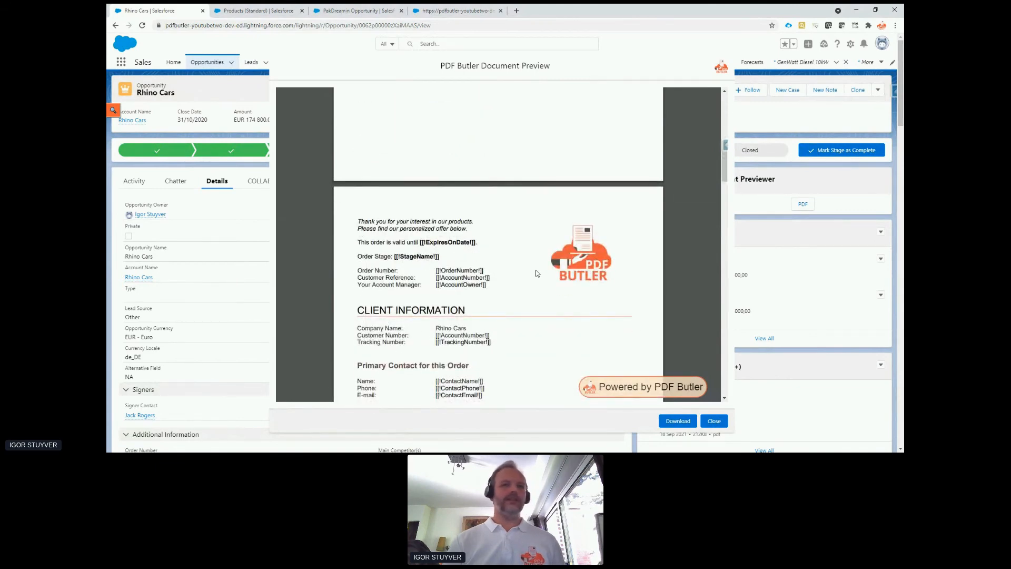
left_click(714, 420)
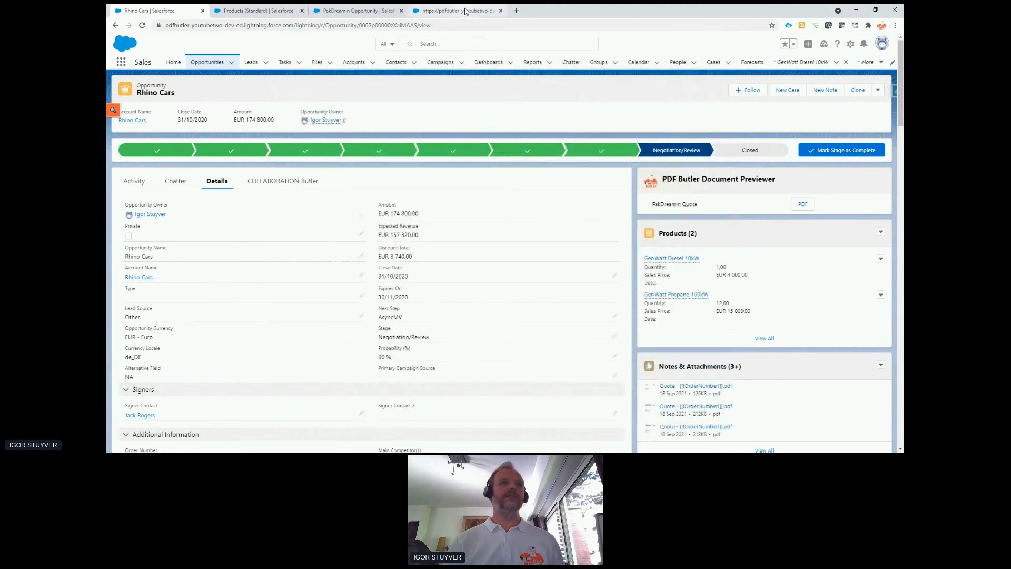
Switch to the Word template and copy the merge field name ExpiresOnDate from the Expires on row.
left_click(465, 11)
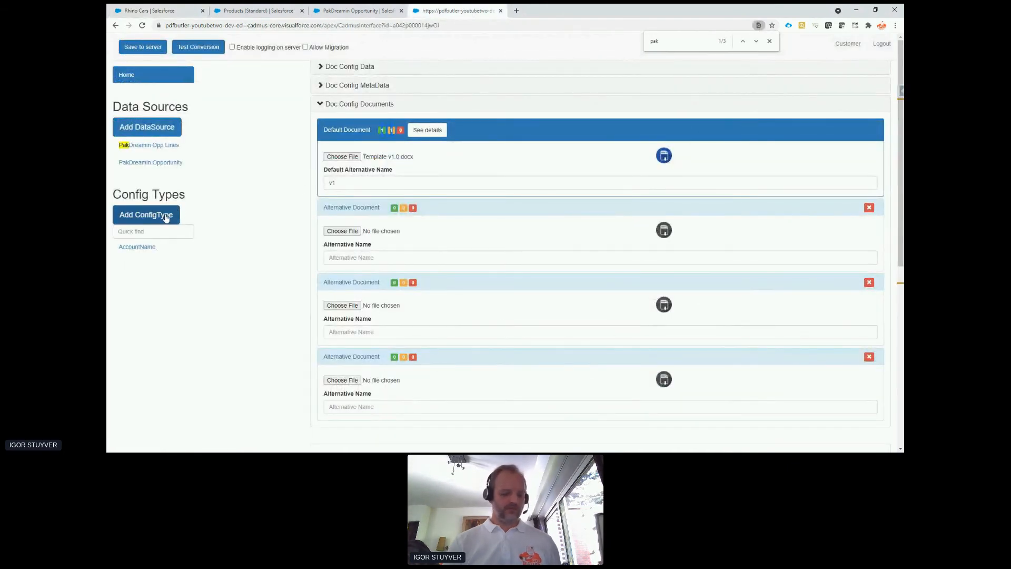
key("alt+Tab")
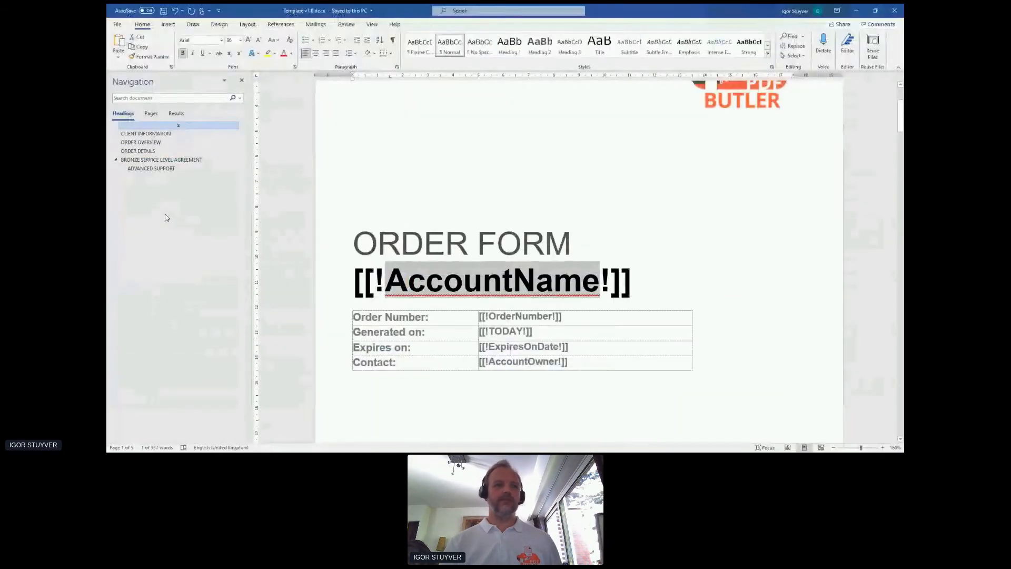
left_click(515, 348)
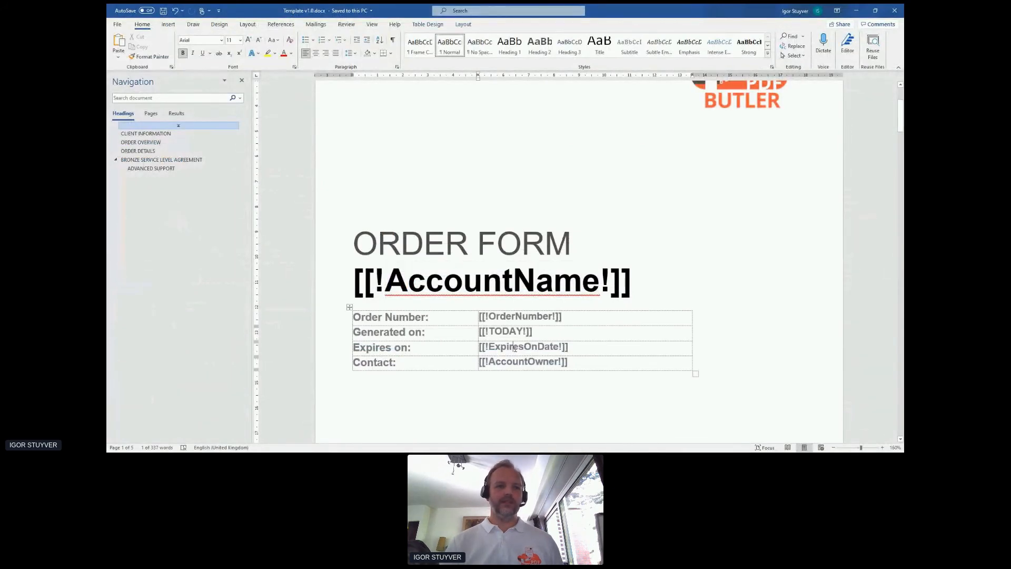
double_click(515, 347)
key("ctrl+c")
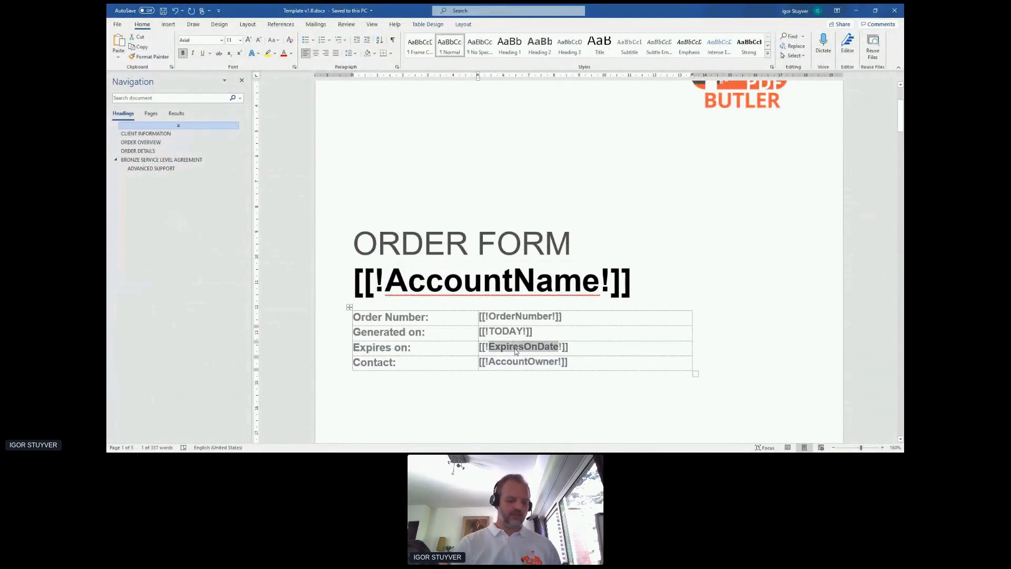
right_click(515, 350)
key("Escape")
right_click(506, 349)
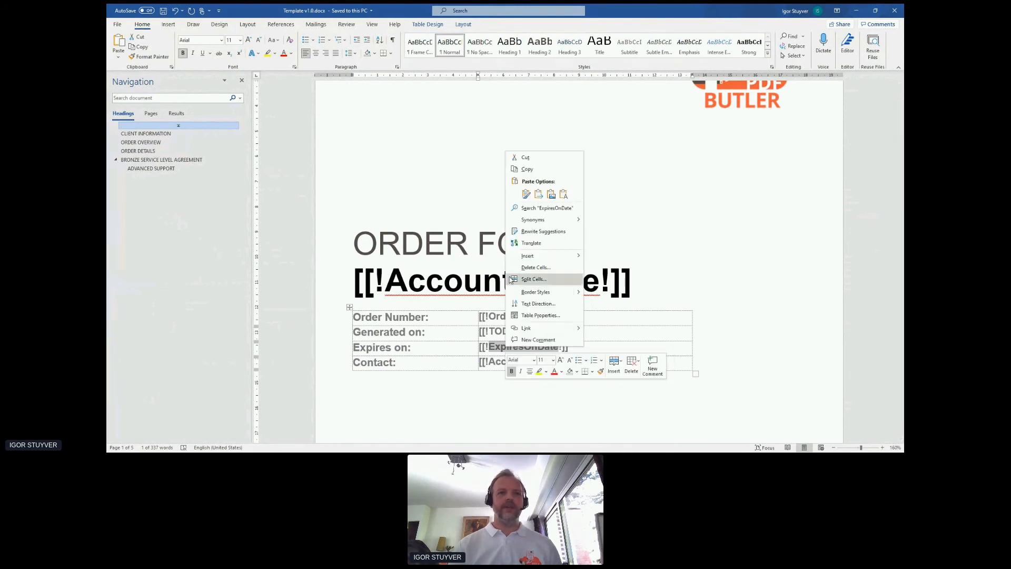
left_click(526, 169)
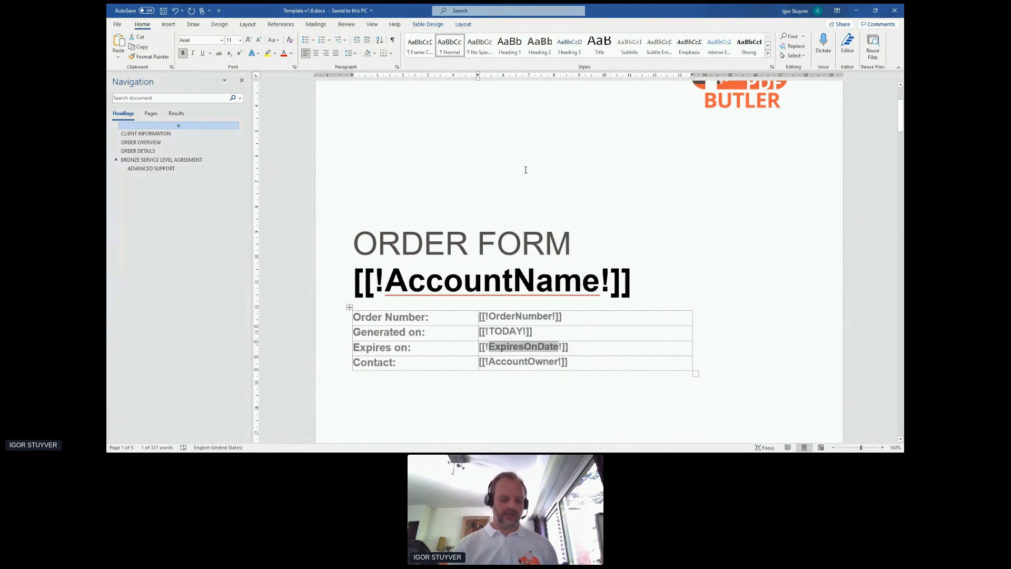
Back in the PDF Butler doc config, start a SINGLE config type named ExpiresOnDate, mapped to PakDreamin Opportunity's Expires_On__c field.
key("alt+Tab")
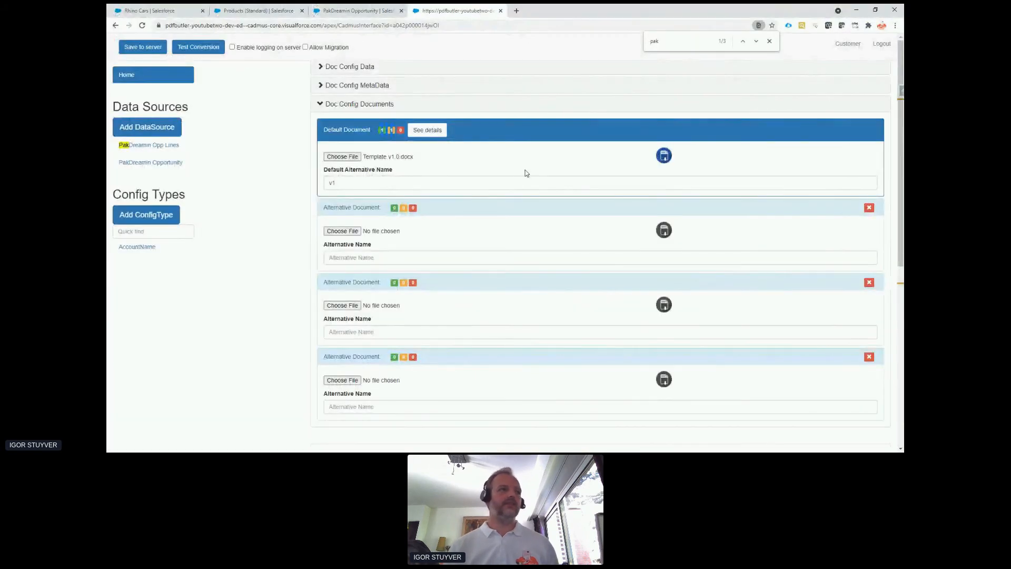
left_click(168, 215)
left_click(356, 95)
key("ctrl+v")
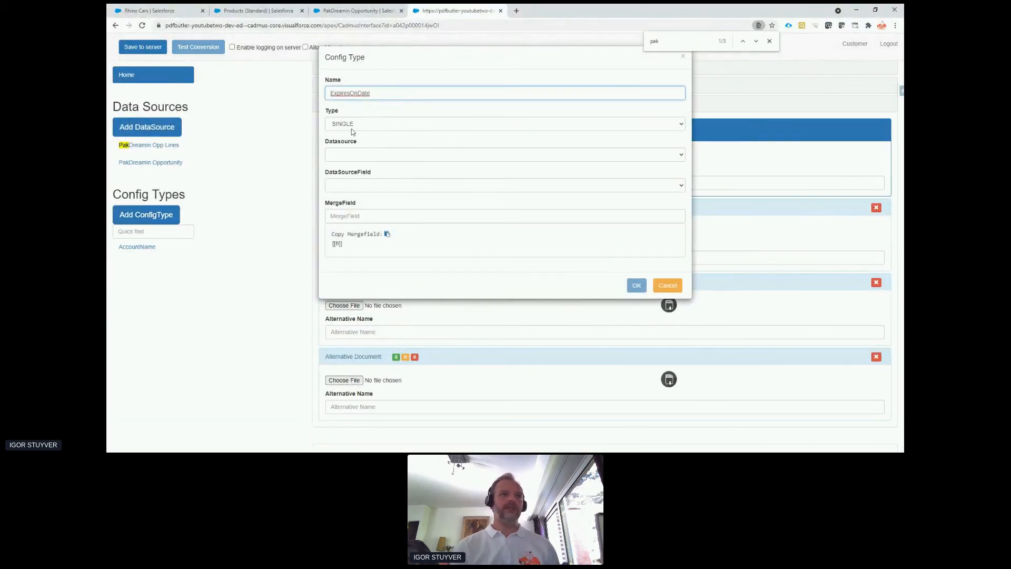
left_click(350, 153)
left_click(359, 190)
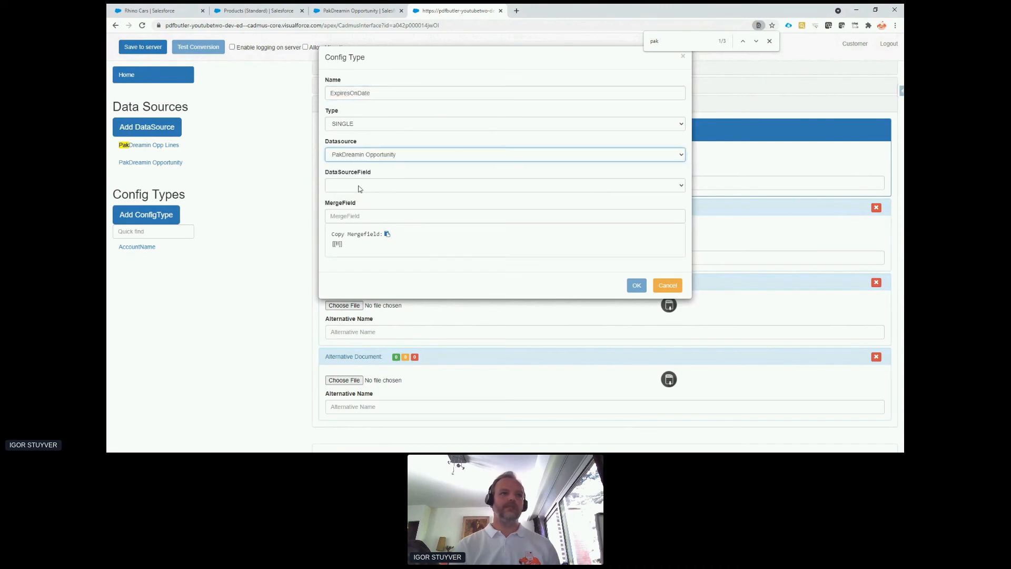
left_click(360, 189)
left_click(368, 240)
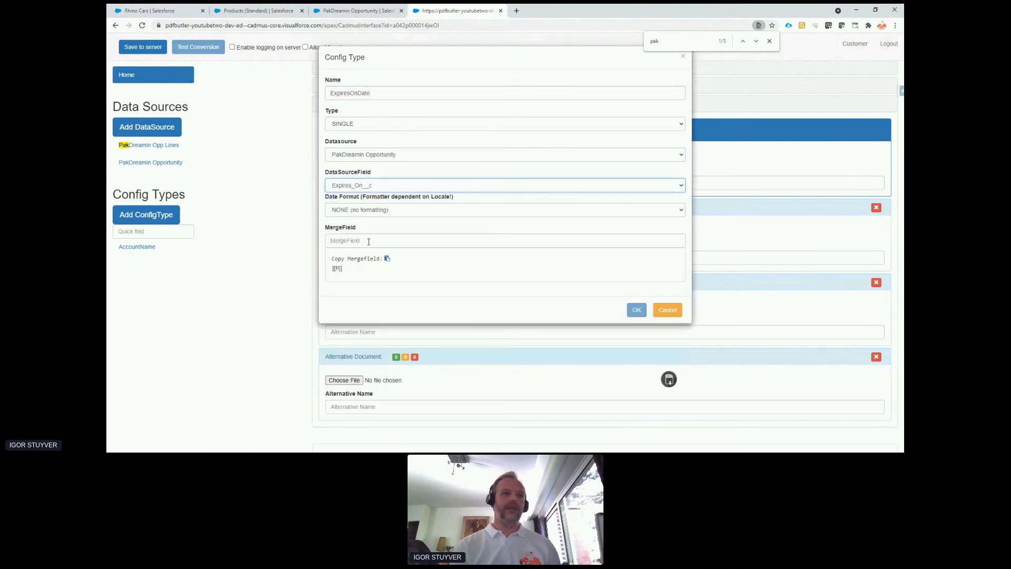
left_click(389, 211)
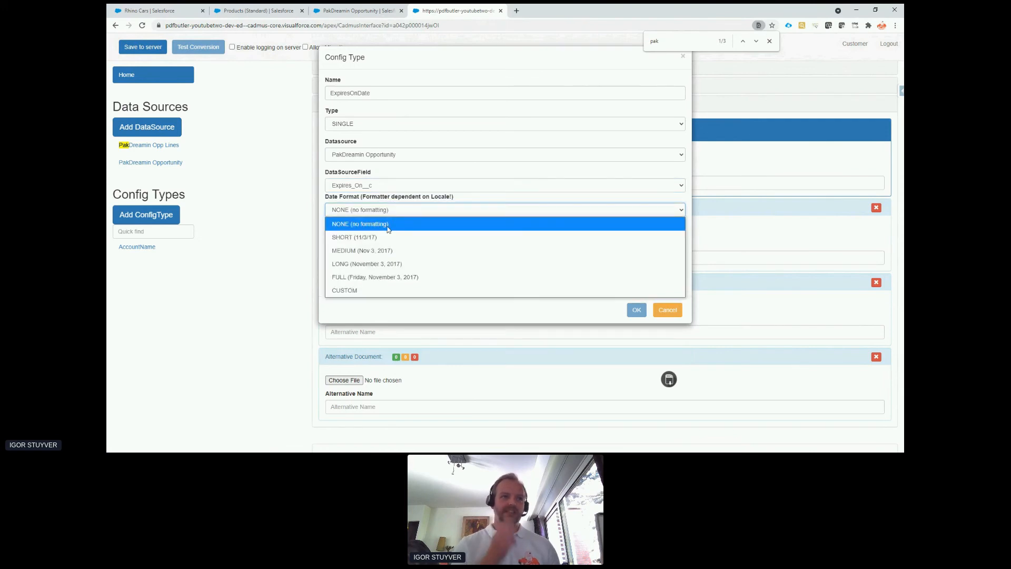
left_click(390, 291)
left_click(365, 236)
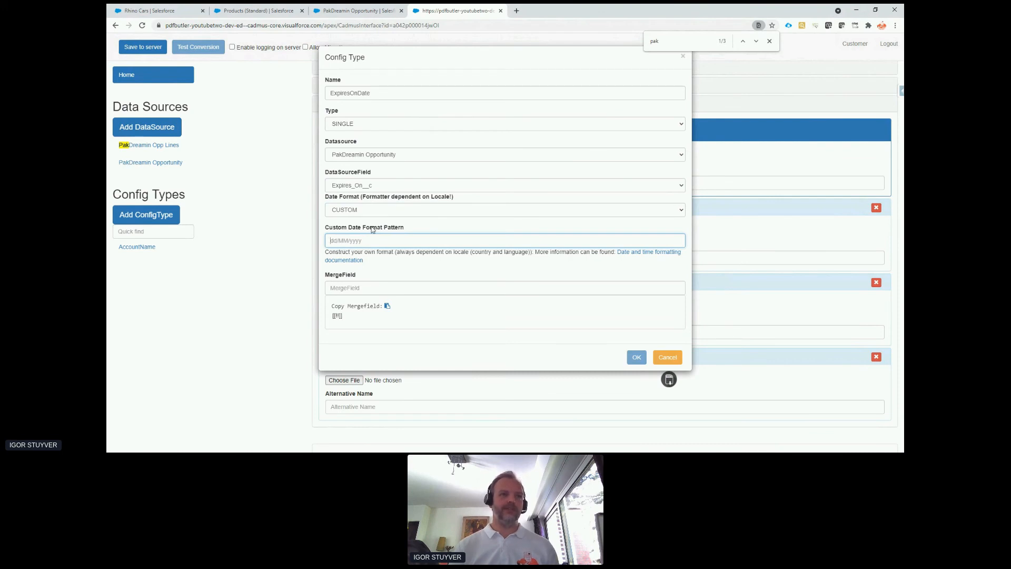
Set the ExpiresOnDate config type's date format to FULL and its merge field to ExpiresOnDate, and confirm it.
left_click(374, 219)
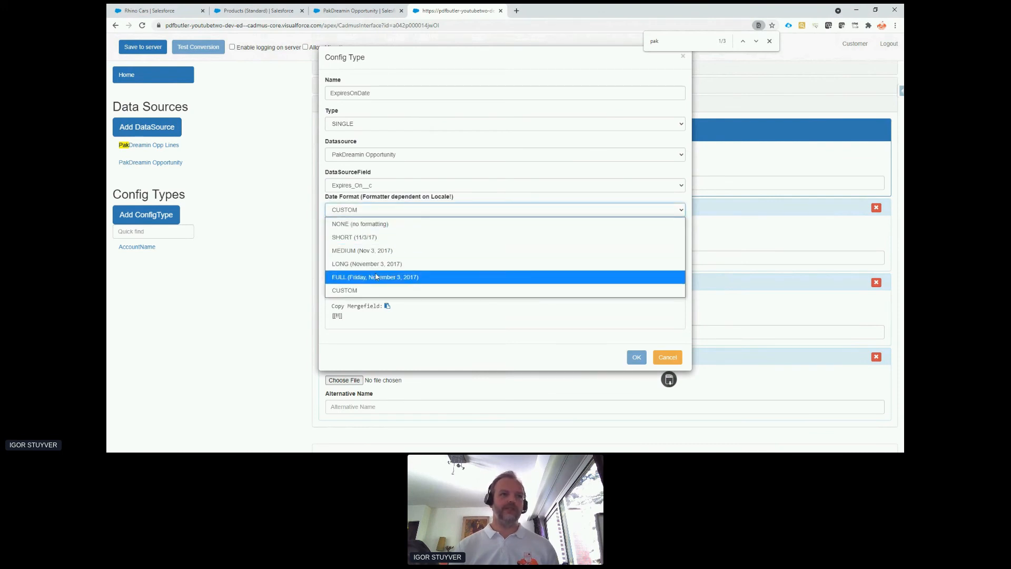
left_click(378, 279)
left_click(373, 242)
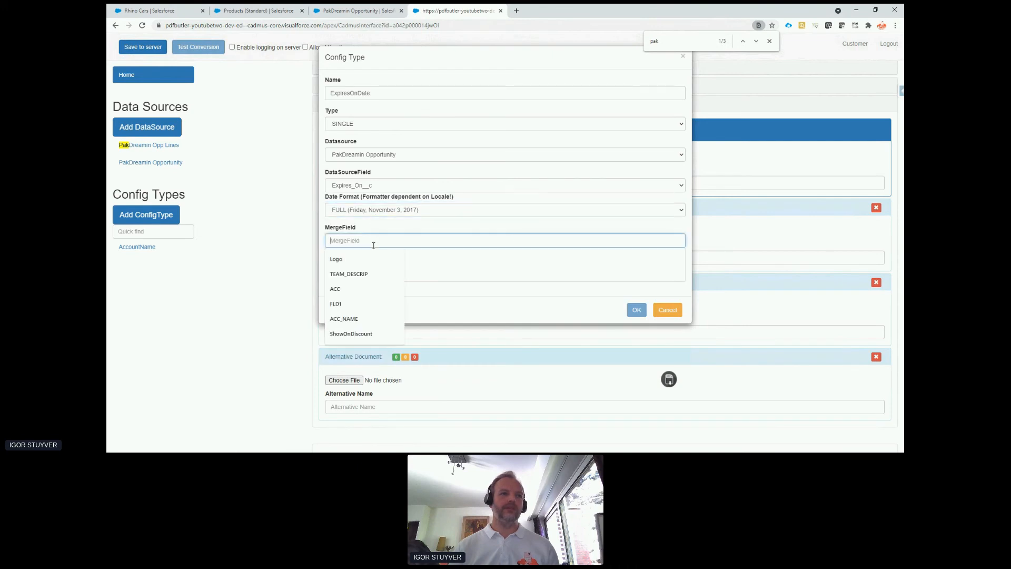
key("ctrl+v")
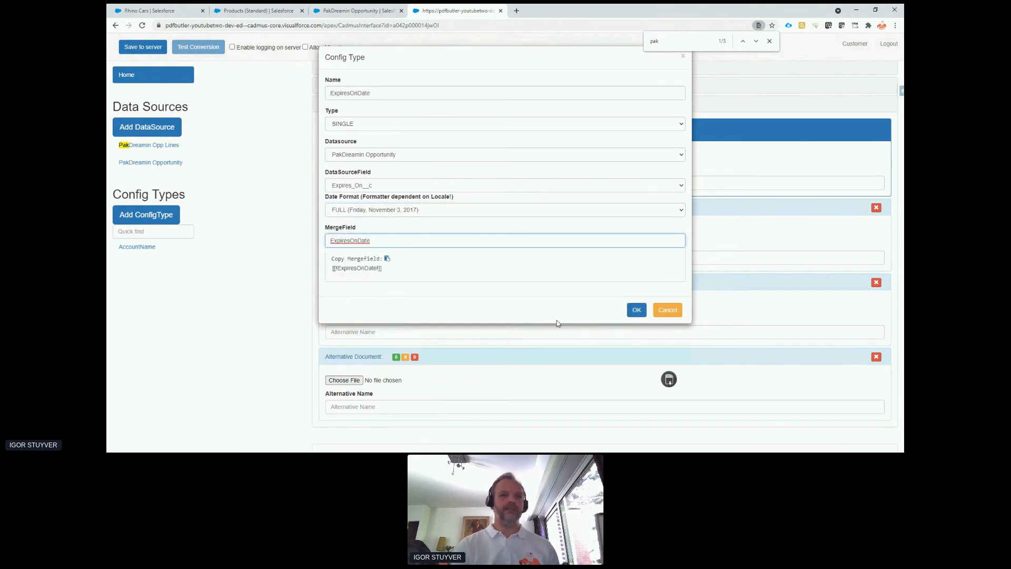
left_click(637, 310)
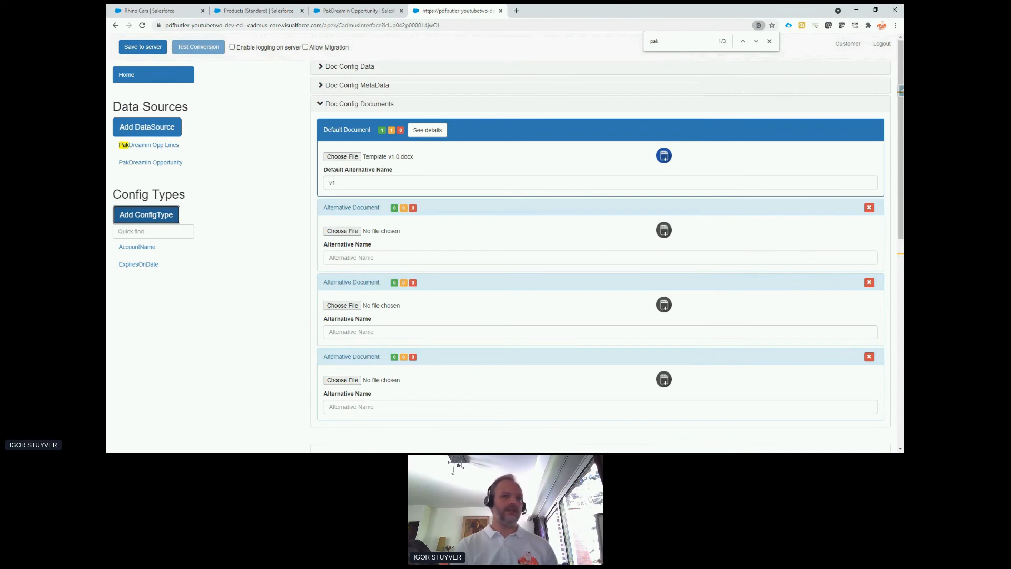
Switch to the Word template and copy the merge field name StageName from the Order Stage line.
key("alt+Tab")
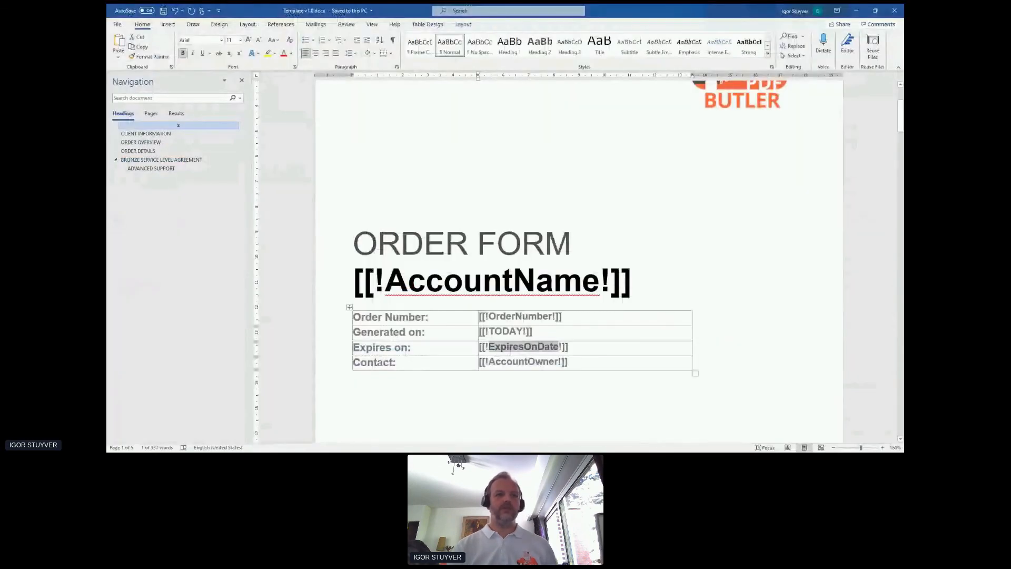
scroll(415, 305, "down", 3)
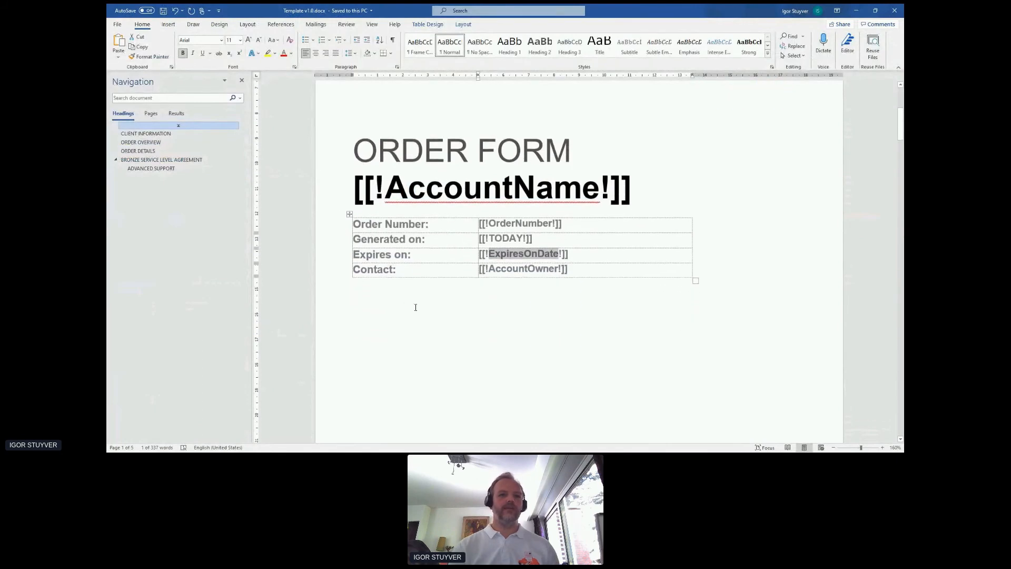
double_click(510, 176)
scroll(493, 248, "down", 5)
scroll(493, 252, "down", 3)
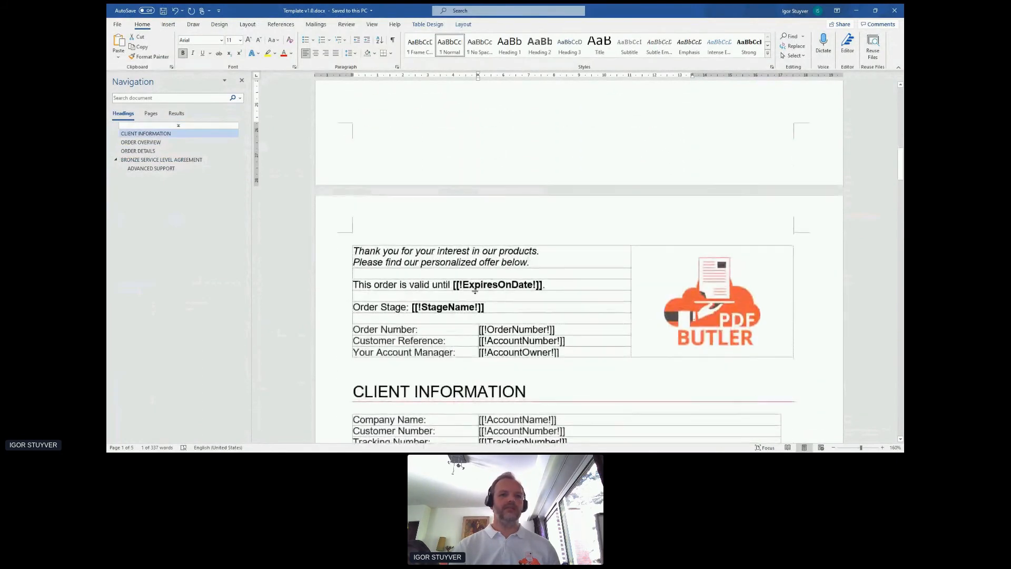
double_click(437, 309)
key("ctrl+c")
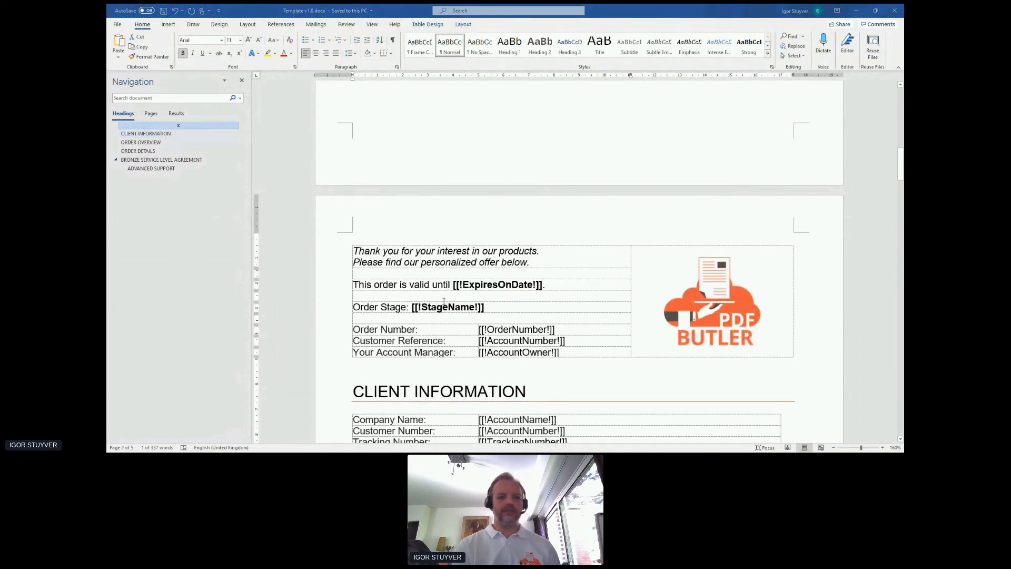
Back in the PDF Butler doc config, add a SINGLE config type StageName with merge field StageName, mapped to PakDreamin Opportunity's StageName field.
key("alt+Tab")
left_click(143, 214)
left_click(378, 94)
key("ctrl+v")
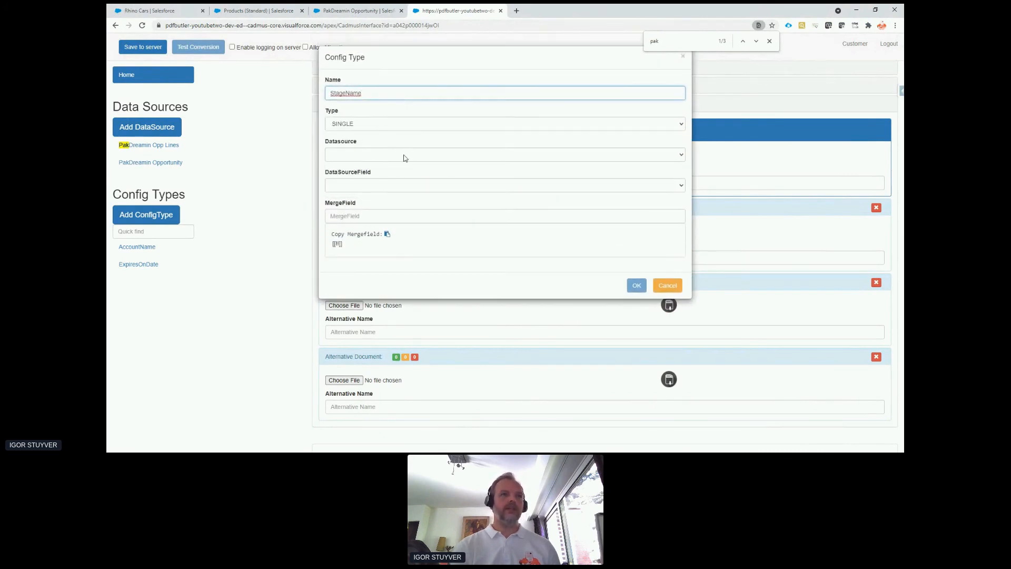
left_click(405, 158)
left_click(412, 194)
left_click(411, 189)
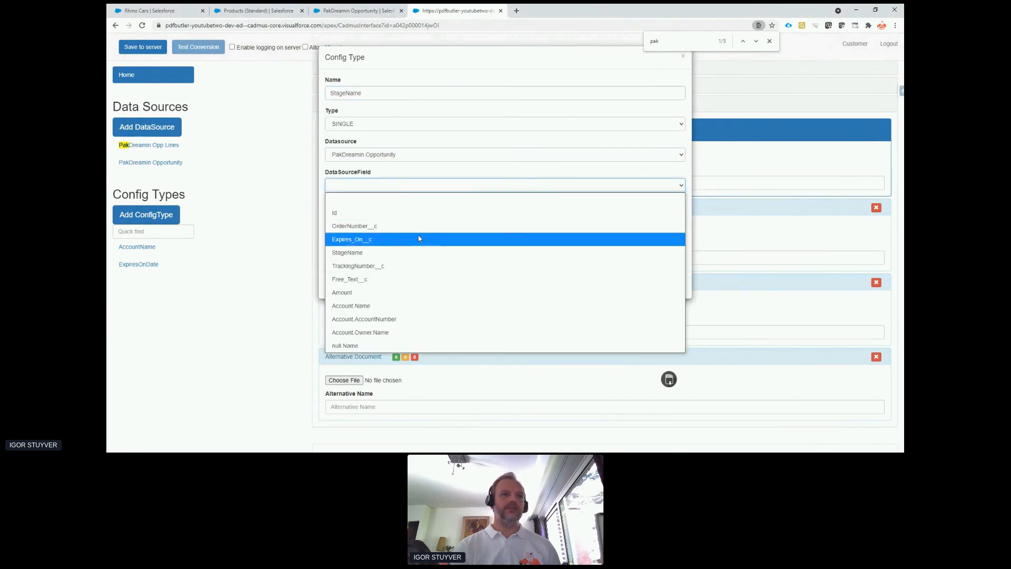
left_click(417, 253)
left_click(399, 215)
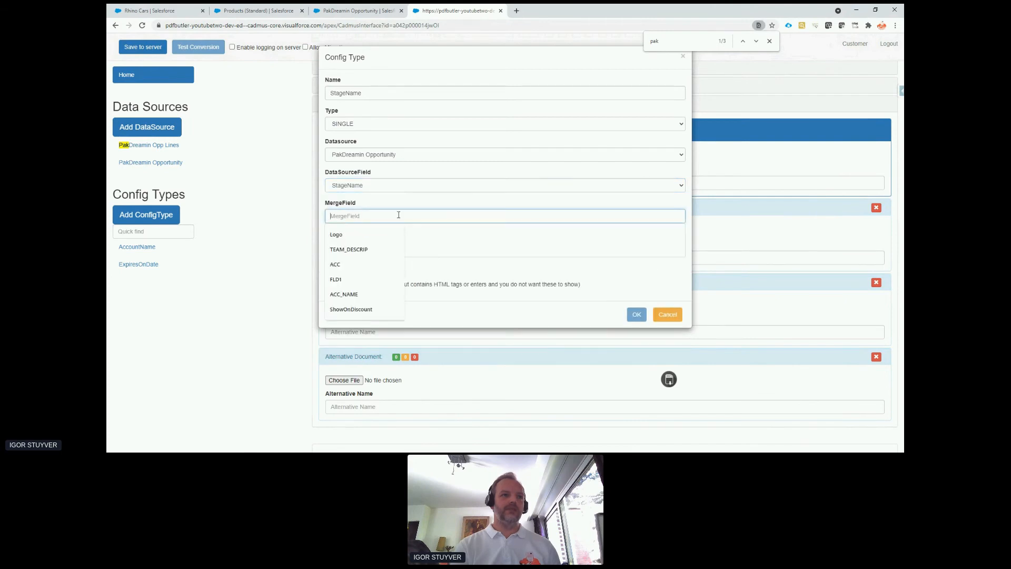
left_click(636, 315)
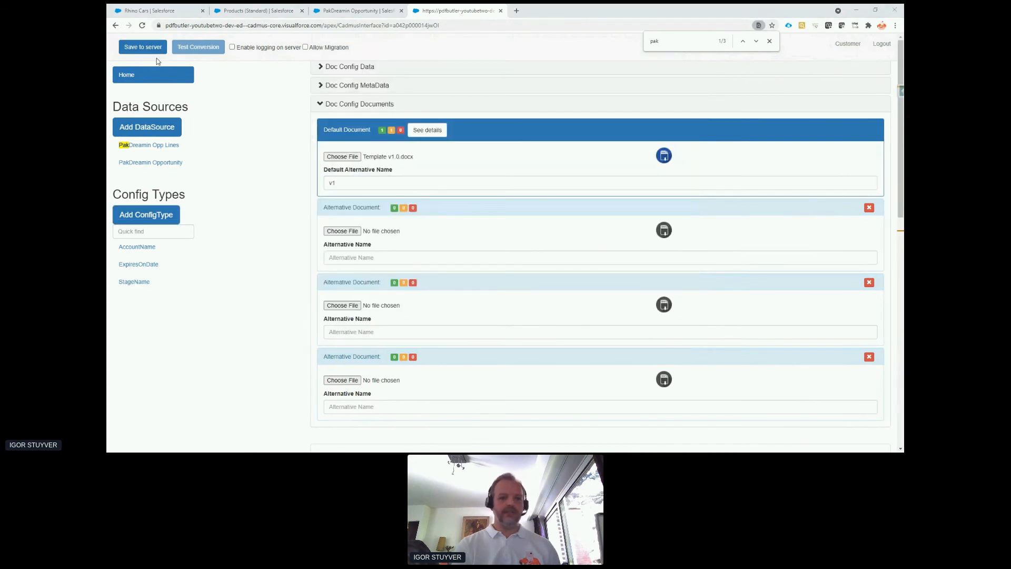
key("alt+Tab")
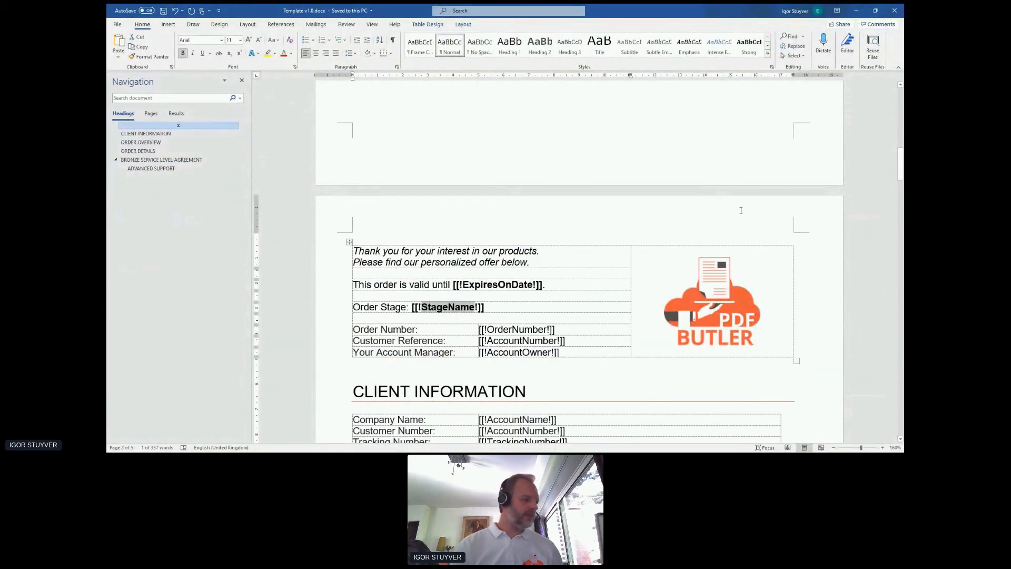
scroll(474, 288, "down", 6)
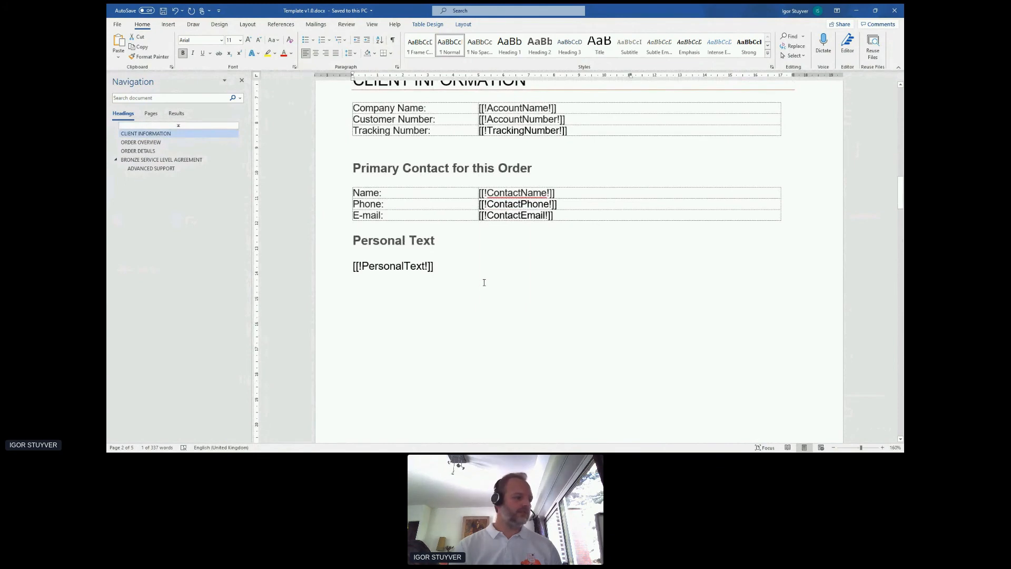
double_click(507, 194)
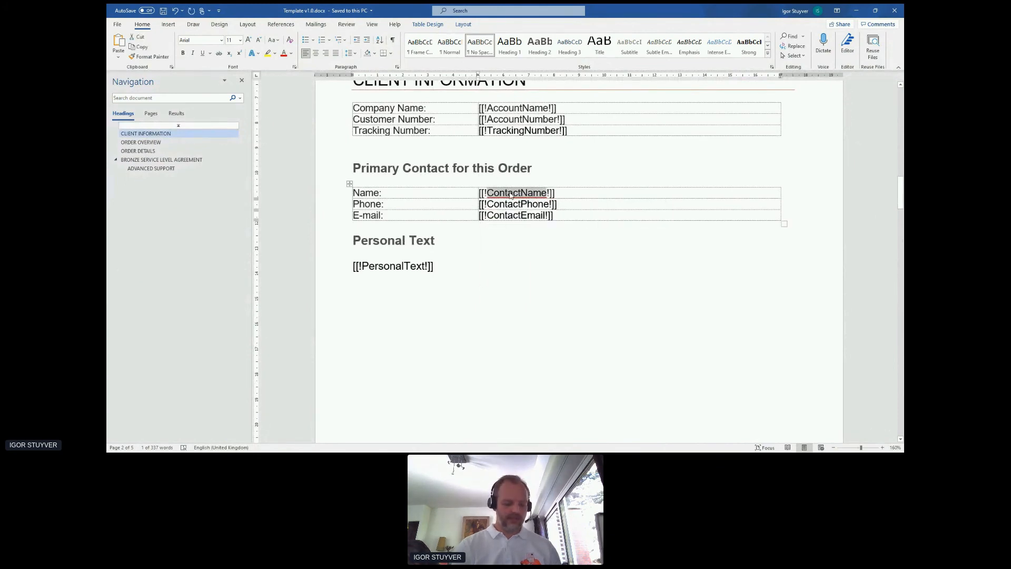
key("alt+Tab")
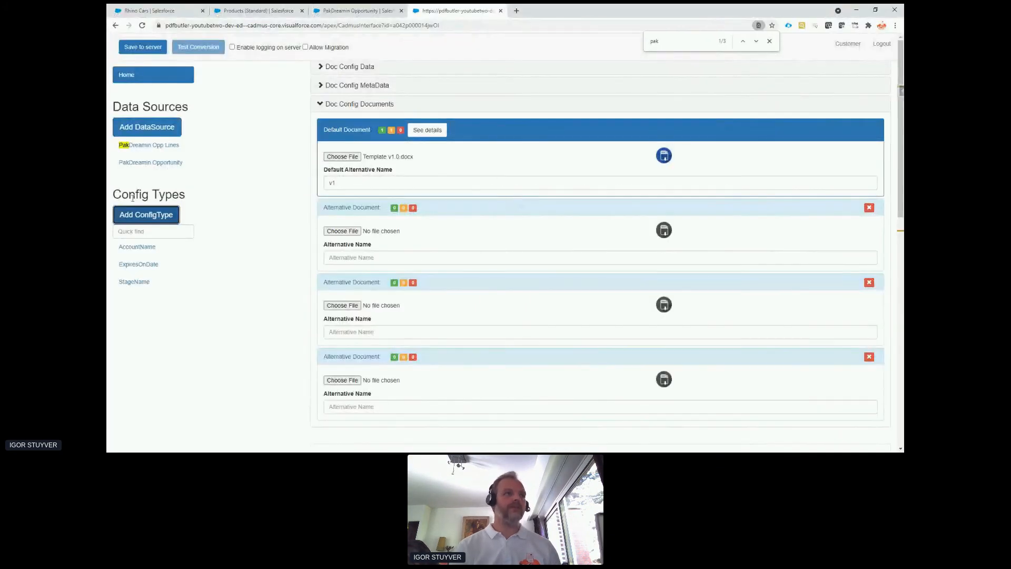
left_click(146, 214)
left_click(158, 218)
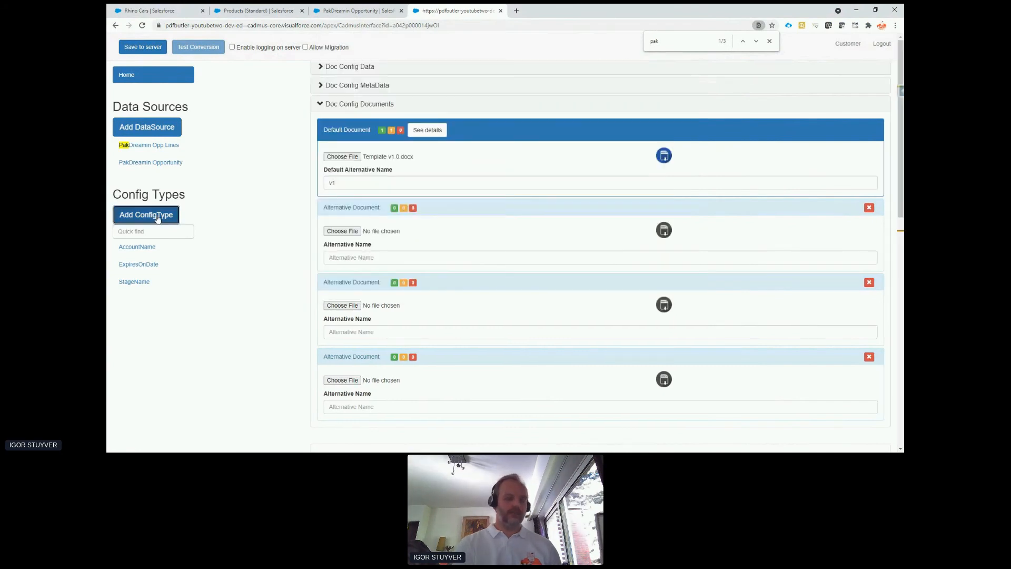
Switch to the Word template and copy the merge field name TotalOppPrice from the Order Overview section.
key("alt+Tab")
scroll(425, 227, "down", 5)
scroll(425, 227, "down", 5)
scroll(418, 222, "up", 1)
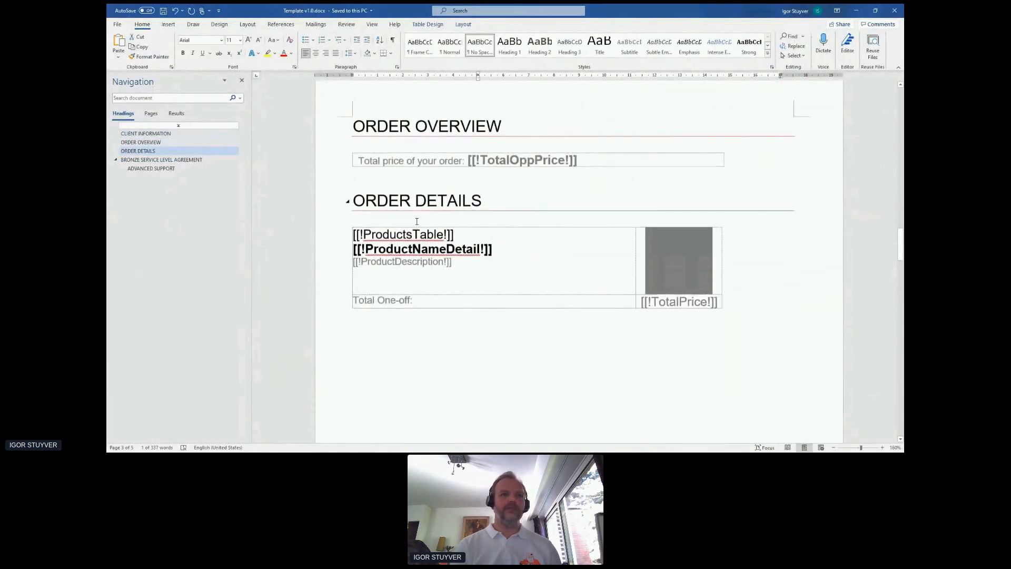
double_click(492, 165)
key("ctrl+c")
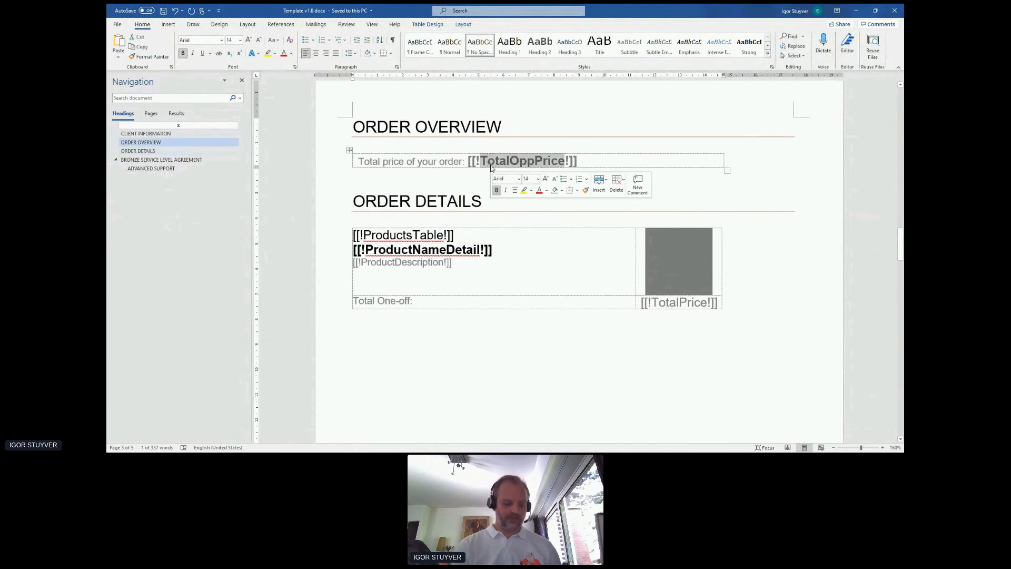
Back in the PDF Butler doc config, start a SINGLE config type named TotalOppPrice, mapped to PakDreamin Opportunity's Amount field.
key("alt+Tab")
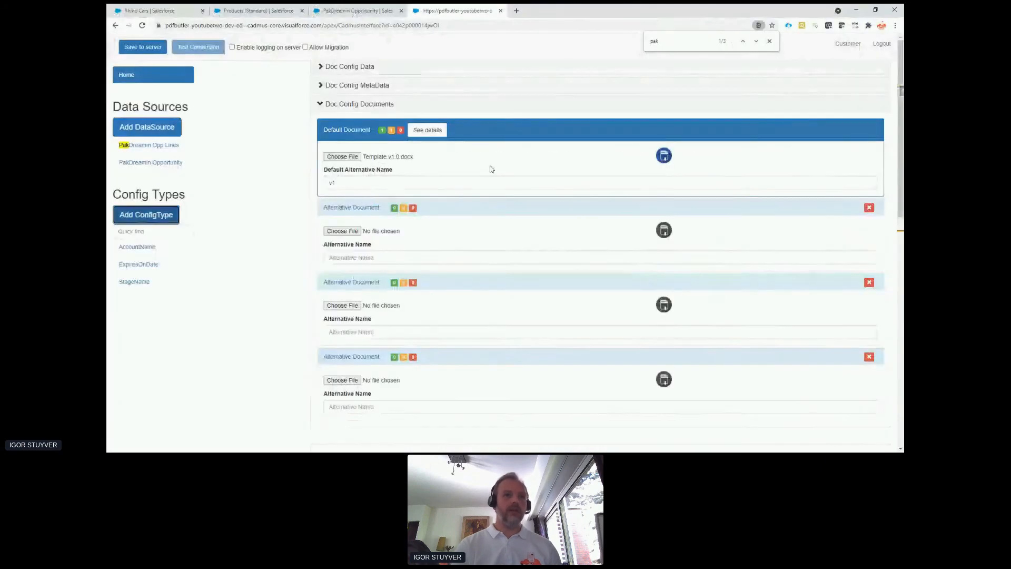
left_click(138, 217)
left_click(371, 94)
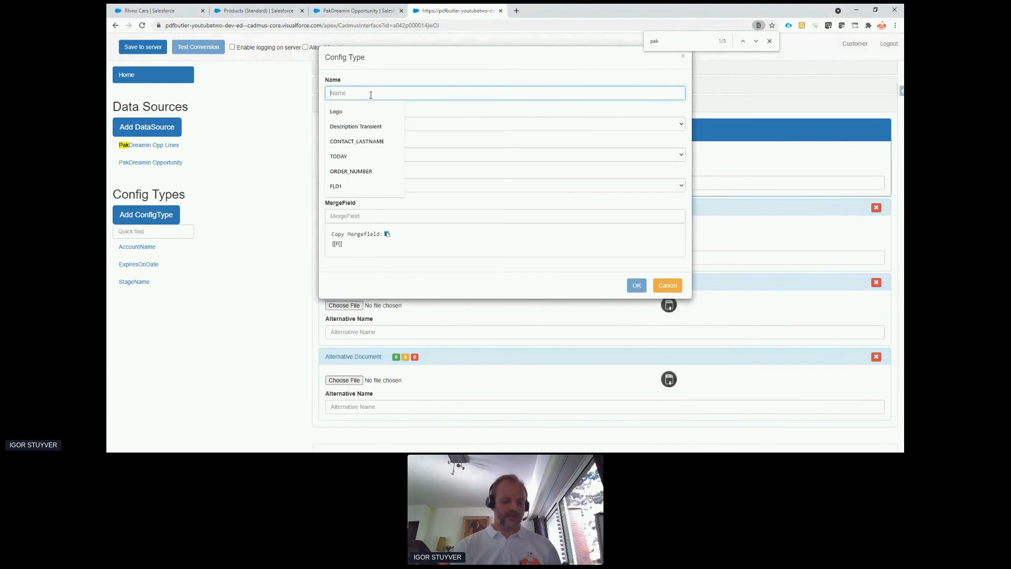
key("ctrl+v")
left_click(384, 153)
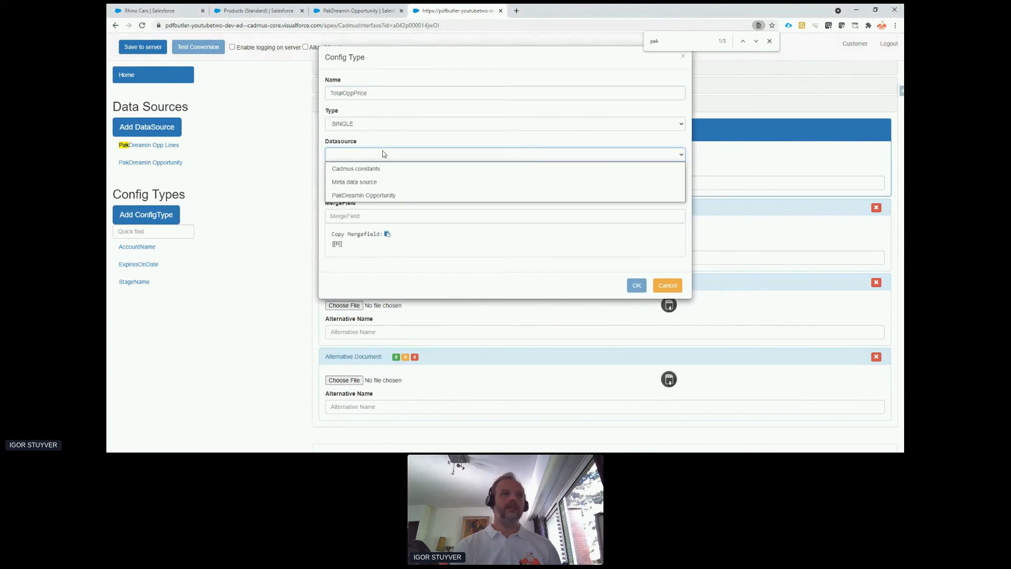
left_click(387, 194)
left_click(388, 186)
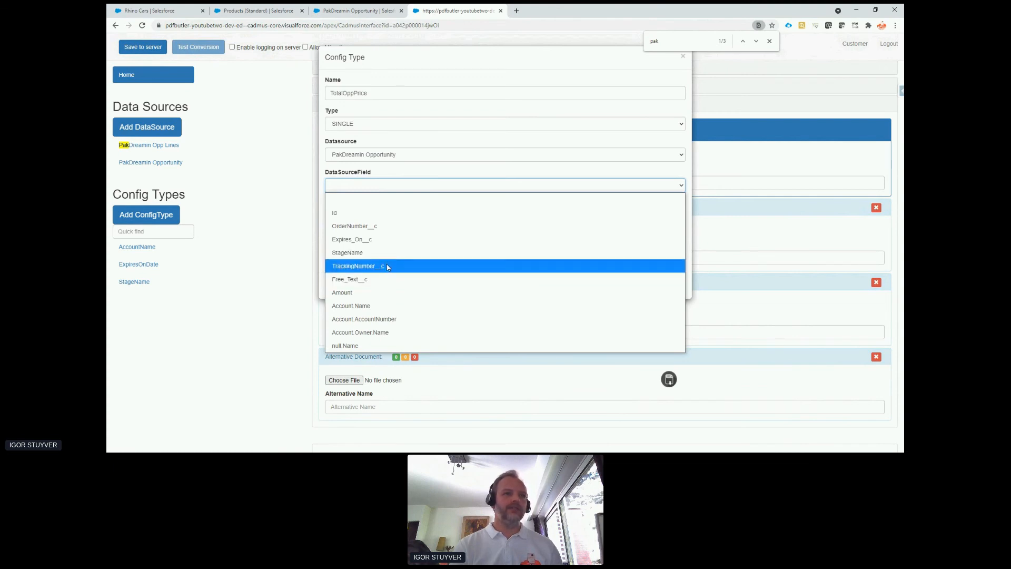
left_click(394, 297)
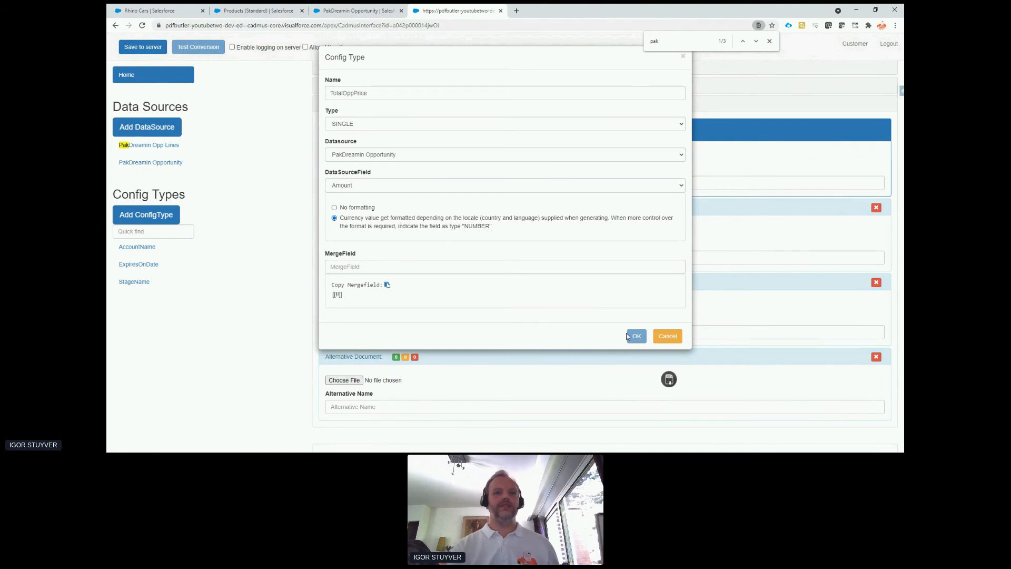
Set the config type's merge field to TotalOppPrice, confirm it, and save the doc config to the server.
left_click(457, 267)
key("ctrl+v")
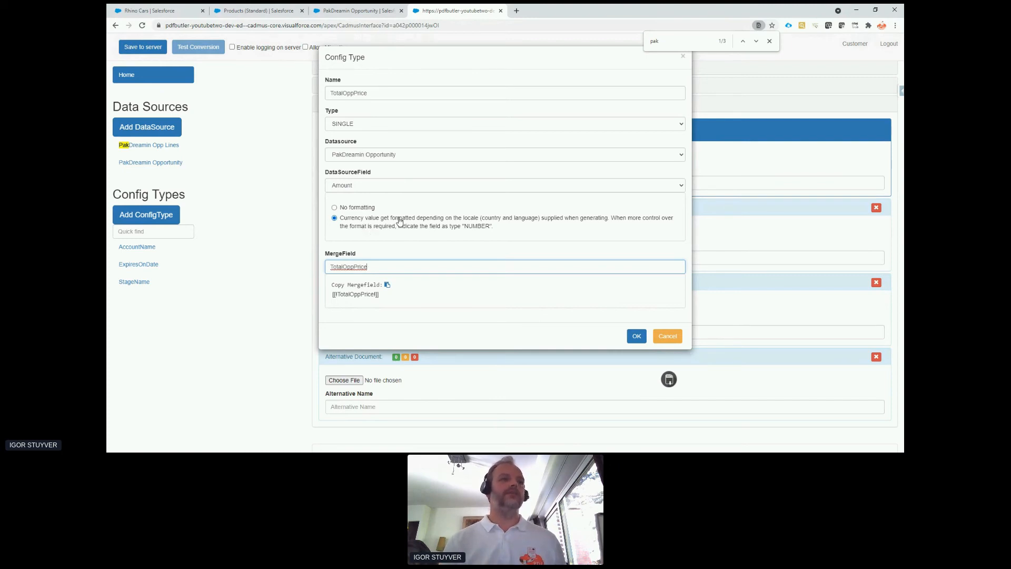
left_click(636, 337)
left_click(143, 48)
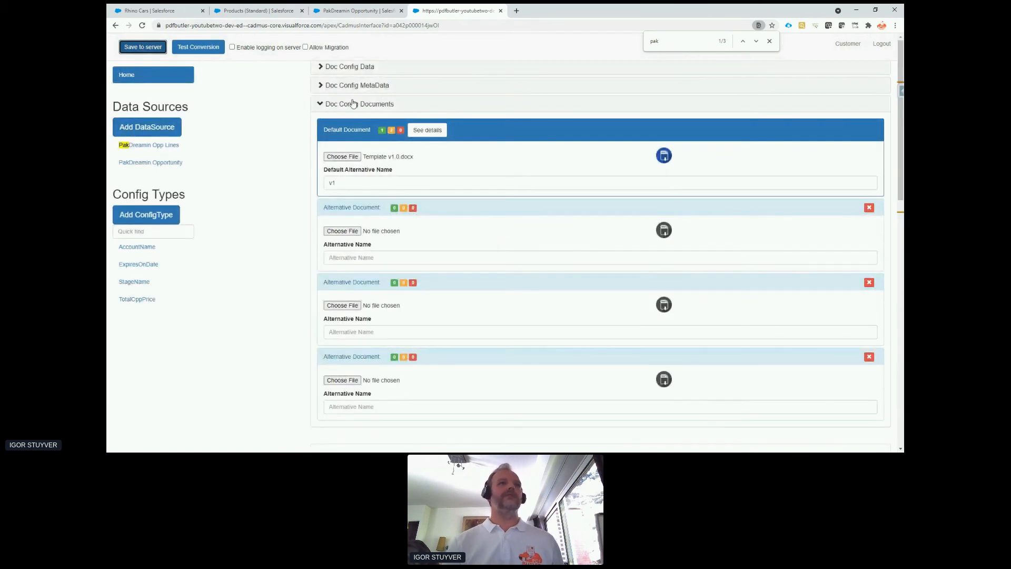
Preview the PakDreamin Quote PDF for Rhino Cars and check the account name, expiry date, order stage and total price.
left_click(149, 10)
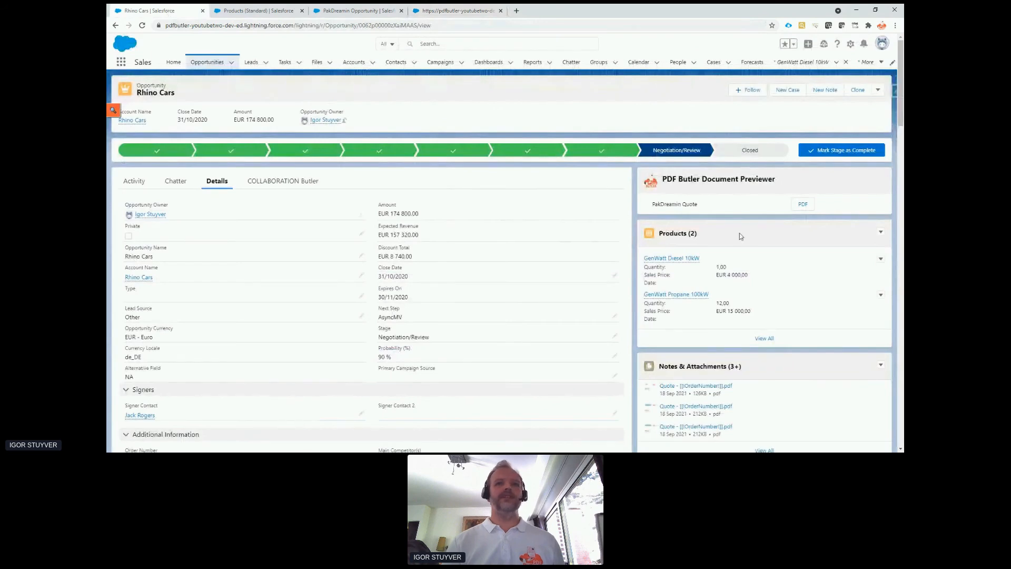
left_click(805, 210)
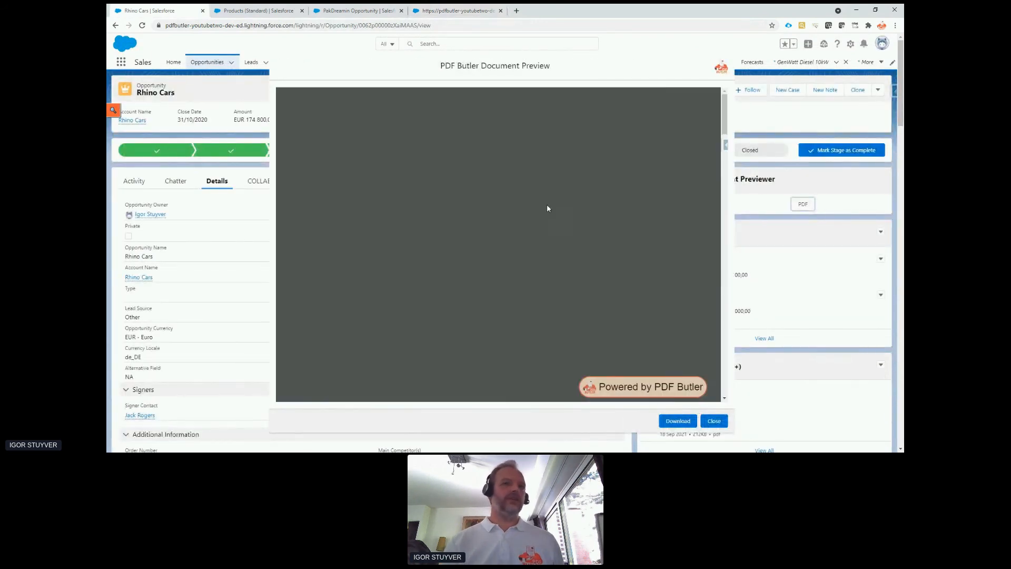
scroll(491, 240, "down", 2)
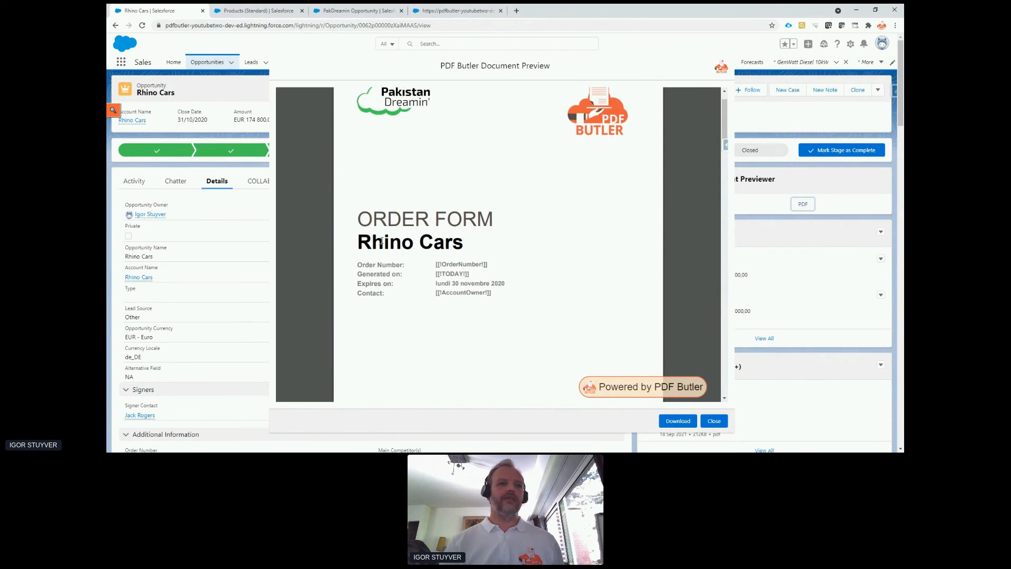
left_click_drag(381, 241, 442, 243)
left_click_drag(443, 283, 500, 283)
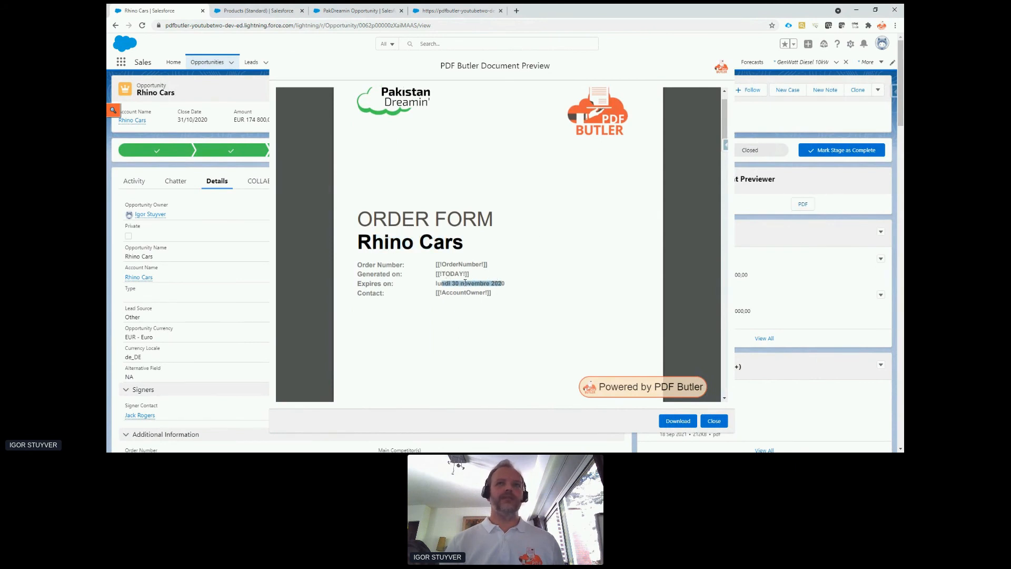
scroll(481, 281, "down", 4)
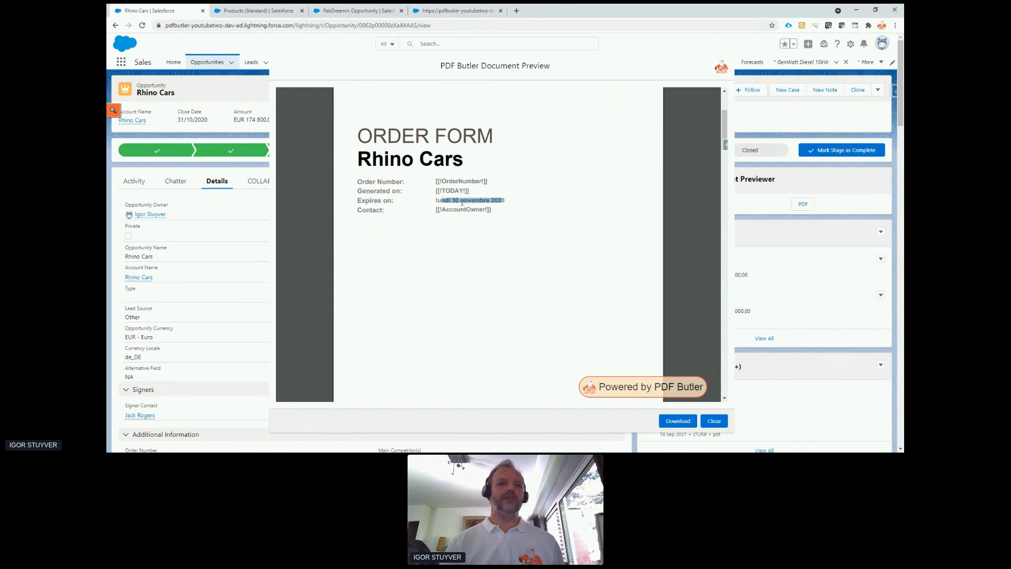
scroll(480, 211, "down", 15)
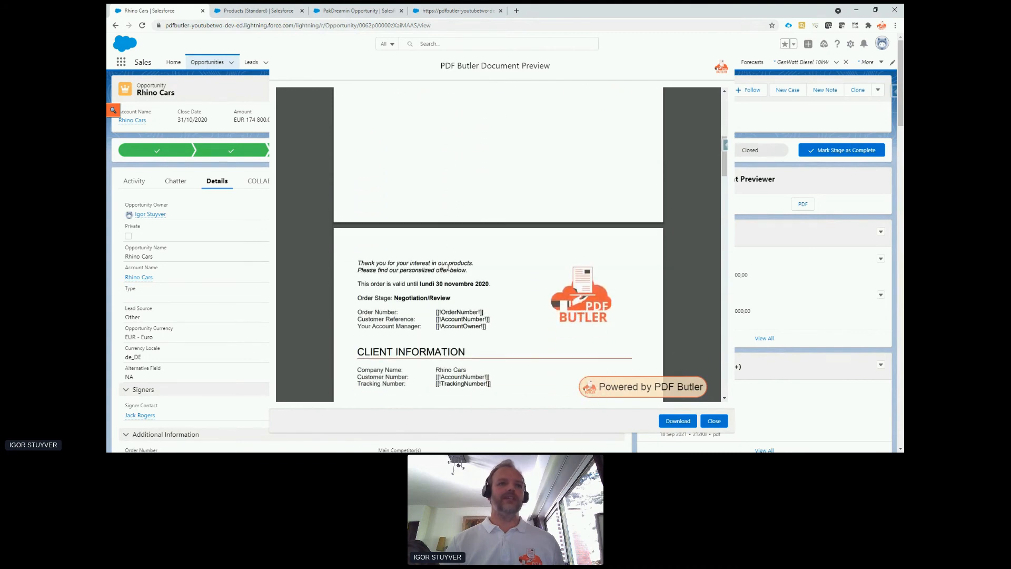
left_click_drag(411, 296, 450, 298)
scroll(442, 282, "down", 6)
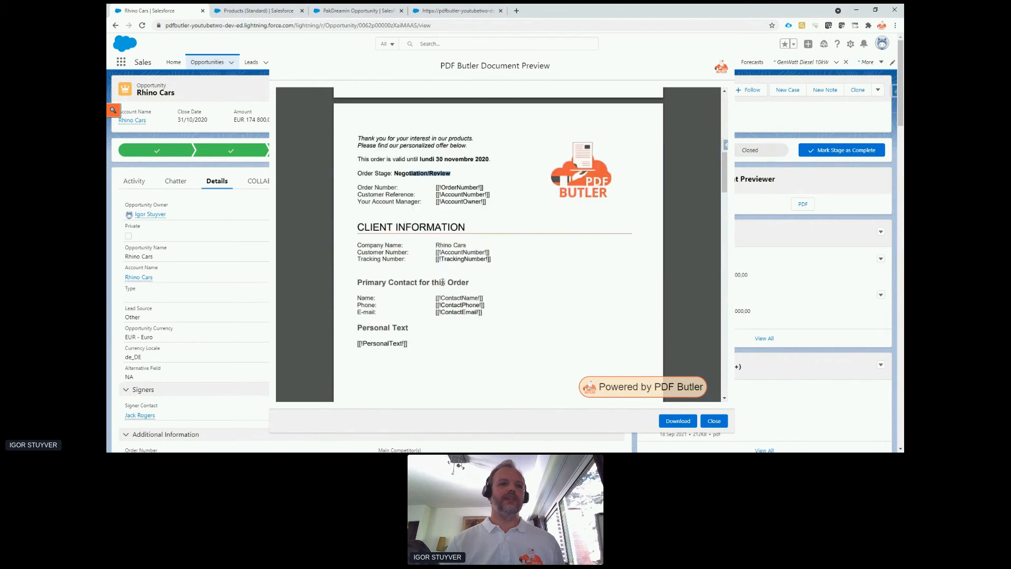
left_click_drag(437, 246, 469, 244)
scroll(489, 256, "down", 12)
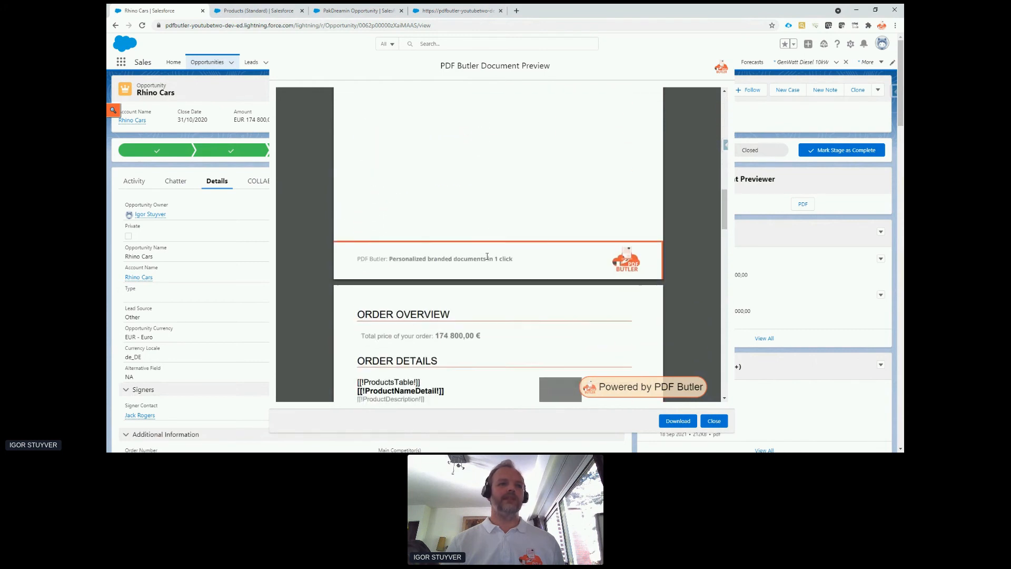
left_click_drag(485, 253, 439, 254)
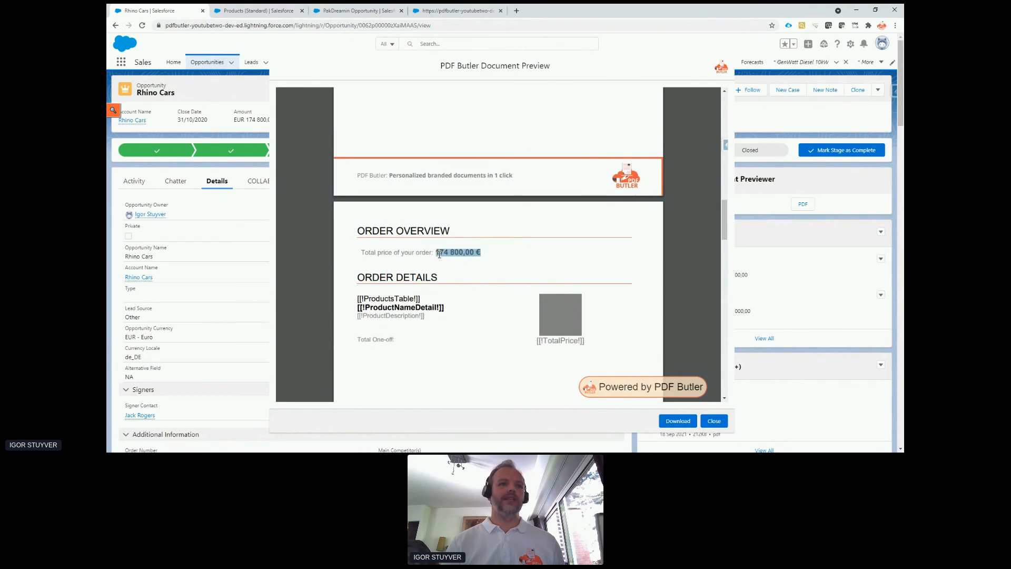
In the PDF preview, inspect the total price's currency sign and the Order Details block, and copy the merge field name ProductsTable.
left_click(489, 253)
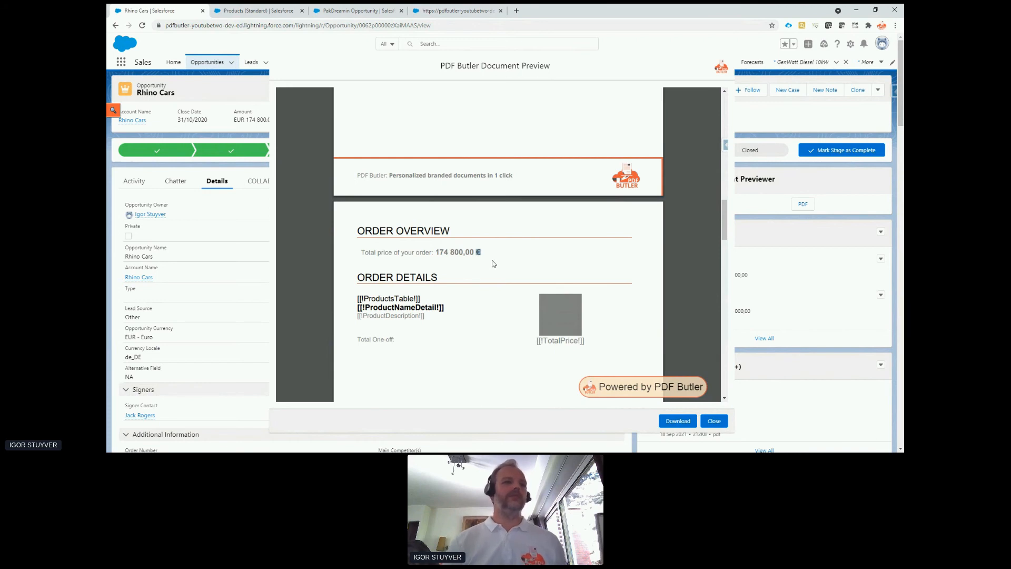
left_click(483, 251)
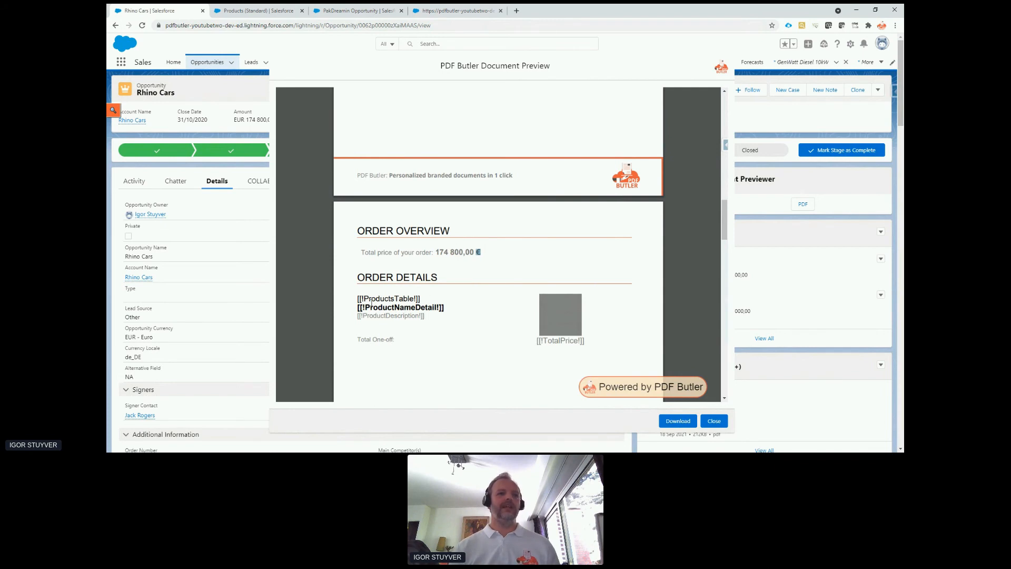
left_click_drag(357, 298, 421, 299)
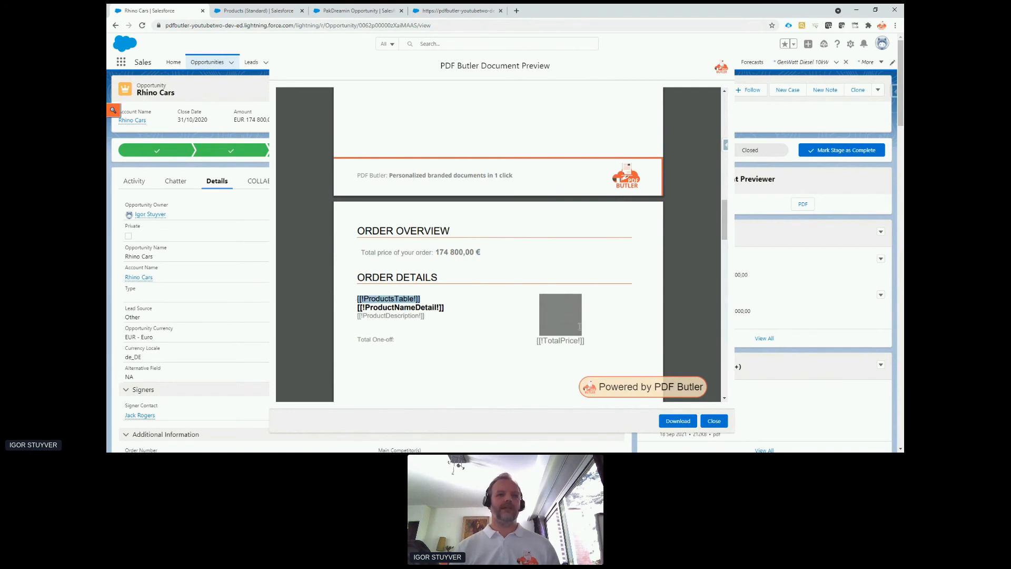
left_click_drag(579, 326, 581, 341)
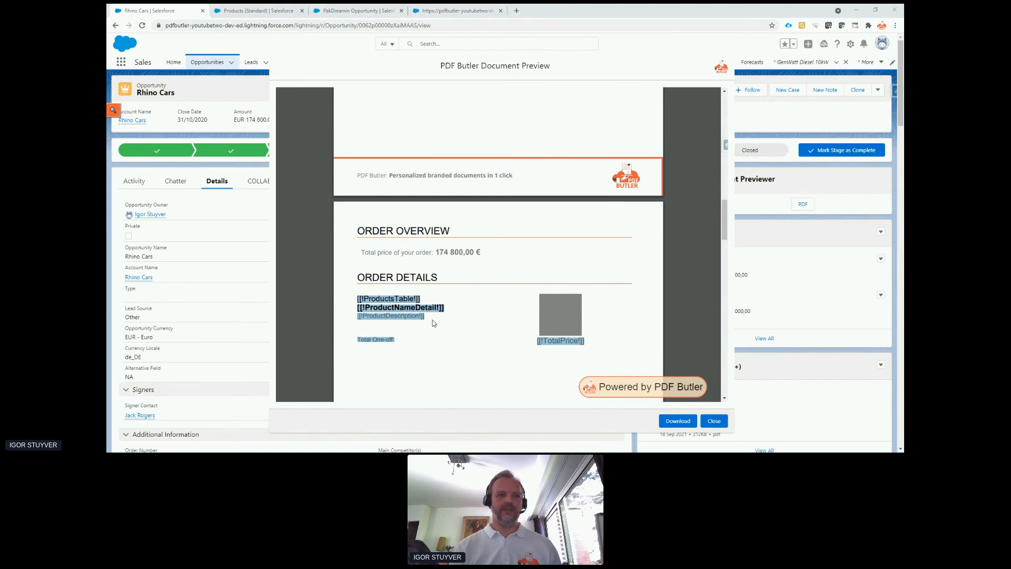
double_click(398, 301)
key("ctrl+c")
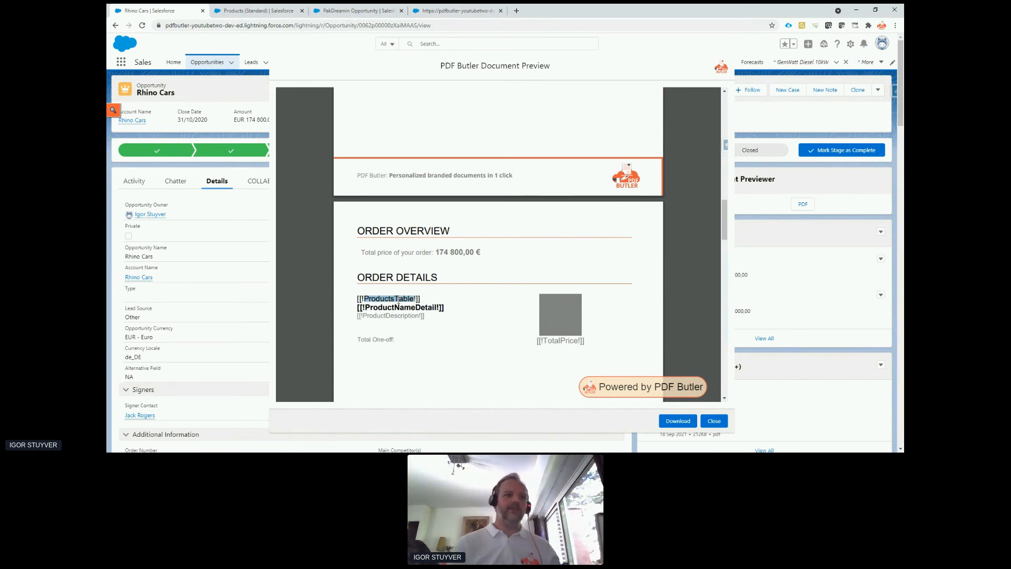
In the PDF Butler doc config, start a new config type named ProductsTable with type TABLE.
left_click(449, 15)
left_click(163, 217)
left_click(352, 94)
type("ProductsTable")
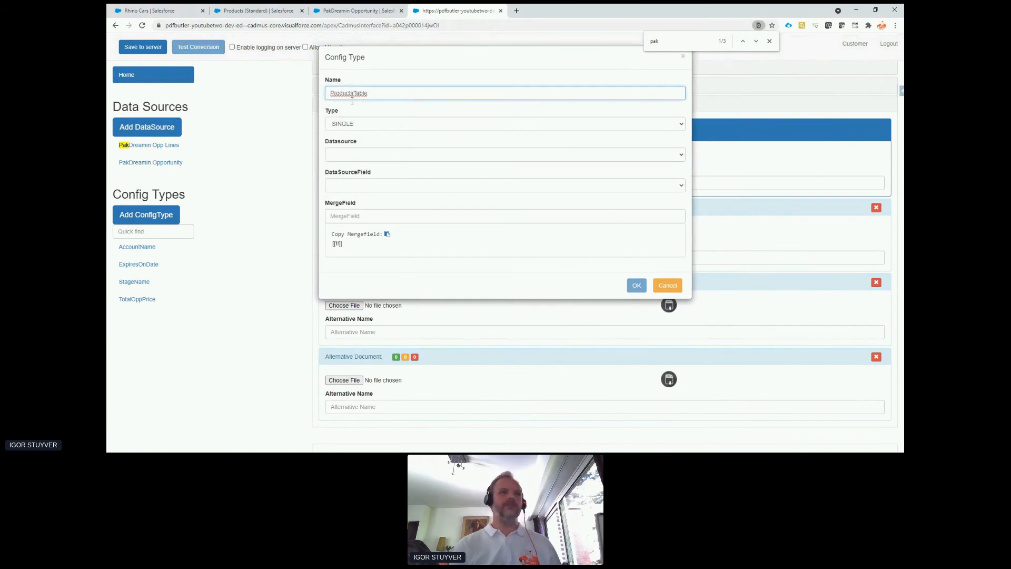
left_click(362, 125)
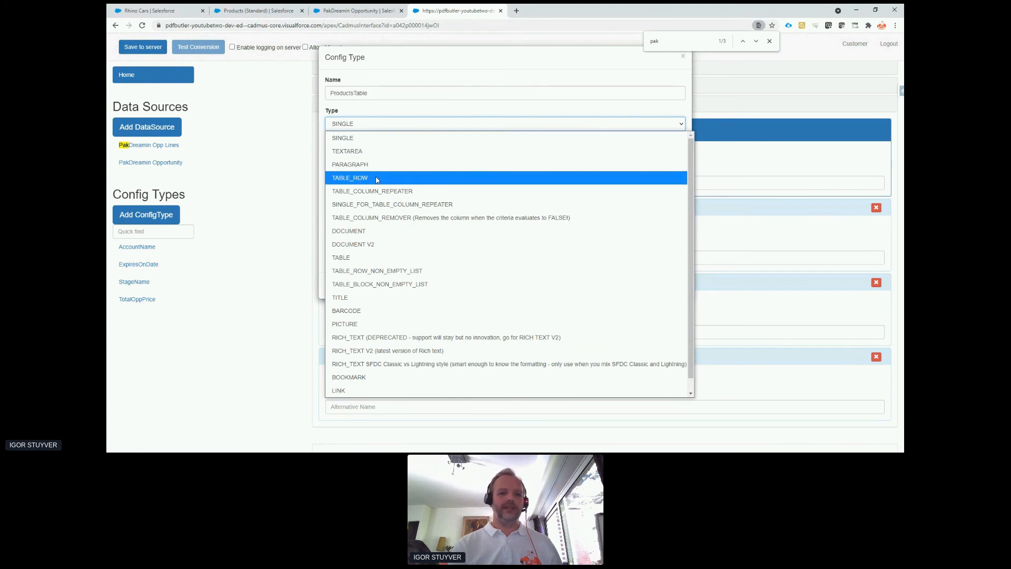
left_click(379, 257)
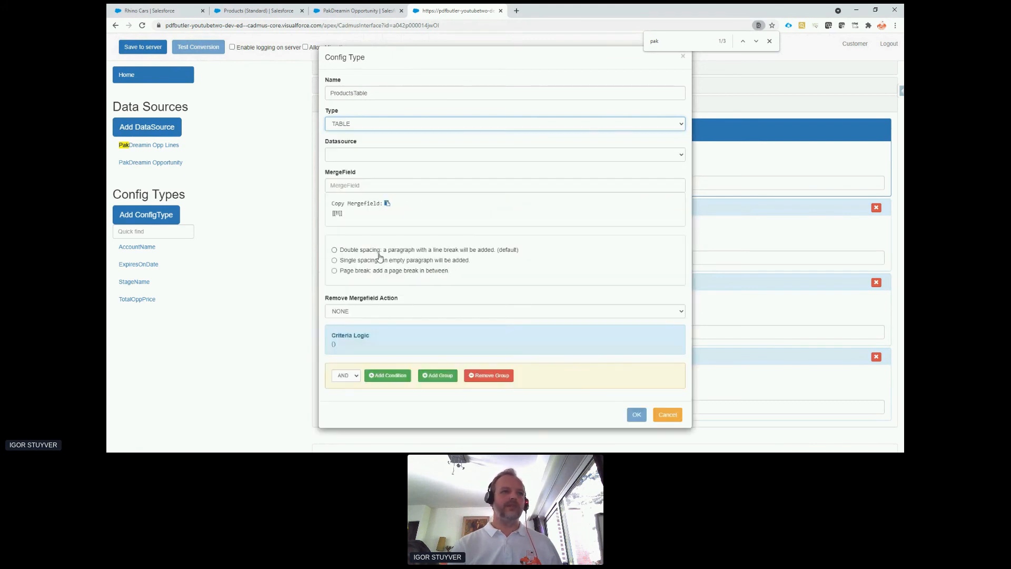
Use PakDreamin Opp Lines as the table's data source, set its merge field to ProductsTable, and confirm the config type.
left_click(379, 156)
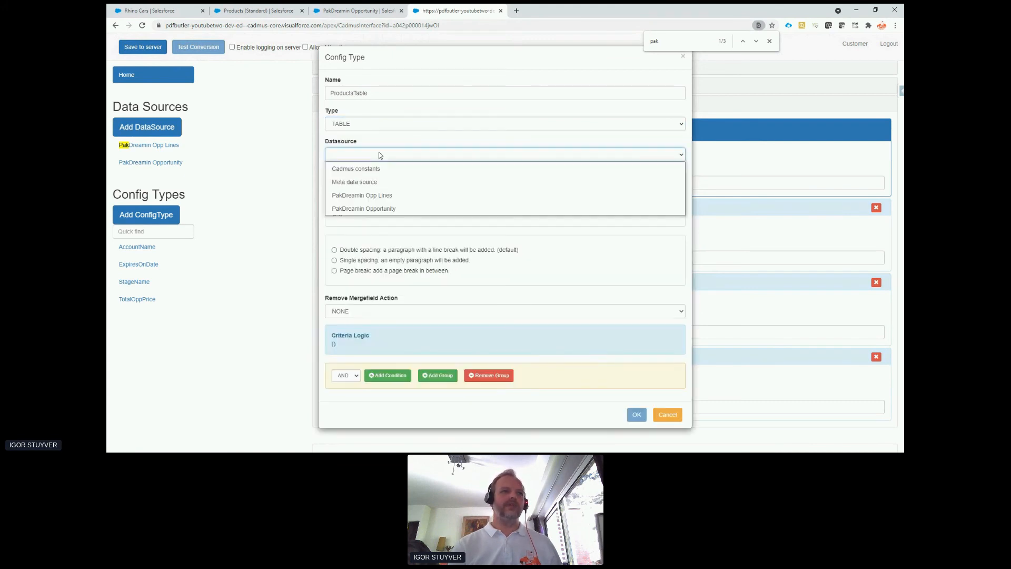
left_click(390, 197)
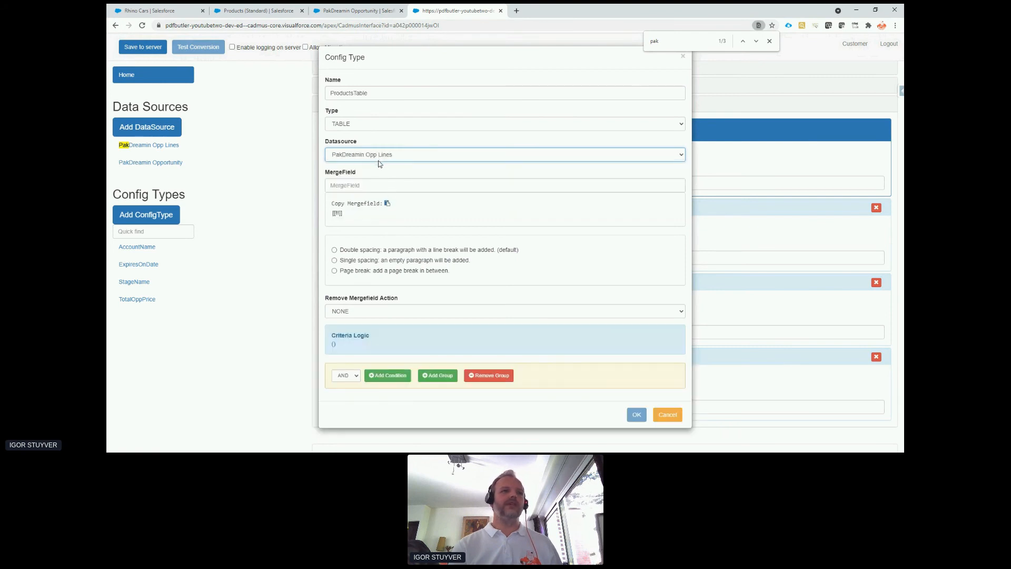
left_click(382, 186)
key("ctrl+v")
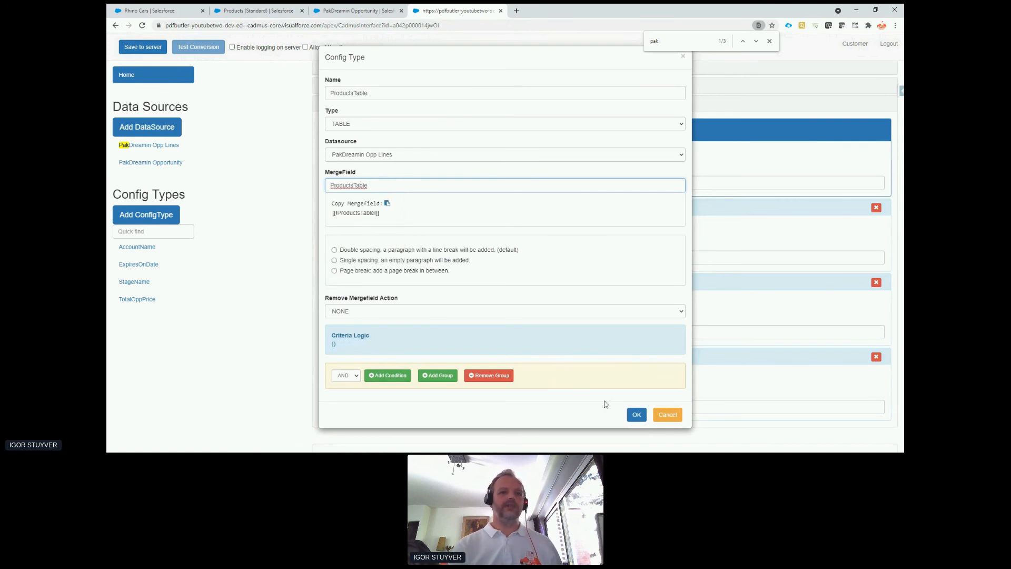
left_click(636, 415)
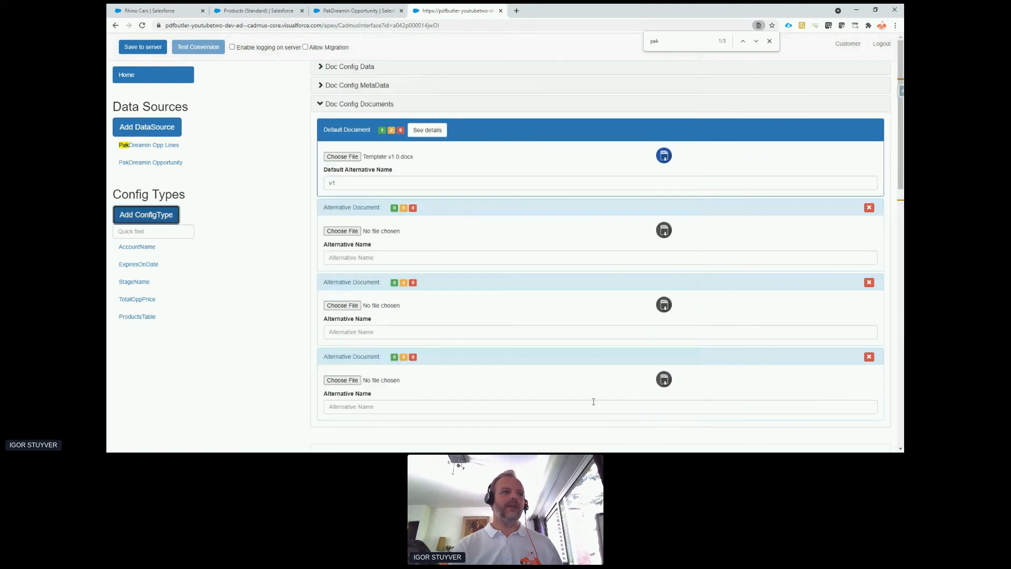
Edit the ProductsTable config type so its remove mergefield action is MERGE FIELD ONLY, and confirm the change.
scroll(484, 342, "down", 5)
left_click(142, 317)
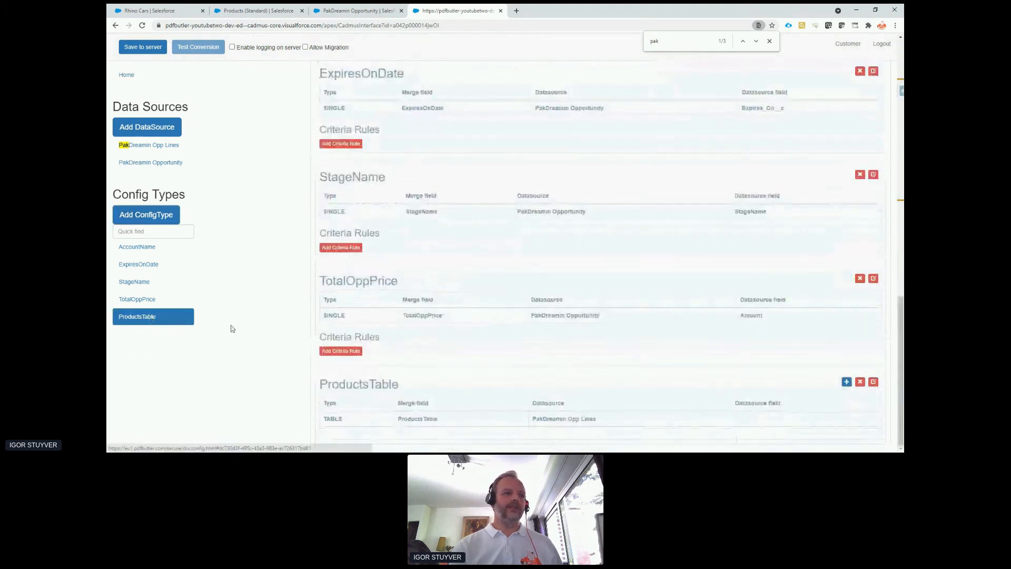
left_click(190, 8)
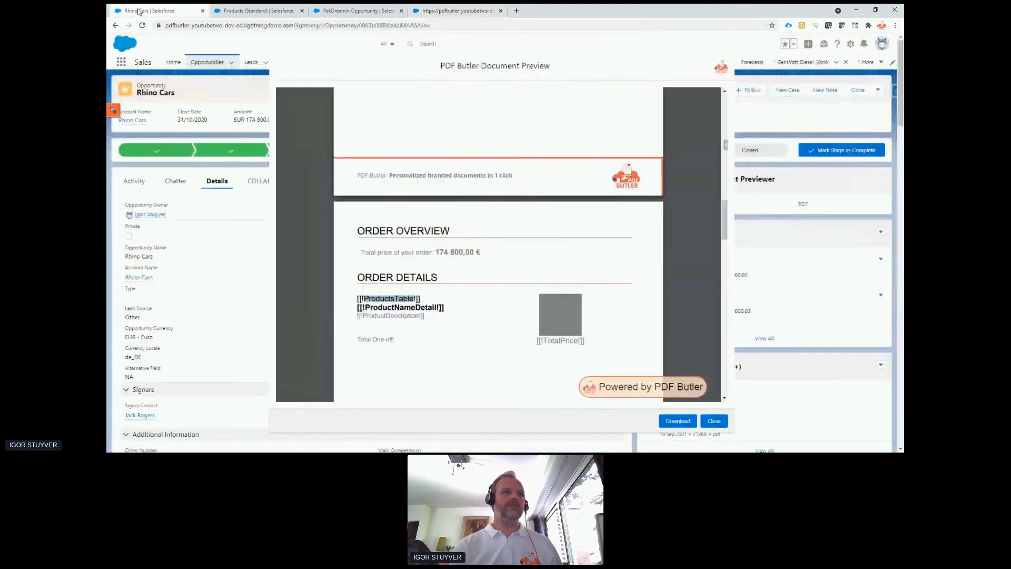
left_click(438, 12)
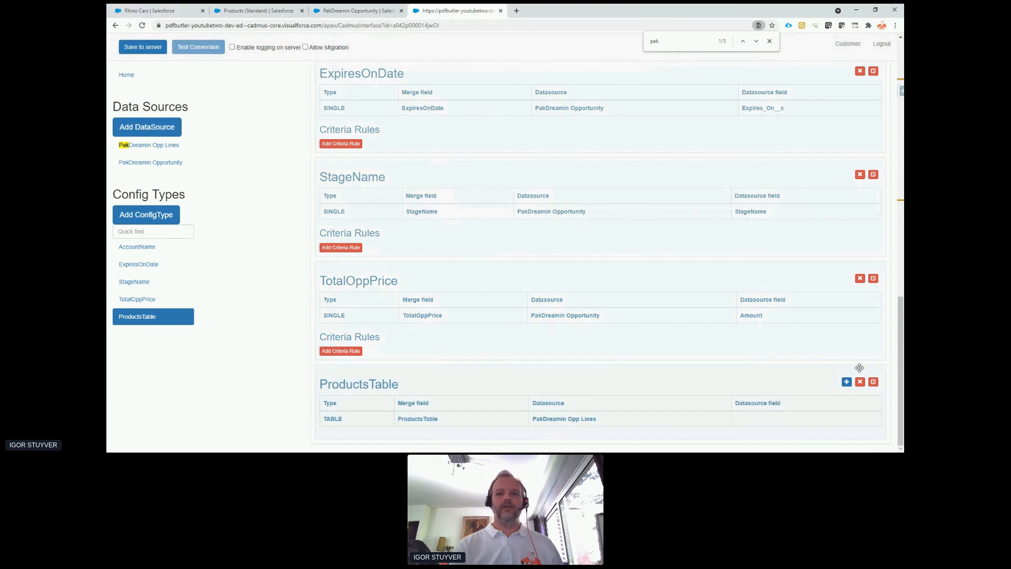
left_click(873, 381)
left_click(356, 312)
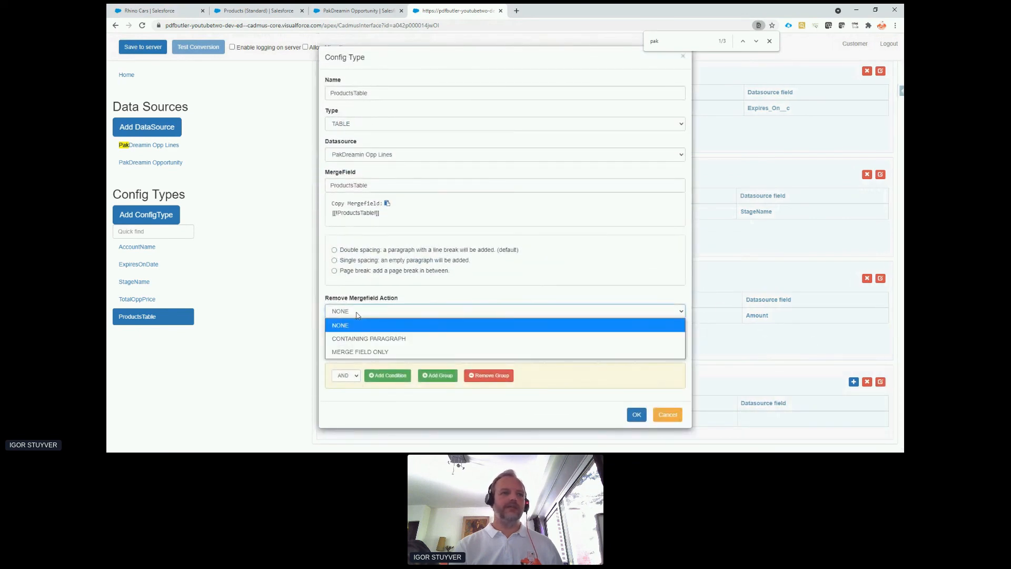
left_click(367, 352)
left_click(635, 414)
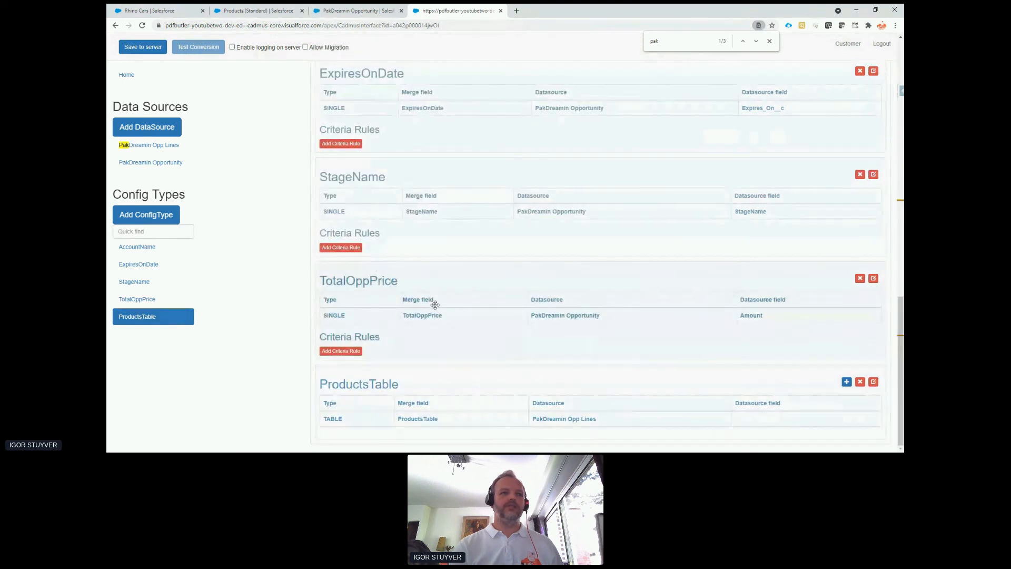
Copy the merge field name ProductNameDetail from the Rhino Cars PDF preview and return to the doc config.
left_click(150, 11)
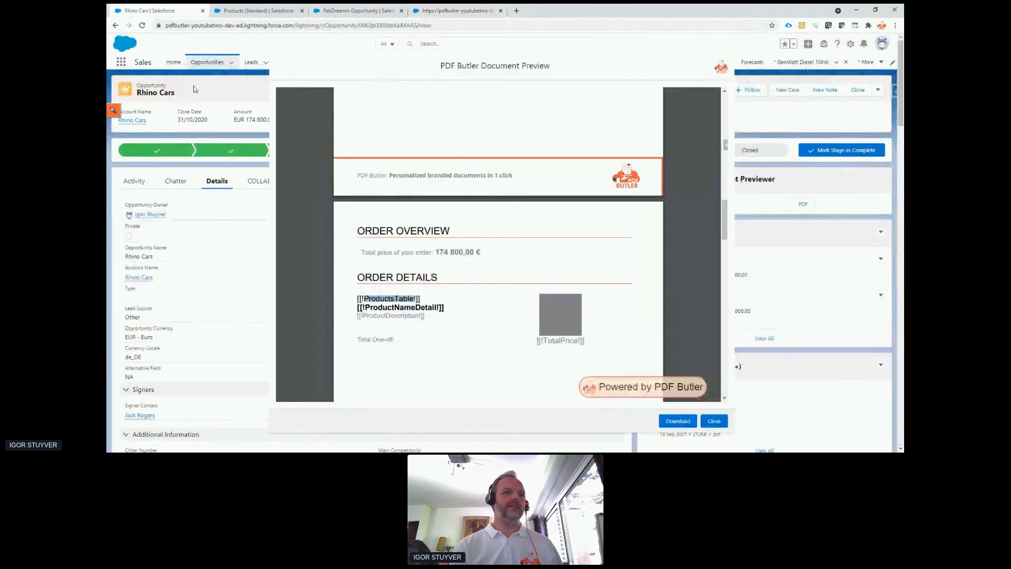
double_click(413, 307)
key("ctrl+c")
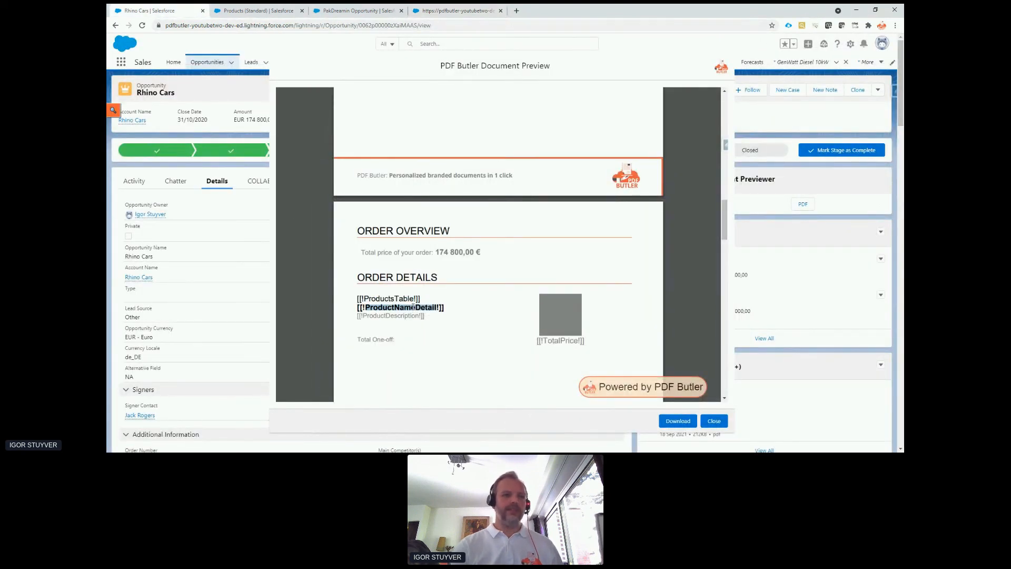
left_click(454, 10)
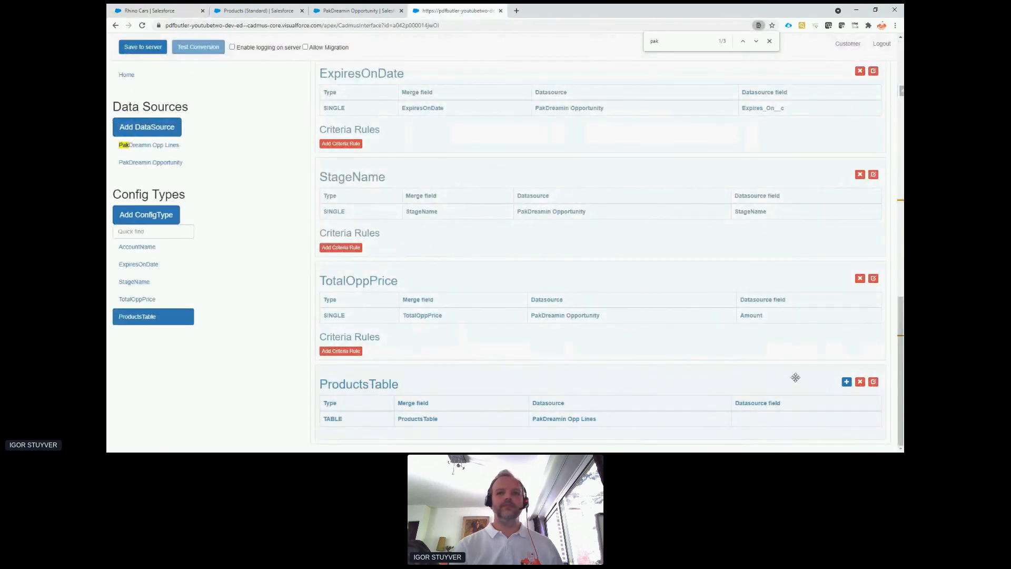
Add a SINGLE child config type ProductNameDetail under ProductsTable, using the parent data source's Product2.Name field and merge field ProductNameDetail.
left_click(846, 382)
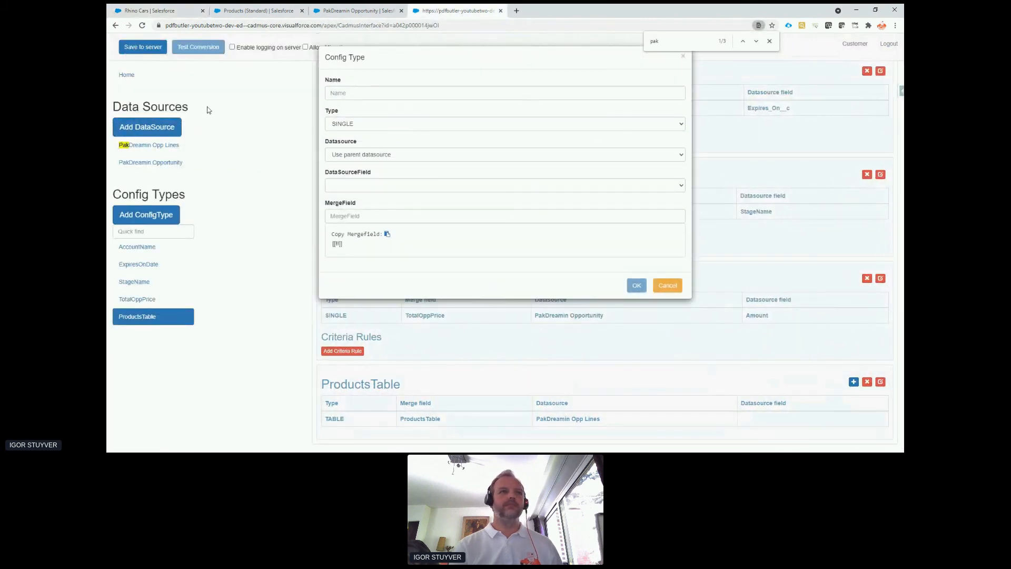
left_click(339, 92)
key("ctrl+v")
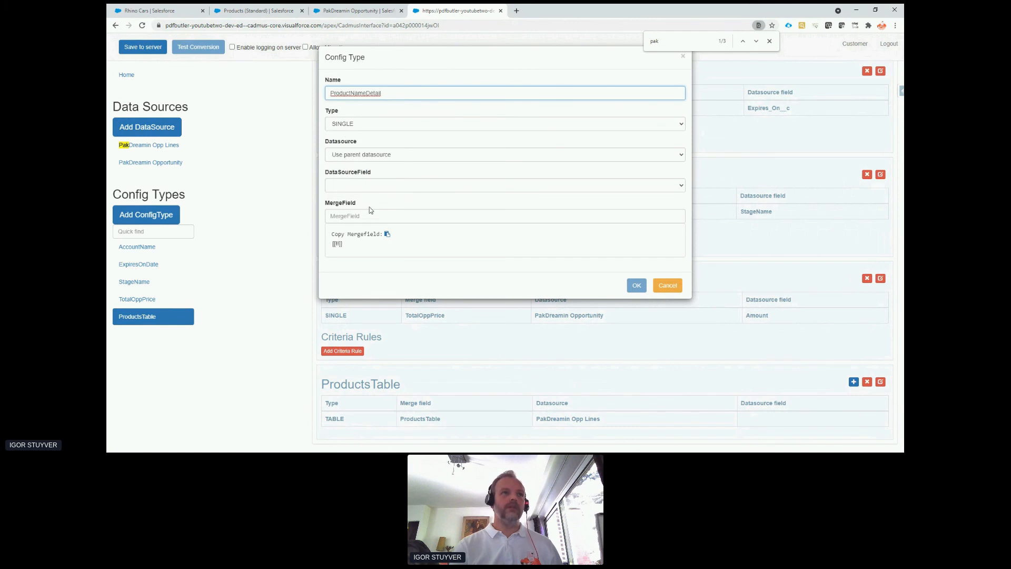
left_click(371, 185)
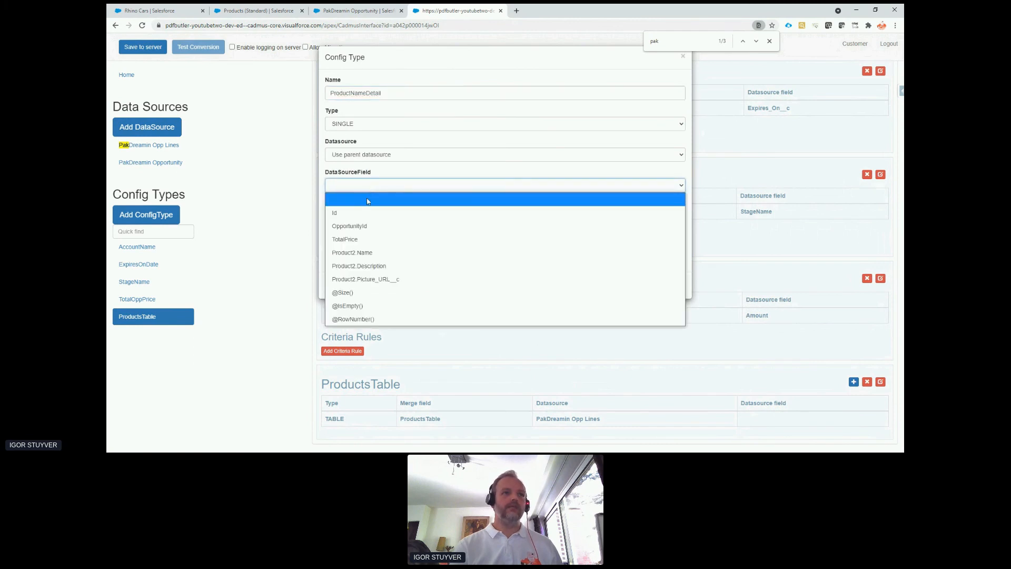
left_click(380, 252)
left_click(377, 215)
key("ctrl+v")
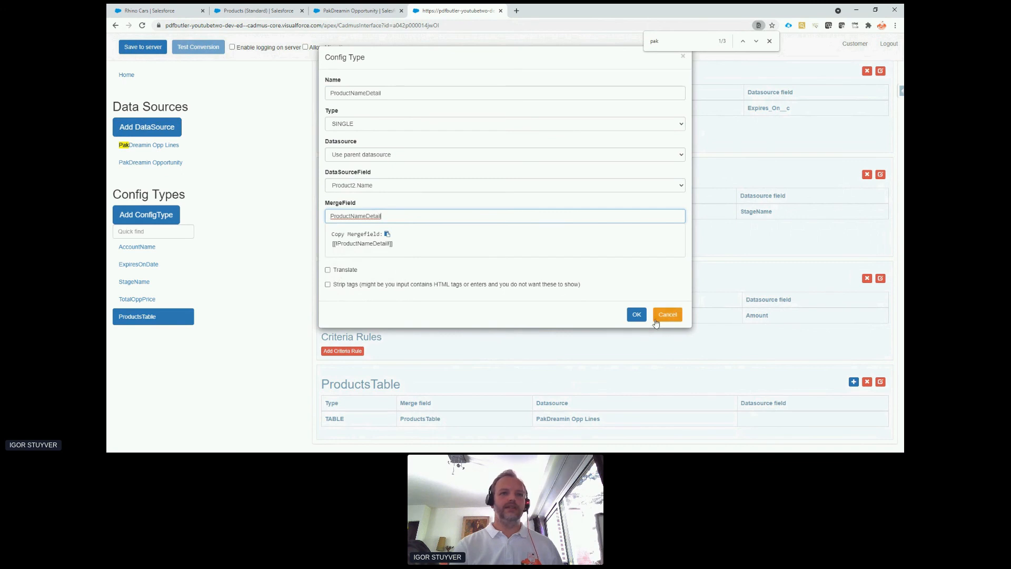
left_click(637, 315)
scroll(579, 300, "down", 1)
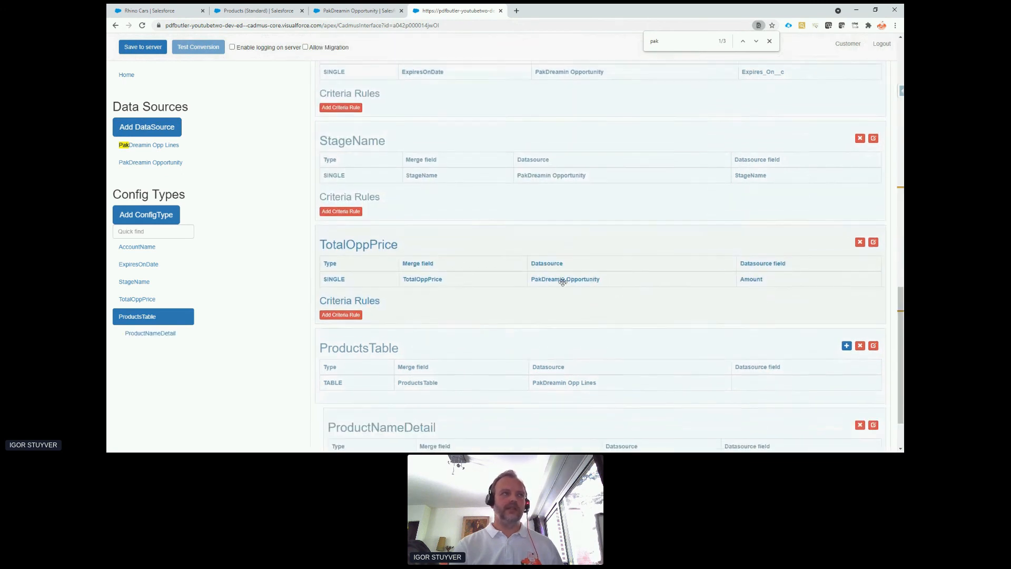
Copy the merge field name ProductDescription from the Rhino Cars PDF preview and return to the doc config.
left_click(137, 12)
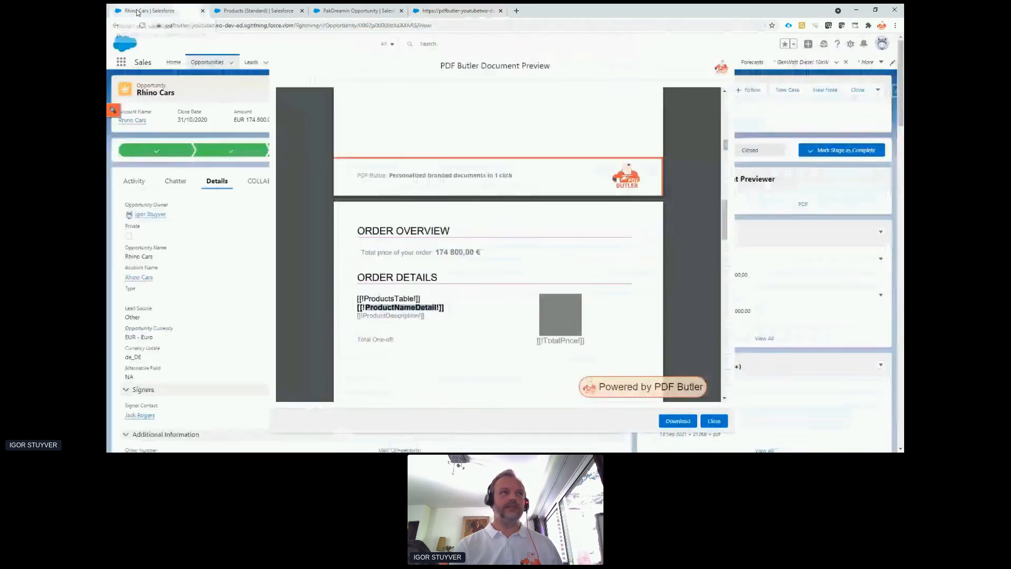
double_click(401, 316)
key("ctrl+c")
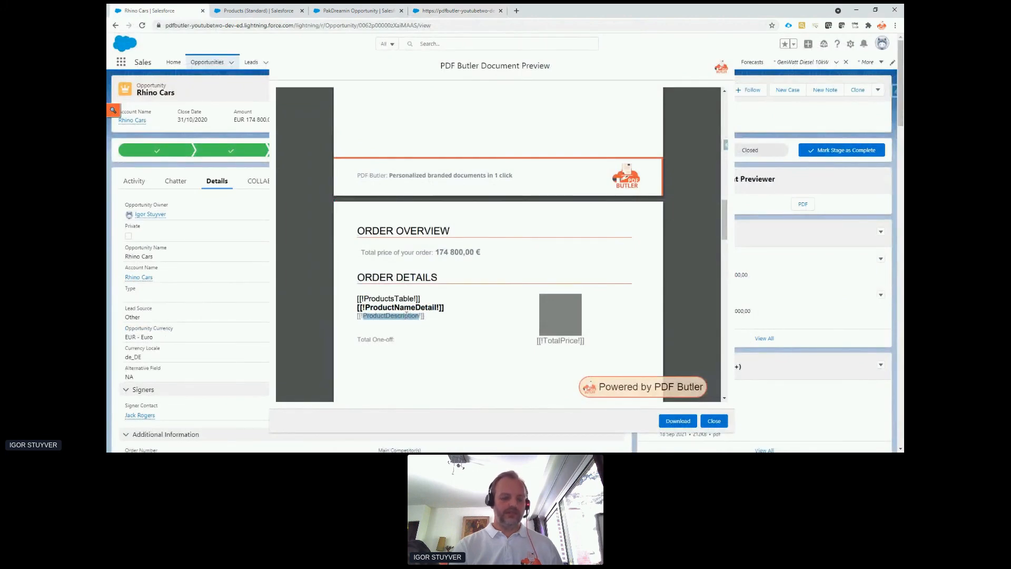
left_click(454, 10)
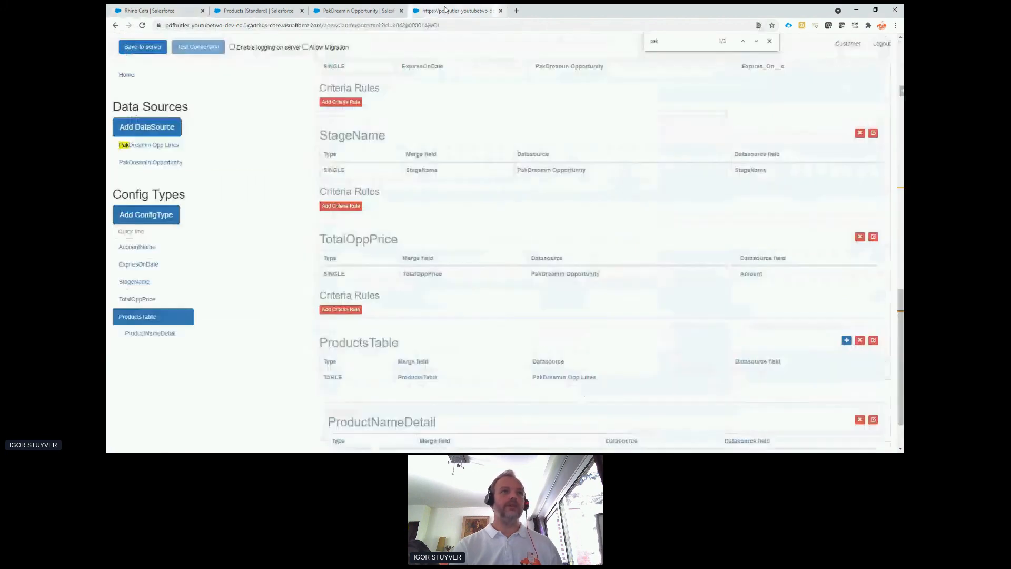
Start another child config type under ProductsTable named ProductDescription, mapped to the parent data source's Product2.Description field.
scroll(463, 334, "down", 1)
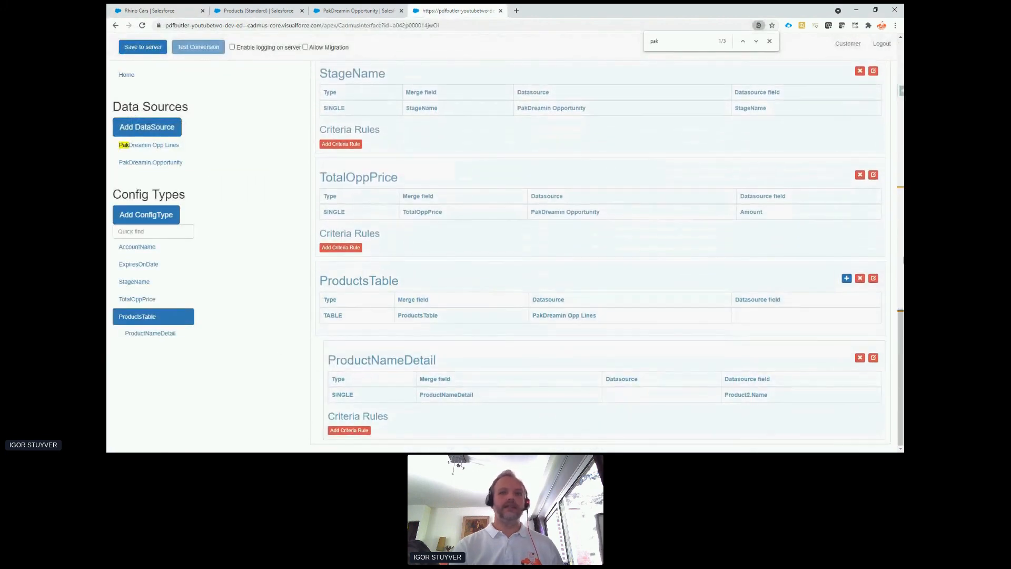
left_click(846, 278)
left_click(424, 90)
key("ctrl+v")
left_click(400, 184)
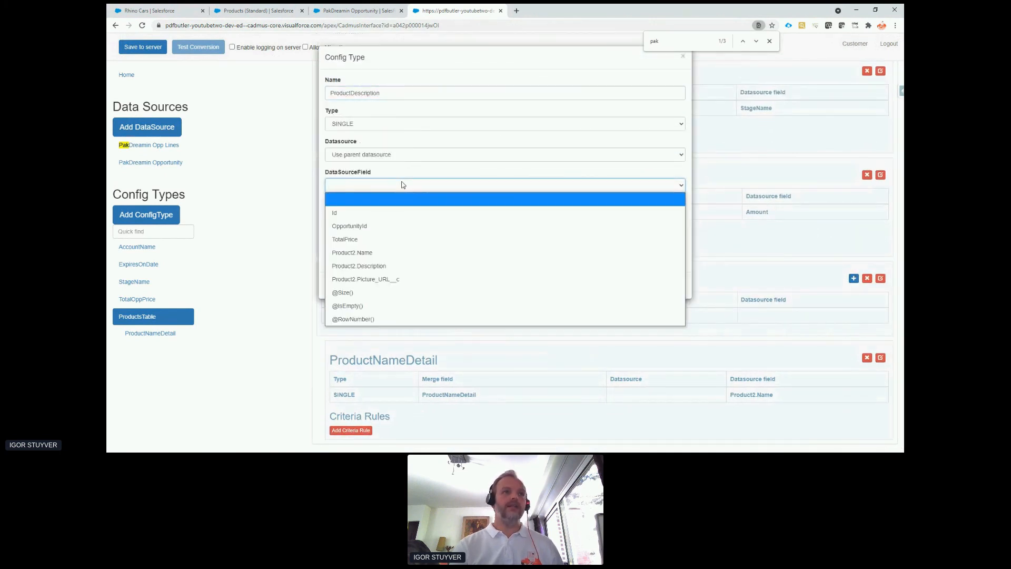
left_click(413, 262)
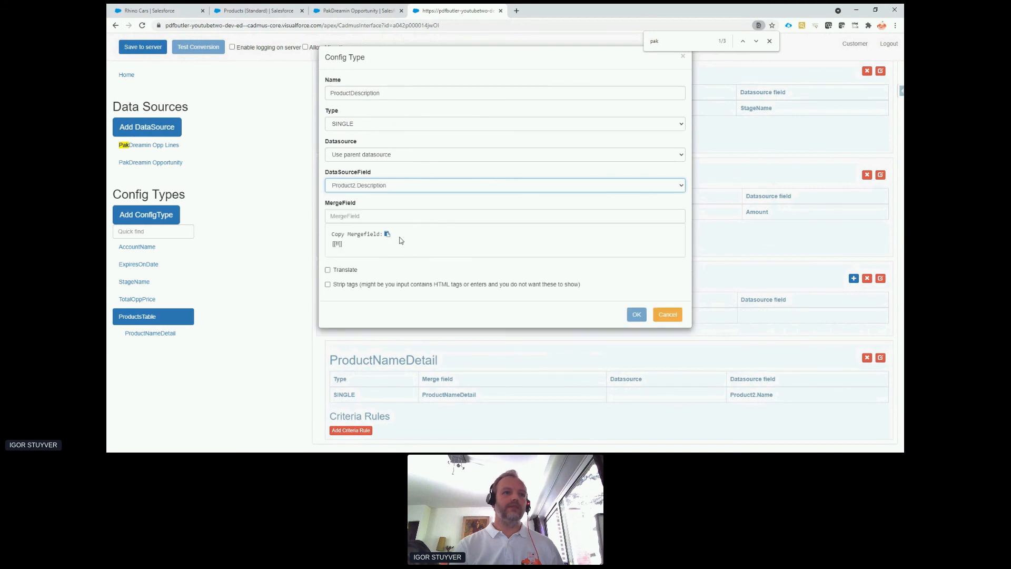
Change the child config type's type to TEXTAREA, set its merge field to ProductDescription, and confirm it.
left_click(371, 126)
left_click(372, 153)
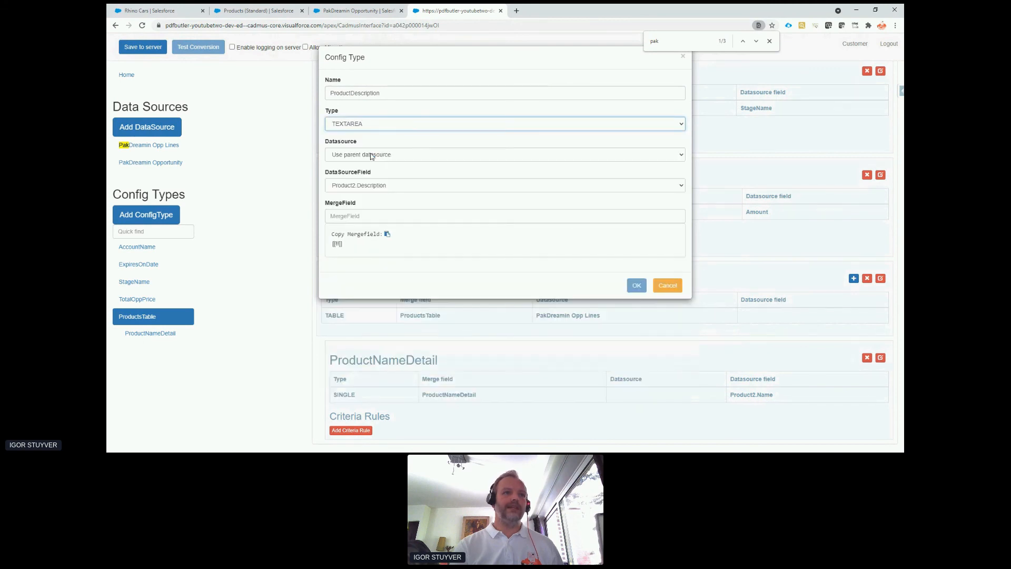
left_click(379, 216)
left_click(404, 231)
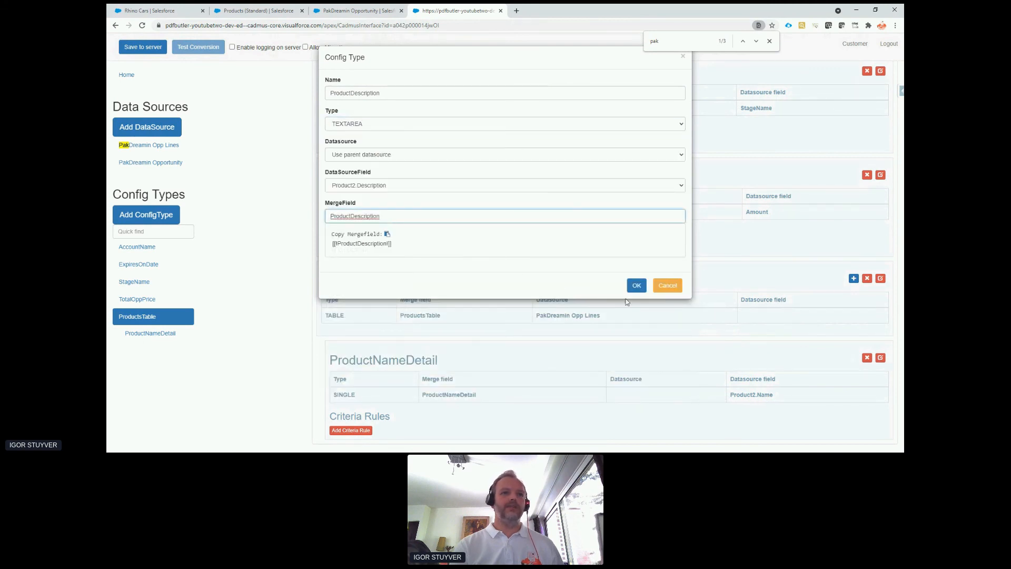
left_click(637, 285)
Save the doc config to the server and return to the Rhino Cars opportunity's PDF preview.
left_click(131, 51)
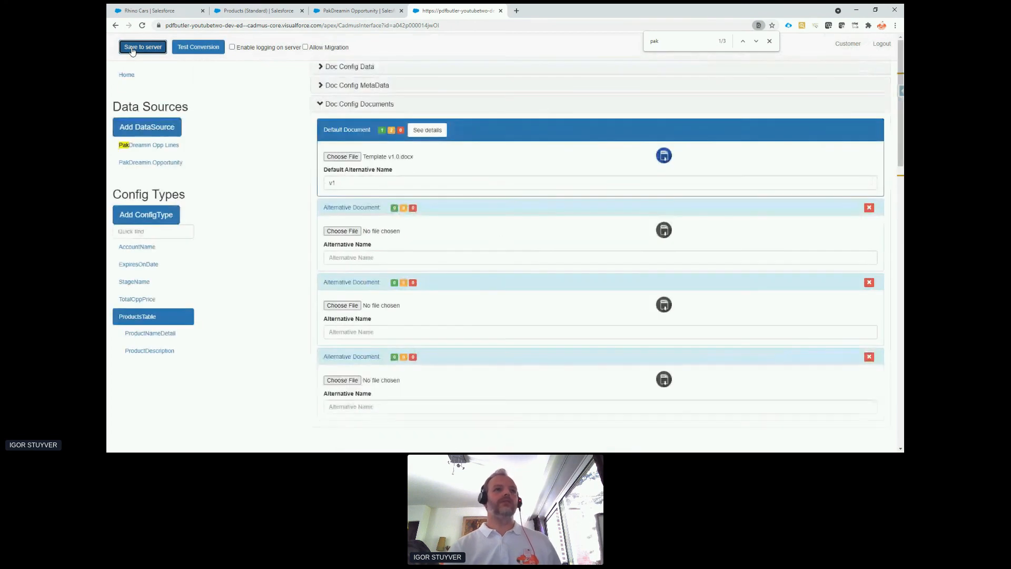
left_click(153, 11)
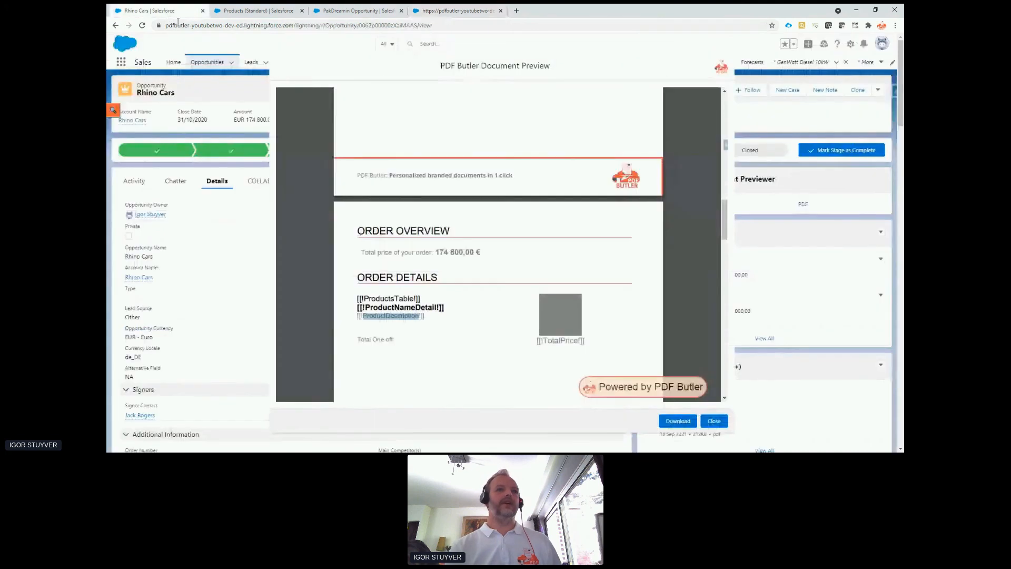
Check the Order Details merge fields in the outdated preview, close it, and generate a new PakDreamin Quote PDF preview.
scroll(410, 293, "down", 1)
left_click_drag(362, 257, 435, 279)
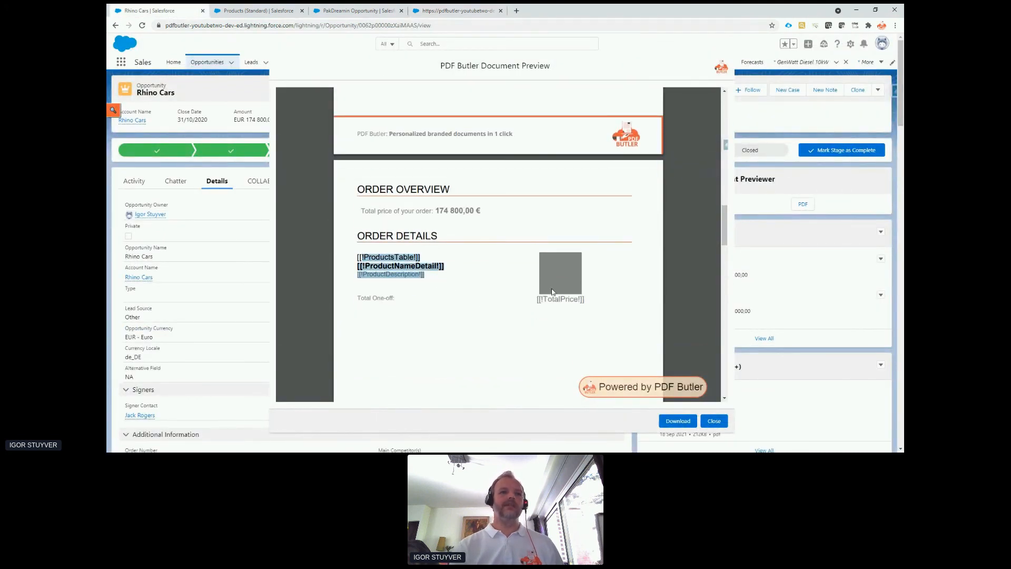
left_click(714, 421)
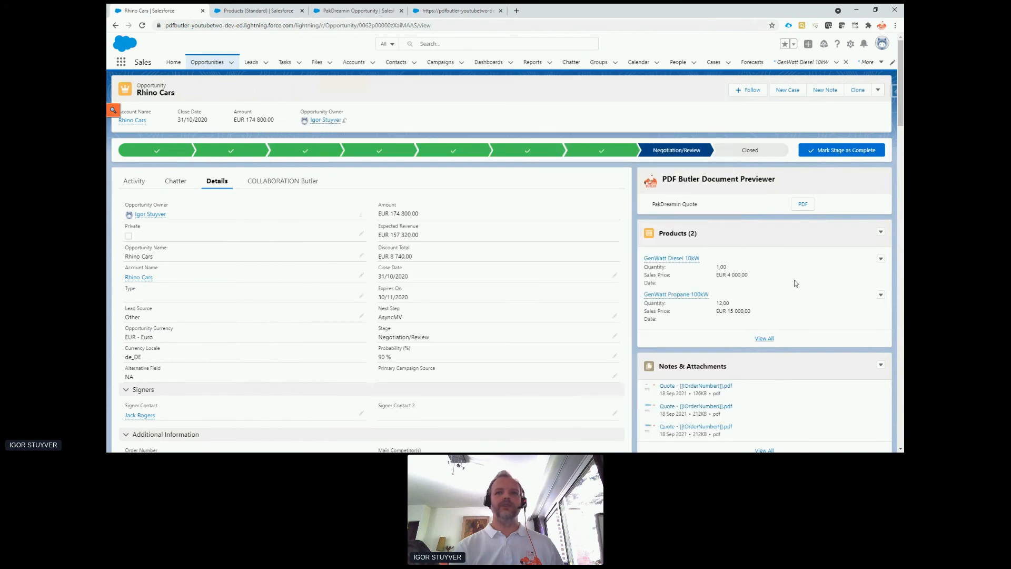
left_click(808, 206)
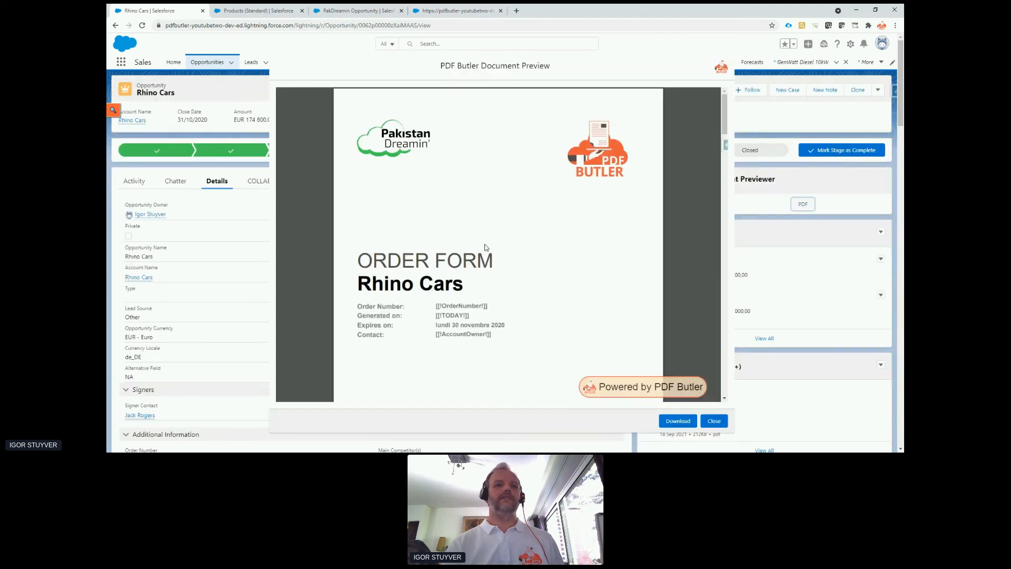
Examine the product names, descriptions and picture placeholders under Order Details in the new PDF preview.
scroll(485, 244, "down", 5)
scroll(485, 245, "down", 10)
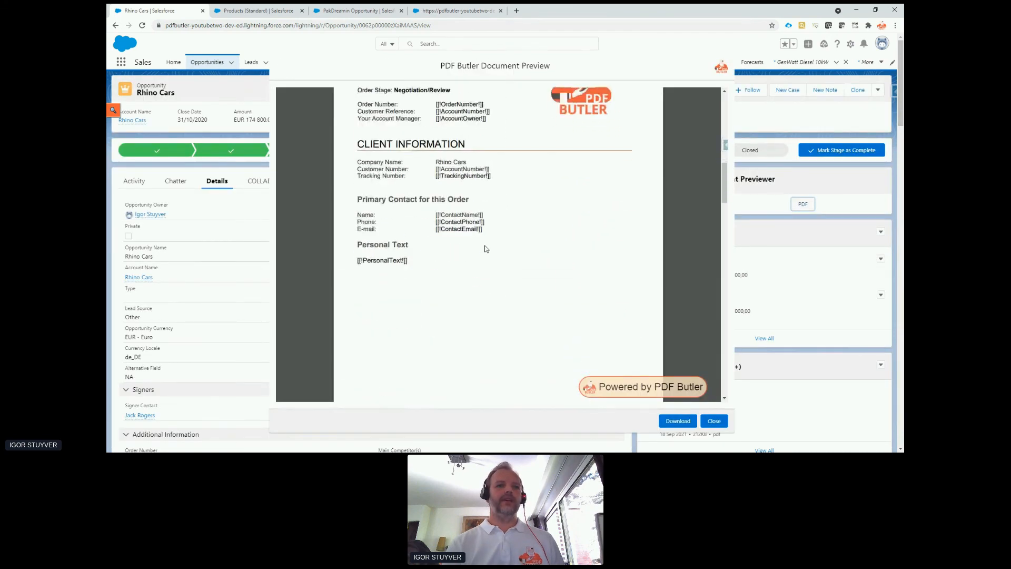
left_click_drag(359, 224, 458, 230)
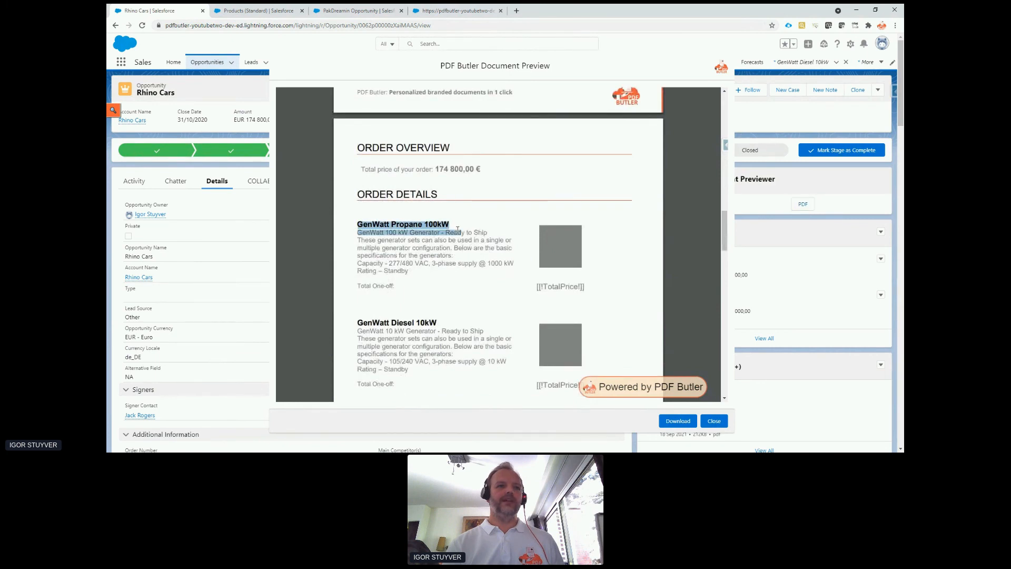
left_click_drag(360, 238, 434, 264)
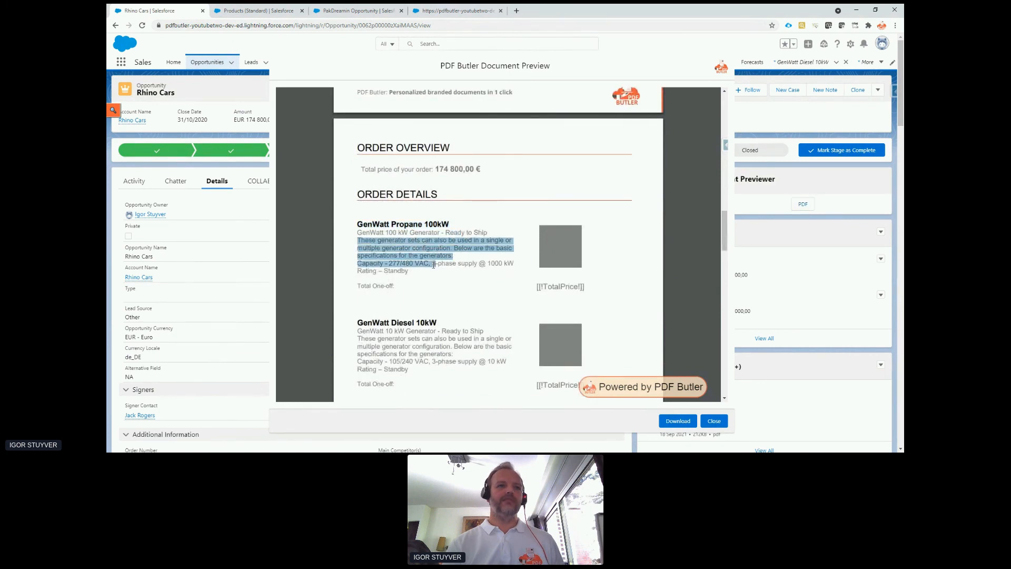
scroll(431, 270, "down", 1)
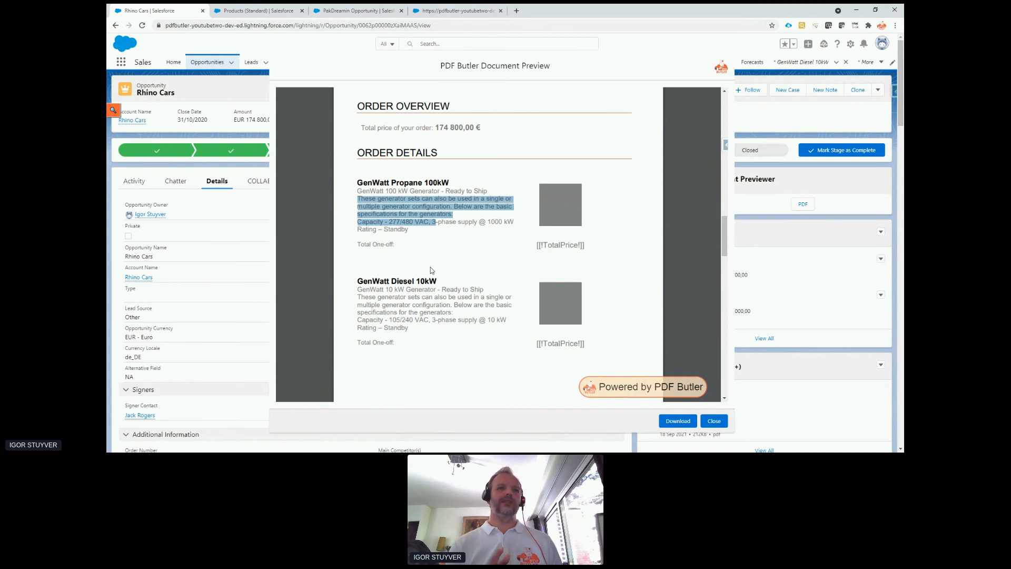
scroll(553, 153, "down", 1)
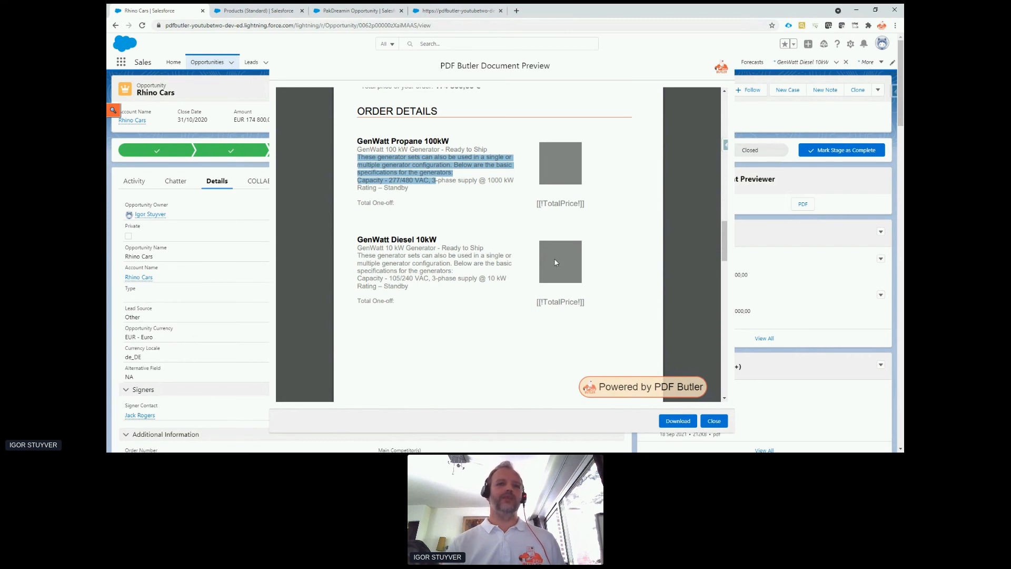
scroll(537, 261, "down", 4)
scroll(538, 261, "up", 4)
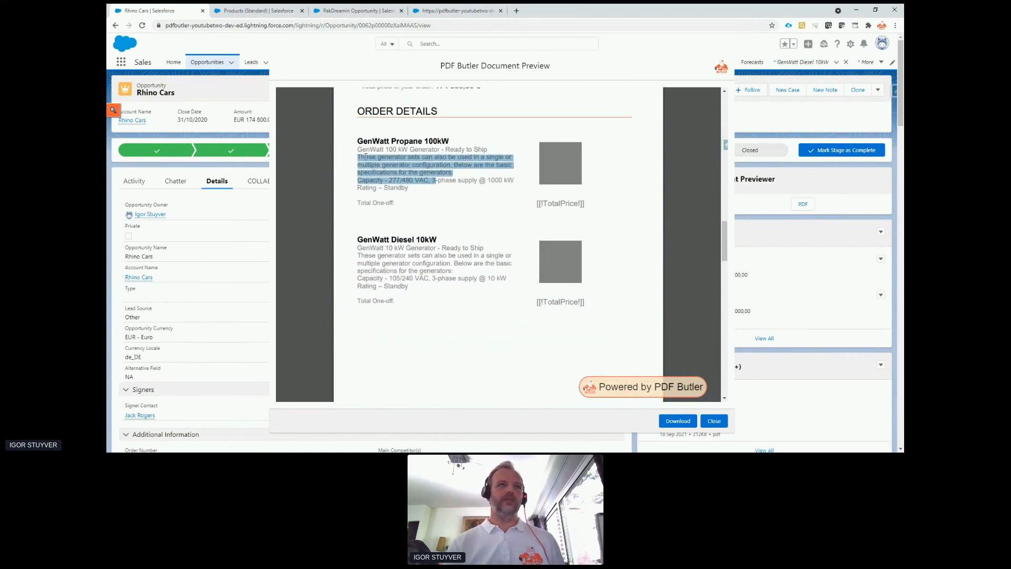
In the doc config, add a dynamic picture data source named Prod Logos under the PakDreamin Opp Lines data source.
left_click(458, 11)
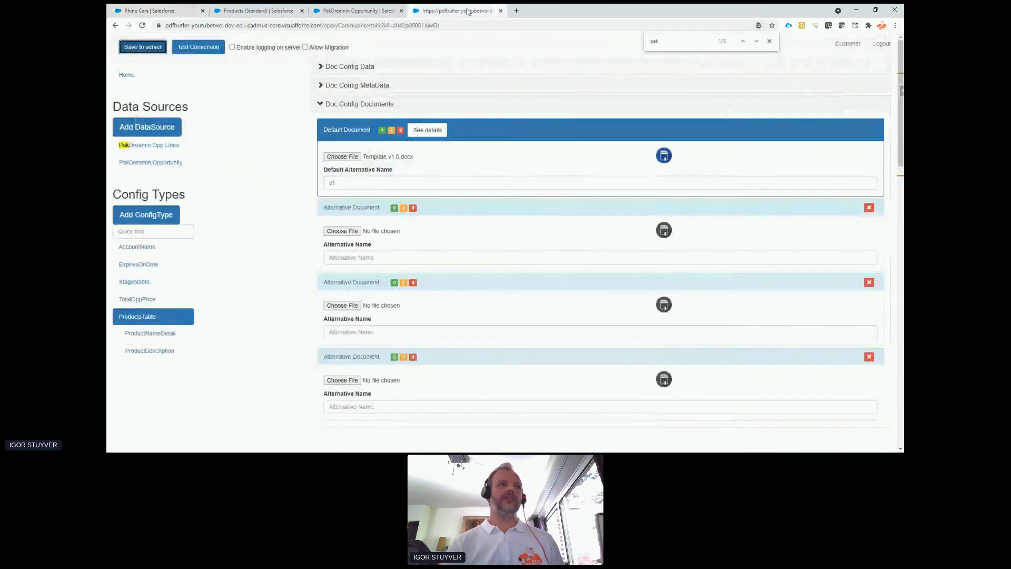
left_click(155, 148)
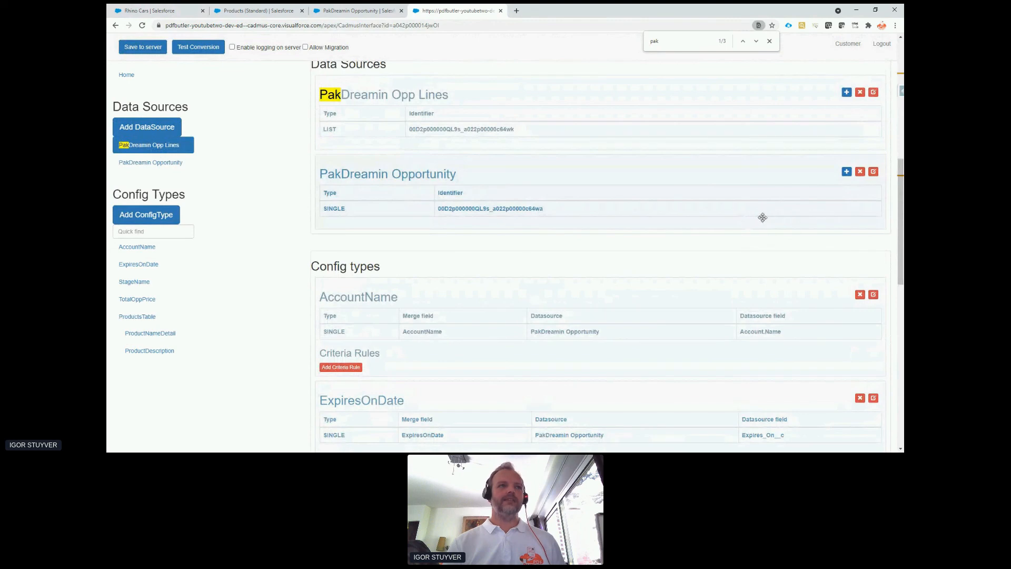
left_click(847, 93)
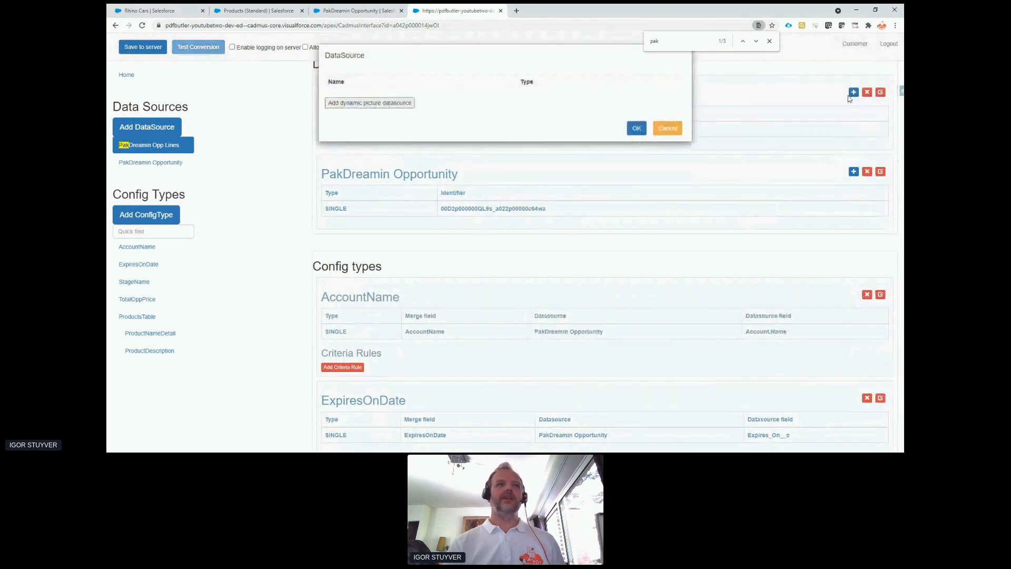
left_click(395, 105)
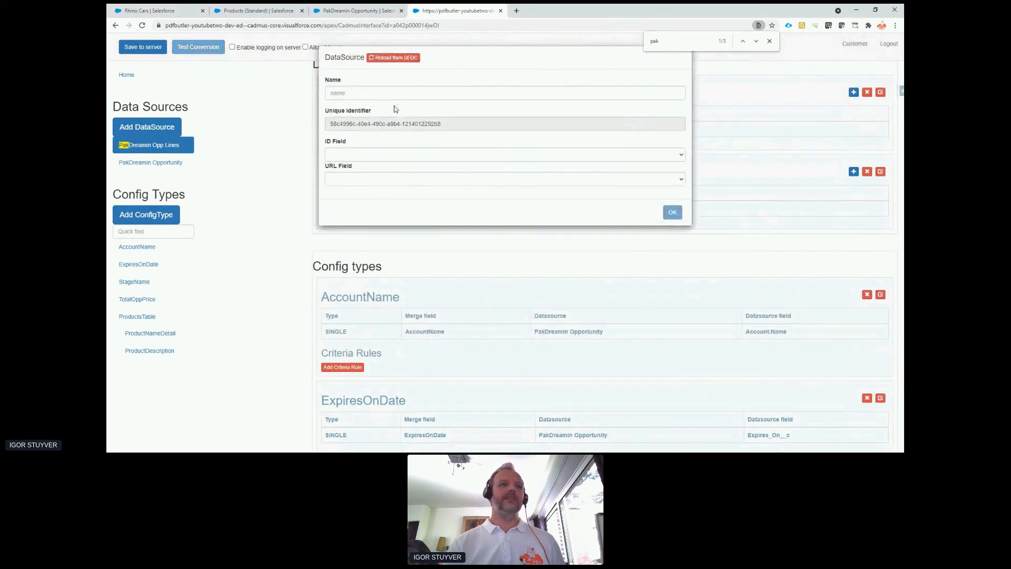
left_click(389, 95)
type("Prod Logos")
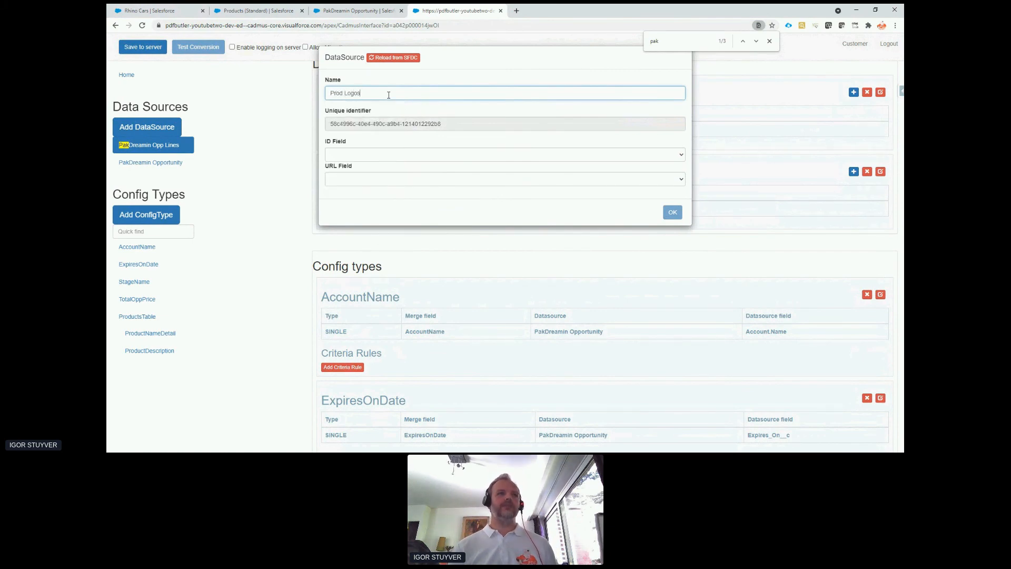
Set the Prod Logos ID field to Id and URL field to Product2.Picture_URL__c, confirm it, and save to the server.
left_click(398, 155)
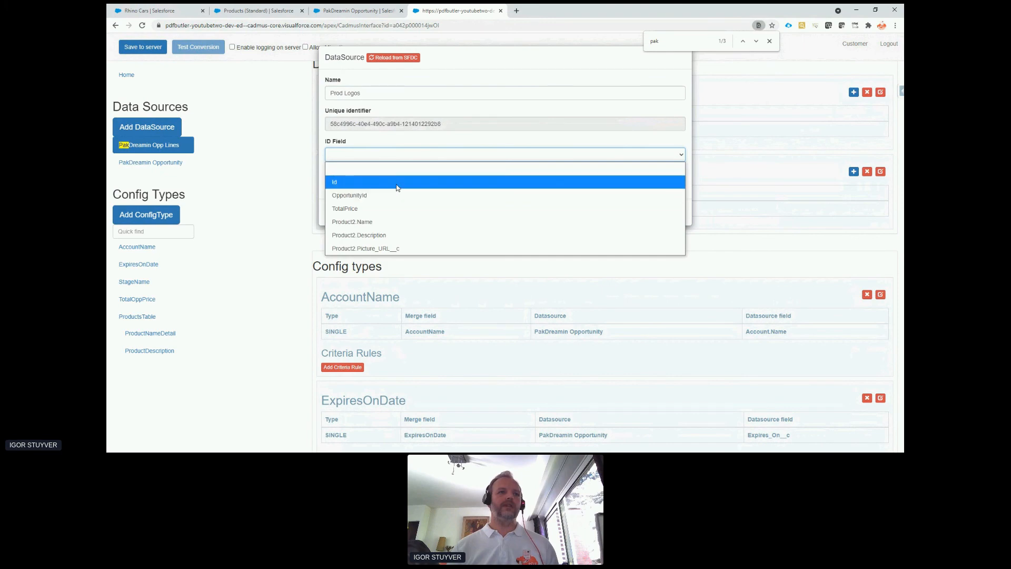
left_click(397, 182)
left_click(399, 179)
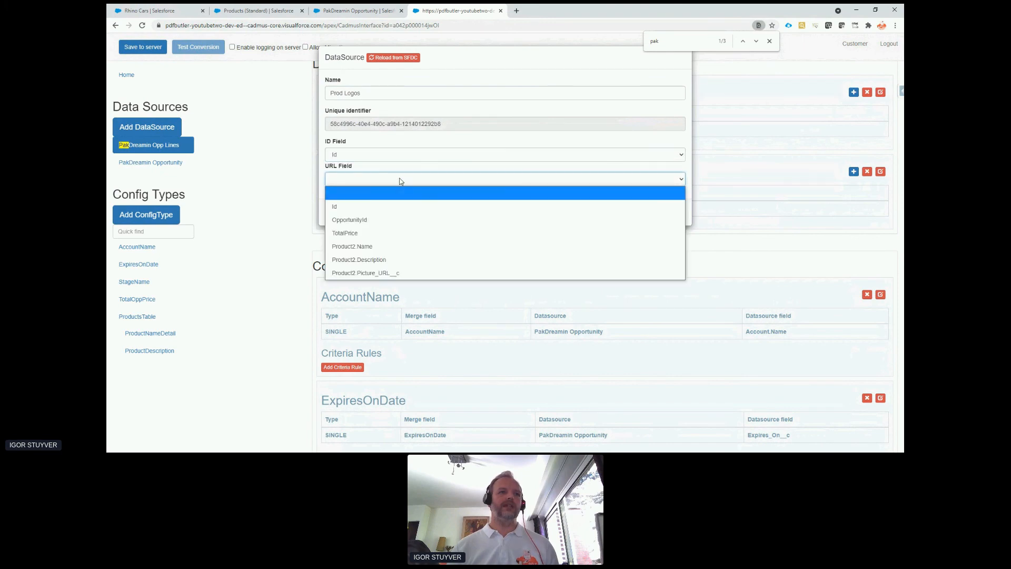
left_click(408, 274)
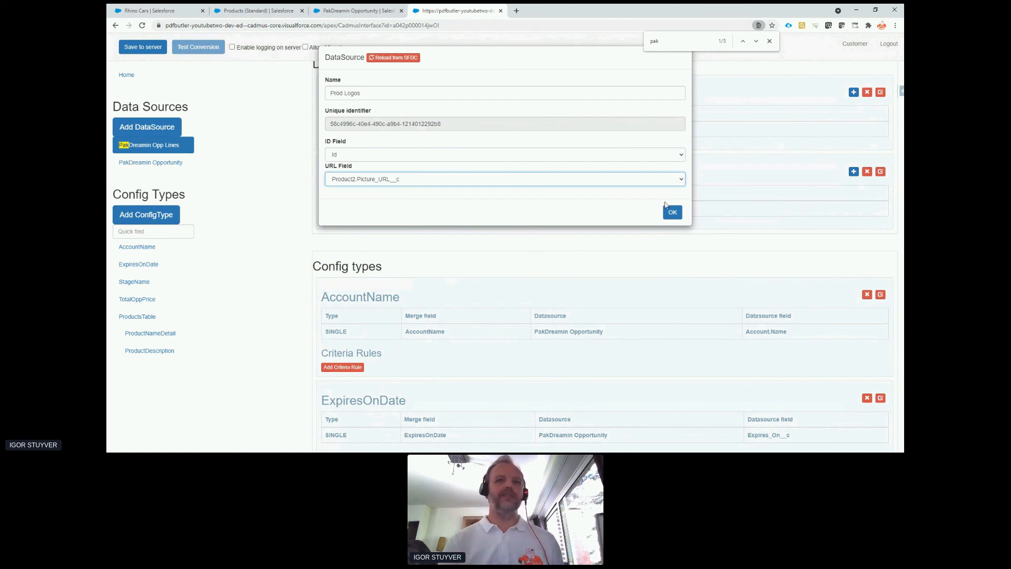
left_click(671, 211)
left_click(148, 48)
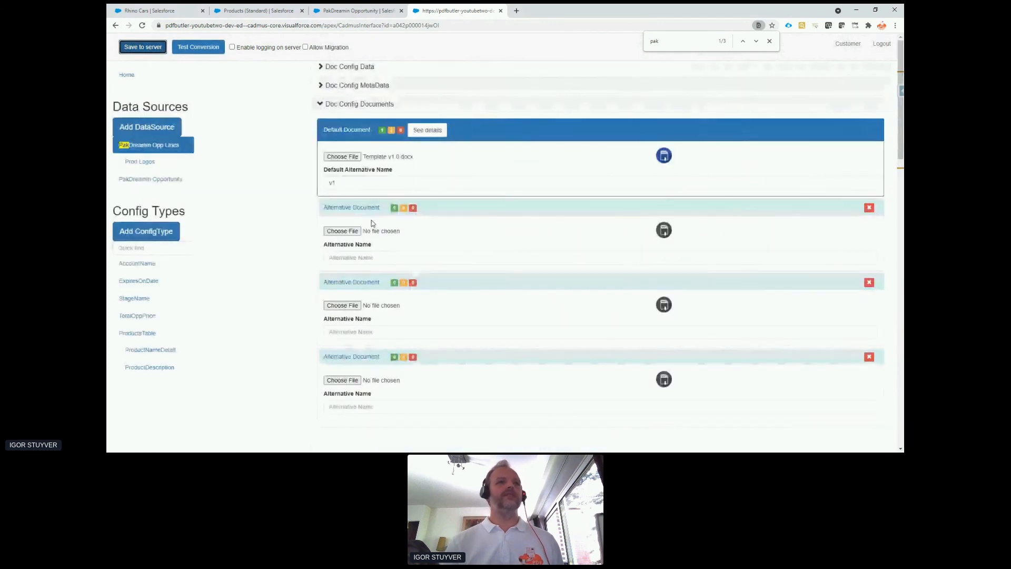
Start a child config type under ProductsTable, and switch to the Word template to look up the product picture placeholder's object name.
left_click(156, 337)
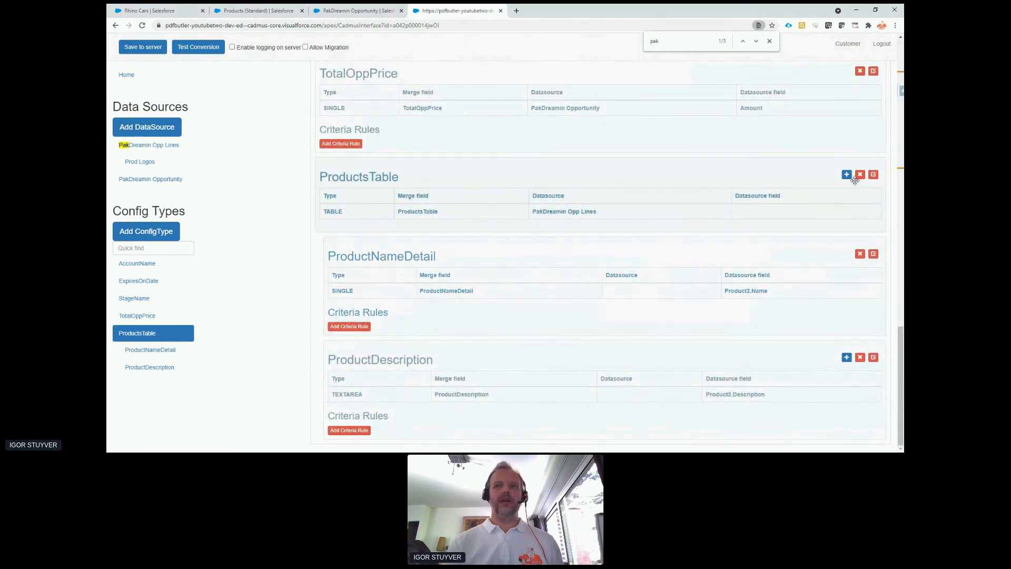
left_click(846, 177)
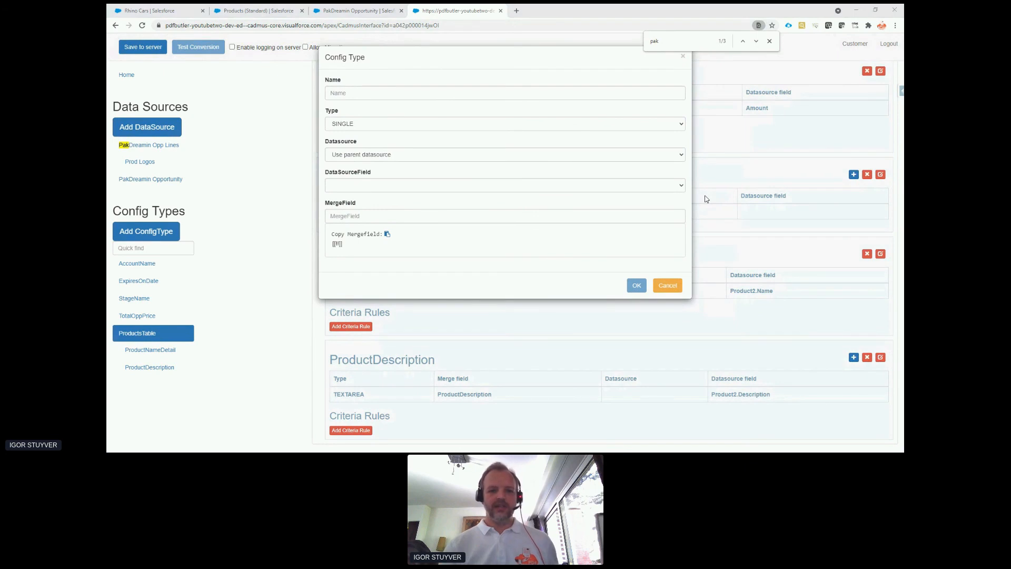
key("alt+Tab")
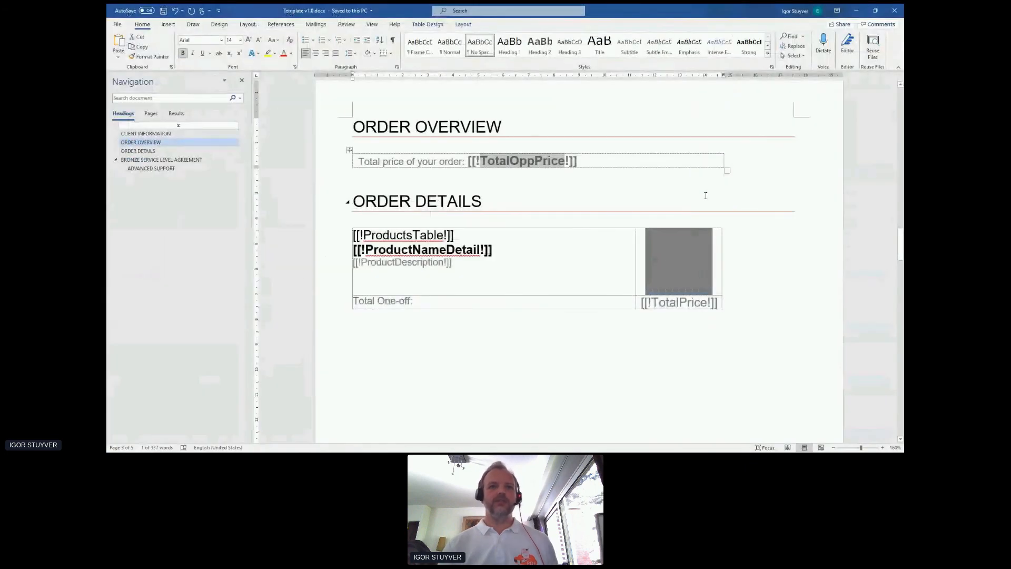
left_click(695, 247)
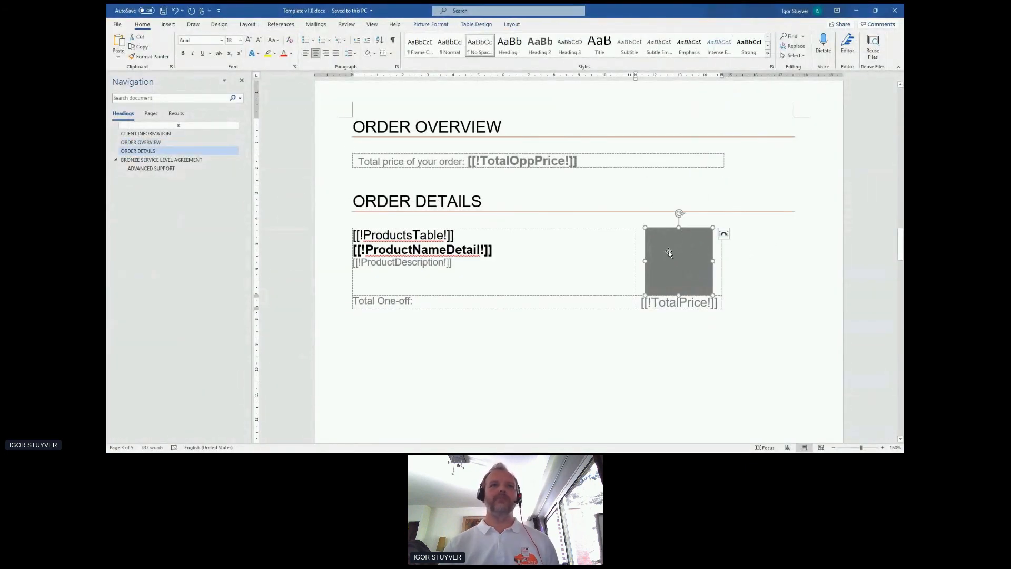
left_click(443, 25)
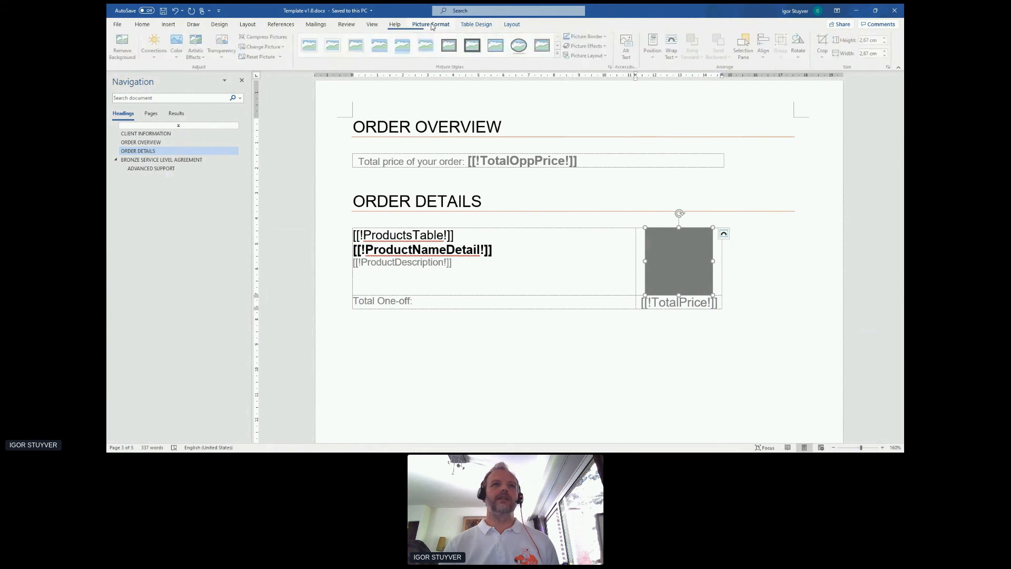
left_click(744, 46)
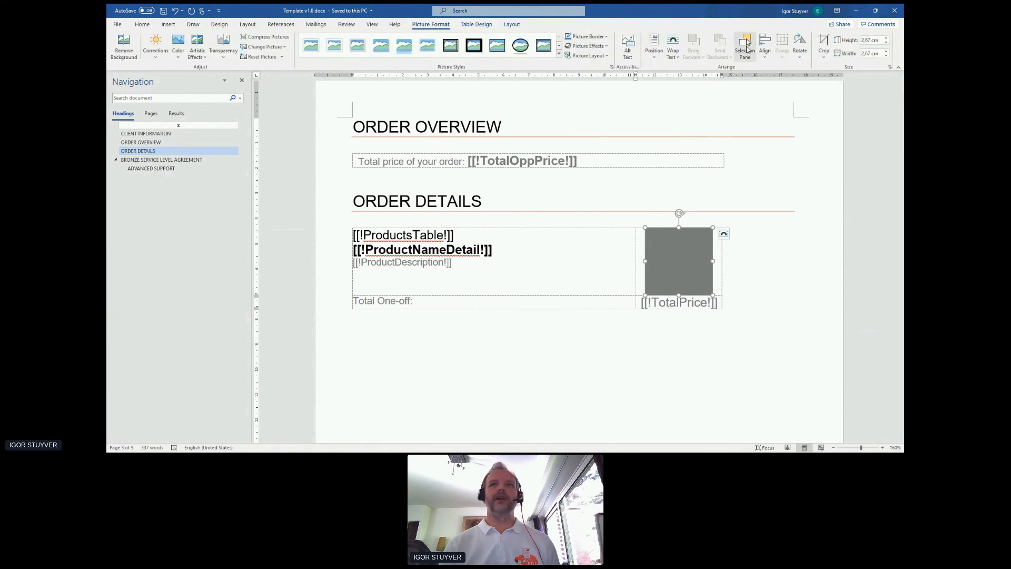
left_click(829, 111)
left_click(833, 111)
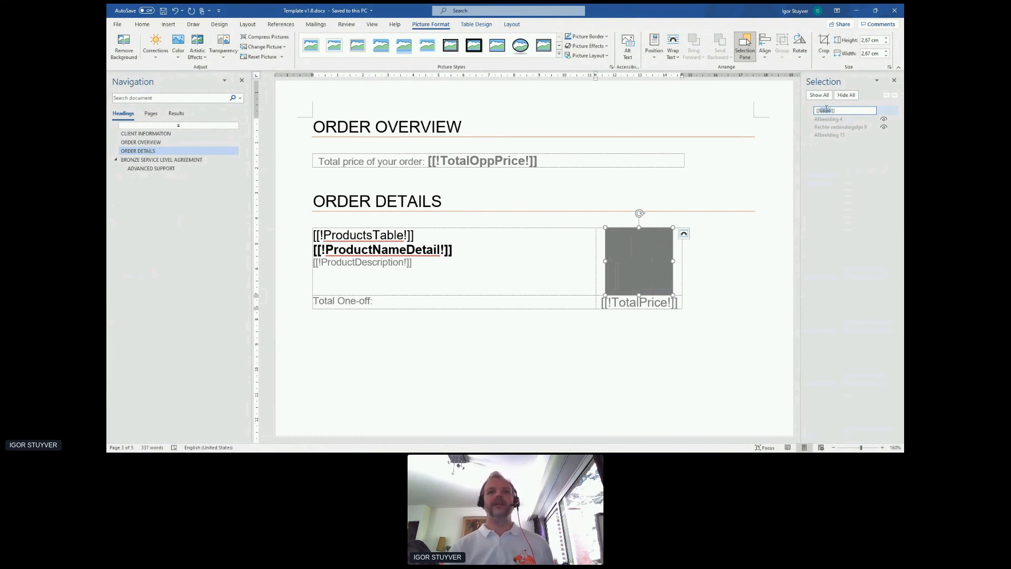
key("Return")
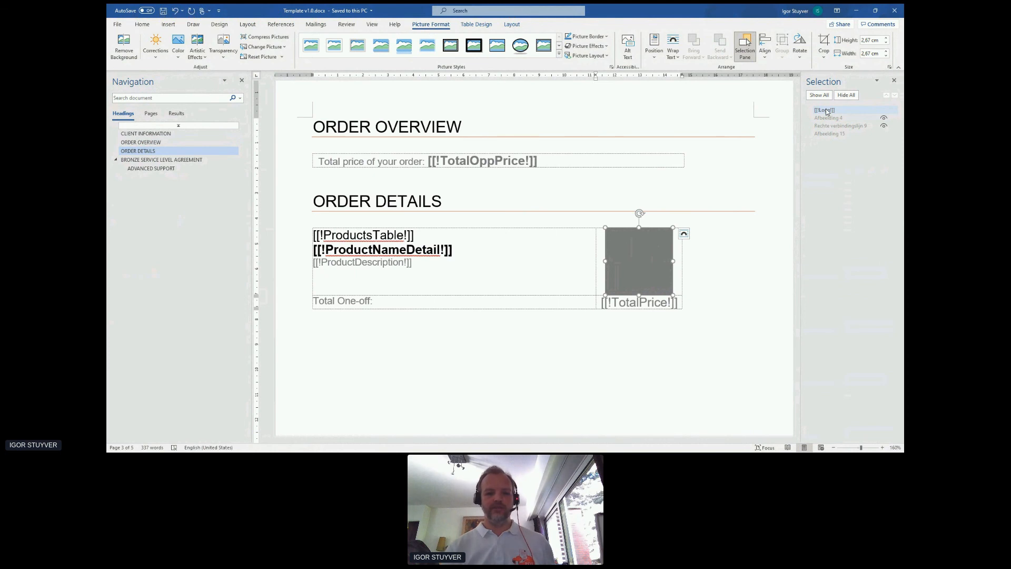
Return to the doc config in the browser, name the new child config type Logo, and set its type to PICTURE.
key("alt+Tab")
left_click(497, 93)
type("Logo")
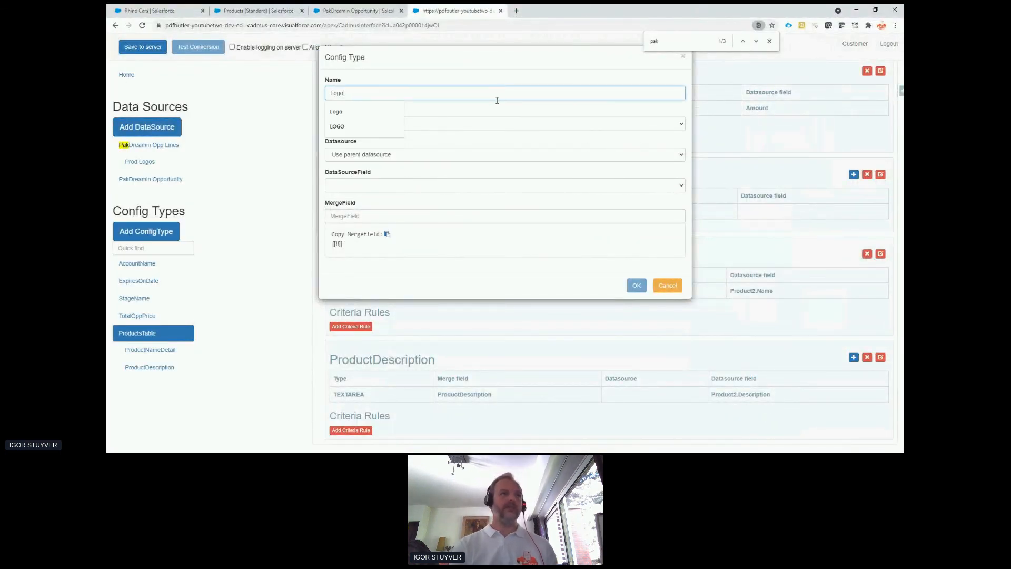
left_click(494, 124)
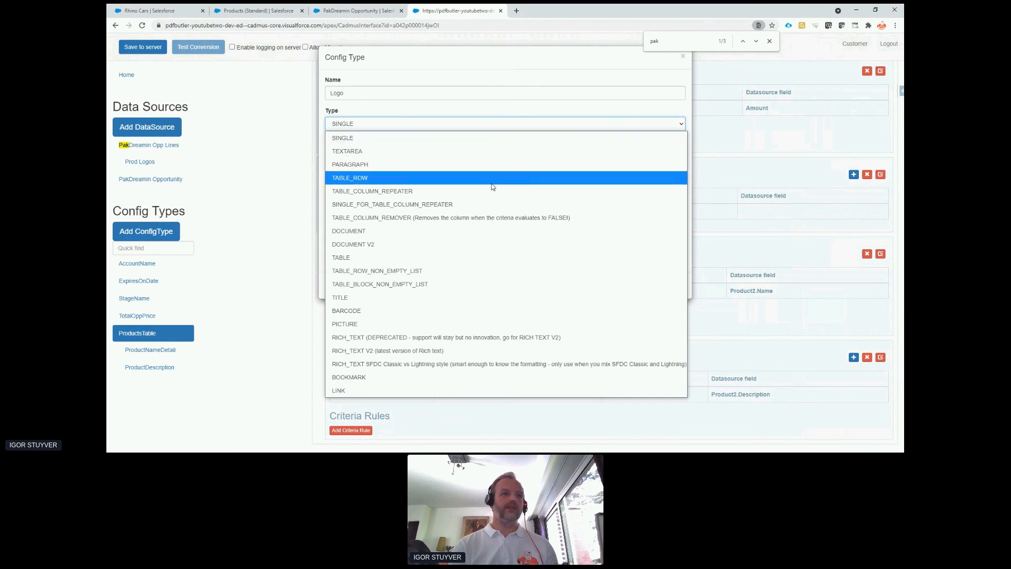
left_click(494, 324)
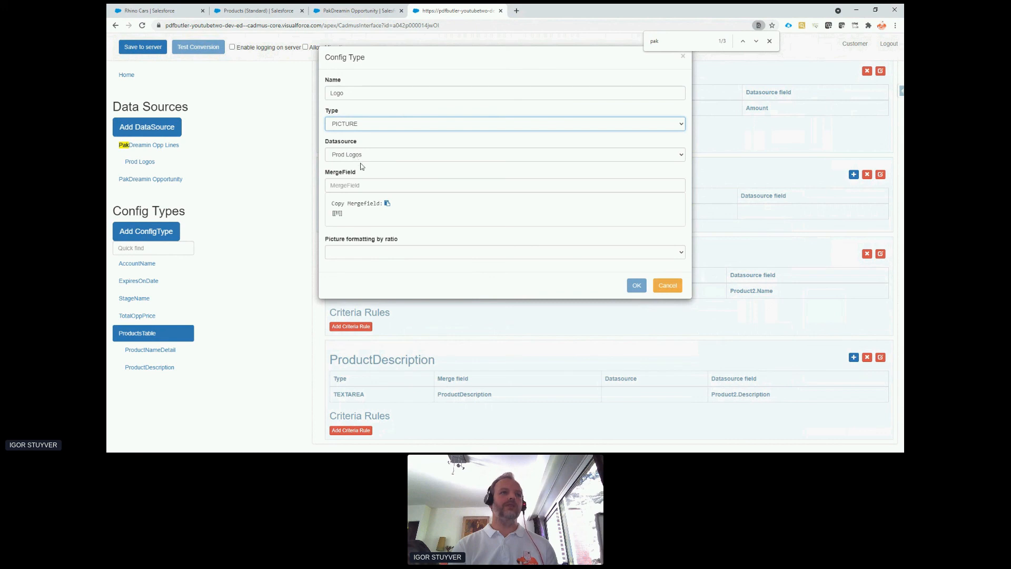
Set the merge field to Logo, choose scaling by the placeholder picture's height, confirm the config type, and save to the server.
left_click(369, 183)
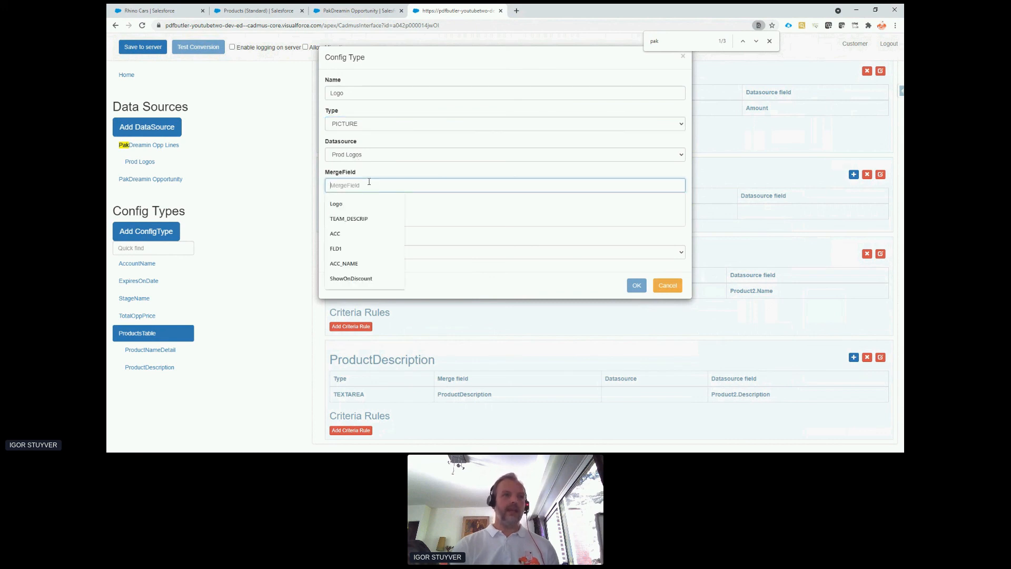
type("Logo")
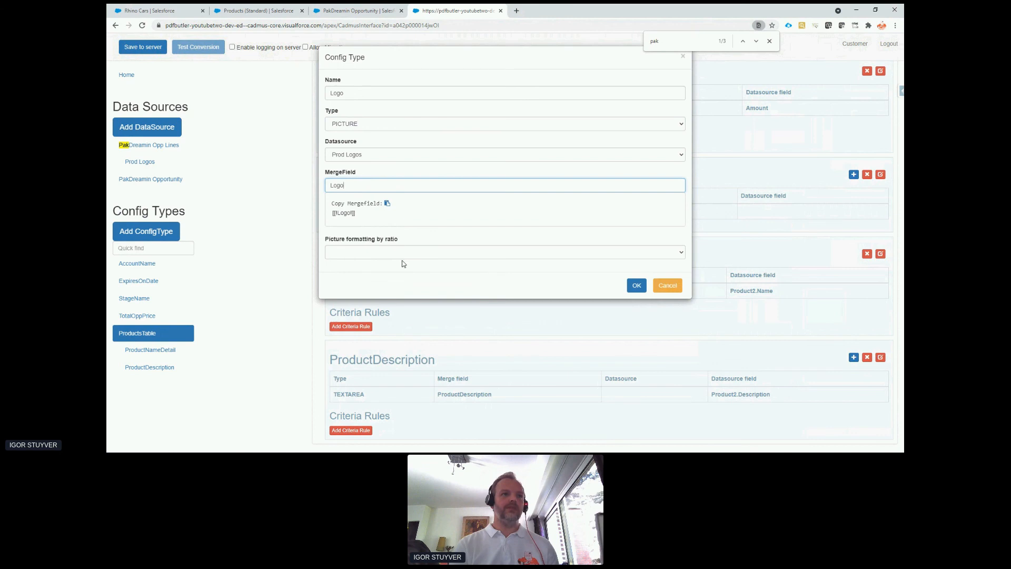
left_click(403, 253)
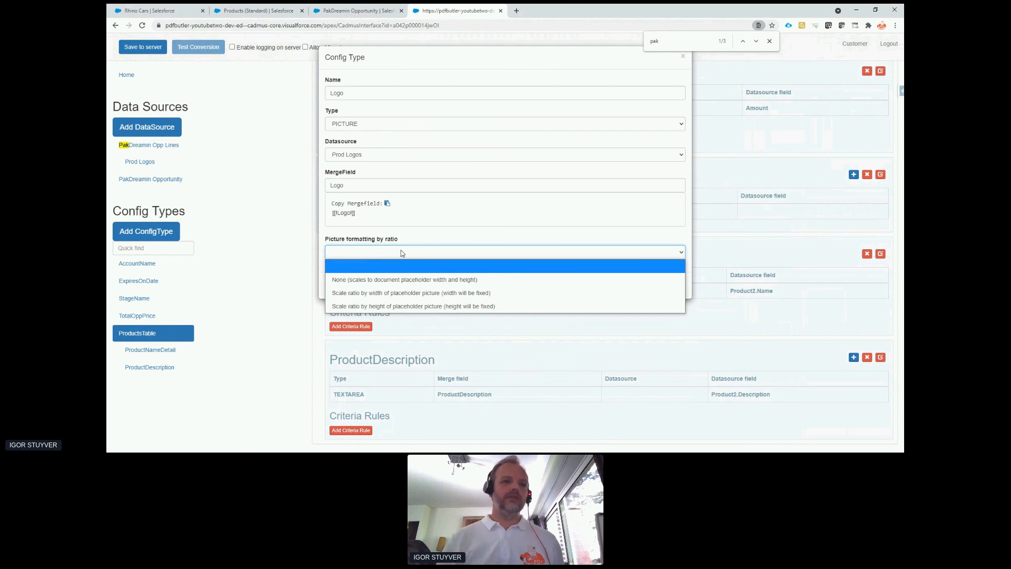
left_click(466, 308)
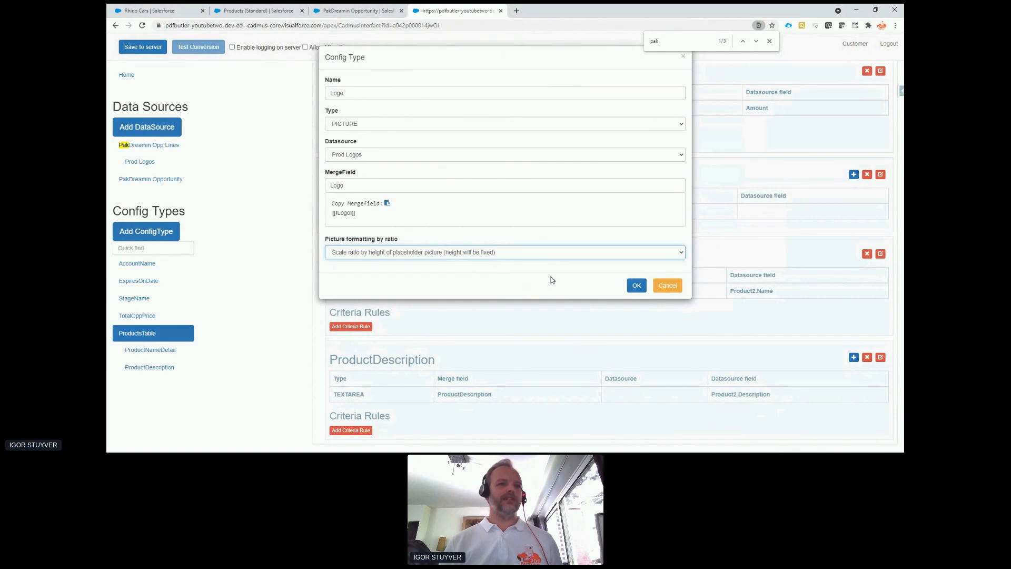
left_click(636, 285)
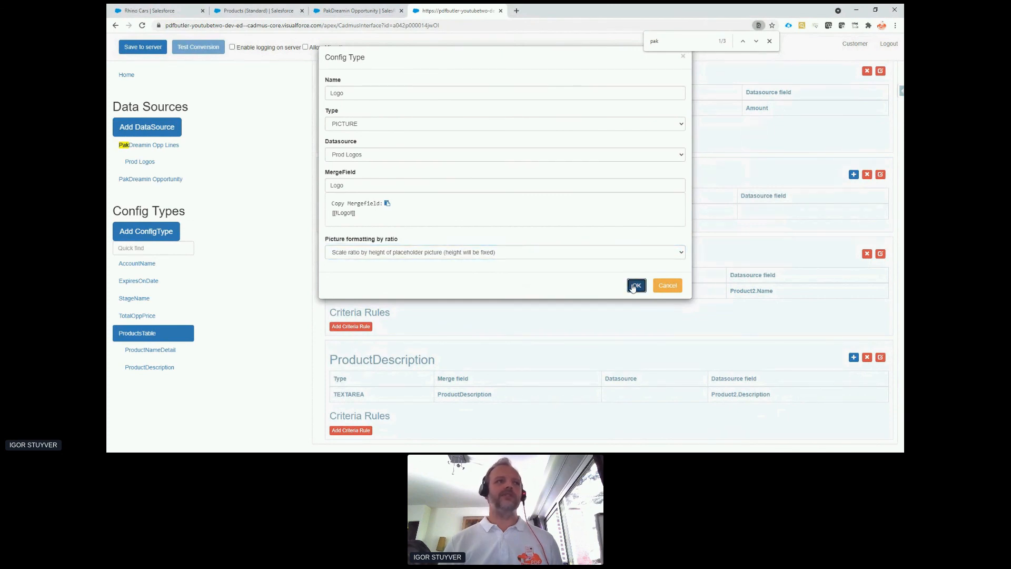
left_click(149, 51)
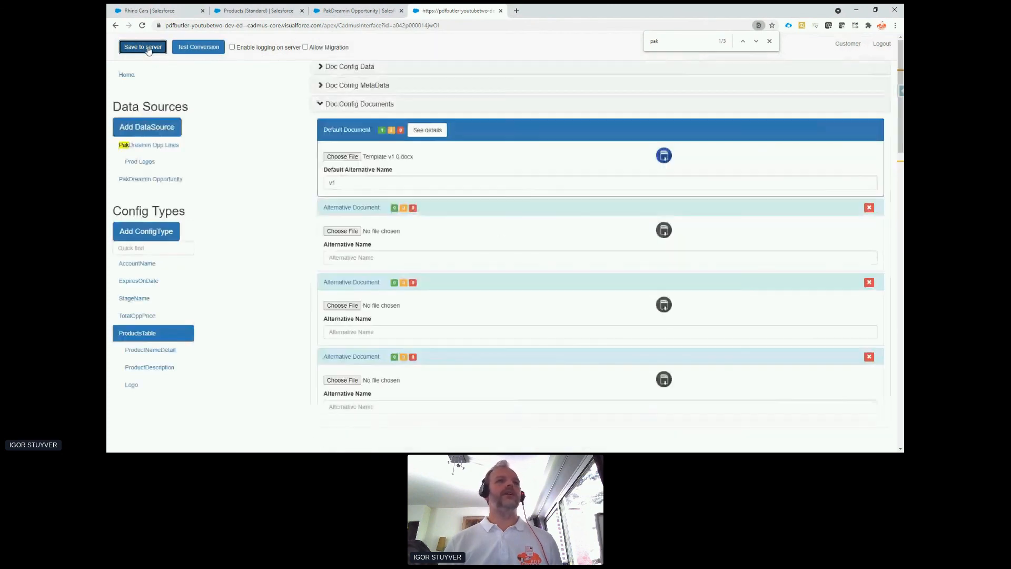
Return to the Rhino Cars opportunity, replace the old PDF preview with a fresh one, and review its client information, order details and product pictures.
left_click(147, 12)
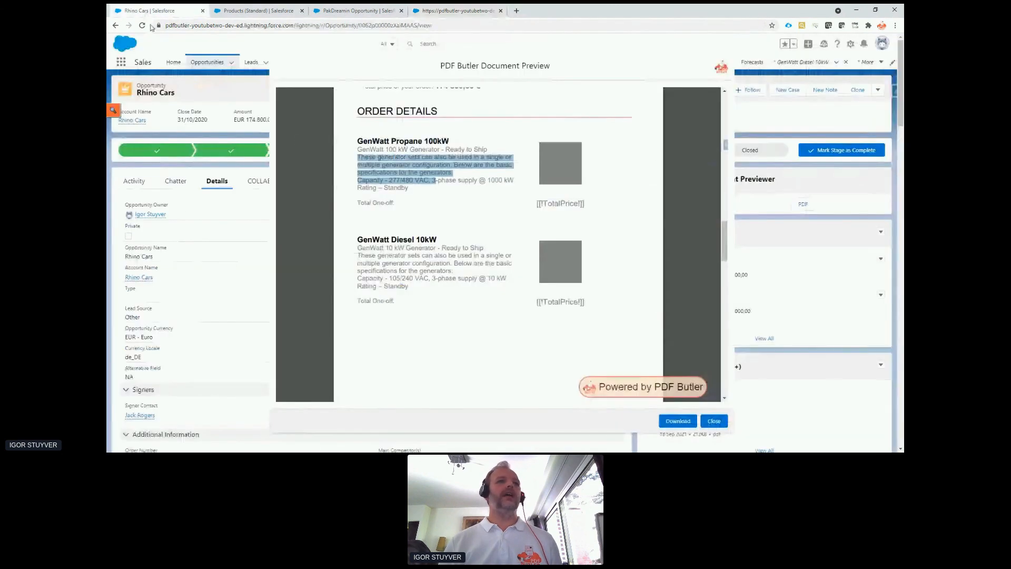
left_click(714, 421)
left_click(804, 205)
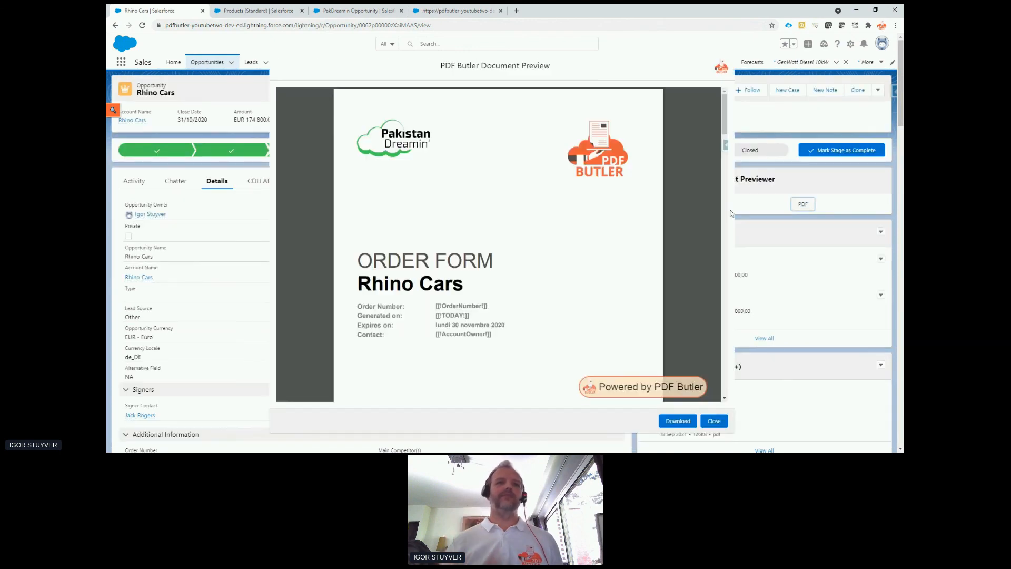
scroll(610, 224, "down", 1)
scroll(610, 224, "down", 10)
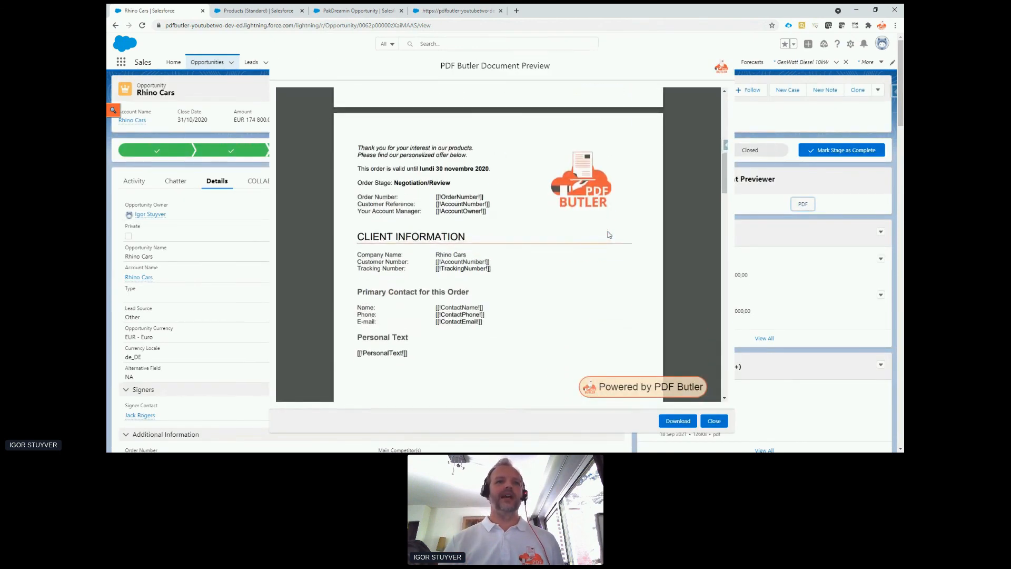
scroll(610, 235, "down", 3)
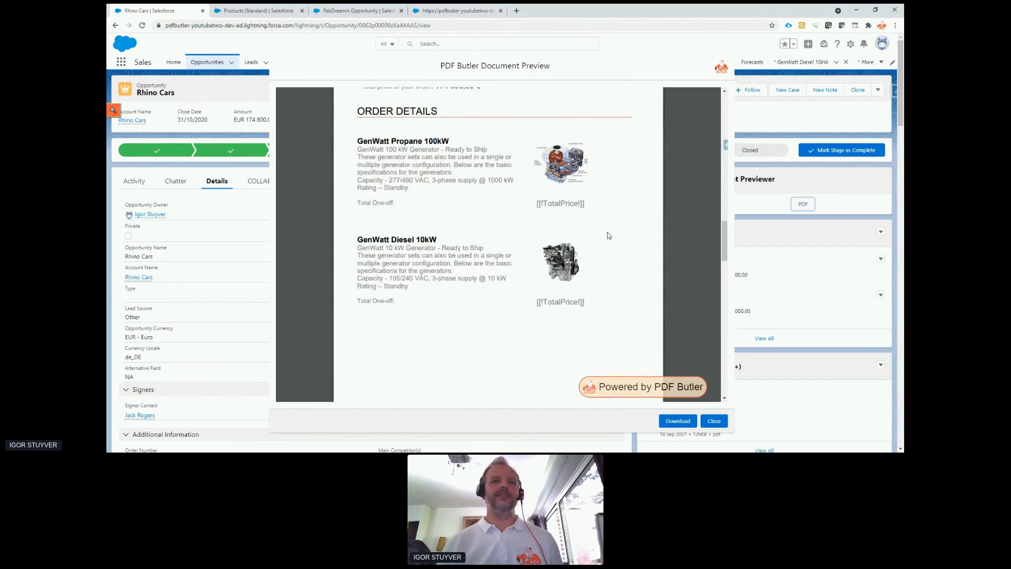
scroll(610, 236, "up", 8)
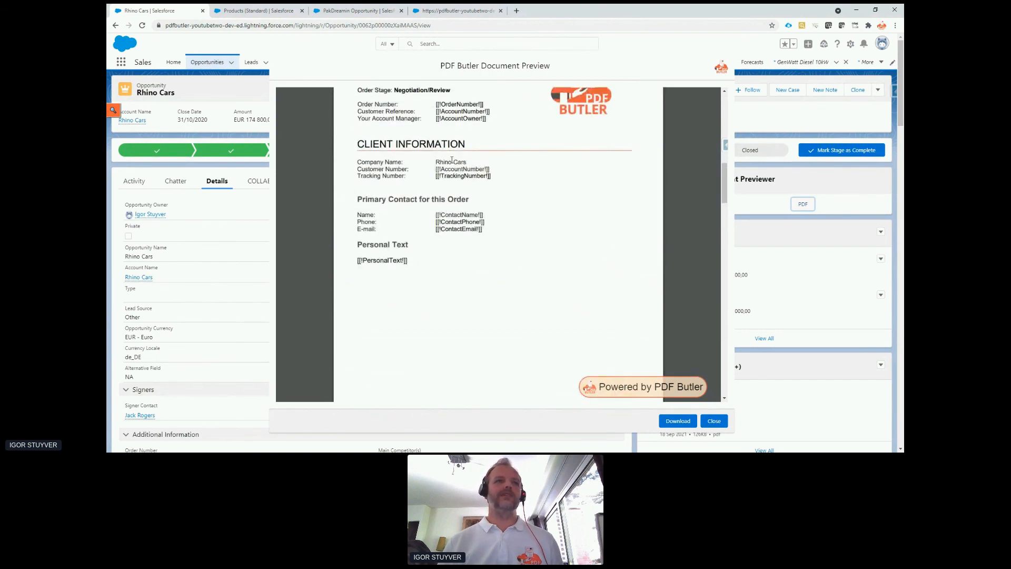
scroll(524, 255, "down", 6)
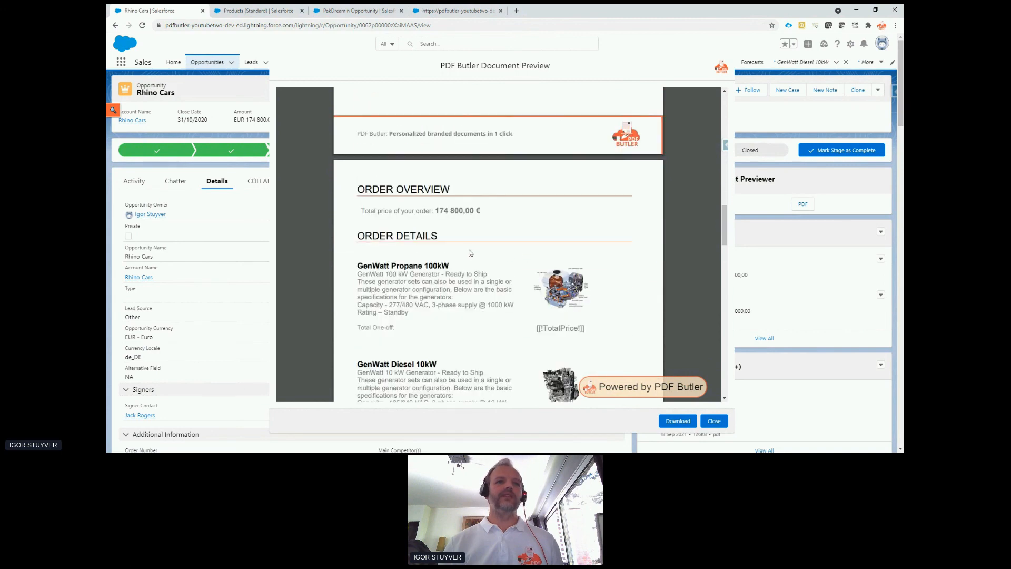
scroll(362, 270, "down", 3)
left_click_drag(371, 184, 420, 231)
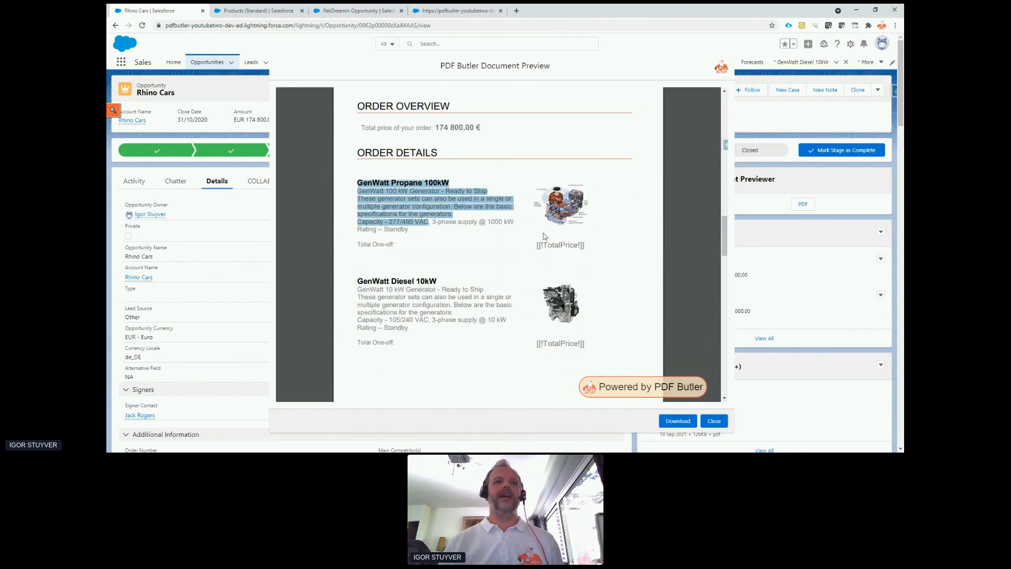
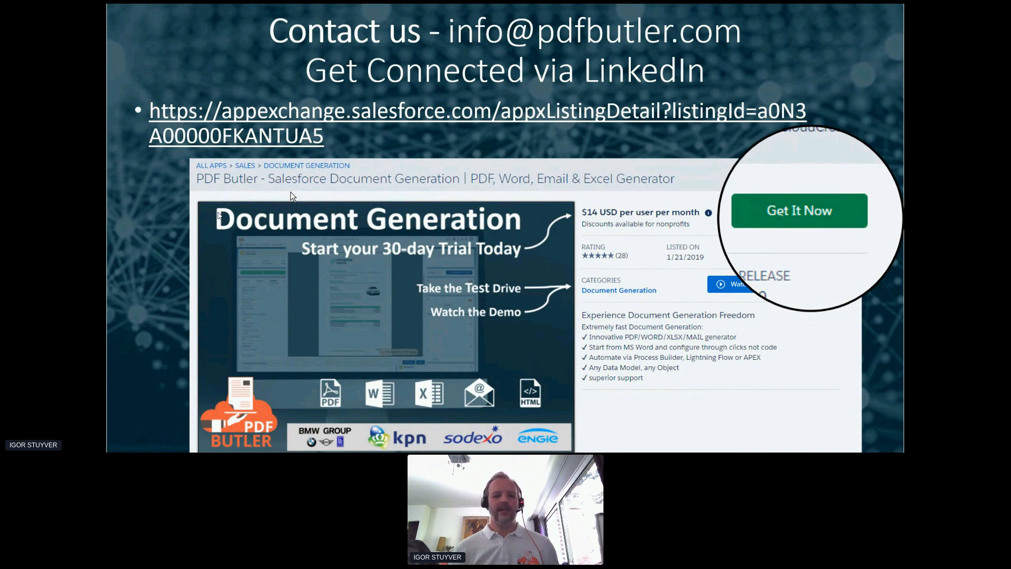
Switch from the slides to the browser and open the PDF Butler Academy page in a new tab.
key("alt+Tab")
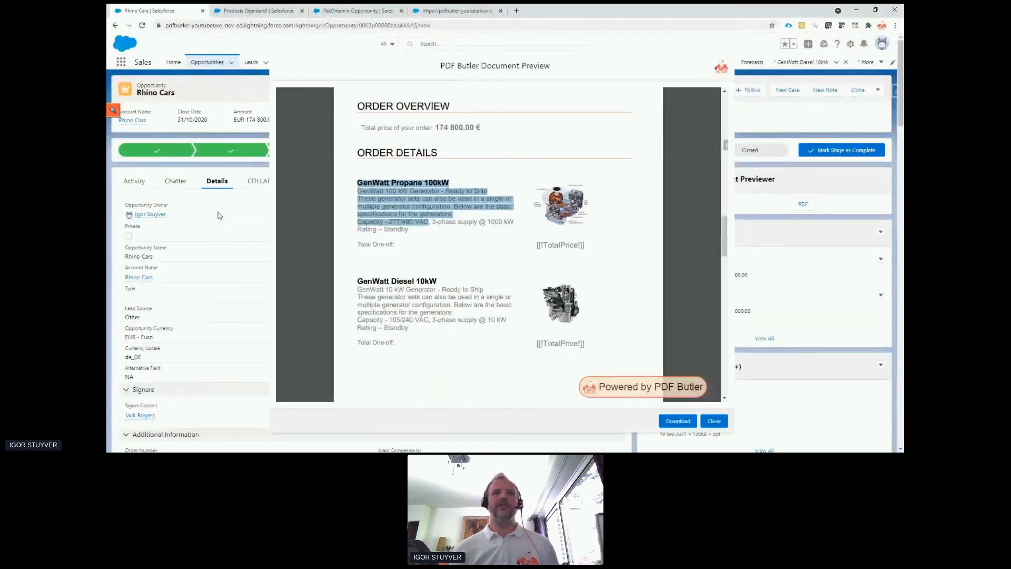
left_click(516, 10)
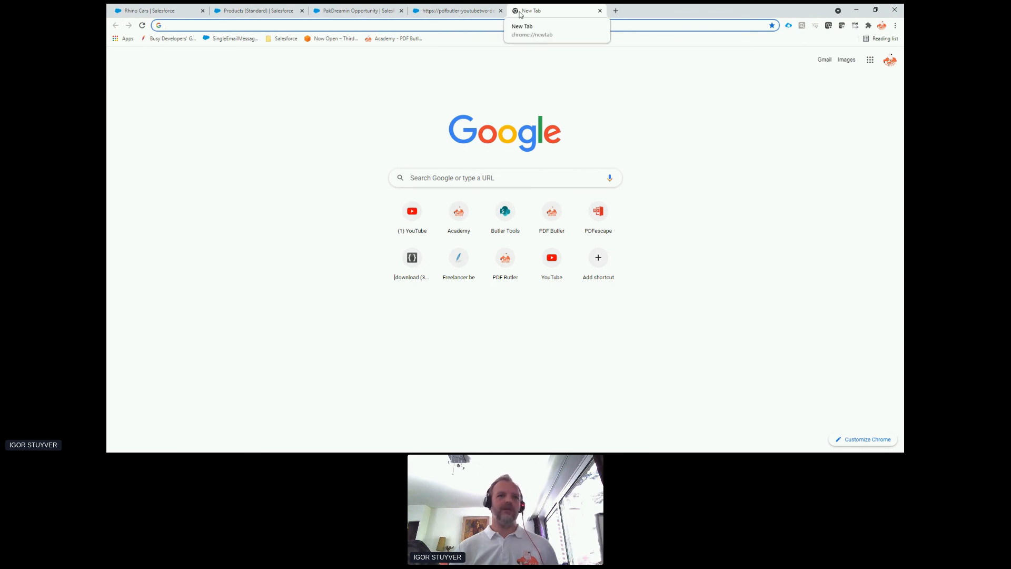
left_click(457, 212)
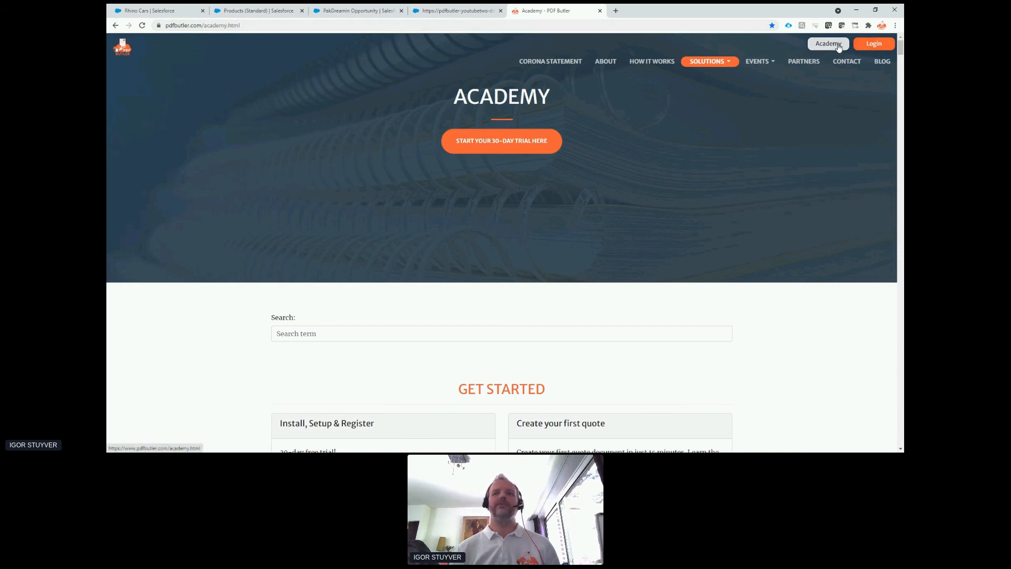
Look through the Academy page's Get Started tutorials and the PDF Butler by ConfigType entries, including TABLE.
scroll(602, 203, "down", 4)
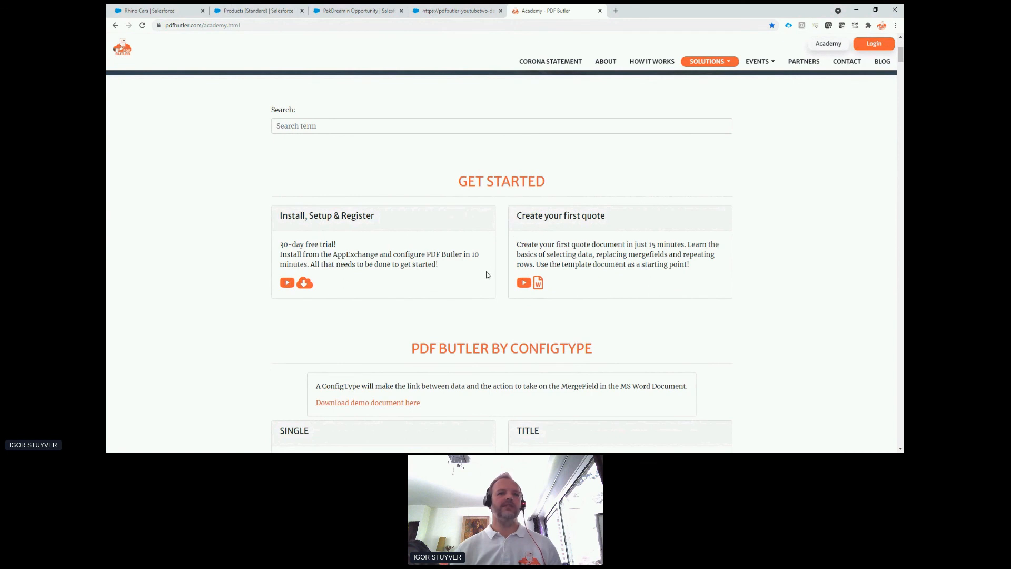
scroll(485, 275, "down", 2)
left_click_drag(456, 223, 581, 217)
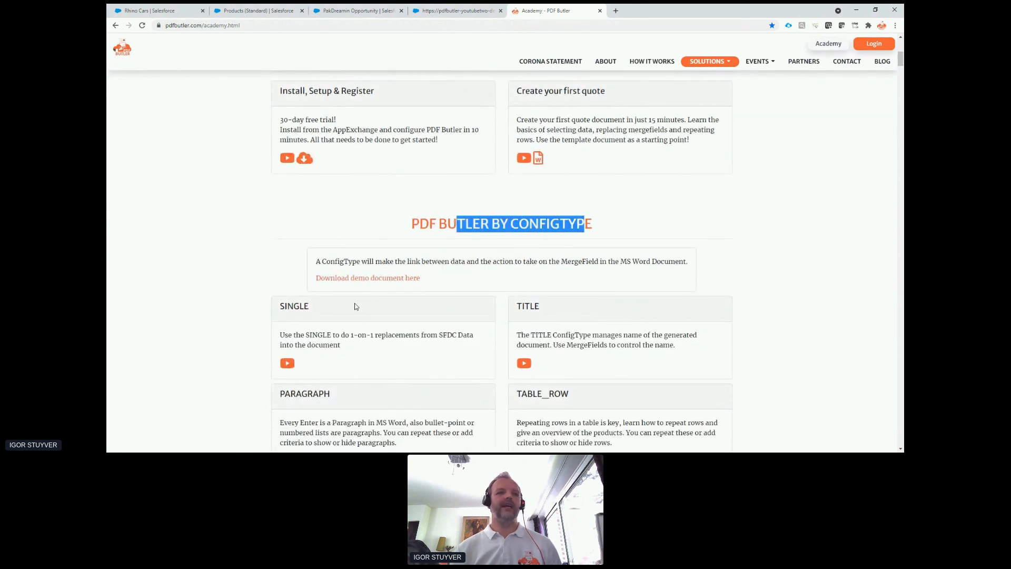
scroll(466, 333, "down", 2)
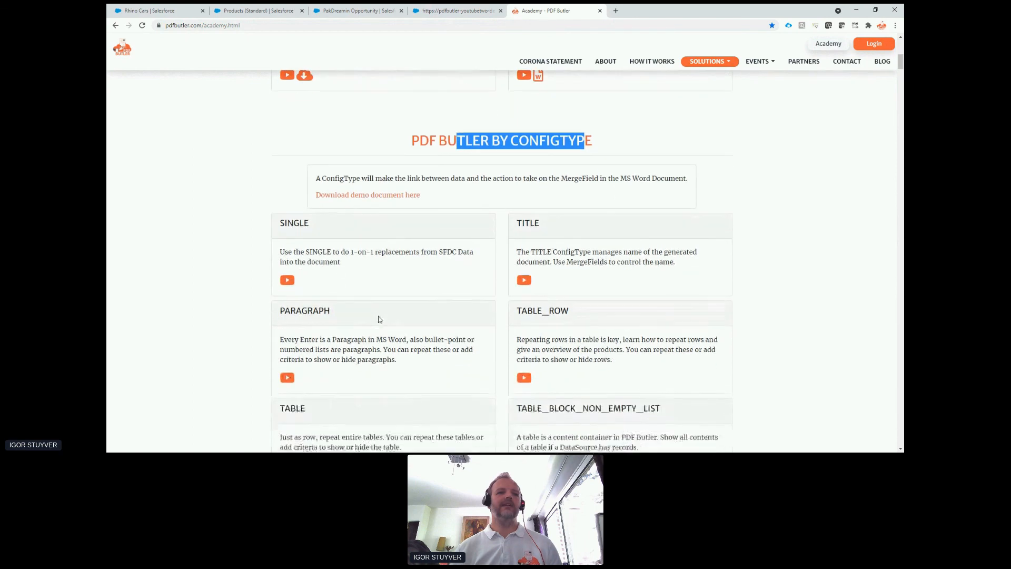
scroll(582, 257, "down", 1)
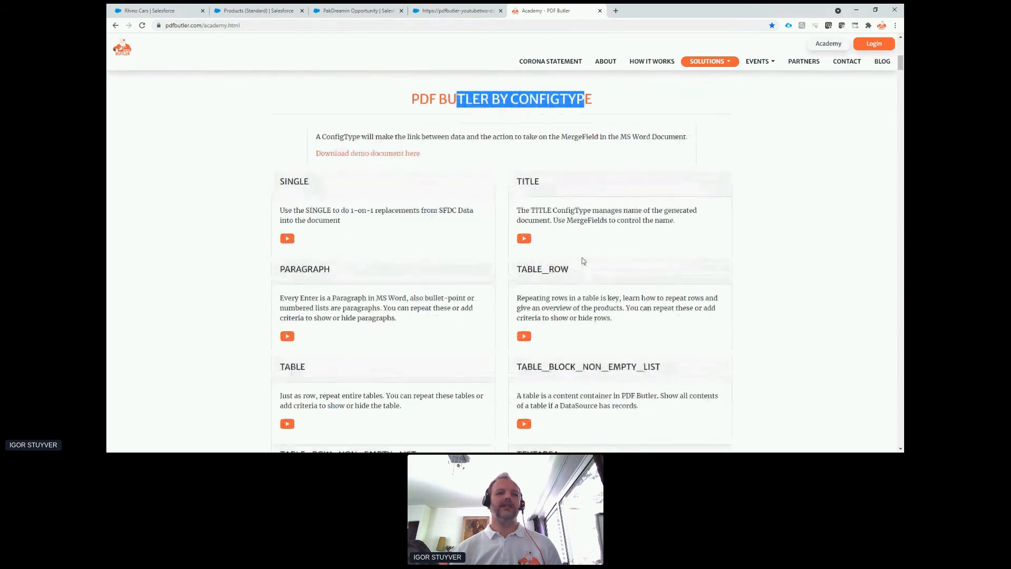
double_click(299, 367)
scroll(560, 311, "down", 1)
scroll(625, 196, "up", 8)
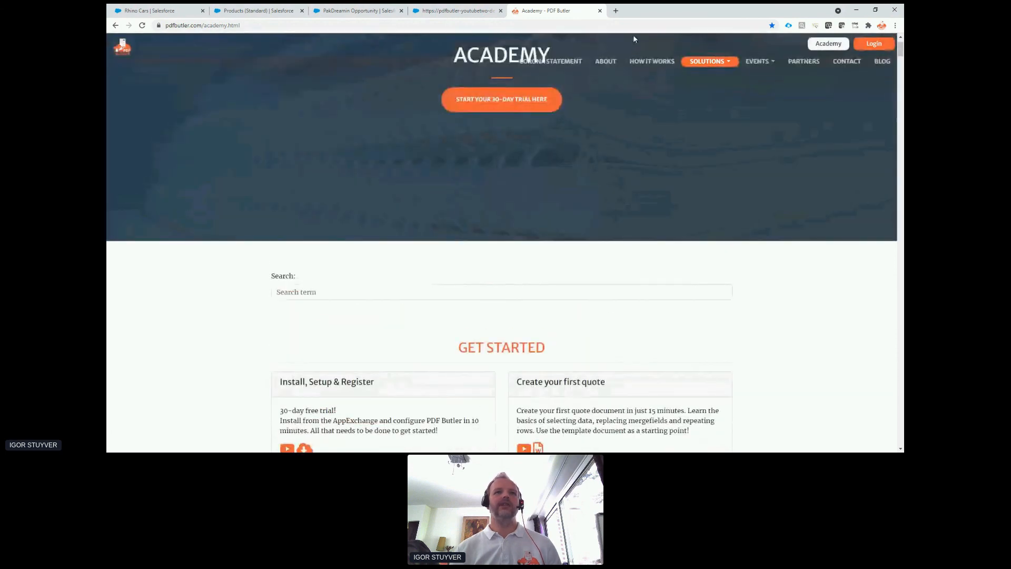
Open the PDF Butler - Salesforce Document Generation YouTube channel in another new tab.
left_click(616, 11)
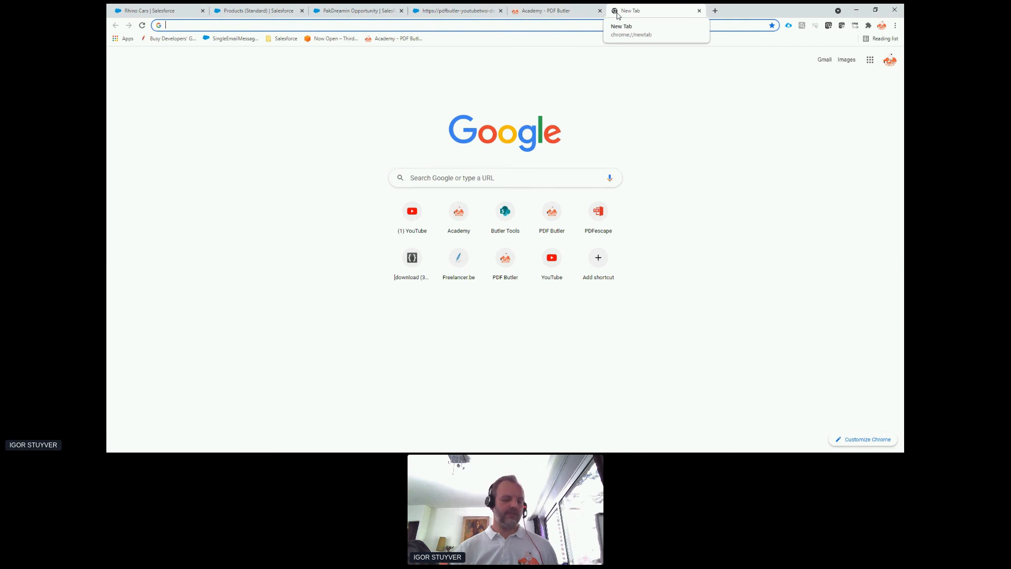
type("youtube.com")
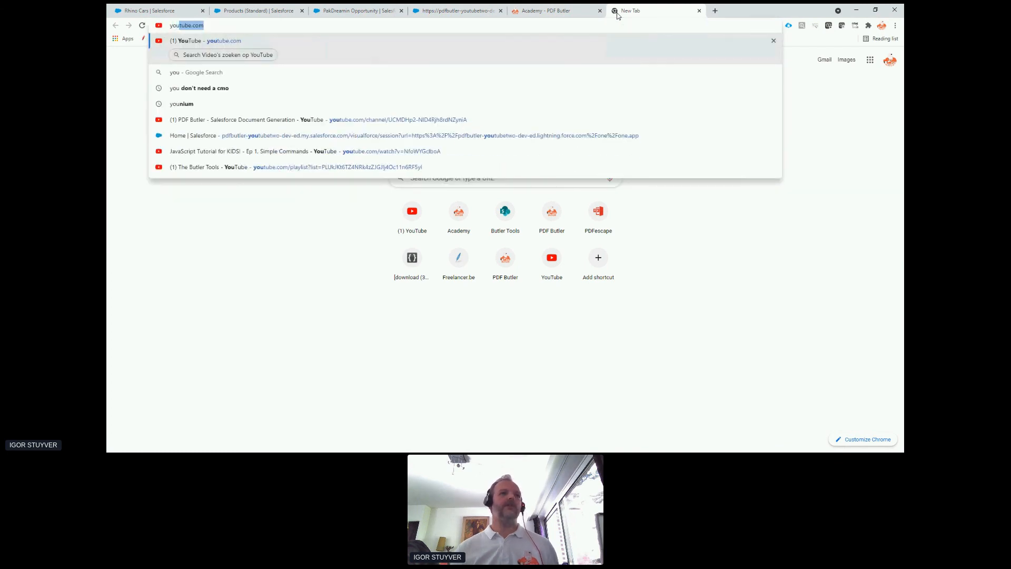
key("Down")
key("Down")
key("Down")
key("Down")
key("Return")
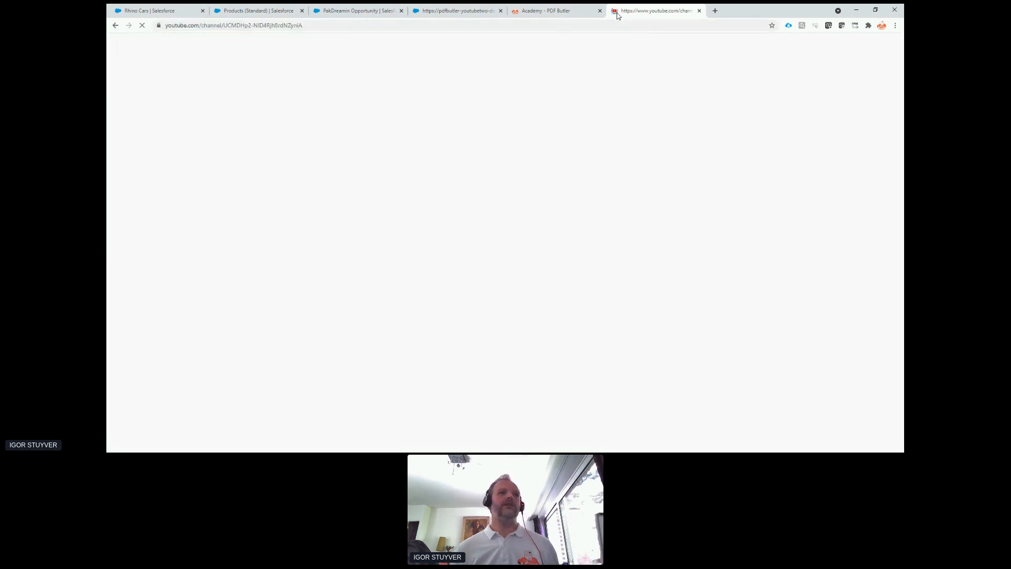
Browse the channel's video series, including Salesforce series and Salesforce CPQ, and return to the contact slide of the presentation.
scroll(509, 165, "down", 6)
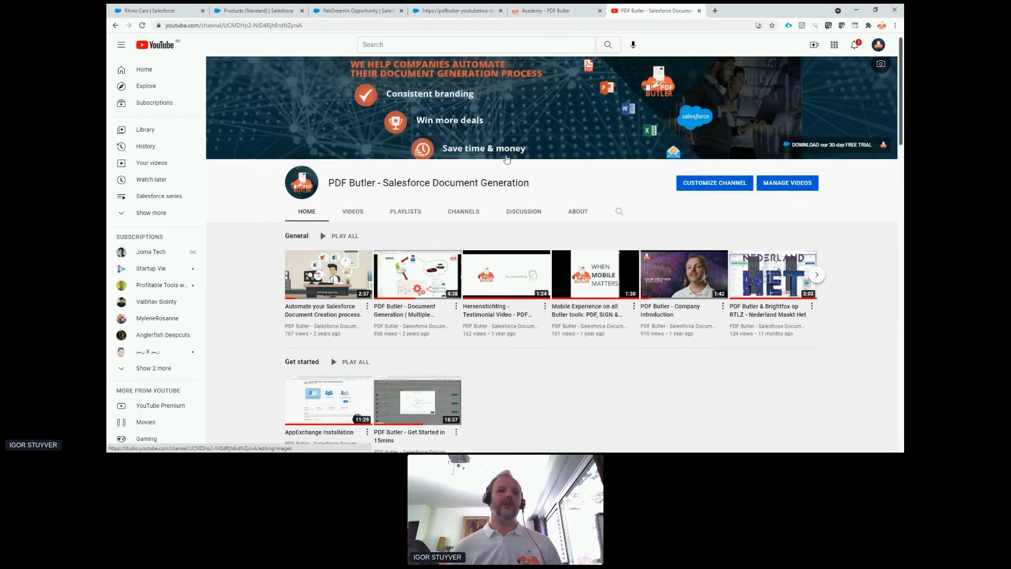
scroll(509, 166, "down", 3)
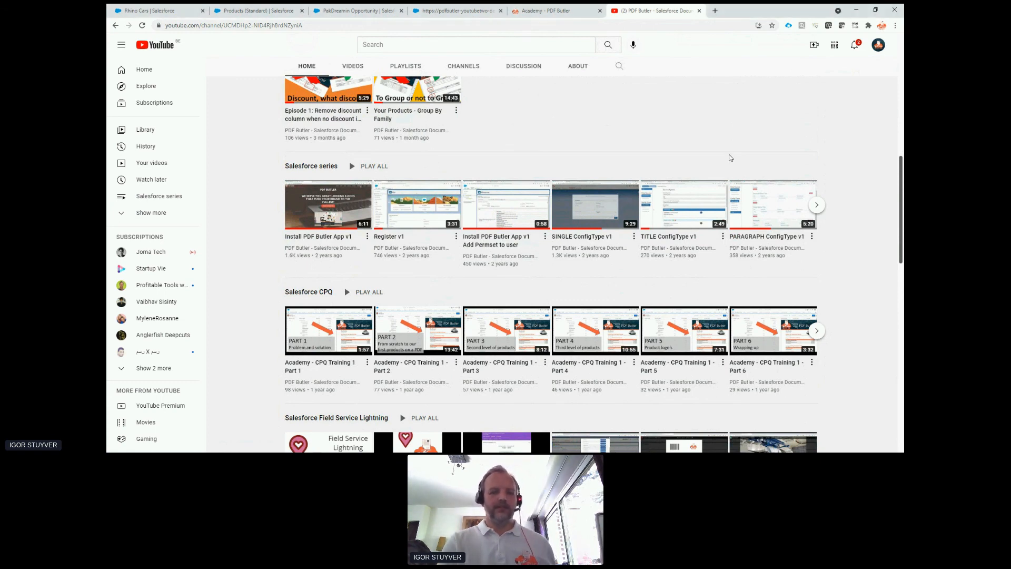
key("alt+Tab")
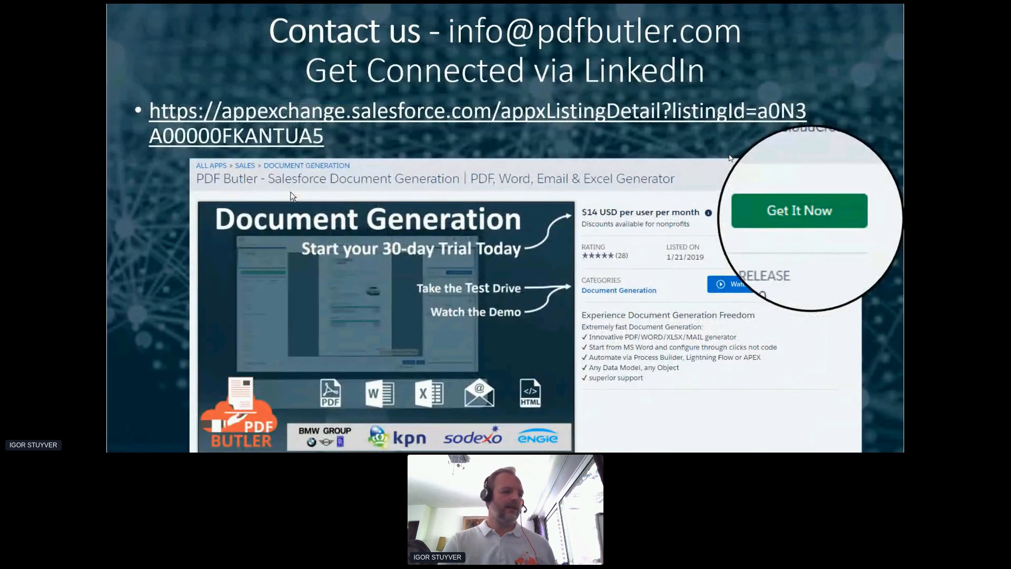